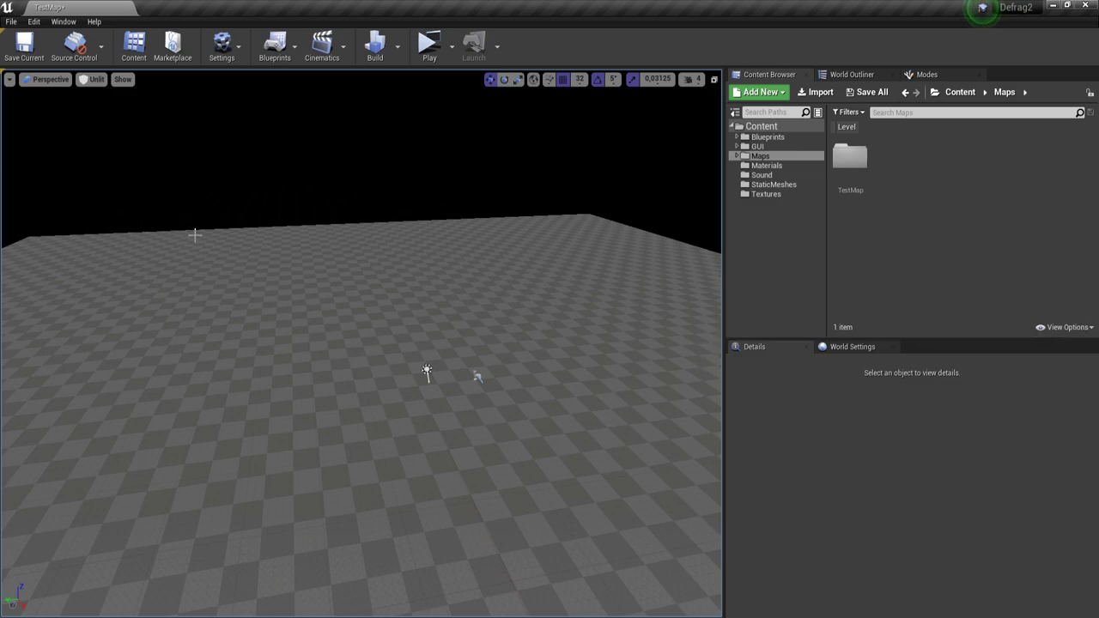
- Open Viewport 2 and dock it above the main level viewport
left_click(11, 22)
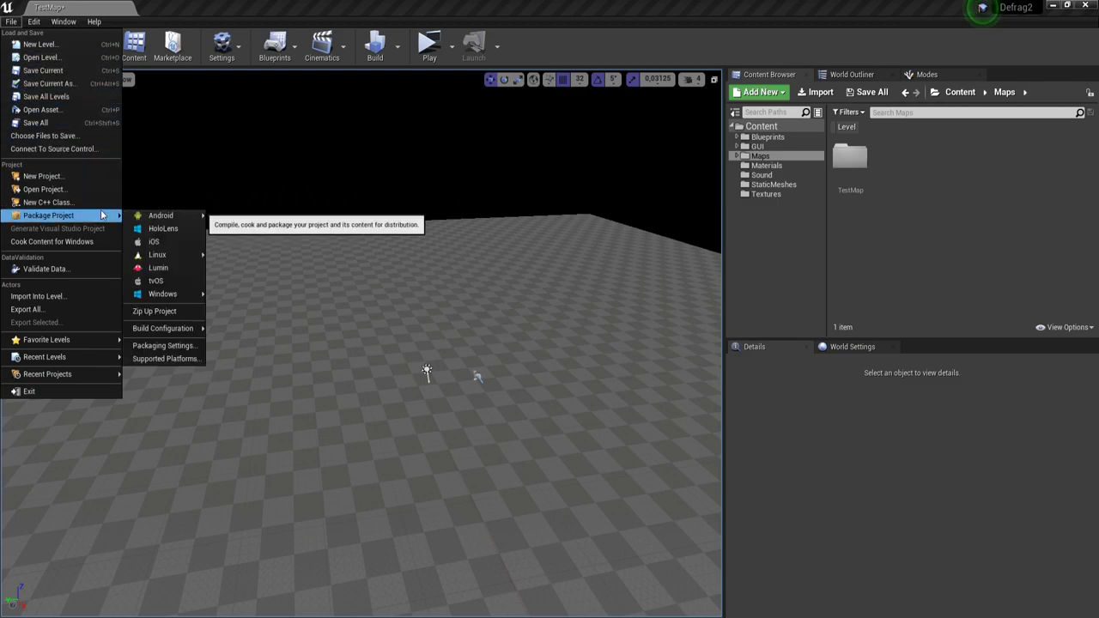
mouse_move(34, 24)
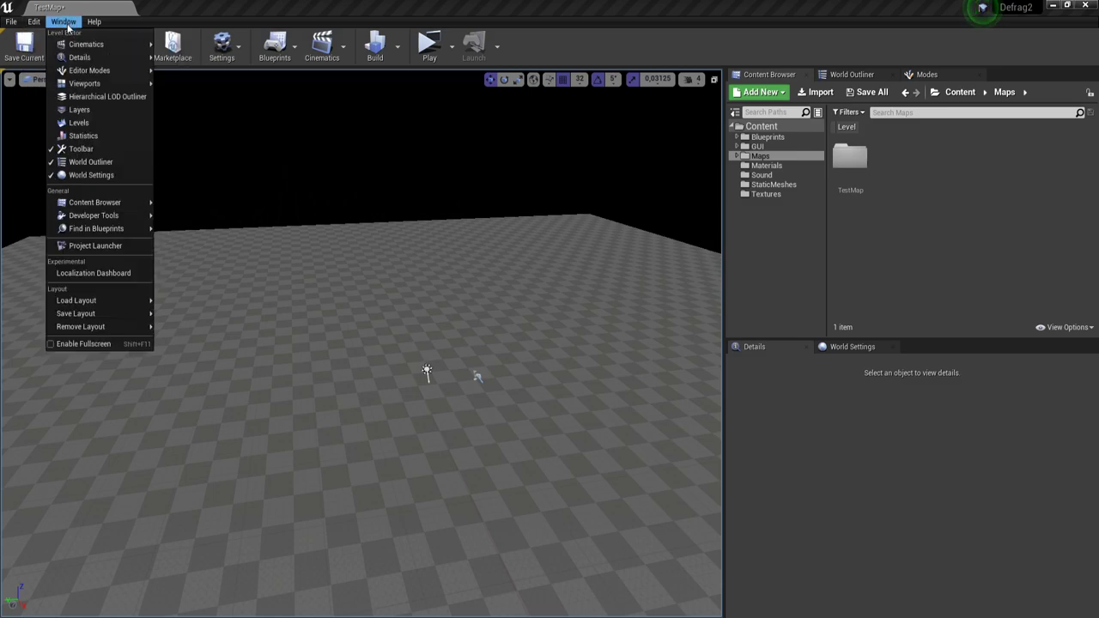
mouse_move(130, 88)
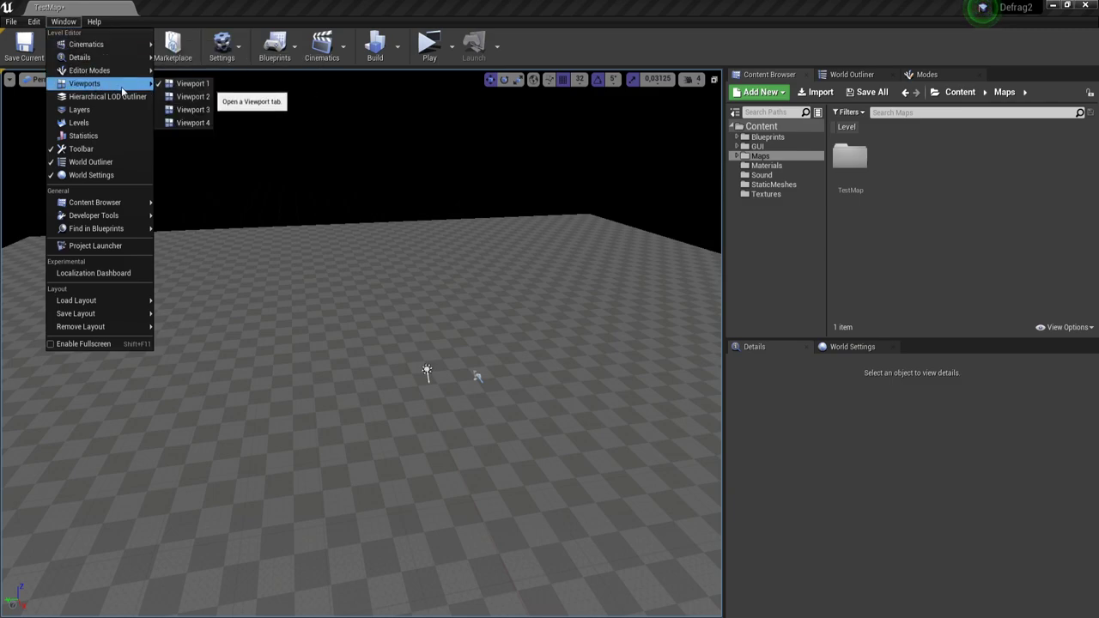
left_click(193, 97)
left_click_drag(496, 287, 422, 219)
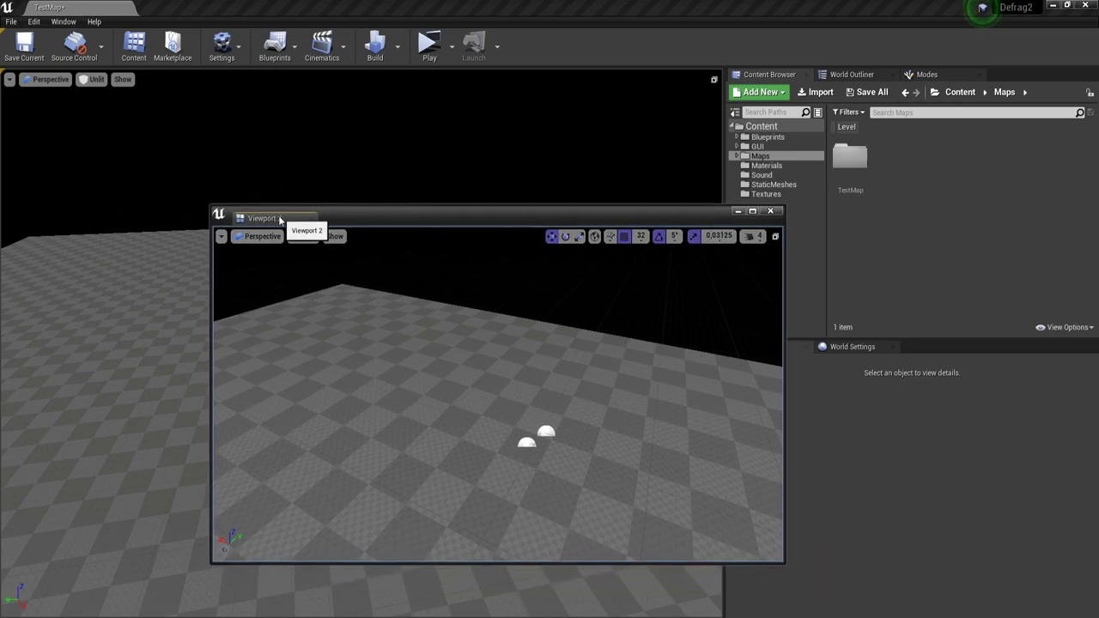
left_click_drag(279, 220, 255, 200)
mouse_move(334, 347)
left_mouse_down()
mouse_move(338, 380)
mouse_move(336, 360)
left_mouse_up()
left_click(260, 276)
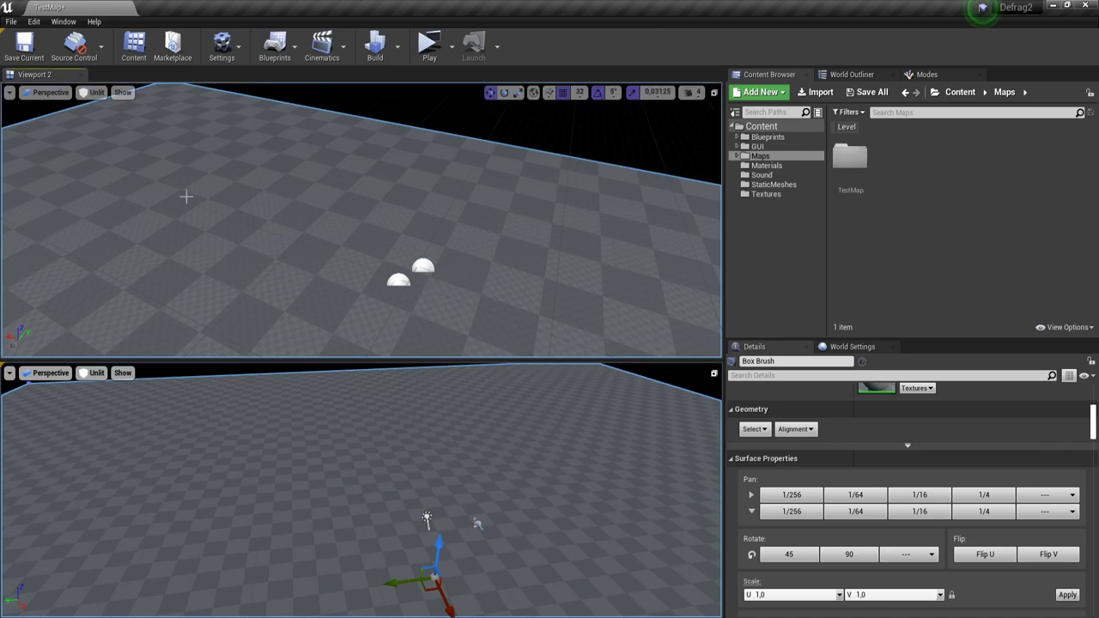
- Switch Viewport 2 to the Bottom orthographic view and look over the level in both viewports
left_click(50, 92)
left_click(52, 143)
scroll(370, 262, "down", 3)
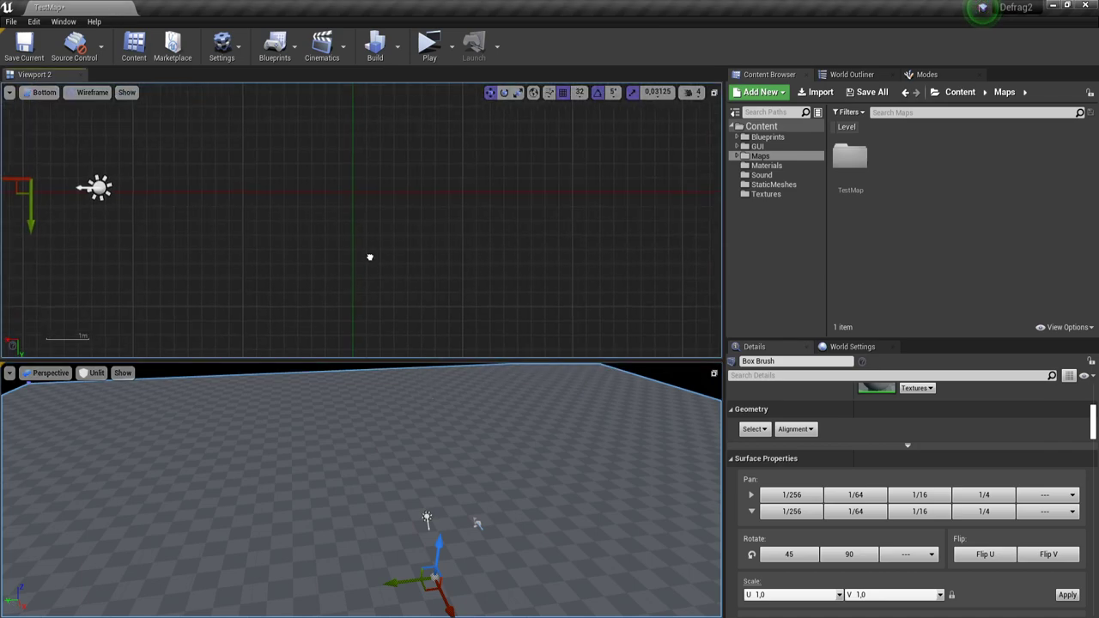
scroll(386, 233, "down", 2)
right_click_drag(382, 228, 380, 296)
right_click_drag(378, 447, 397, 485)
mouse_move(371, 238)
right_mouse_down()
mouse_move(332, 164)
mouse_move(373, 253)
mouse_move(363, 223)
right_mouse_up()
- Return Viewport 2 to the Perspective view and close it
left_click(44, 92)
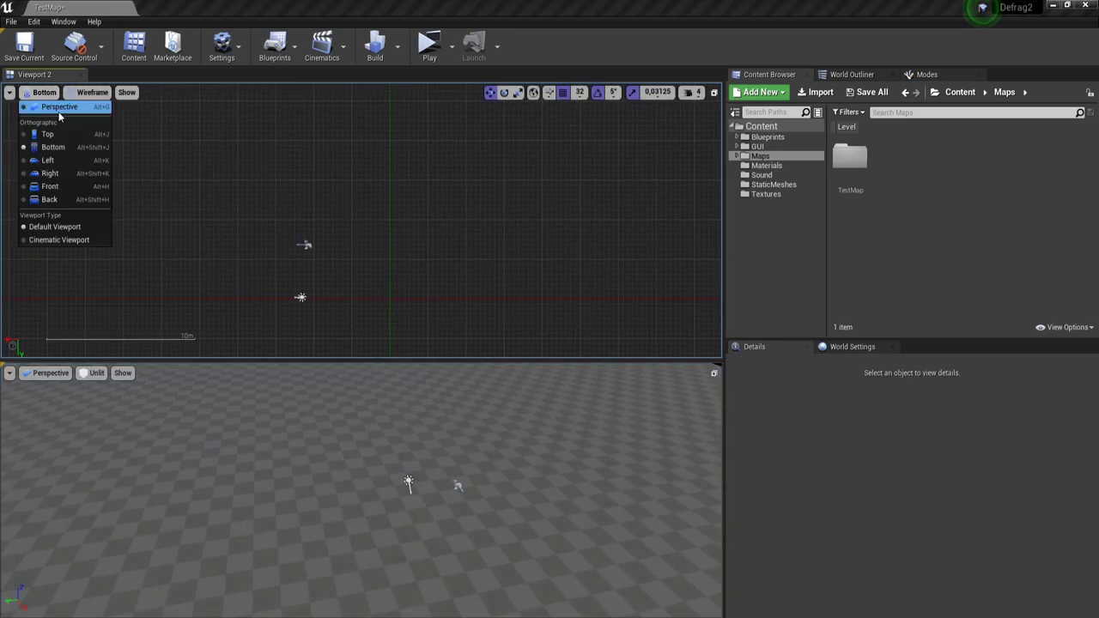
left_click(57, 106)
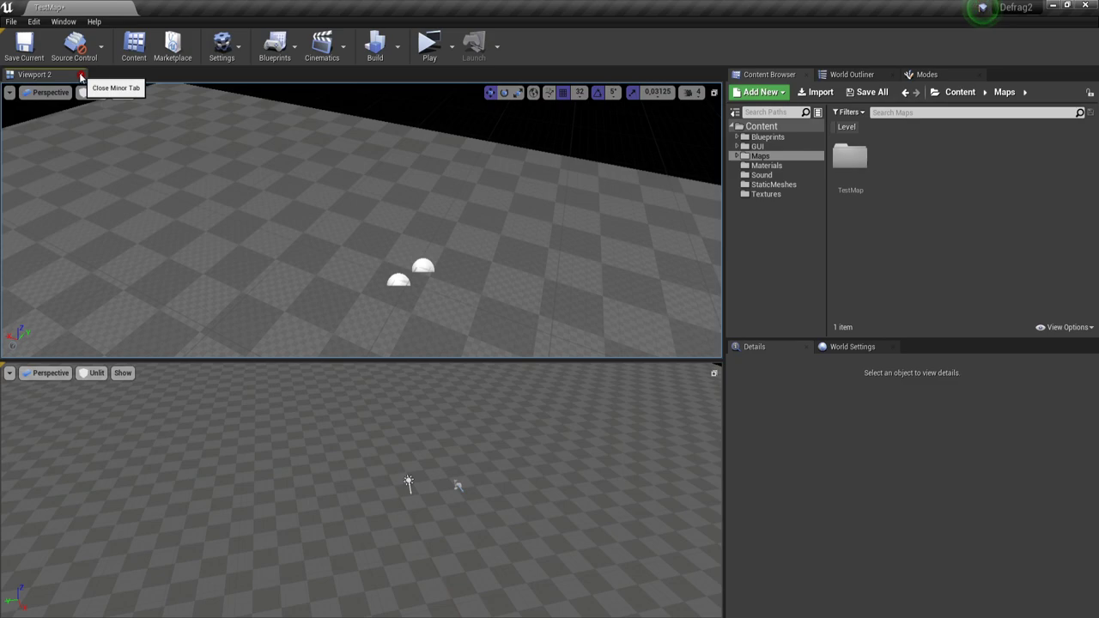
left_click(81, 77)
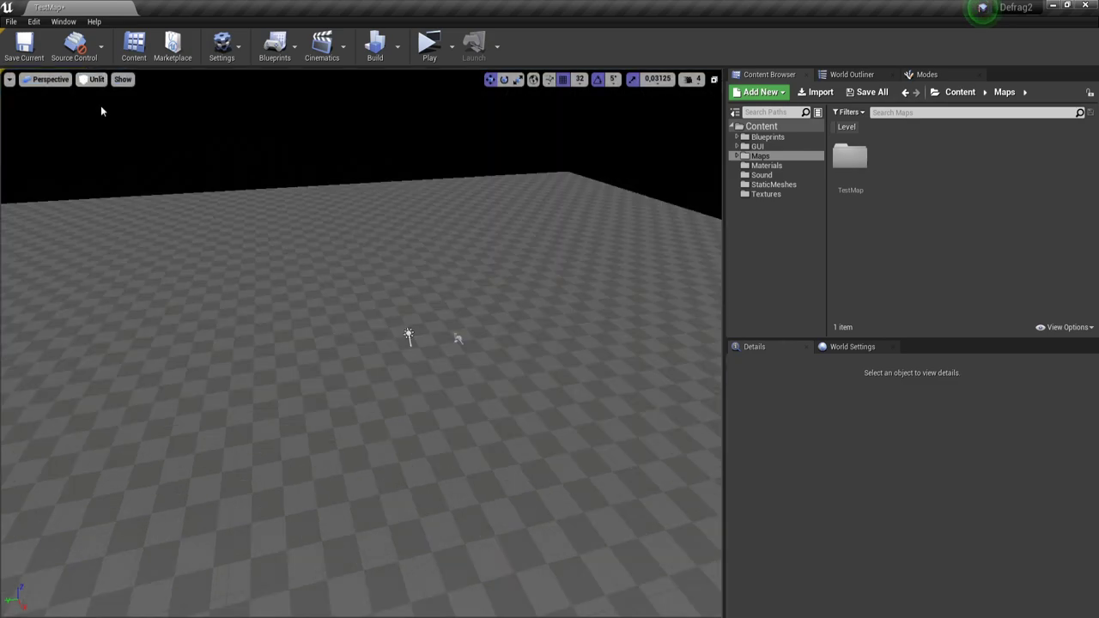
- Look through the World Settings and return to the Details of the level
left_click(63, 21)
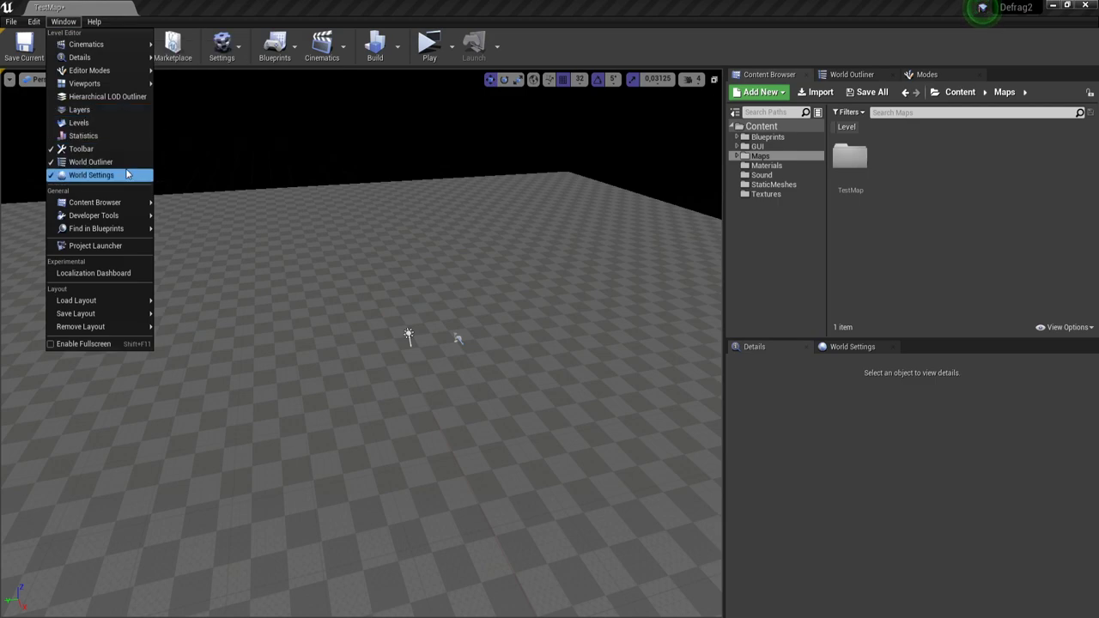
mouse_move(133, 209)
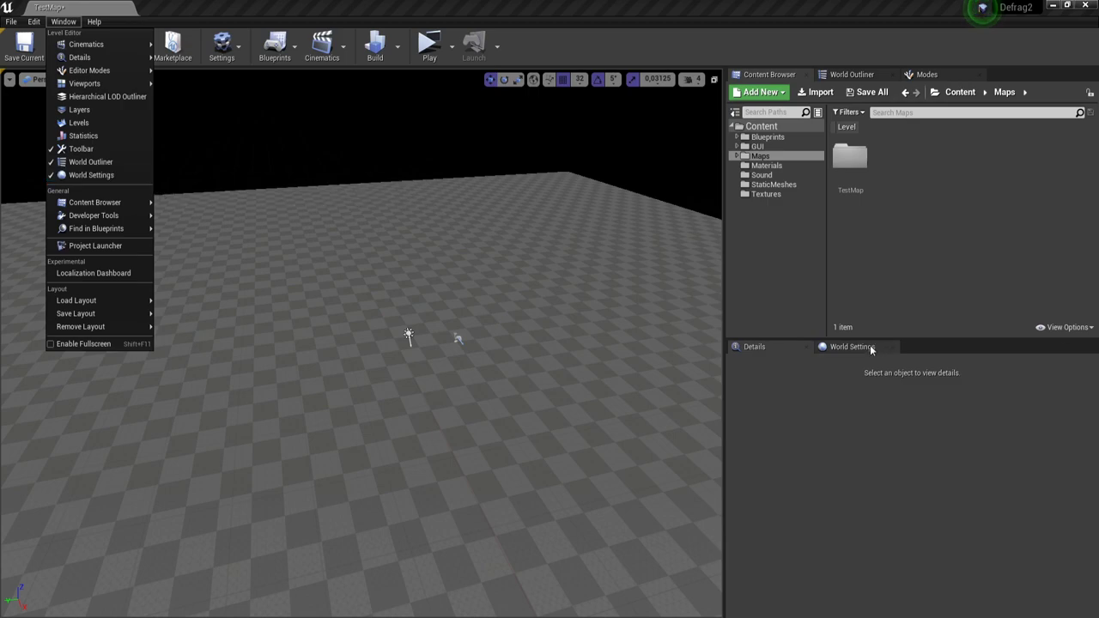
left_click(121, 176)
scroll(926, 488, "down", 3)
scroll(911, 455, "up", 3)
left_click(770, 347)
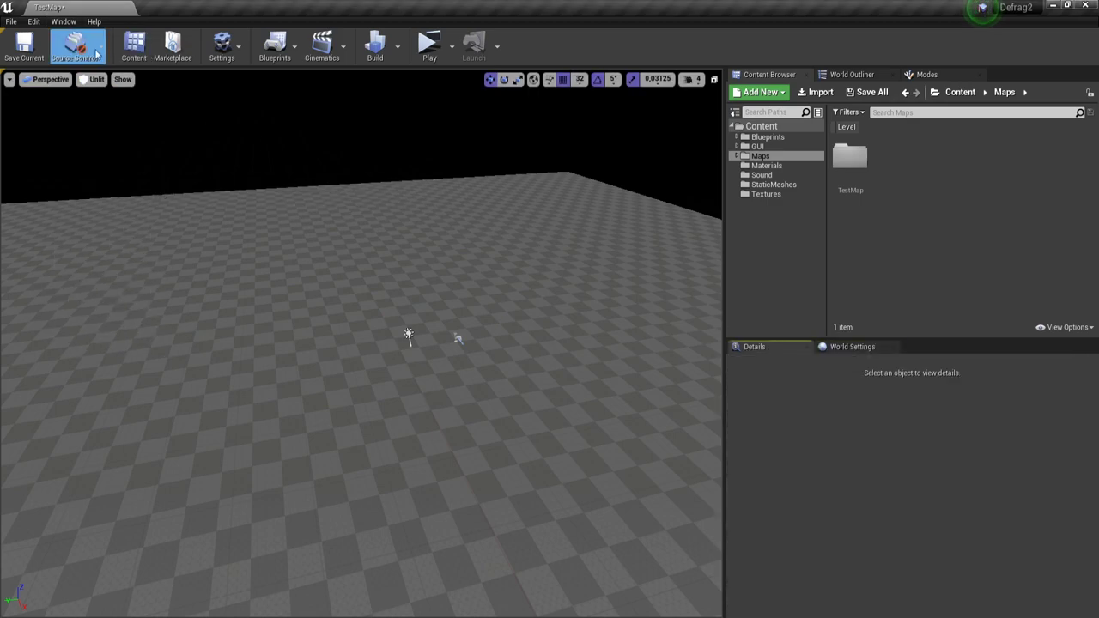
- Open the Levels window, toggle the Persistent Level's visibility off and on, and close the window
left_click(63, 21)
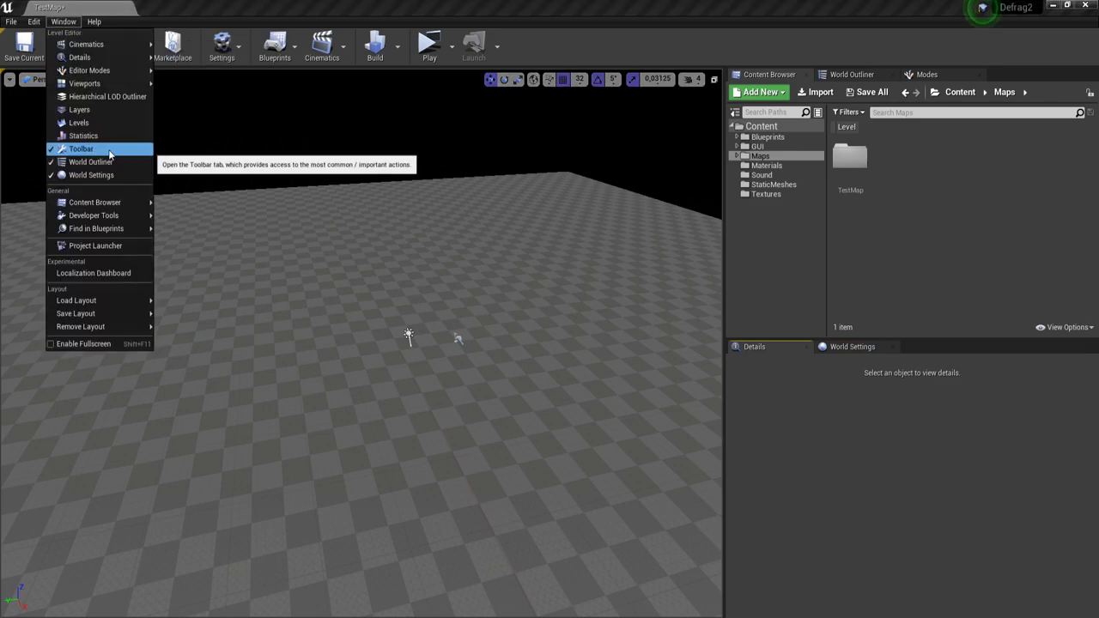
left_click(104, 123)
left_click_drag(306, 140, 214, 196)
left_click(225, 243)
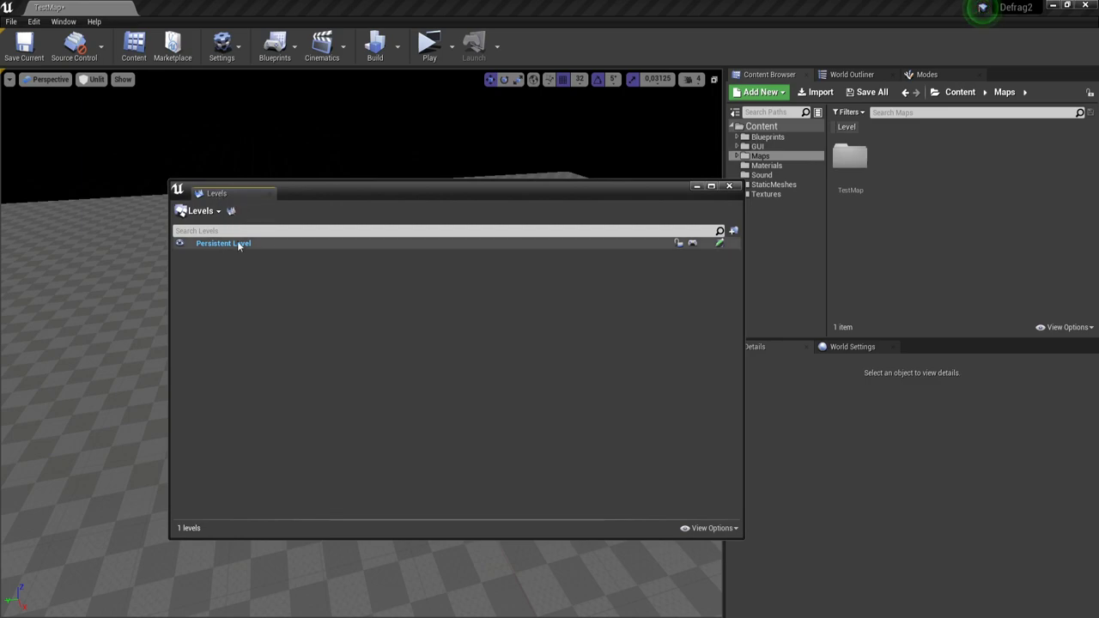
left_click(180, 244)
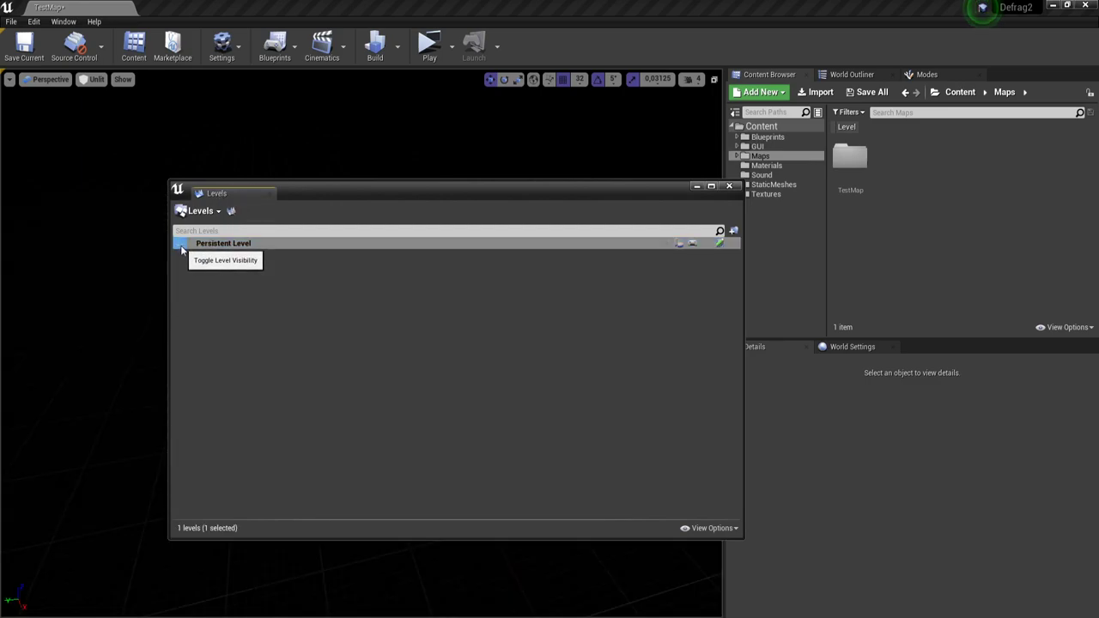
left_click(180, 244)
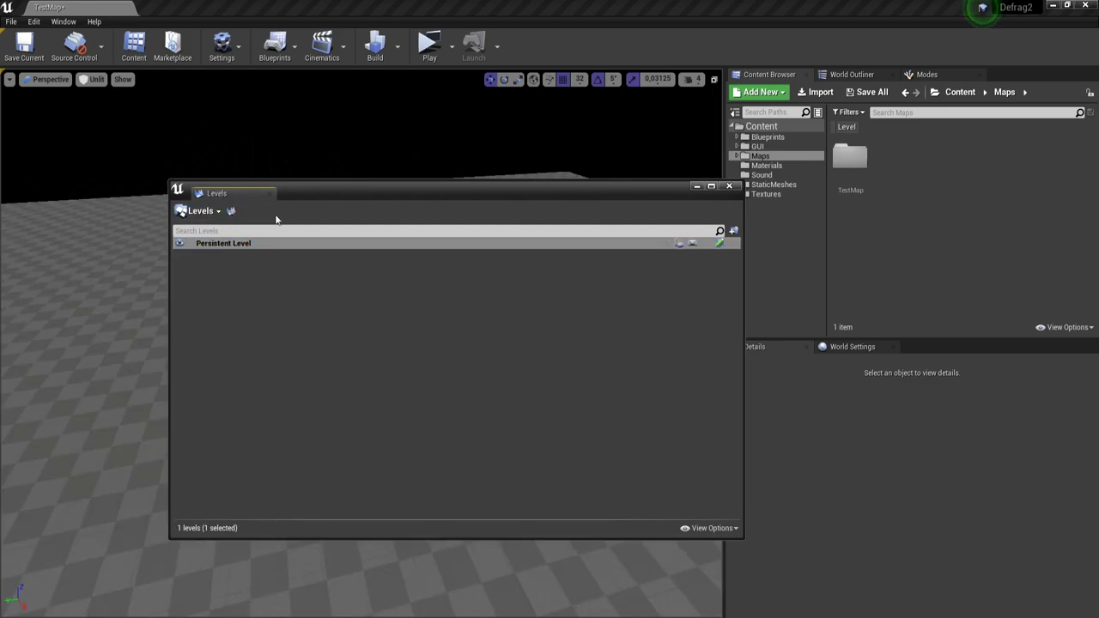
left_click(729, 186)
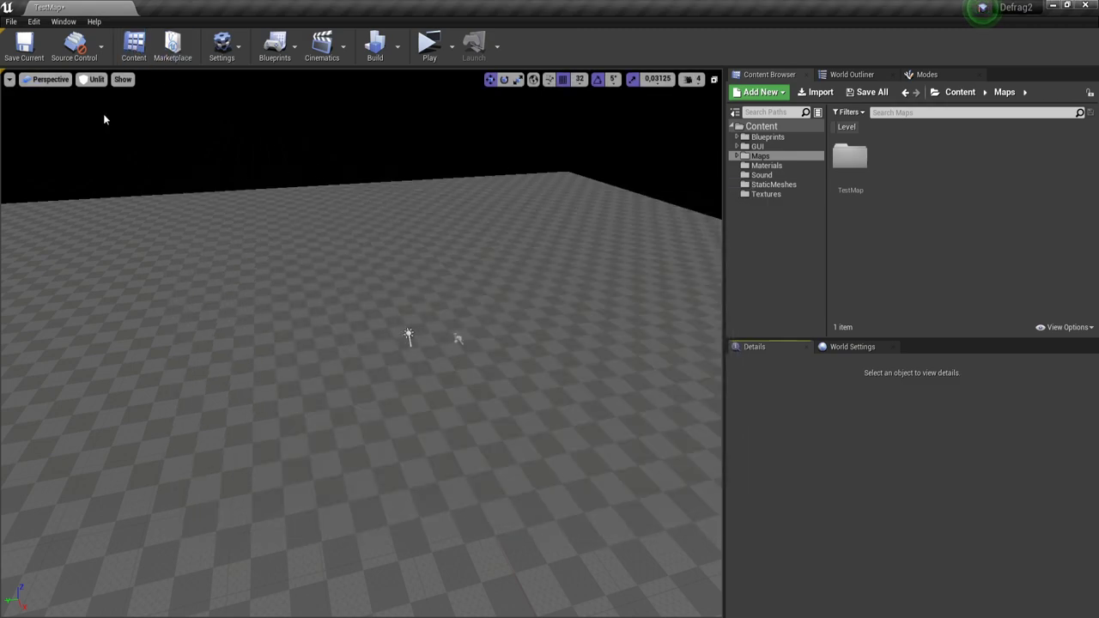
left_click(65, 22)
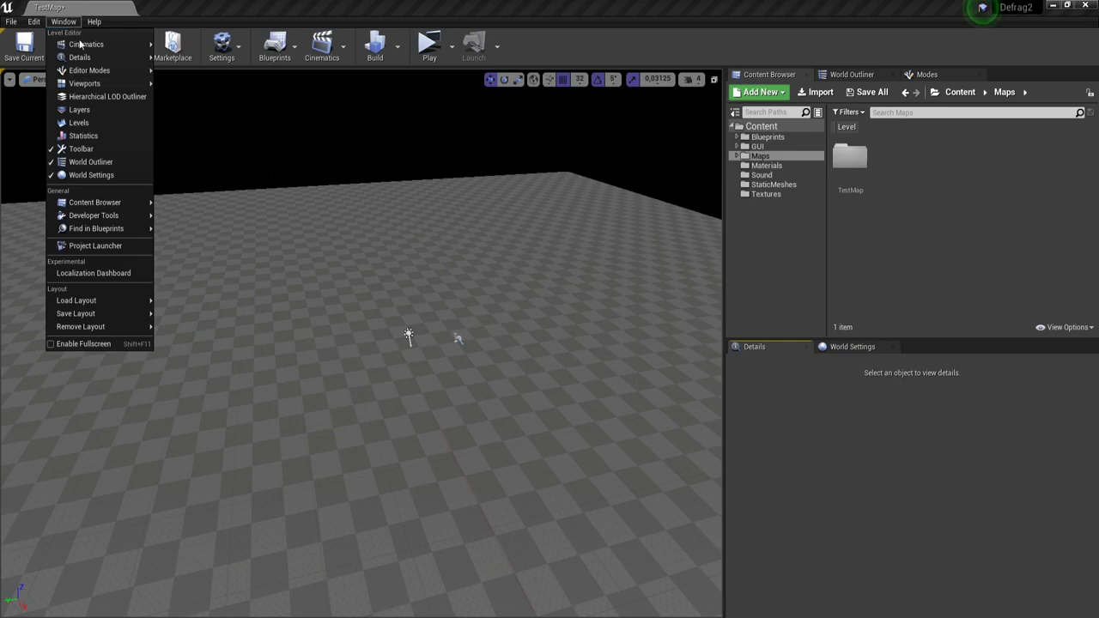
left_click(11, 21)
left_click(216, 136)
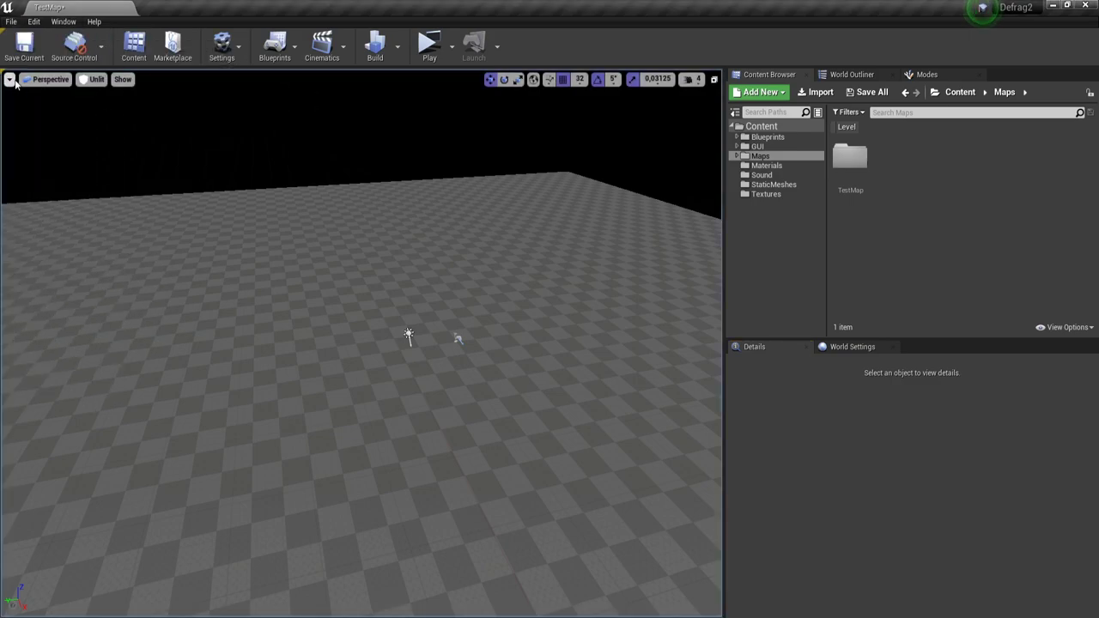
- Play the level in the standalone game preview, walk forward briefly, and exit the preview
left_click(429, 53)
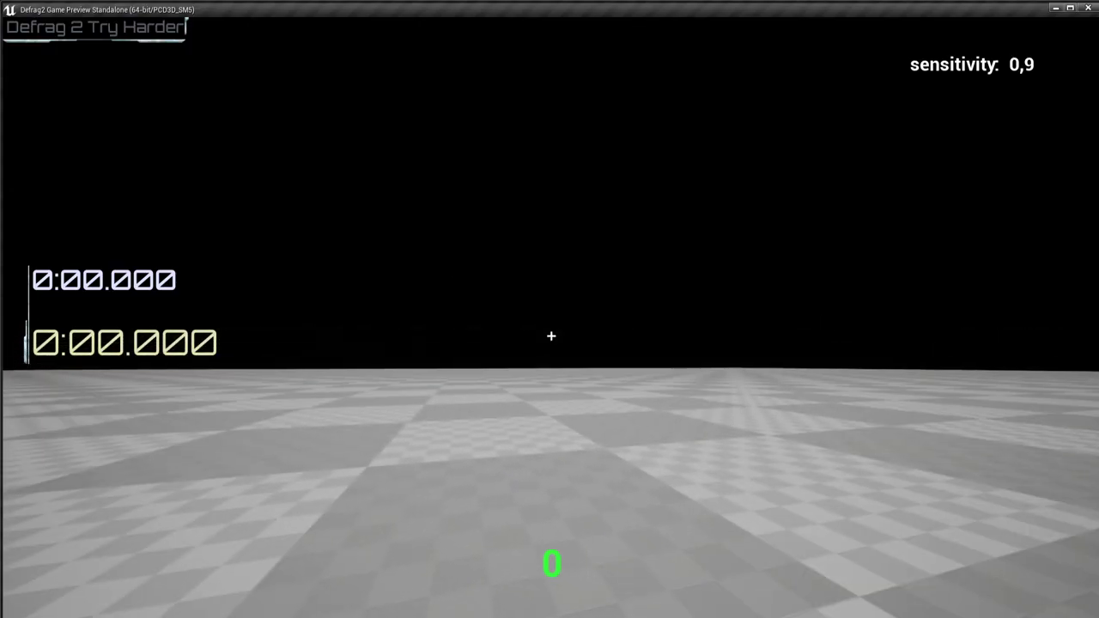
key("w")
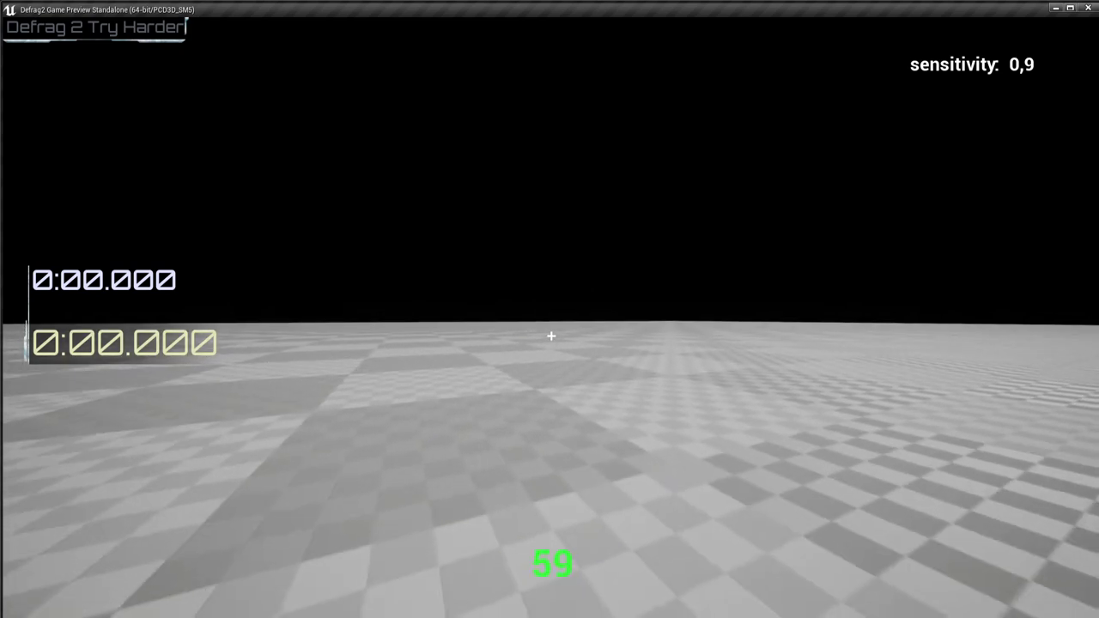
key("Escape")
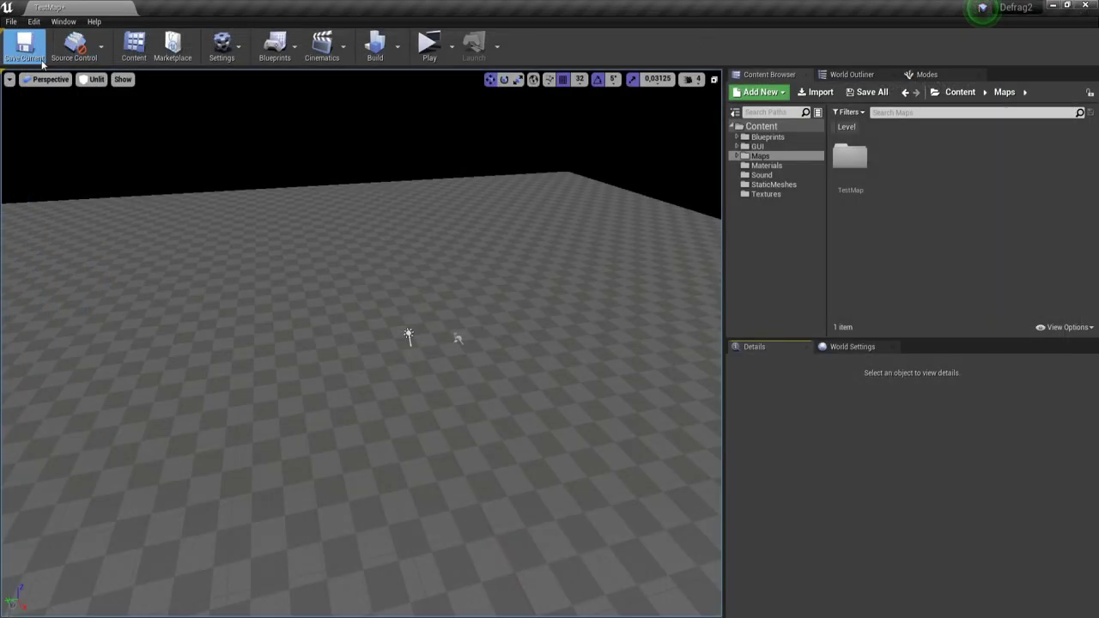
- Change the viewport layout to four panes in a two-by-two grid
left_click(10, 79)
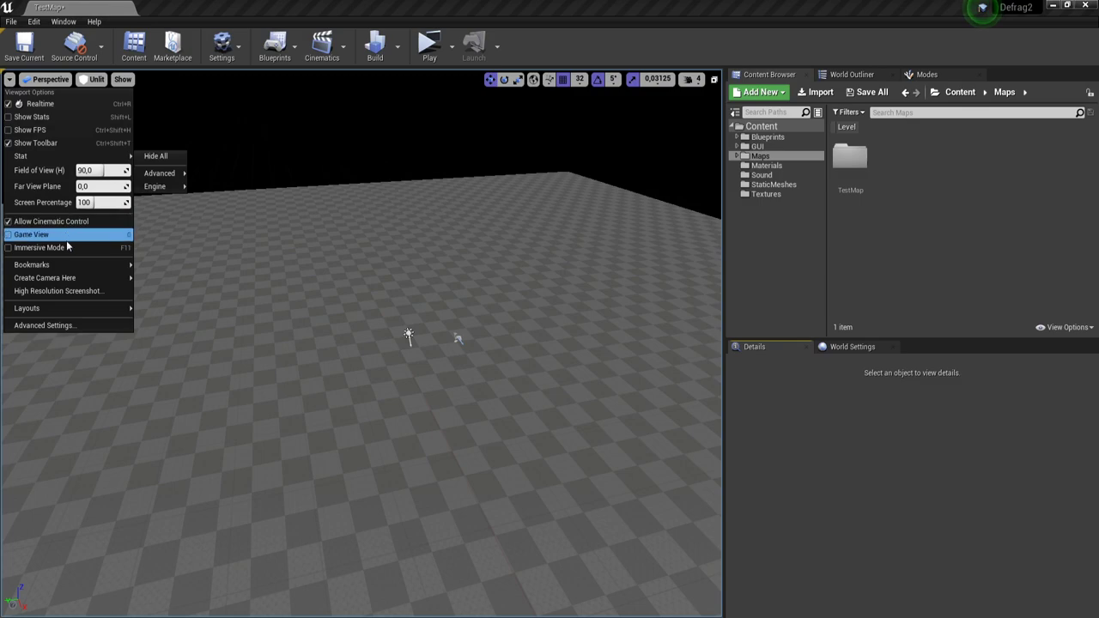
mouse_move(90, 309)
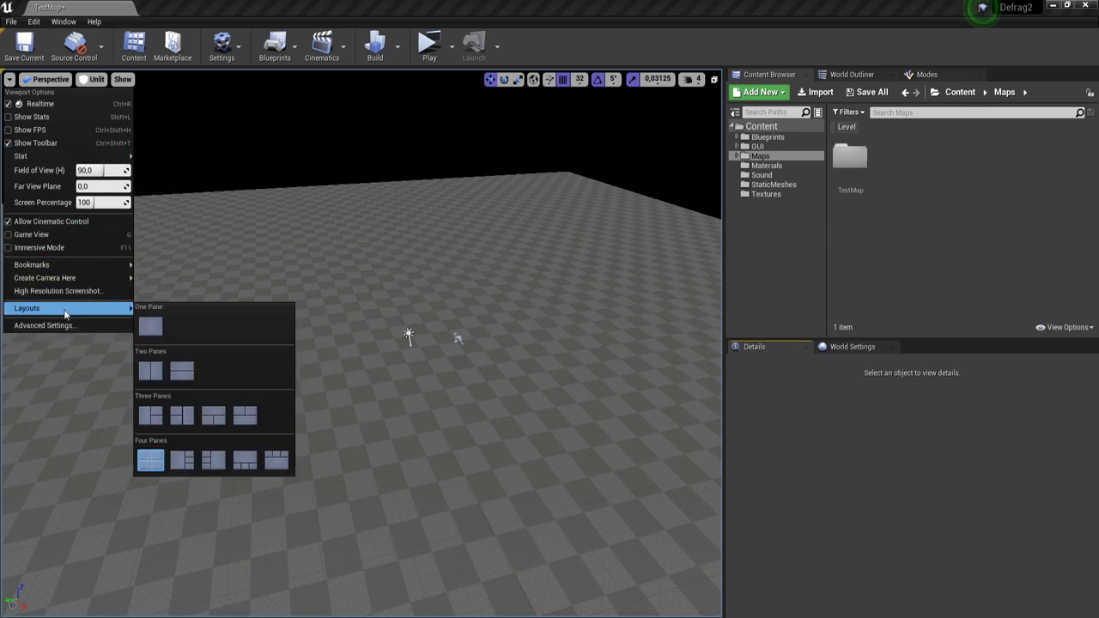
left_click(150, 461)
left_click_drag(493, 248, 509, 297)
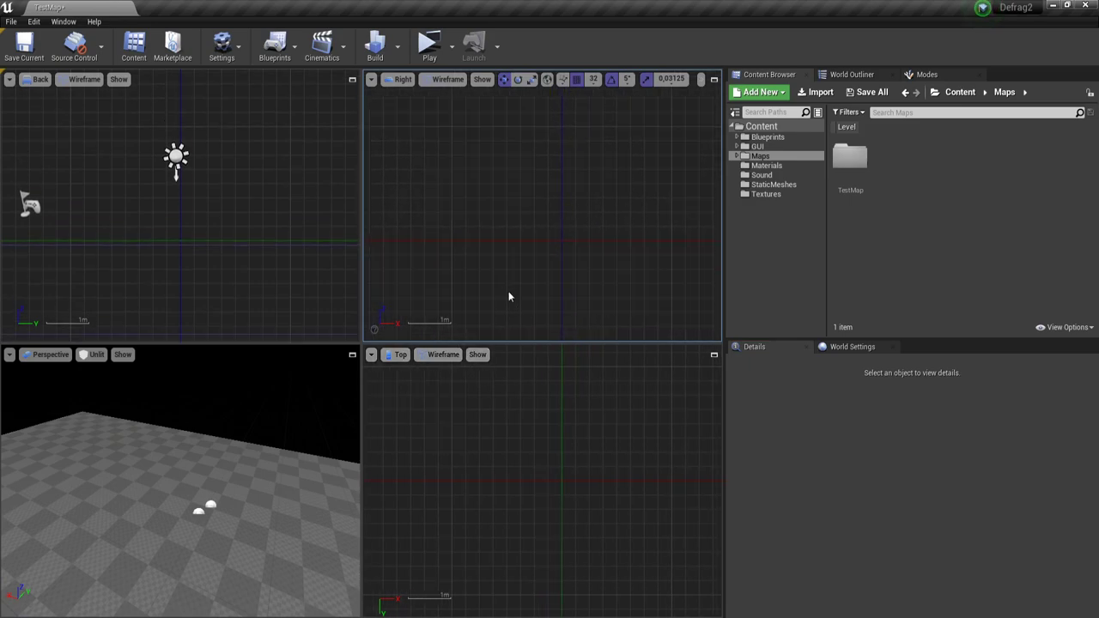
- Change the viewport layout to two panes, one above the other
left_click(8, 79)
mouse_move(68, 233)
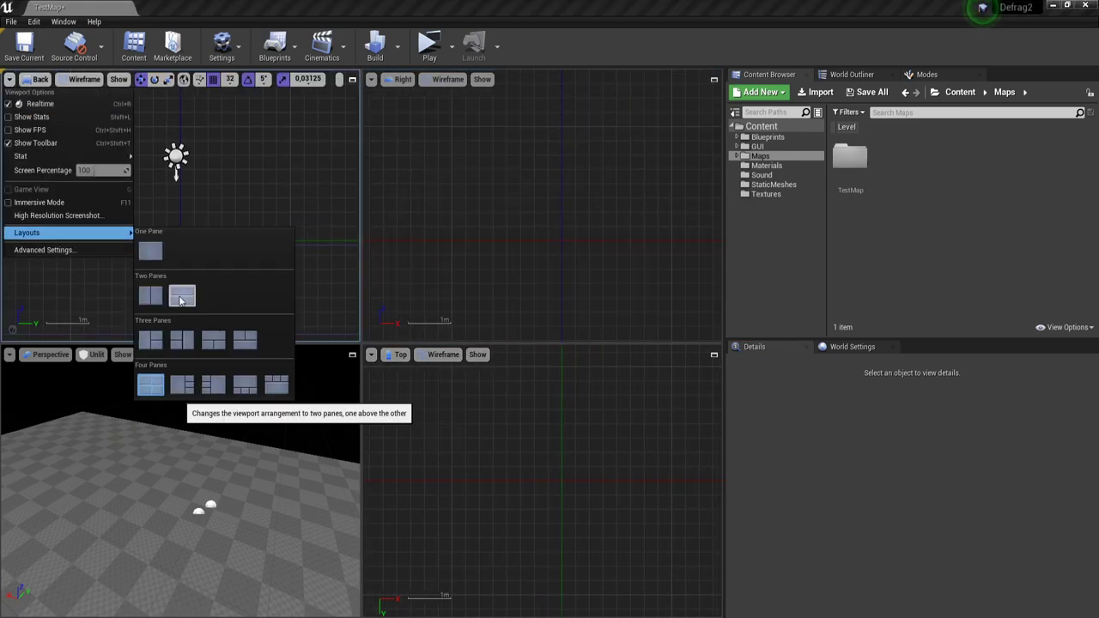
left_click(185, 295)
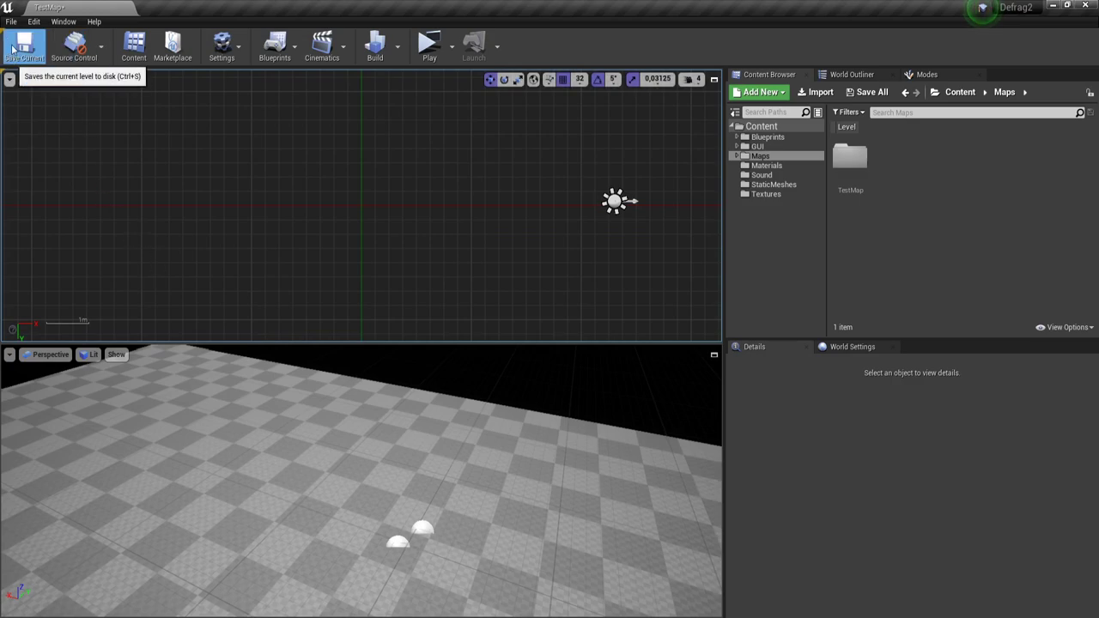
- Change the viewport layout to three panes, with Top and Right views stacked beside a tall Perspective pane
left_click(9, 79)
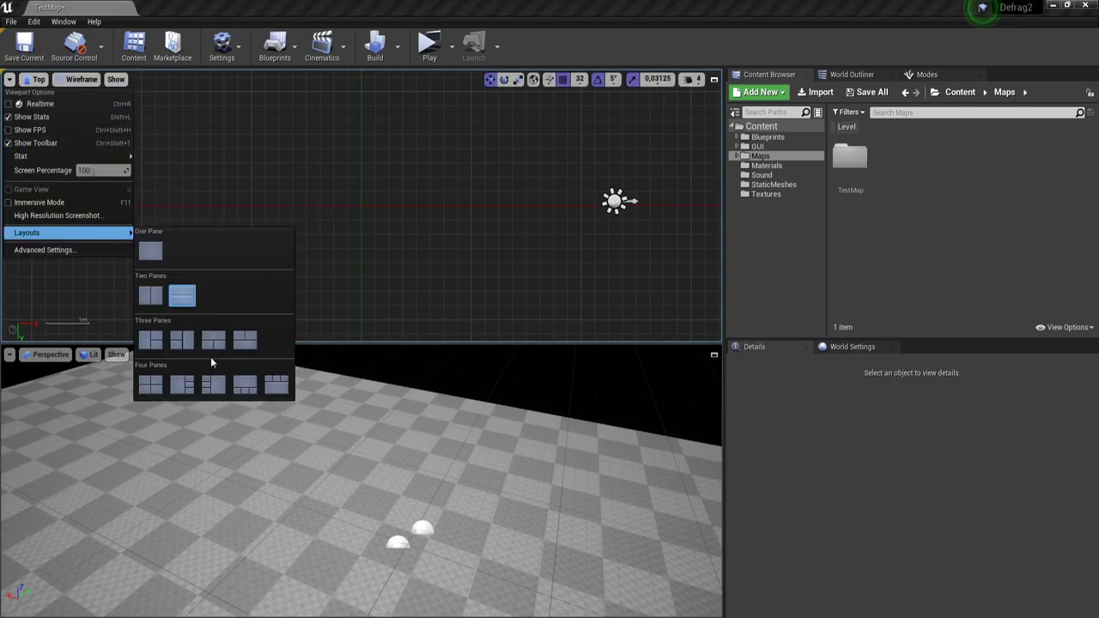
left_click(213, 341)
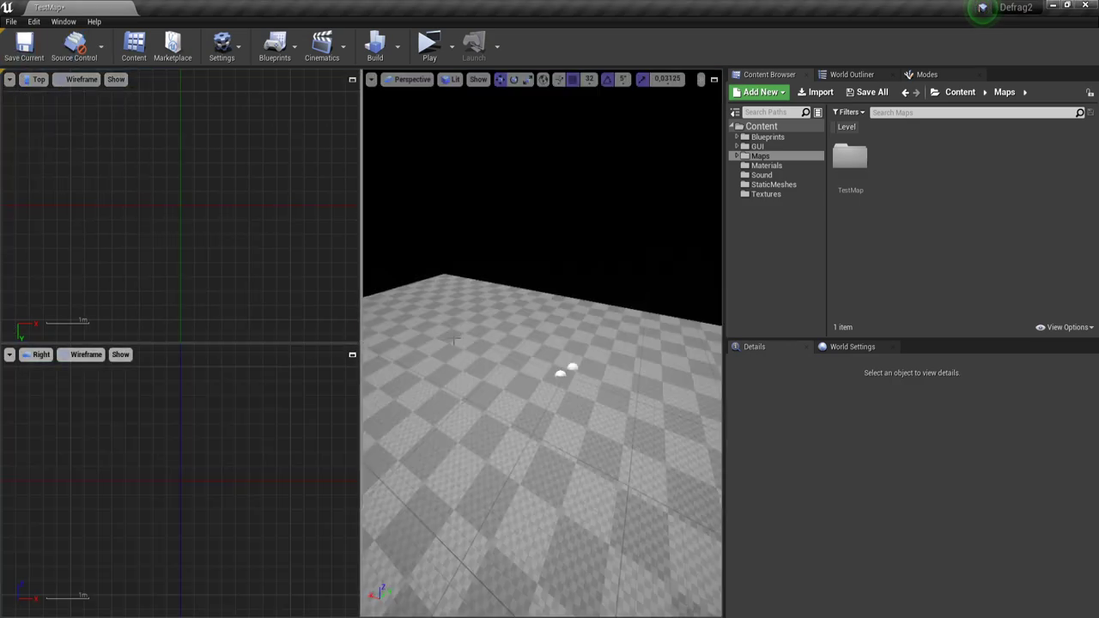
left_click(276, 385)
left_click(193, 236)
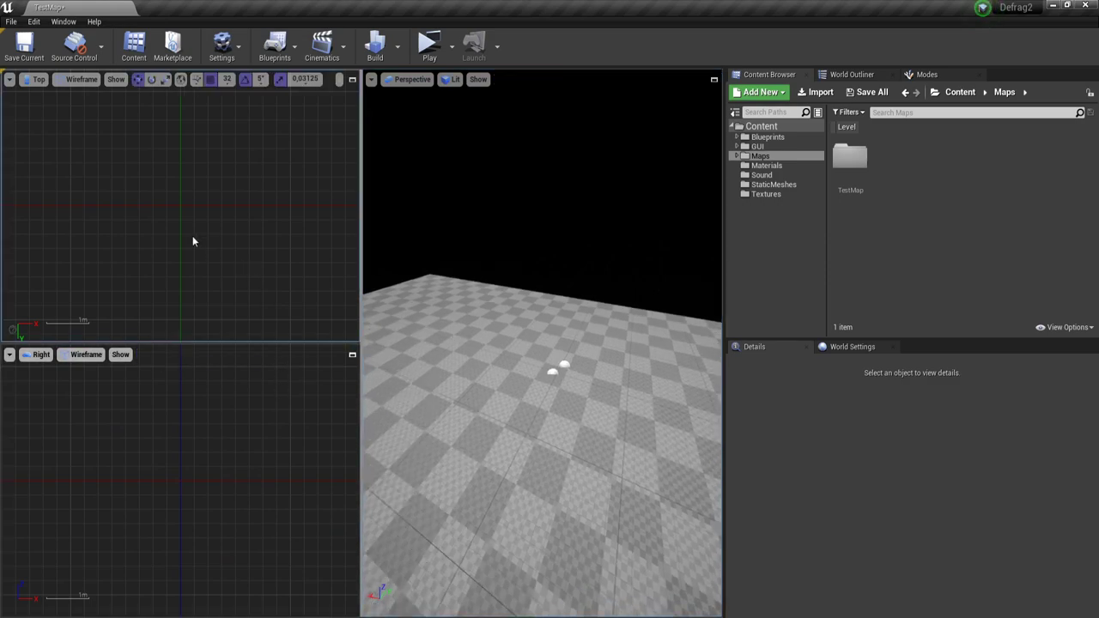
- Change the viewport layout to a single Perspective pane
left_click(10, 79)
mouse_move(76, 233)
left_click(151, 250)
mouse_move(393, 346)
right_mouse_down()
mouse_move(266, 361)
mouse_move(249, 334)
mouse_move(385, 356)
right_mouse_up()
- View the level in the Left and Right orthographic views, and return the viewport to Perspective
left_click(48, 79)
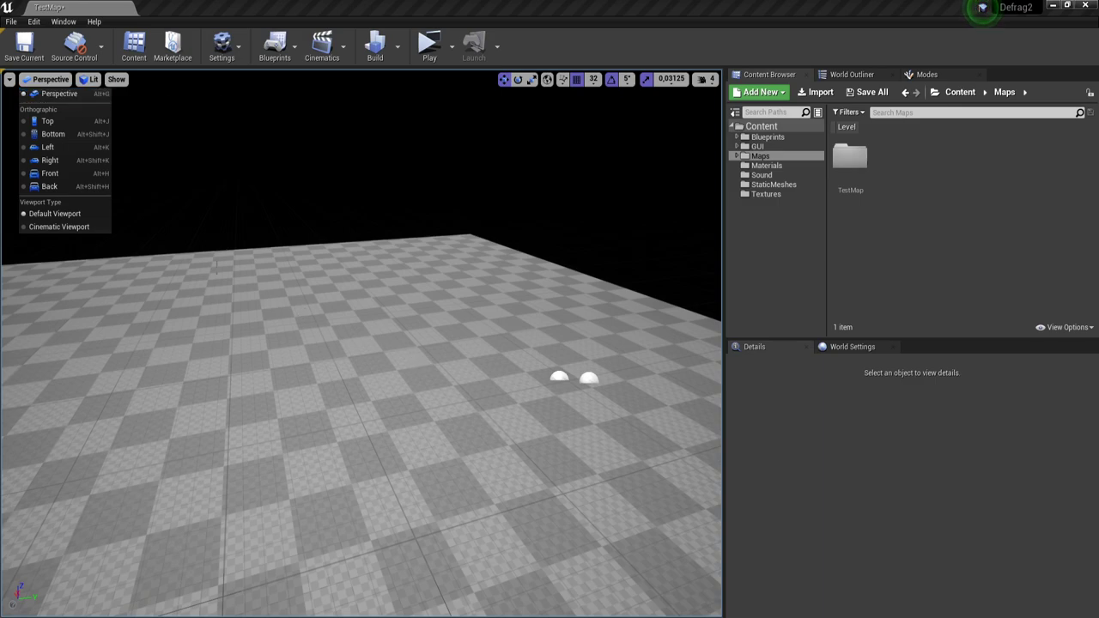
left_click(48, 147)
scroll(340, 334, "down", 4)
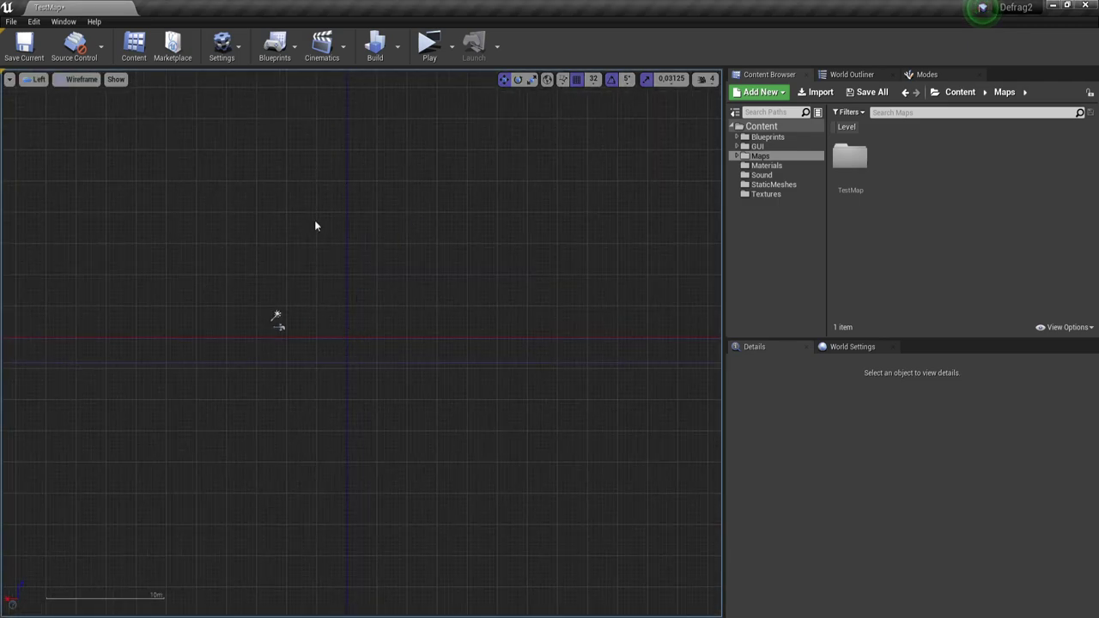
left_click(36, 79)
left_click(64, 161)
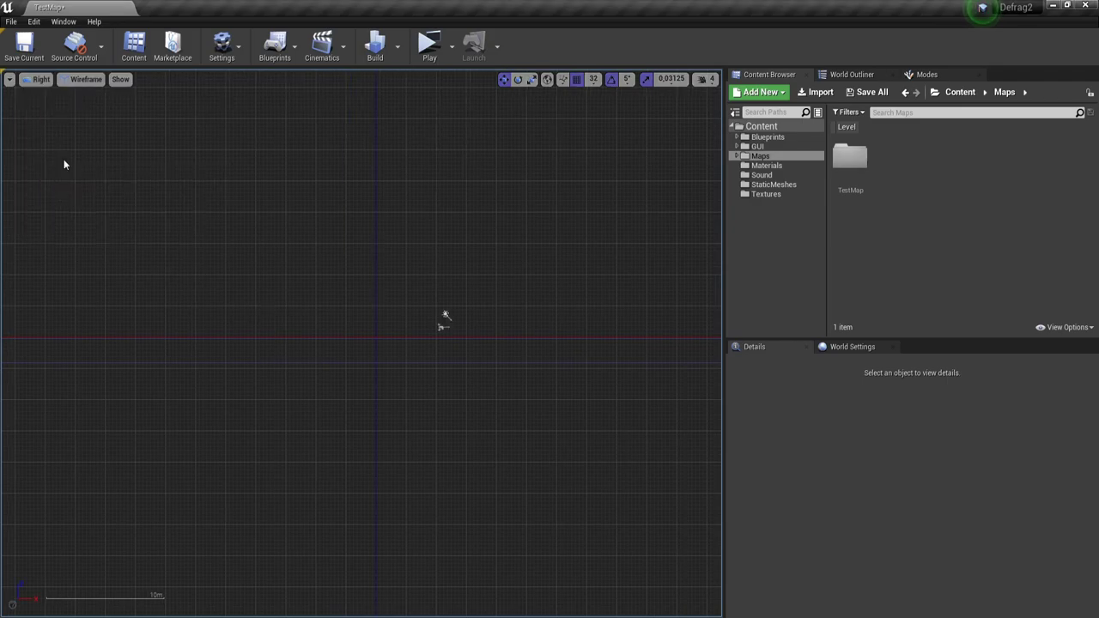
left_click(36, 79)
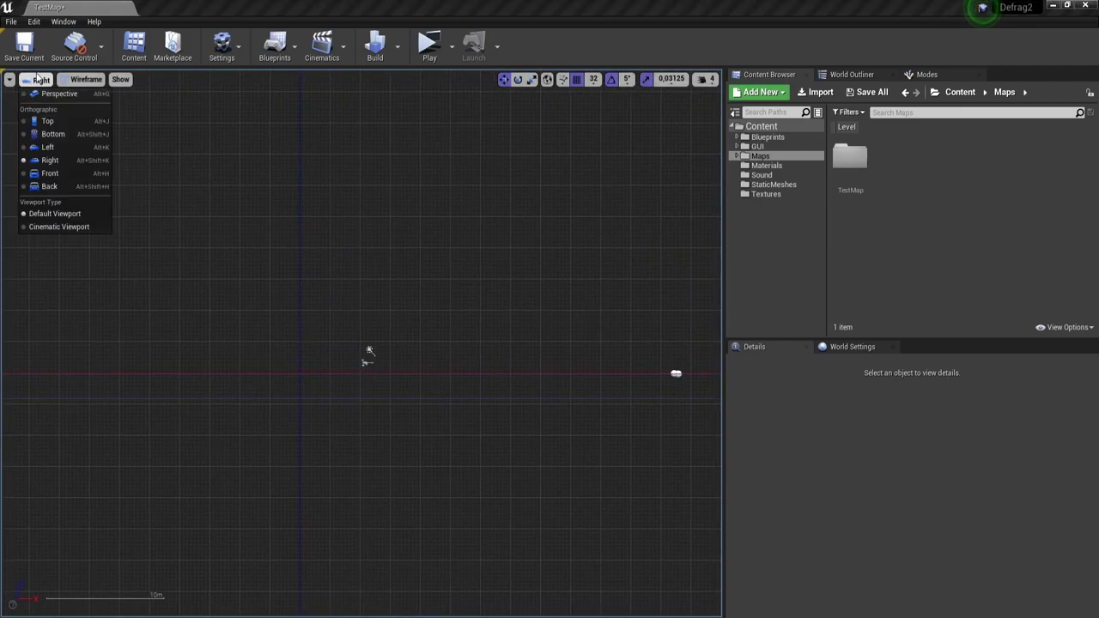
left_click(65, 95)
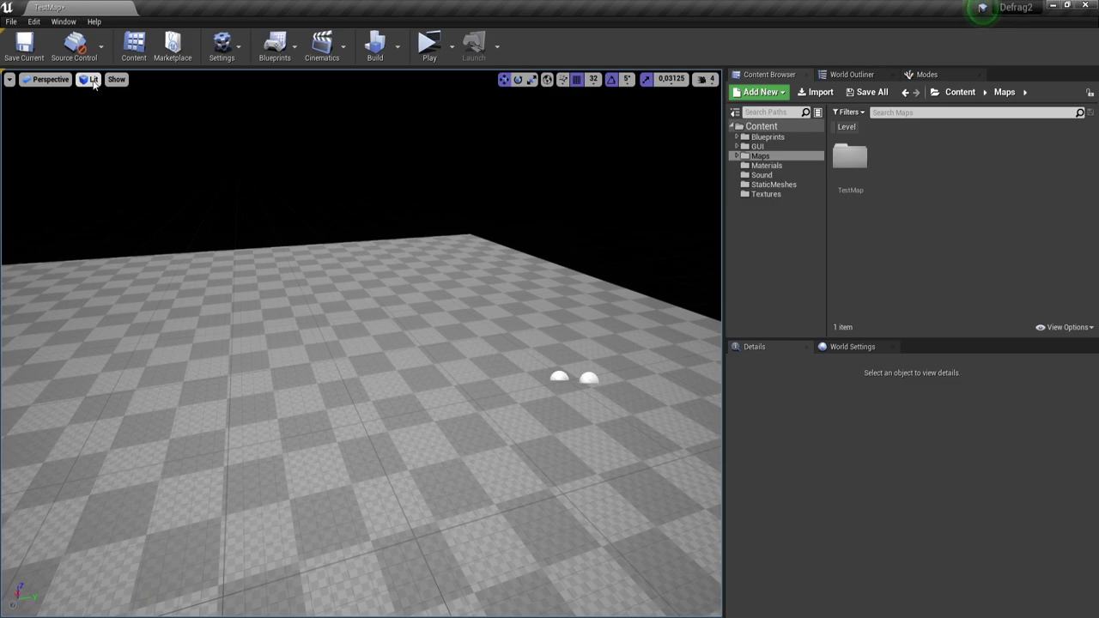
- Look over the level in Lit view mode and compare it with Unlit view mode
left_click(93, 80)
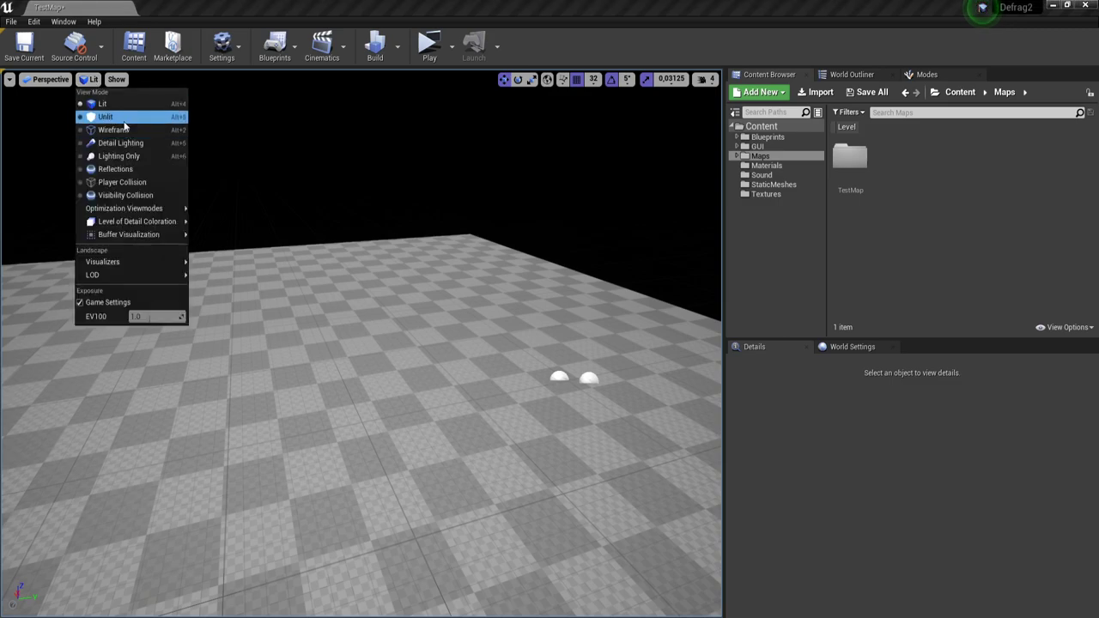
left_click(113, 107)
right_click_drag(414, 339, 105, 389)
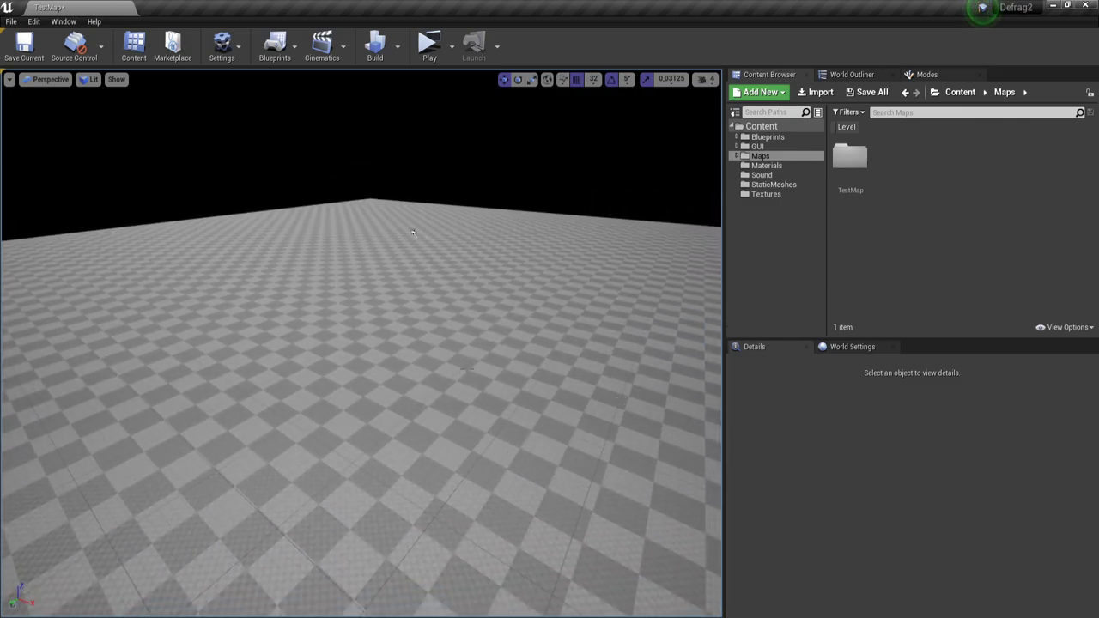
left_click(88, 79)
left_click(98, 115)
right_click_drag(305, 260, 669, 275)
right_click_drag(257, 249, 352, 296)
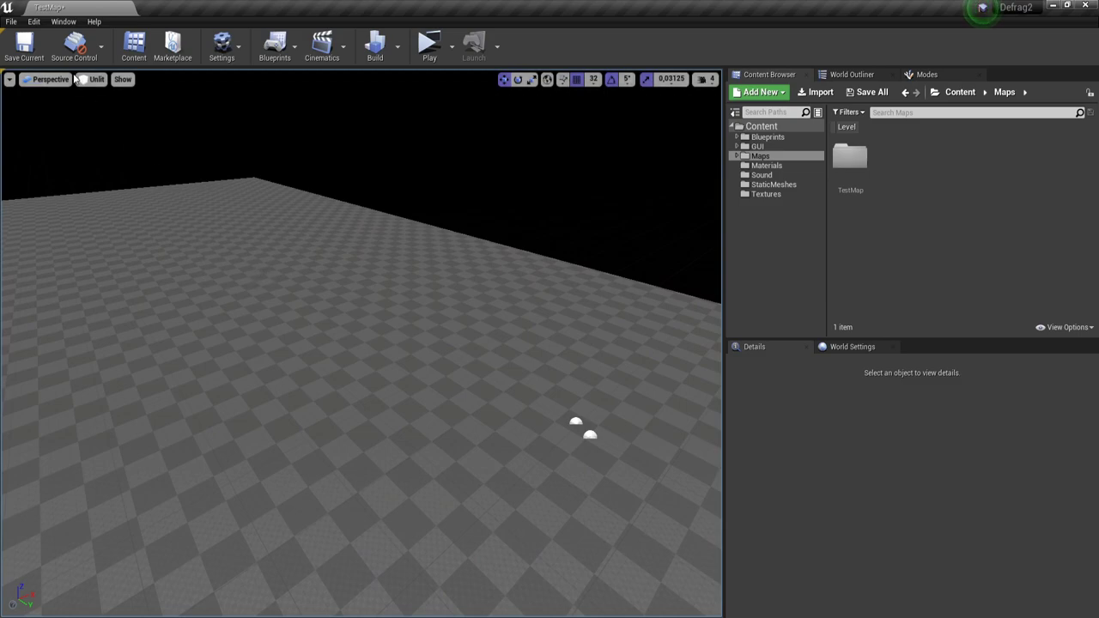
right_click_drag(404, 341, 169, 301)
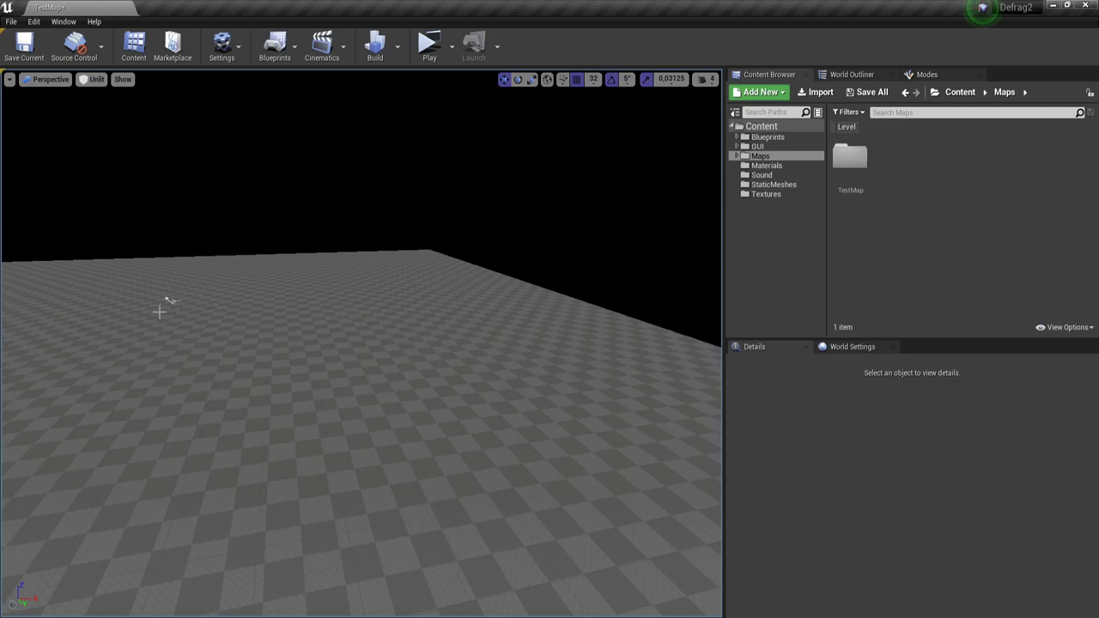
- Select the directional light in the level and return the viewport to Lit view mode
left_click(164, 301)
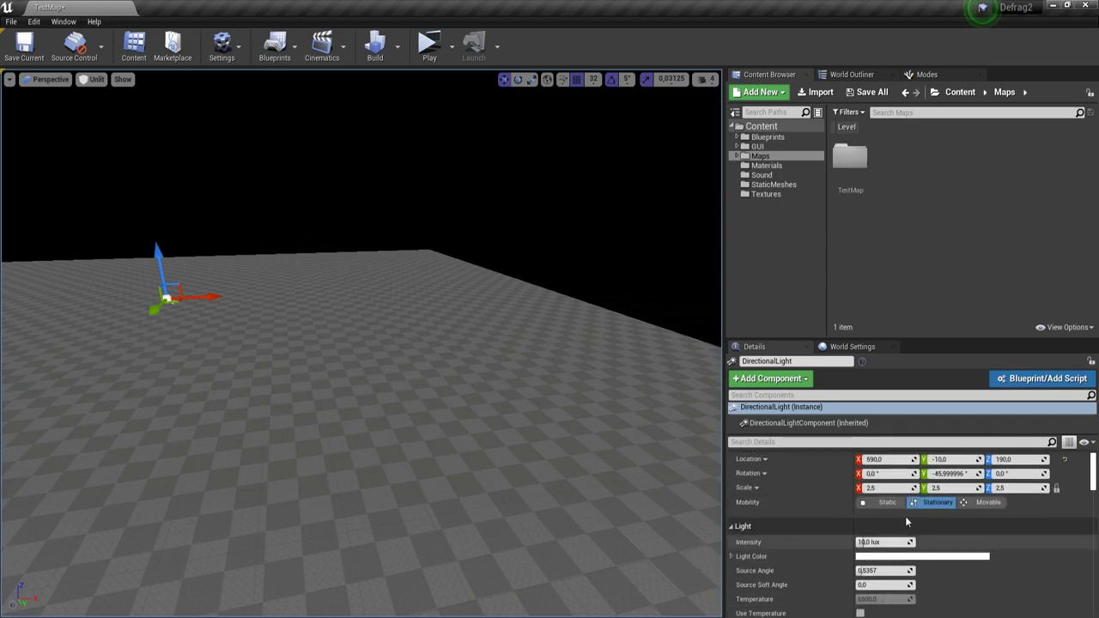
left_click(91, 79)
left_click(98, 106)
right_click_drag(98, 105, 60, 90)
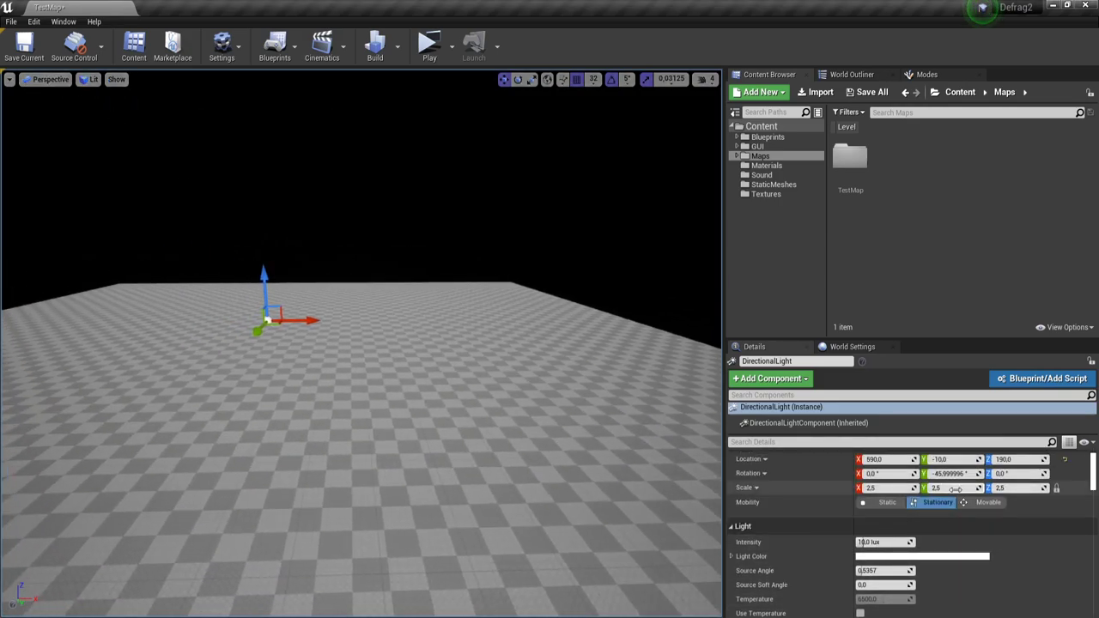
- Raise the directional light's intensity to about 140 lux and inspect its effect on the floor
left_click_drag(869, 542, 907, 542)
right_click_drag(361, 343, 394, 390)
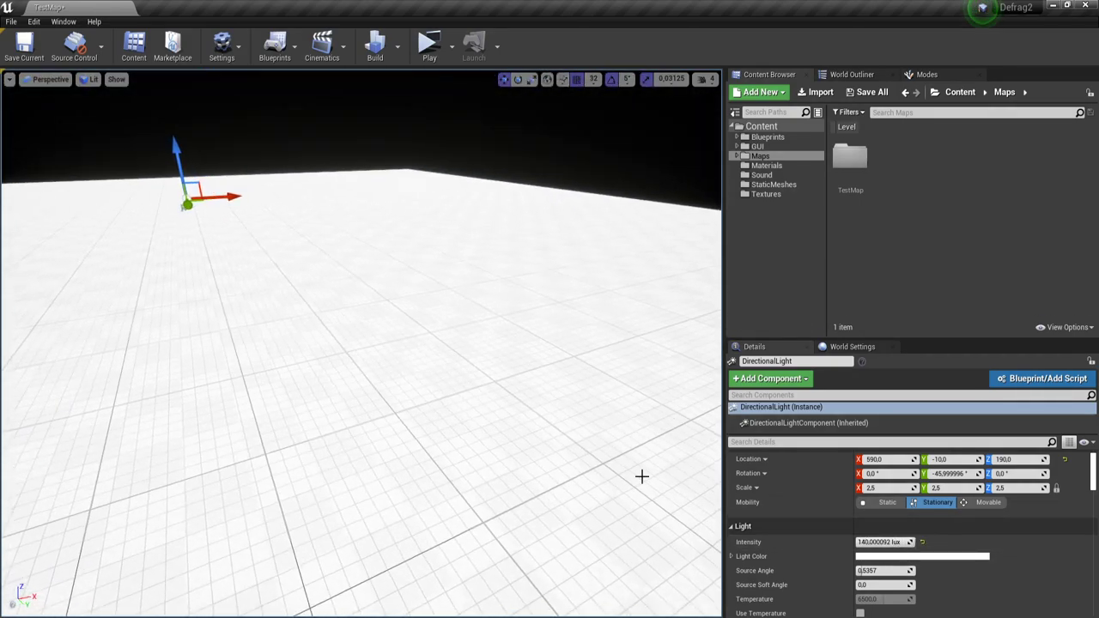
right_click_drag(324, 329, 335, 330)
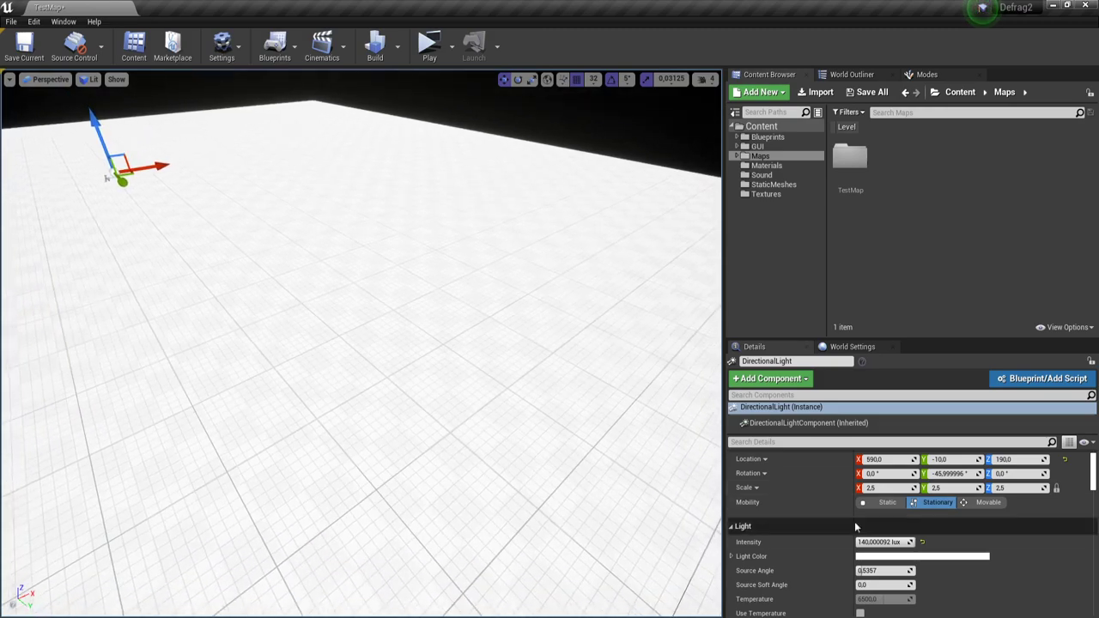
- Reset the directional light's intensity to its default, keeping the viewport in Lit view mode
left_click_drag(893, 541, 876, 542)
left_click(924, 543)
right_click_drag(384, 325, 333, 282)
left_click(89, 79)
left_click(98, 103)
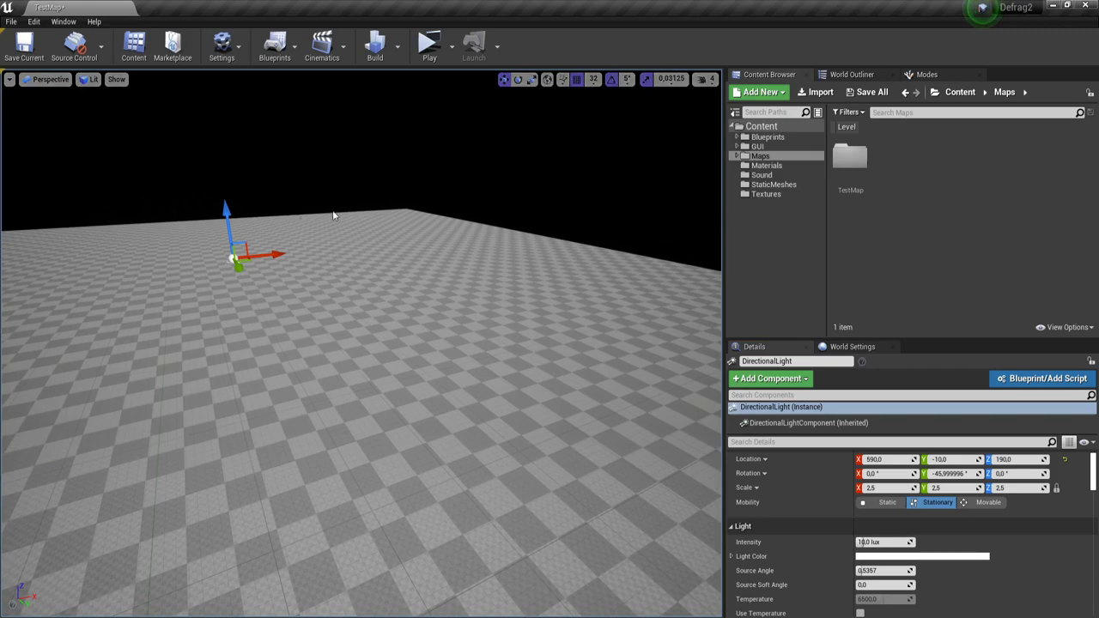
- View the level in Unlit and Wireframe view modes
left_click(89, 79)
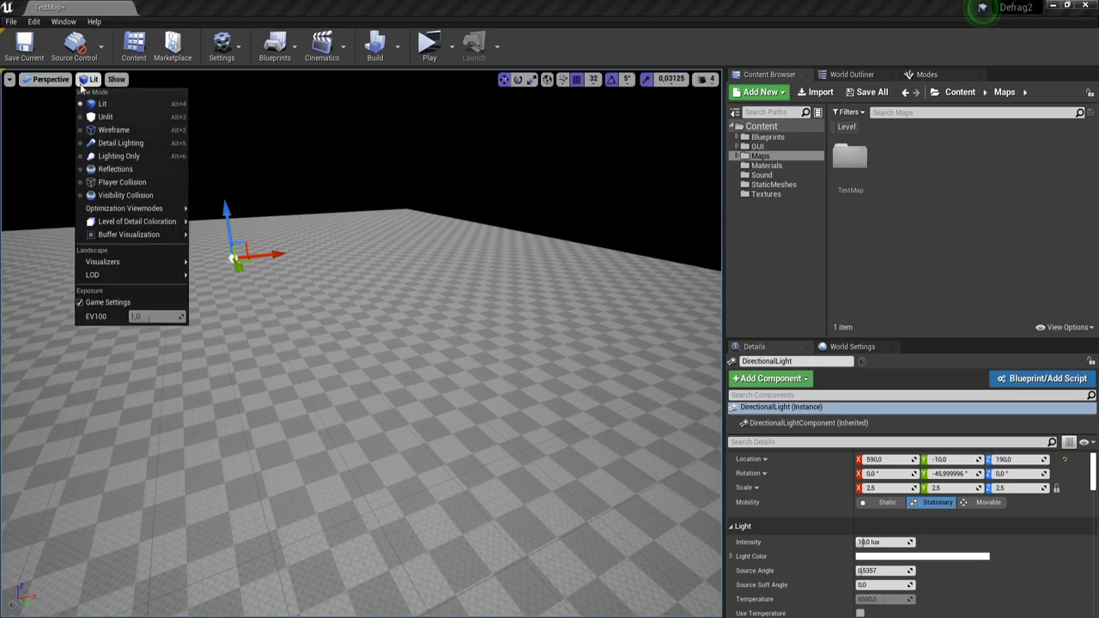
left_click(96, 117)
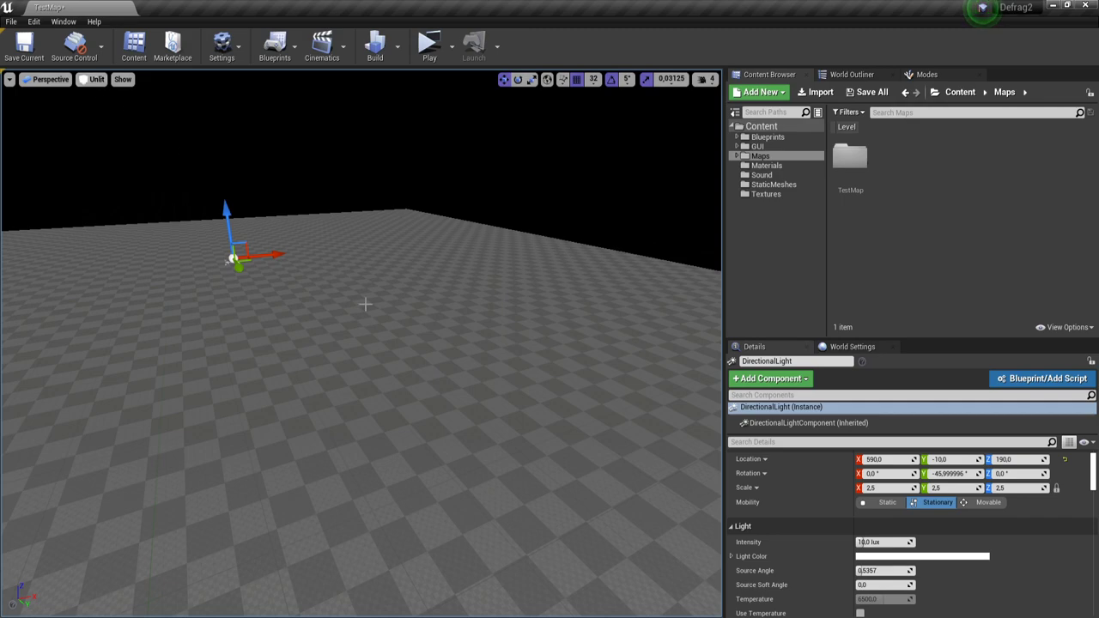
left_click(91, 83)
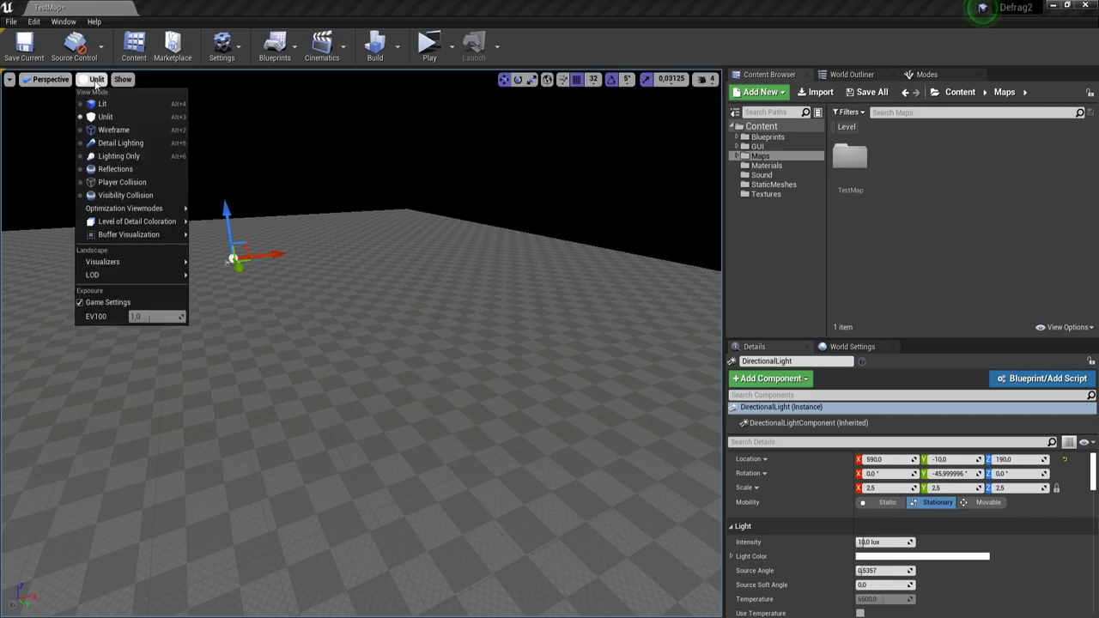
left_click(113, 130)
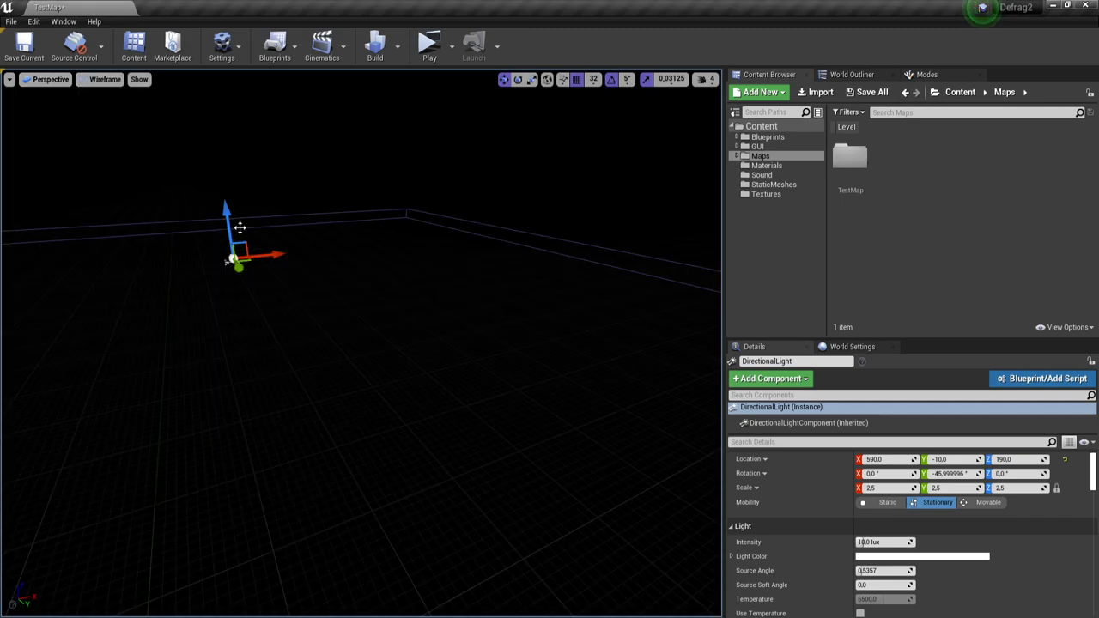
right_click_drag(354, 303, 354, 303)
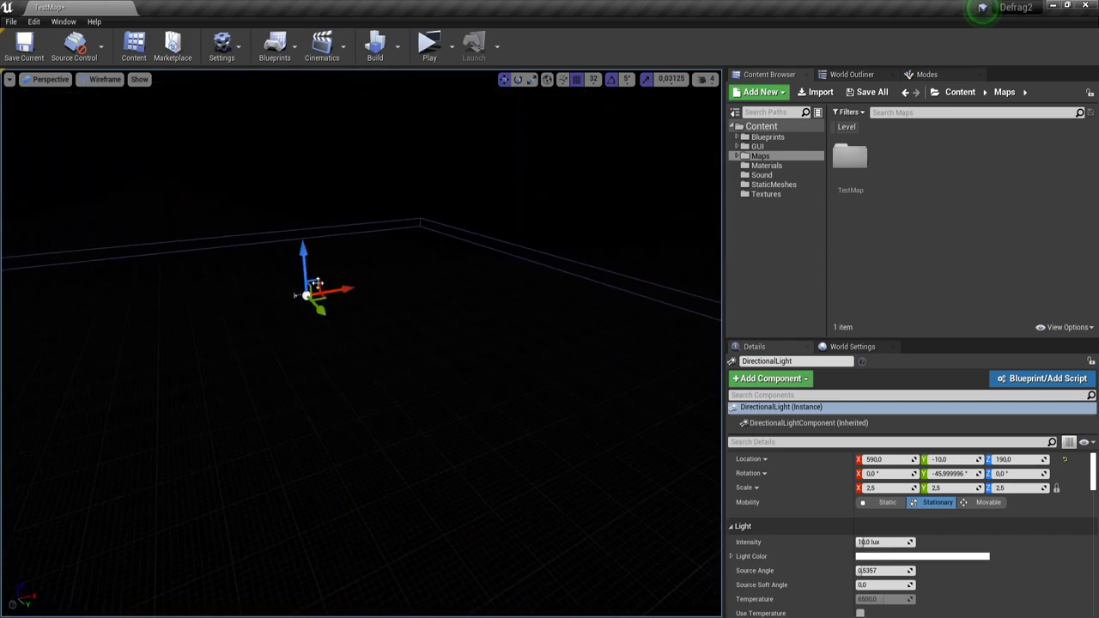
- View the level in Detail Lighting and Reflections view modes
left_click(105, 79)
left_click(120, 142)
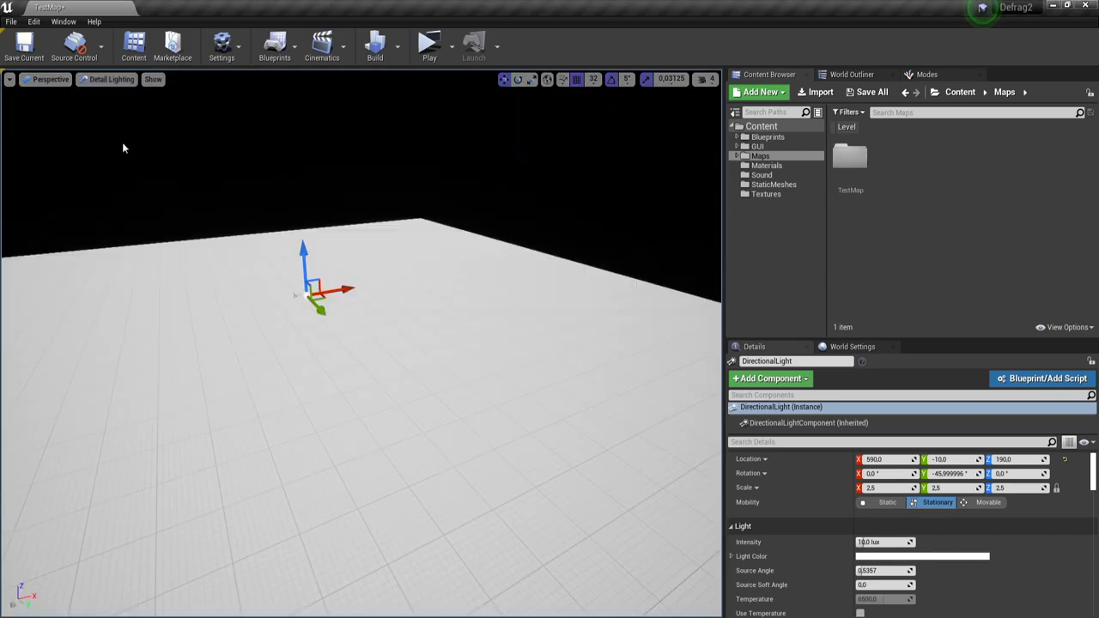
left_click(108, 79)
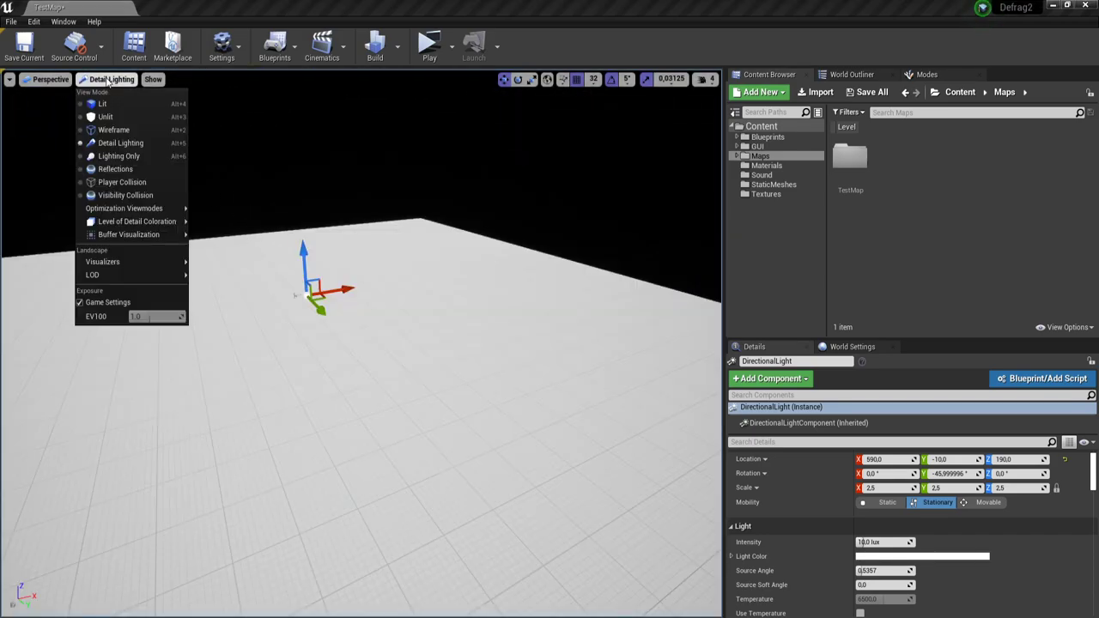
left_click(144, 171)
- Return the viewport to Lit view mode and examine the list of viewport show flags
left_click(107, 79)
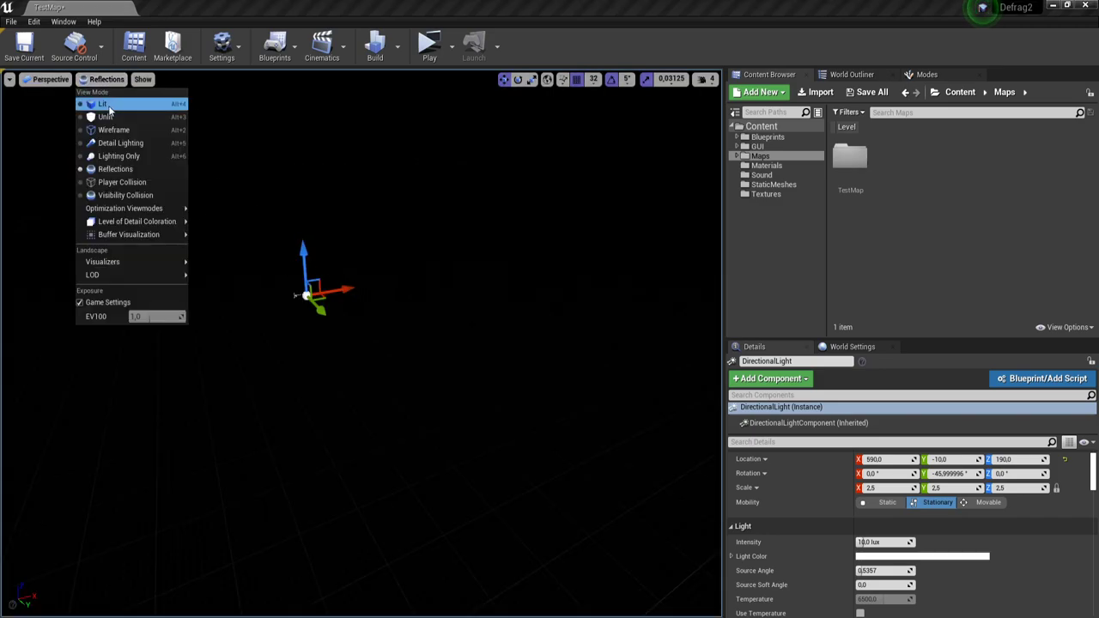
left_click(113, 105)
left_click(112, 80)
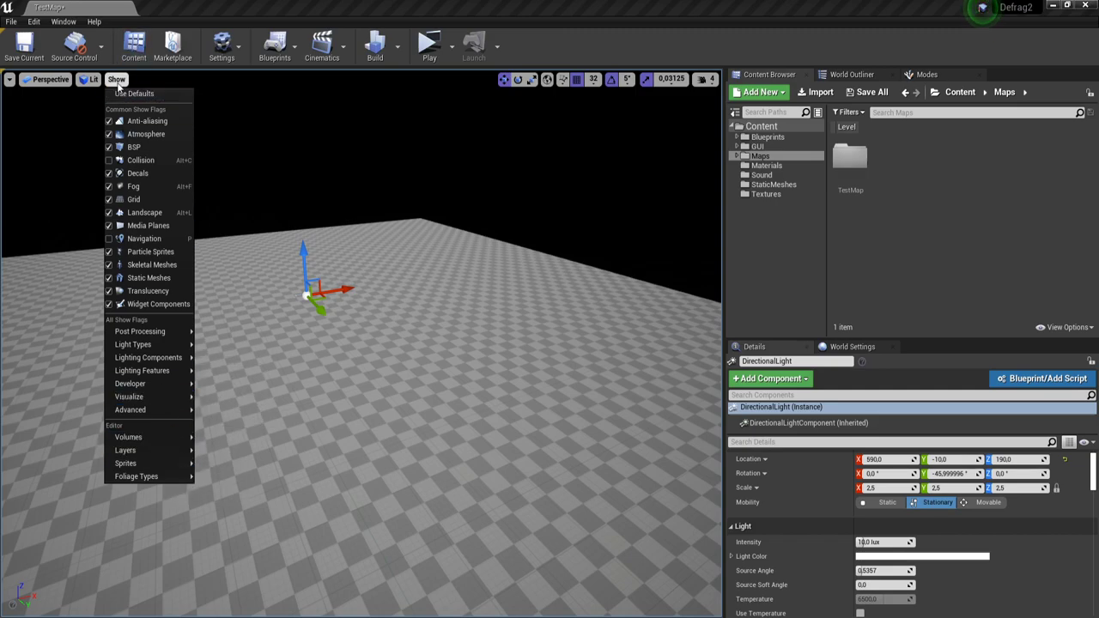
left_click(117, 80)
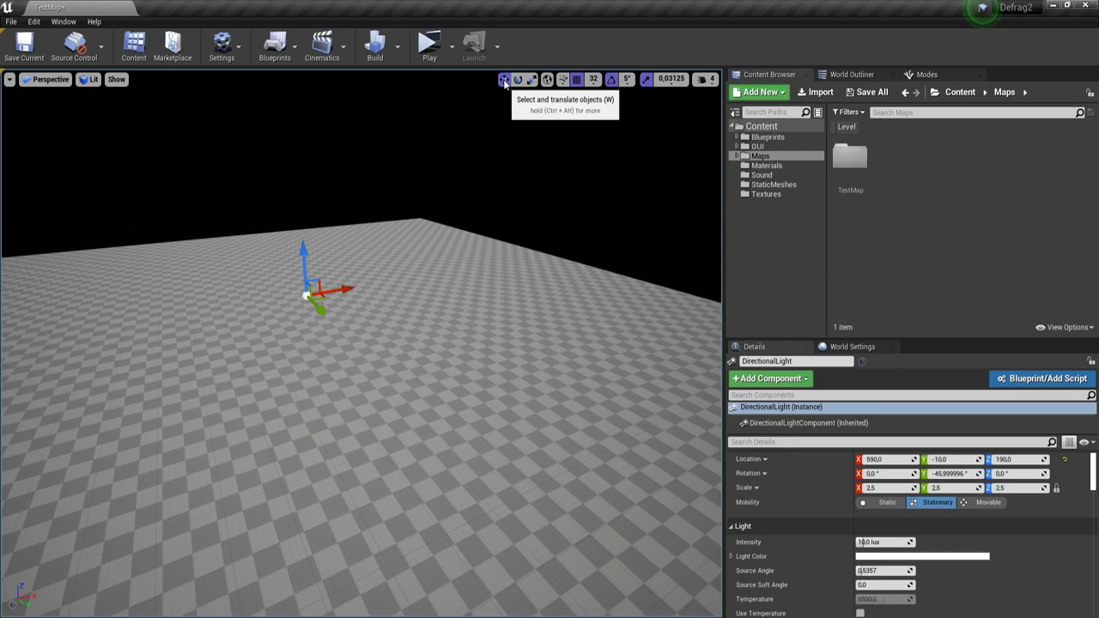
- Select the floor box brush, try moving it with the translate gizmo, and undo the move
left_click(304, 295)
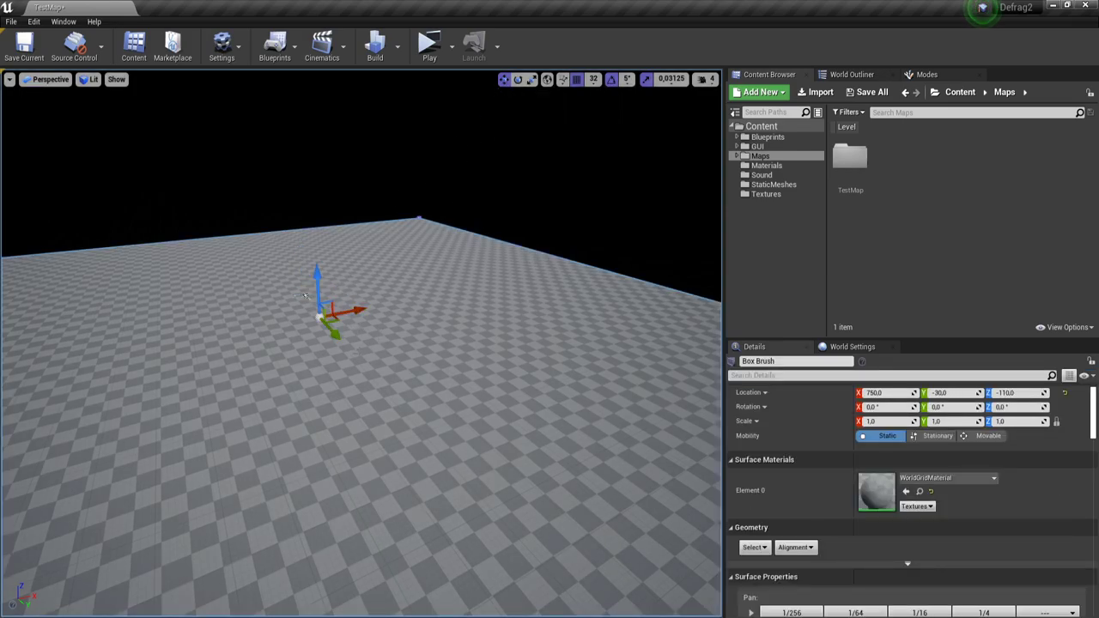
mouse_move(337, 323)
left_mouse_down()
mouse_move(374, 361)
mouse_move(322, 337)
mouse_move(297, 278)
mouse_move(311, 302)
left_mouse_up()
key("ctrl+z")
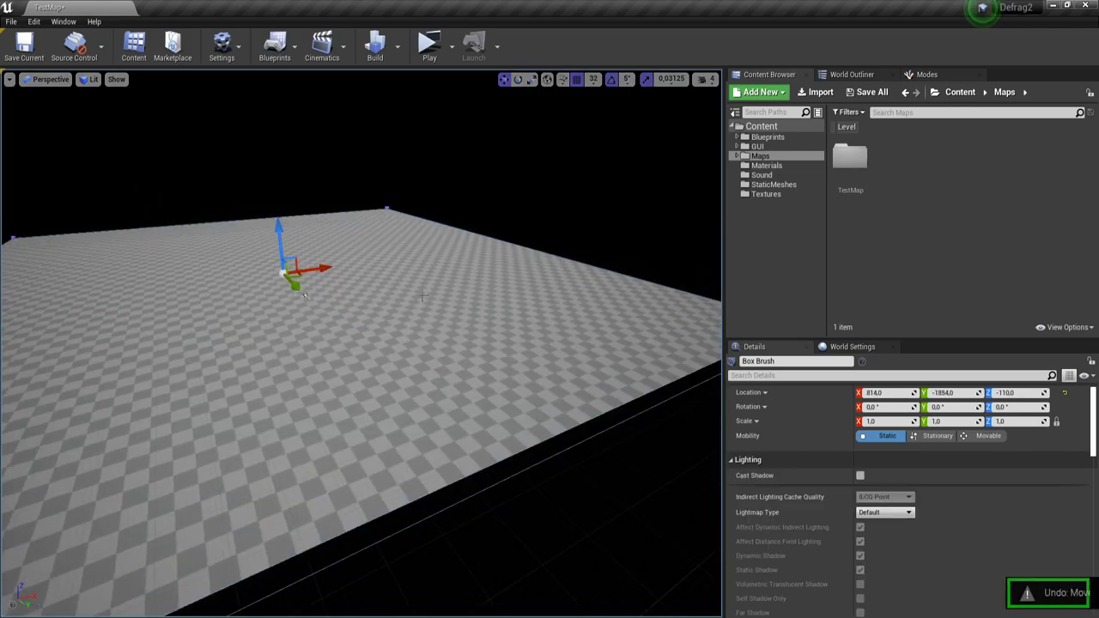
- Try rotating the floor box brush with the Rotate tool, and undo the rotations
left_click(518, 81)
mouse_move(295, 346)
left_mouse_down()
mouse_move(383, 313)
mouse_move(317, 251)
mouse_move(372, 294)
left_mouse_up()
key("ctrl+z")
key("ctrl+z")
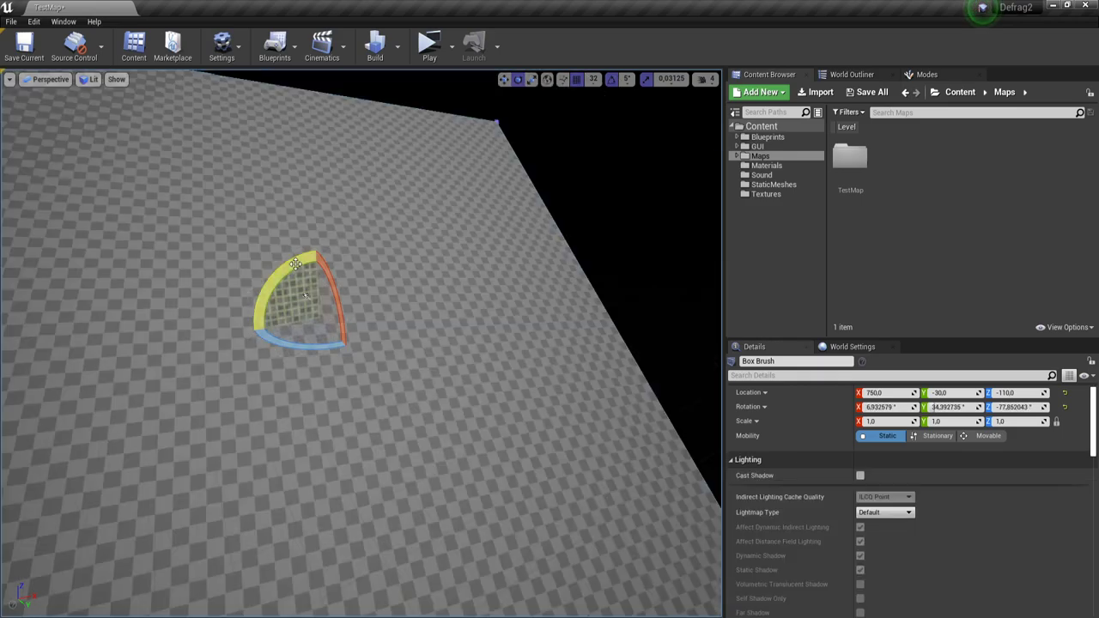
key("ctrl+z")
key("ctrl+z")
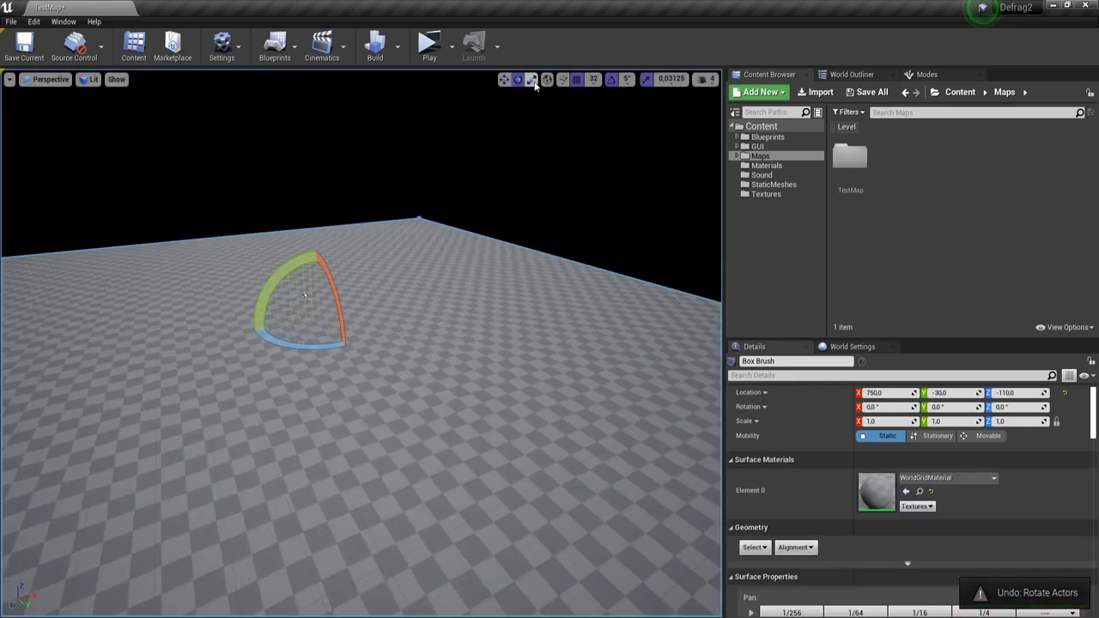
- Activate the Scale tool and place two Box brushes from the Geometry category on the floor
left_click(531, 80)
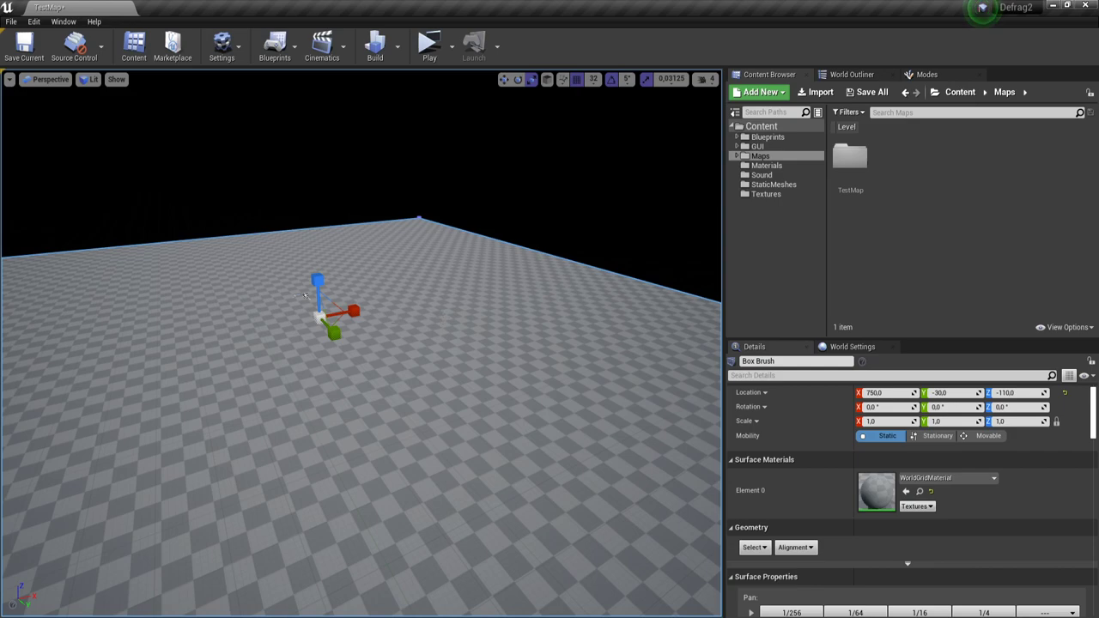
mouse_move(528, 377)
right_mouse_down()
mouse_move(568, 412)
mouse_move(561, 368)
right_mouse_up()
left_click(856, 75)
left_click(935, 75)
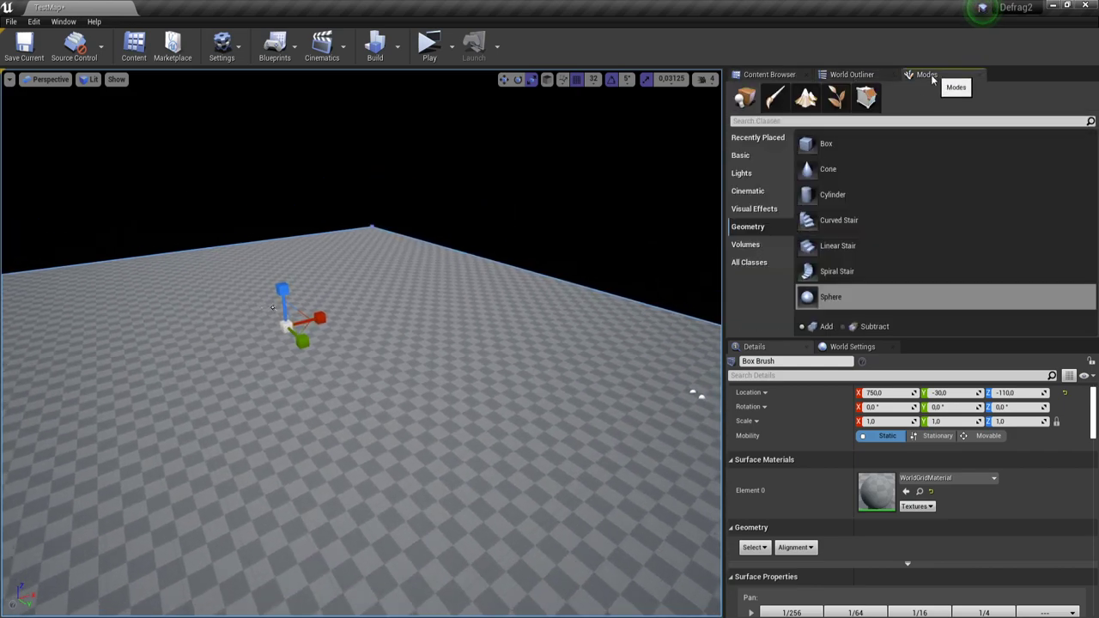
mouse_move(815, 144)
left_mouse_down()
mouse_move(828, 142)
mouse_move(422, 405)
mouse_move(559, 348)
mouse_move(482, 434)
left_mouse_up()
mouse_move(482, 434)
right_mouse_down()
mouse_move(476, 470)
mouse_move(613, 475)
right_mouse_up()
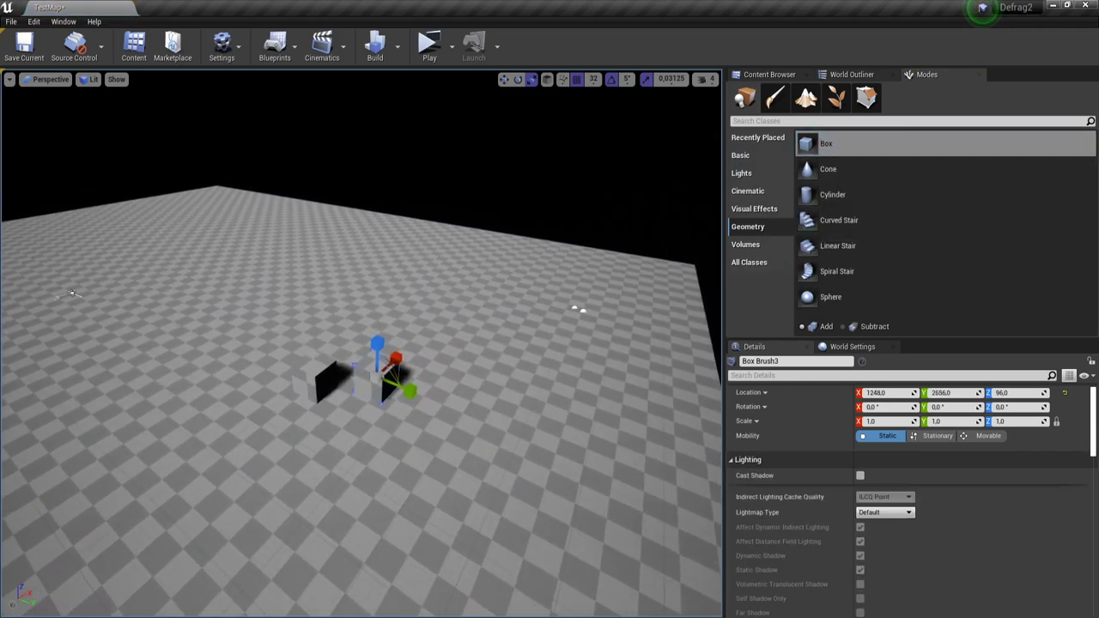
- Switch the viewport to Unlit view mode and bring the two boxes into closer view
left_click(89, 79)
left_click(99, 114)
right_click_drag(98, 114, 99, 171)
mouse_move(313, 355)
right_mouse_down()
mouse_move(304, 317)
mouse_move(296, 364)
mouse_move(313, 354)
right_mouse_up()
key("w")
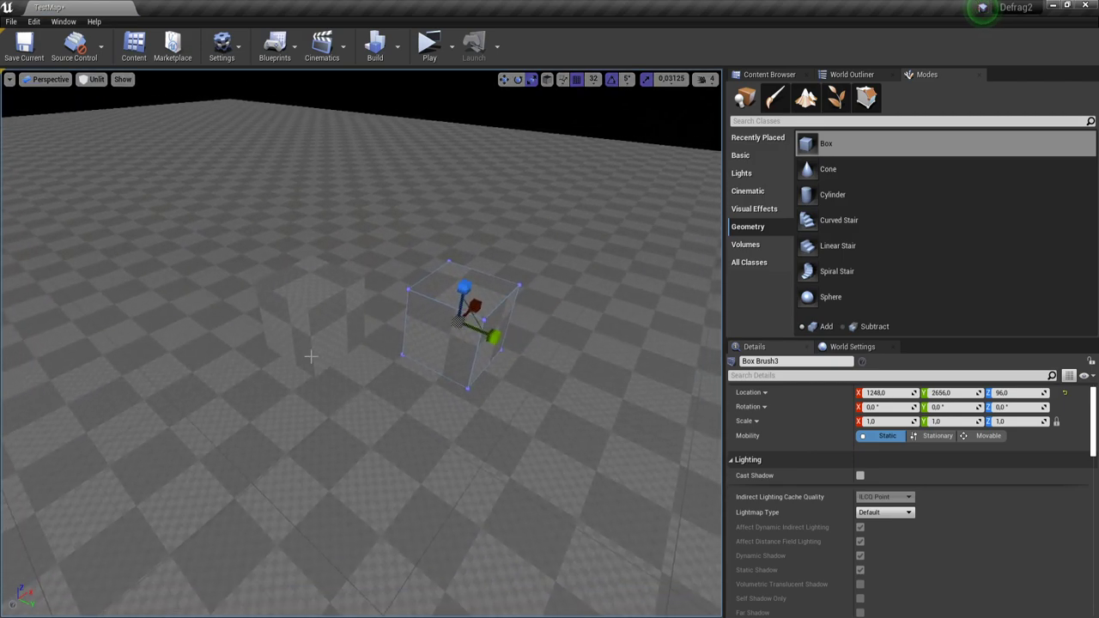
- Scale the second placed box uniformly to 1.1375 through its scale values
left_click(309, 345)
left_click(446, 342)
left_click_drag(1028, 421, 1051, 420)
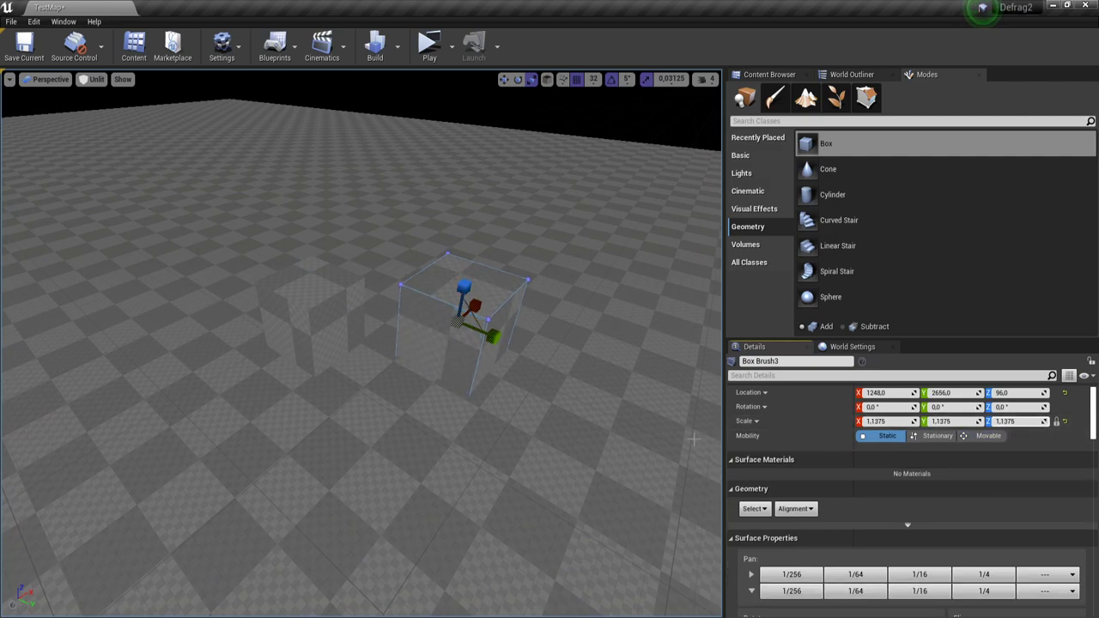
- Select both boxes and scale them up together with the scale gizmo
left_click(329, 342)
left_click(455, 335, "ctrl")
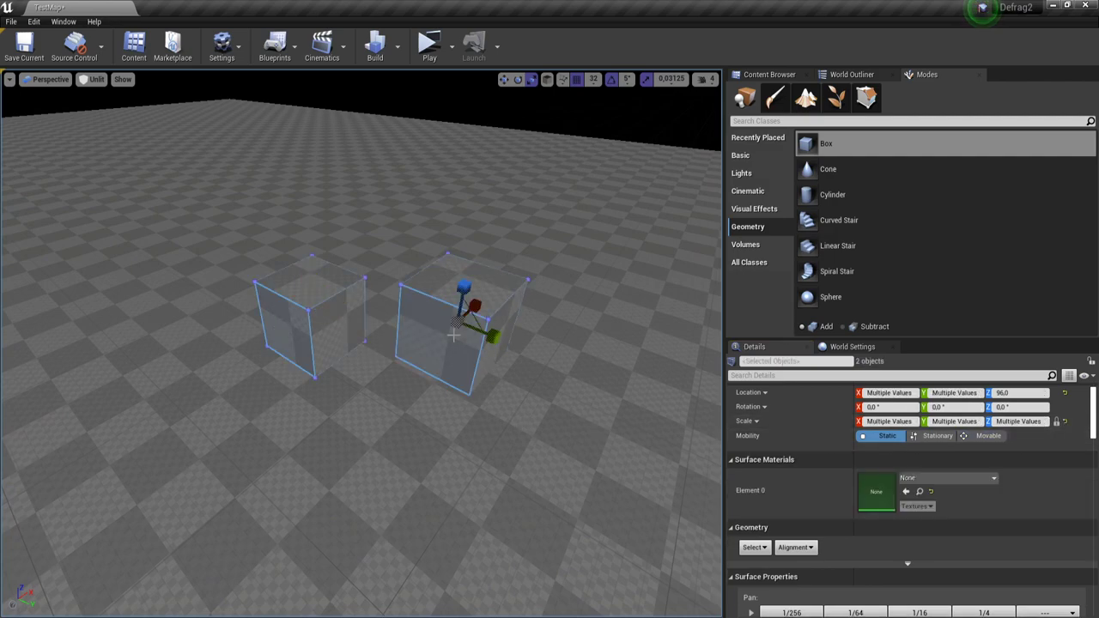
left_click_drag(458, 322, 482, 298)
right_click_drag(457, 322, 384, 227)
key("s")
right_click_drag(219, 305, 198, 350)
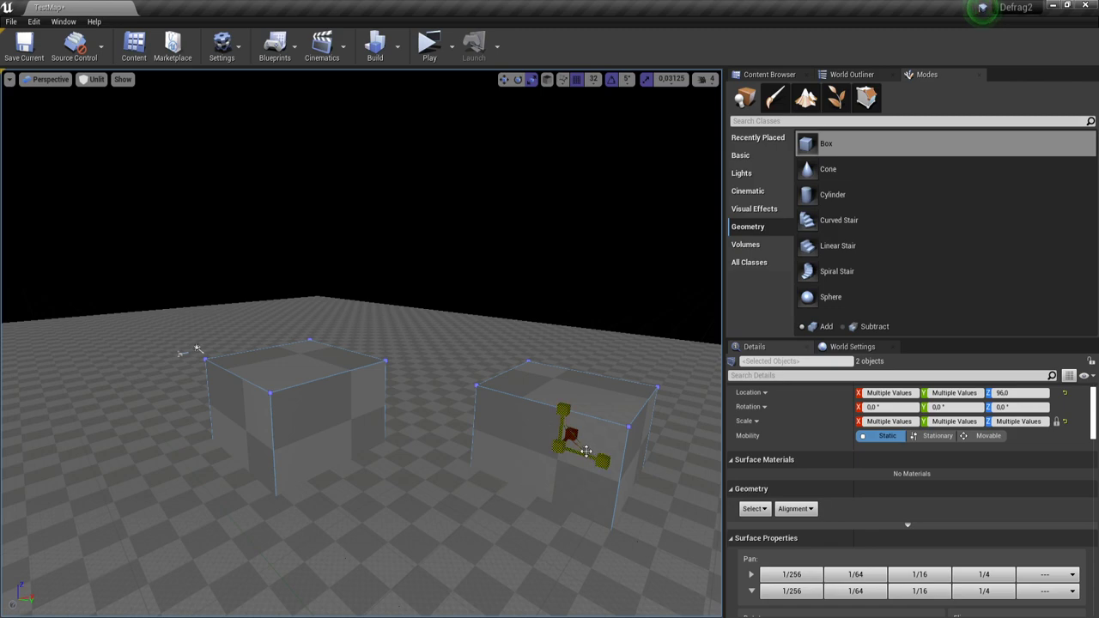
right_click_drag(579, 449, 544, 450)
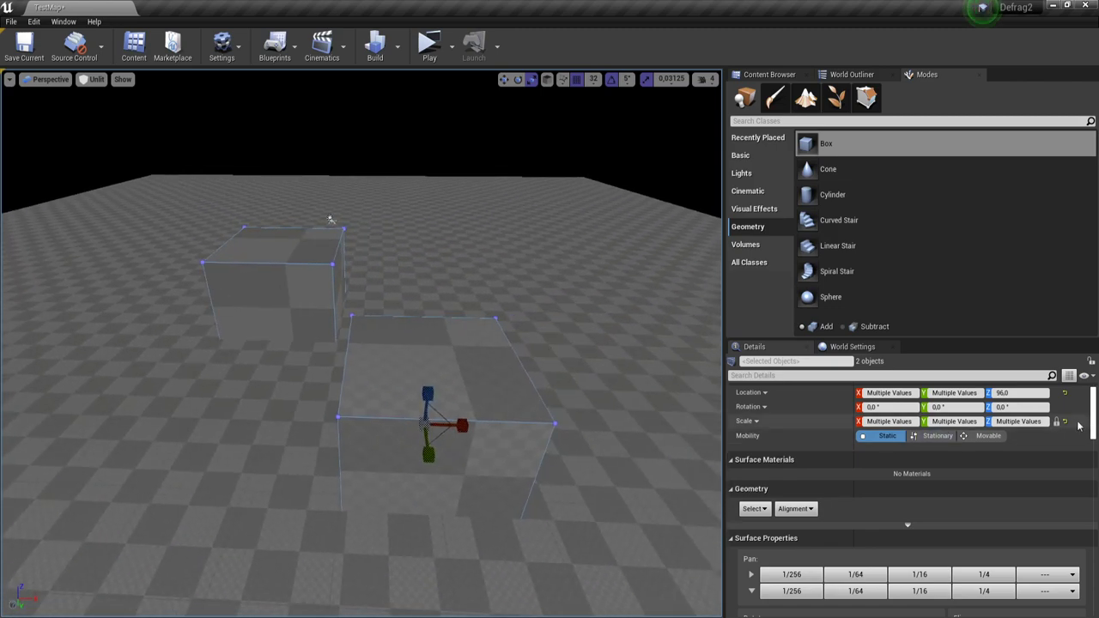
- Reset the scale of both boxes to the default and delete both boxes from the level
left_click(1063, 425)
right_click_drag(348, 383, 442, 383)
left_click(463, 414)
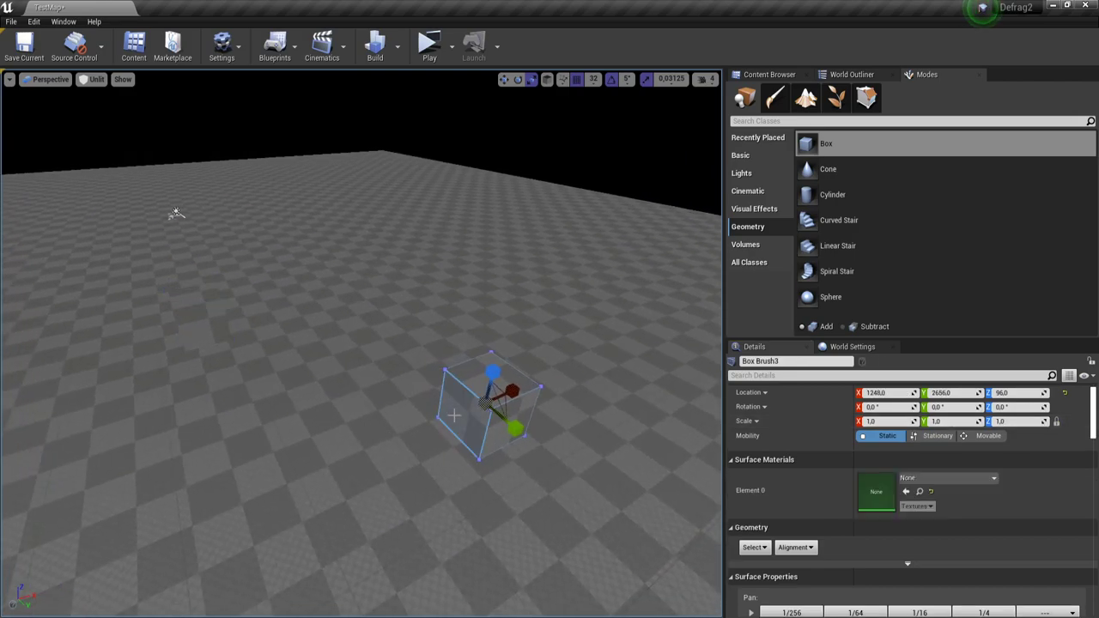
left_click(196, 314, "ctrl")
key("Delete")
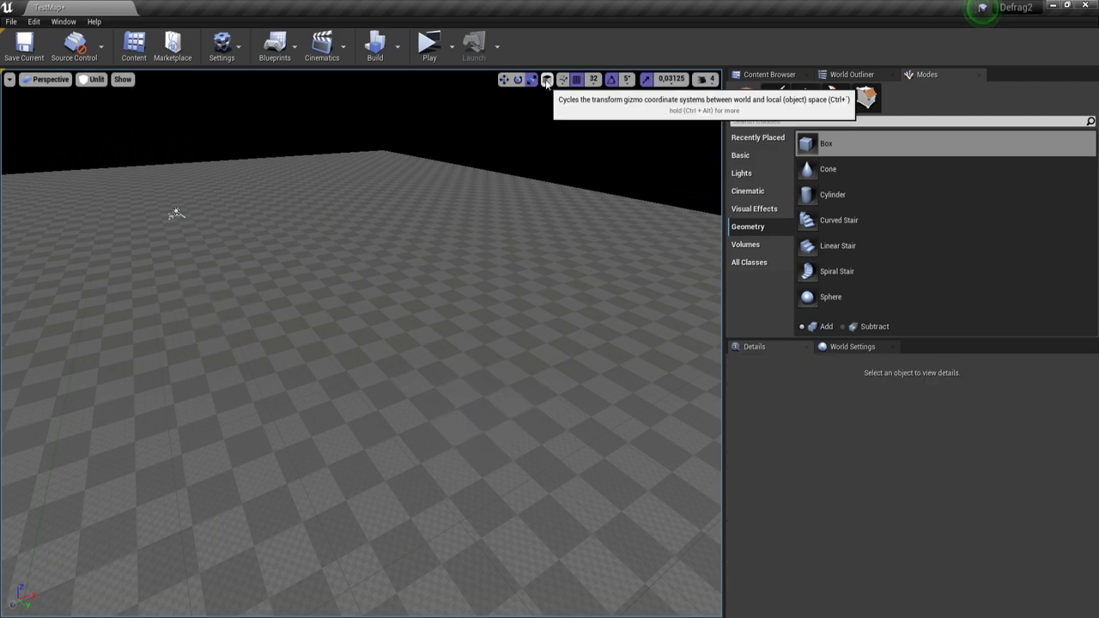
- Place a new Box brush on the floor and activate the Rotate tool for it
left_click_drag(811, 143, 299, 344)
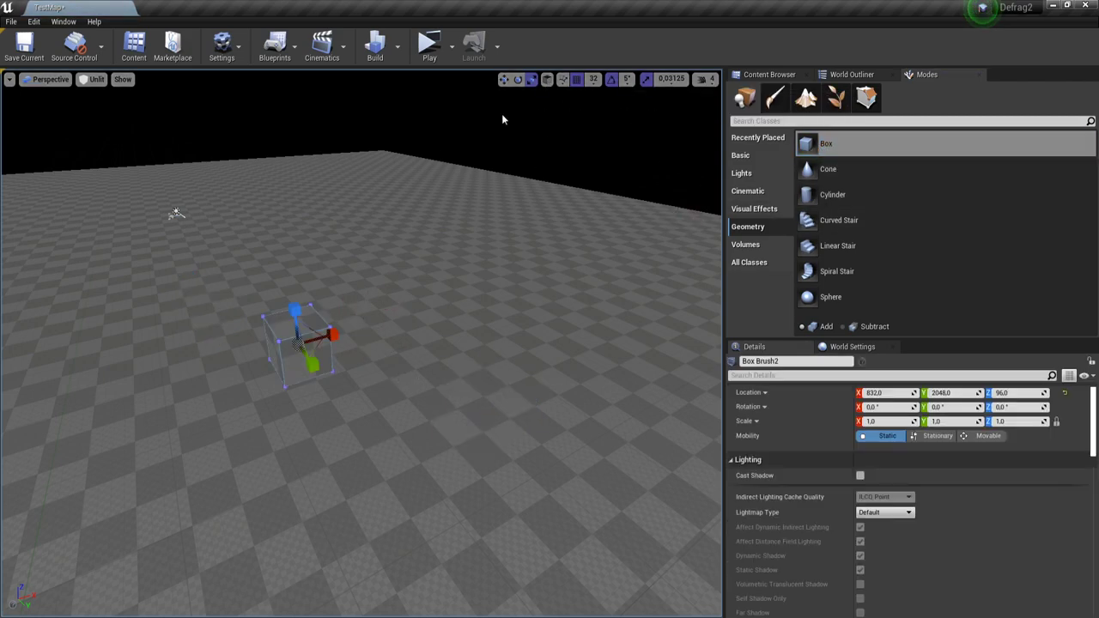
left_click(546, 80)
key("e")
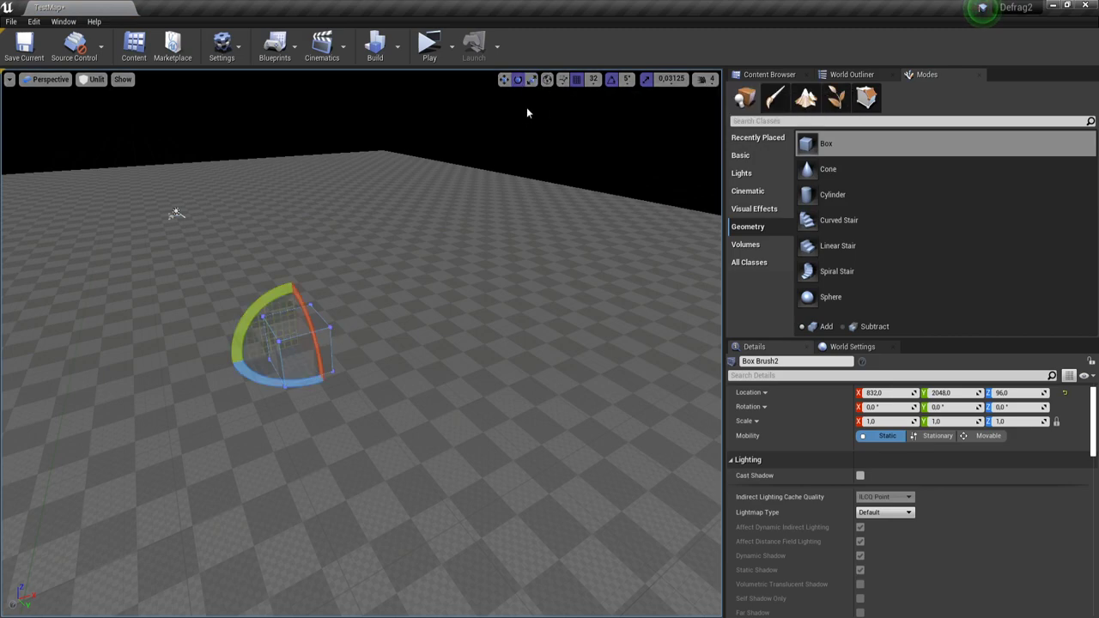
- Rotate the box brush to −45° about the Y axis and move it along the world axes to X 800, Y 2080
key("w")
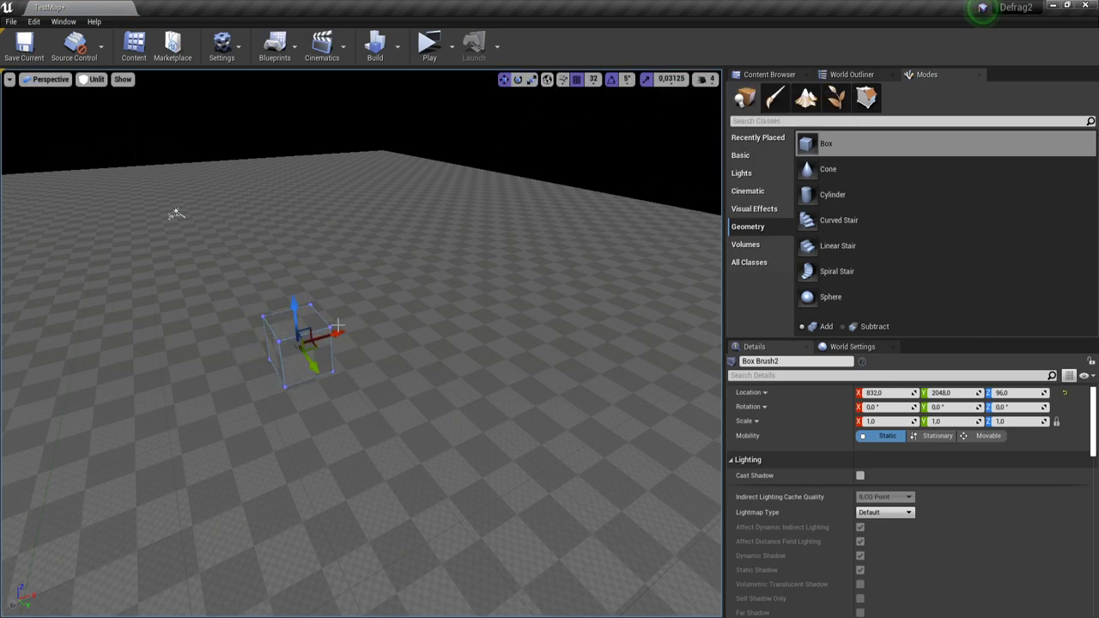
right_click_drag(314, 343, 304, 330)
key("e")
left_click_drag(249, 328, 284, 301)
left_click_drag(345, 382, 319, 381)
key("w")
right_click_drag(326, 357, 286, 319)
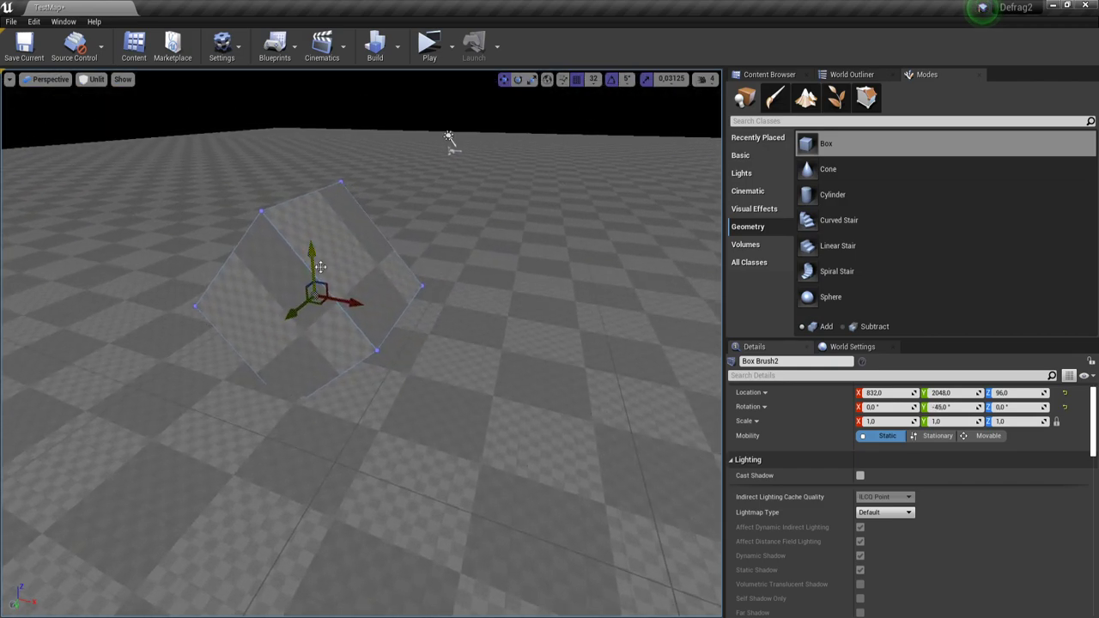
mouse_move(321, 303)
left_mouse_down()
mouse_move(328, 368)
mouse_move(325, 305)
mouse_move(251, 290)
mouse_move(374, 308)
mouse_move(365, 352)
mouse_move(361, 324)
mouse_move(309, 311)
mouse_move(318, 314)
left_mouse_up()
- Move the box along its local Z axis to about X 868, Z 164 in local coordinates, and return the gizmo to world coordinates
left_click(547, 79)
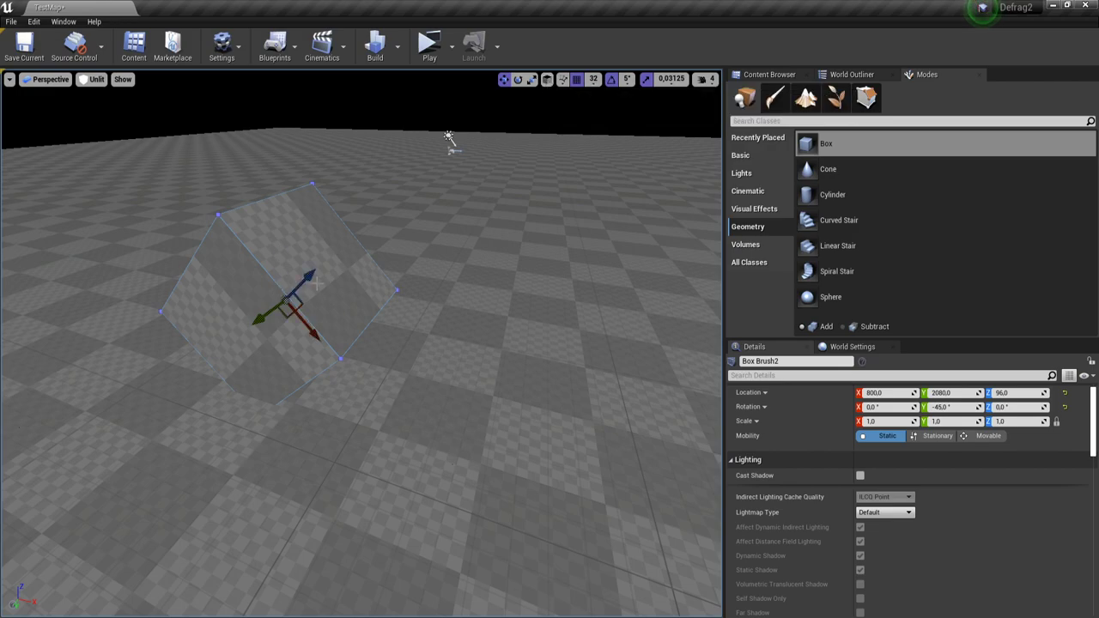
right_click_drag(320, 284, 287, 164)
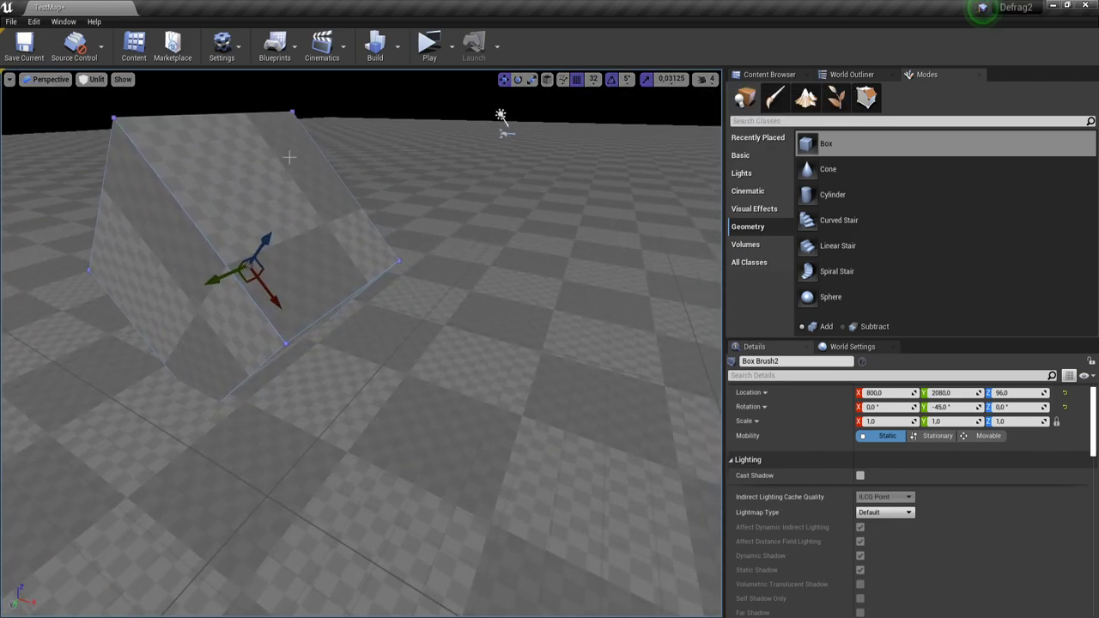
left_click(287, 231)
right_click_drag(287, 231, 380, 313)
mouse_move(315, 357)
left_mouse_down()
mouse_move(468, 193)
mouse_move(322, 345)
mouse_move(421, 284)
left_mouse_up()
left_click(547, 79)
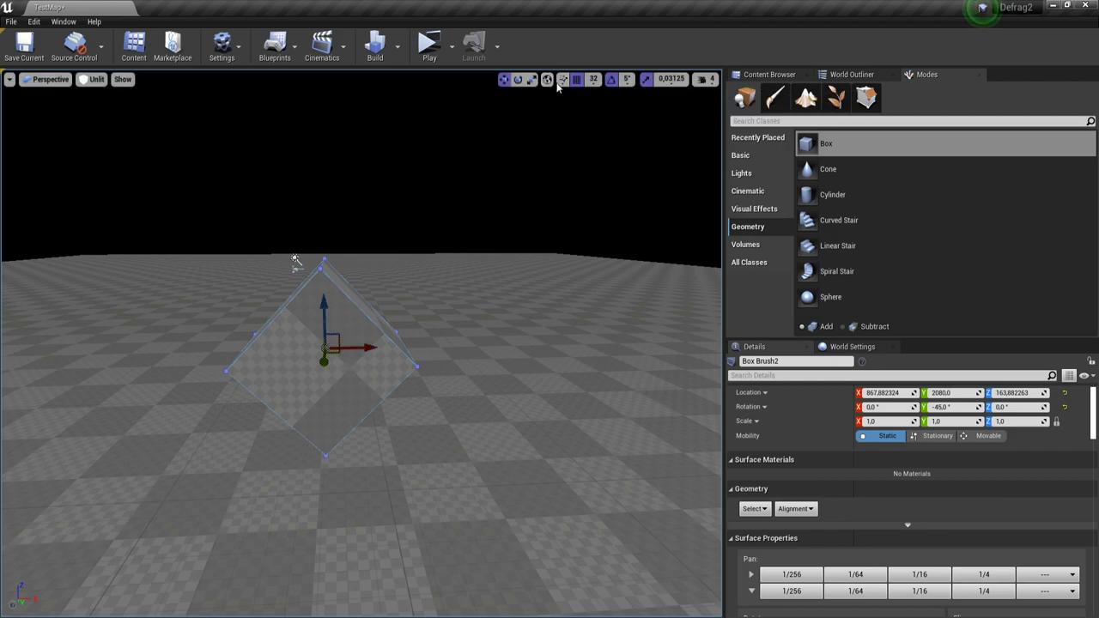
- Check the surface snapping and position grid snap options, and switch the viewport to the Top view
left_click(563, 80)
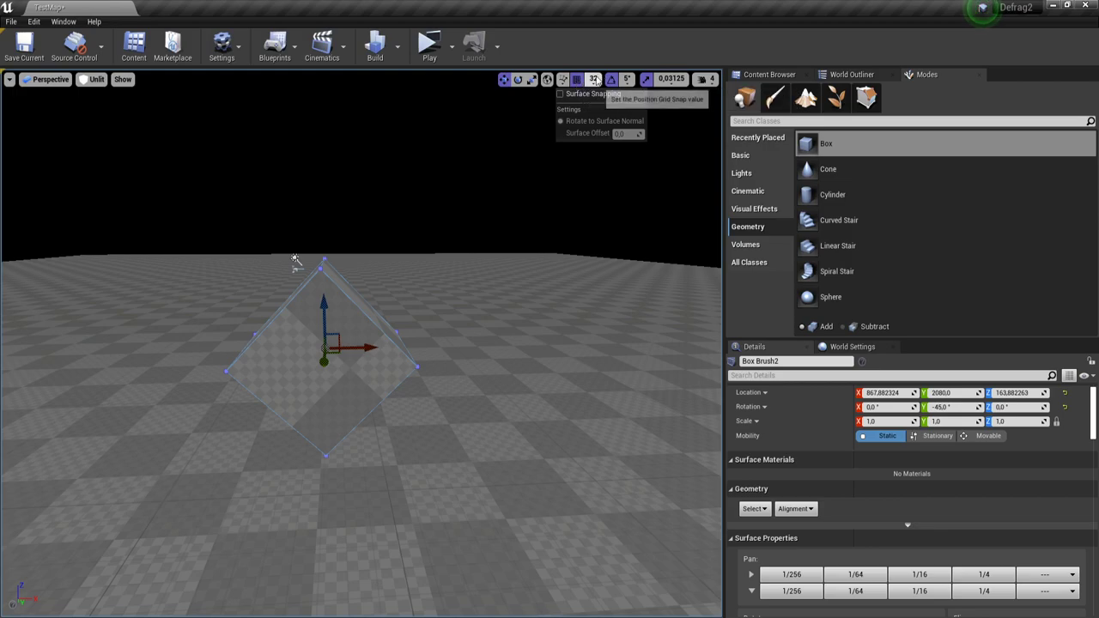
left_click(594, 79)
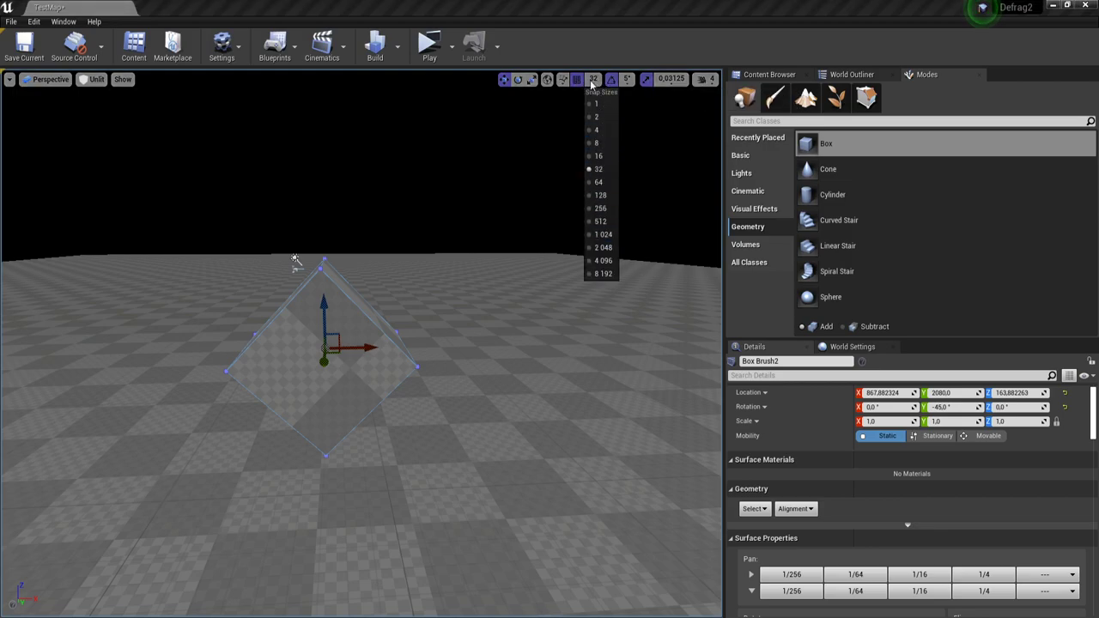
left_click(45, 79)
left_click(62, 126)
scroll(426, 428, "up", 6)
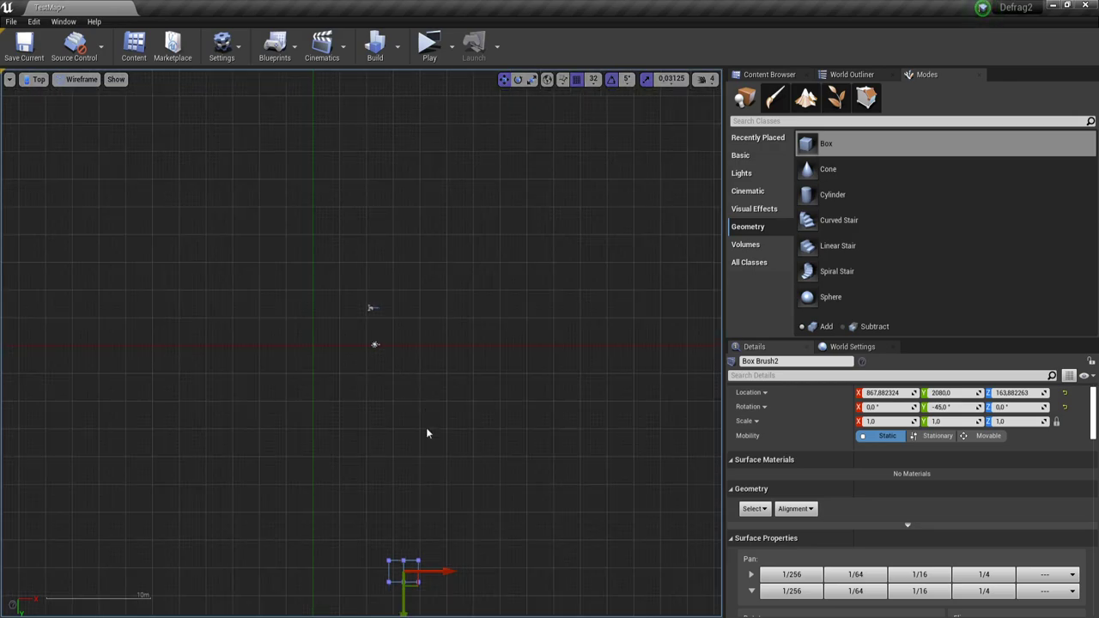
- Set the position grid snap size to 64 and examine the grid around the box
left_click(593, 79)
left_click(601, 182)
scroll(358, 460, "down", 5)
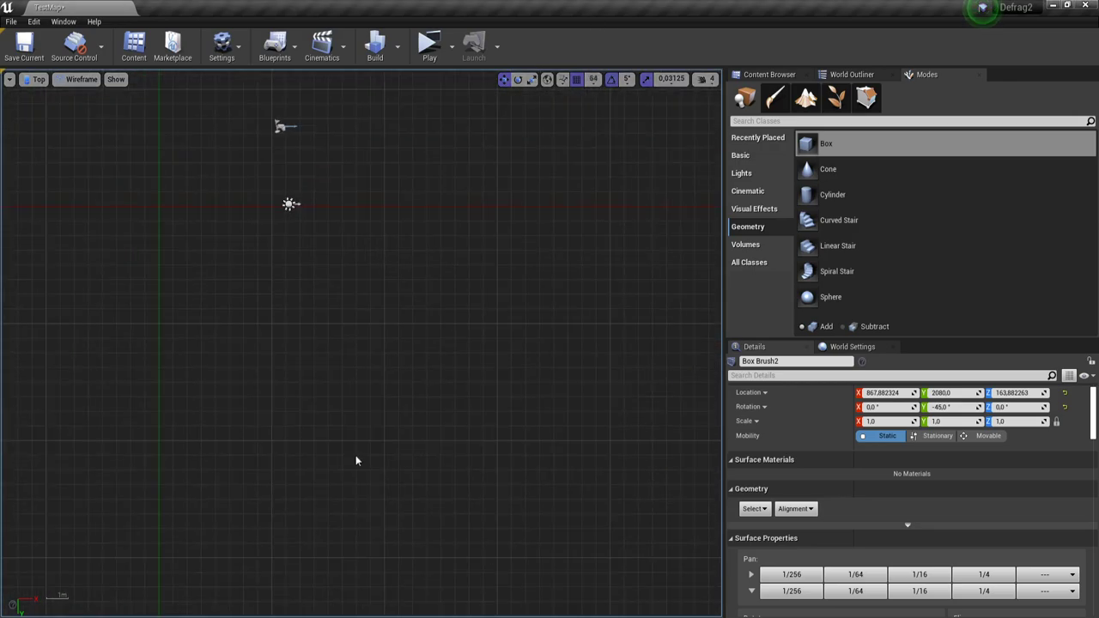
scroll(357, 401, "up", 5)
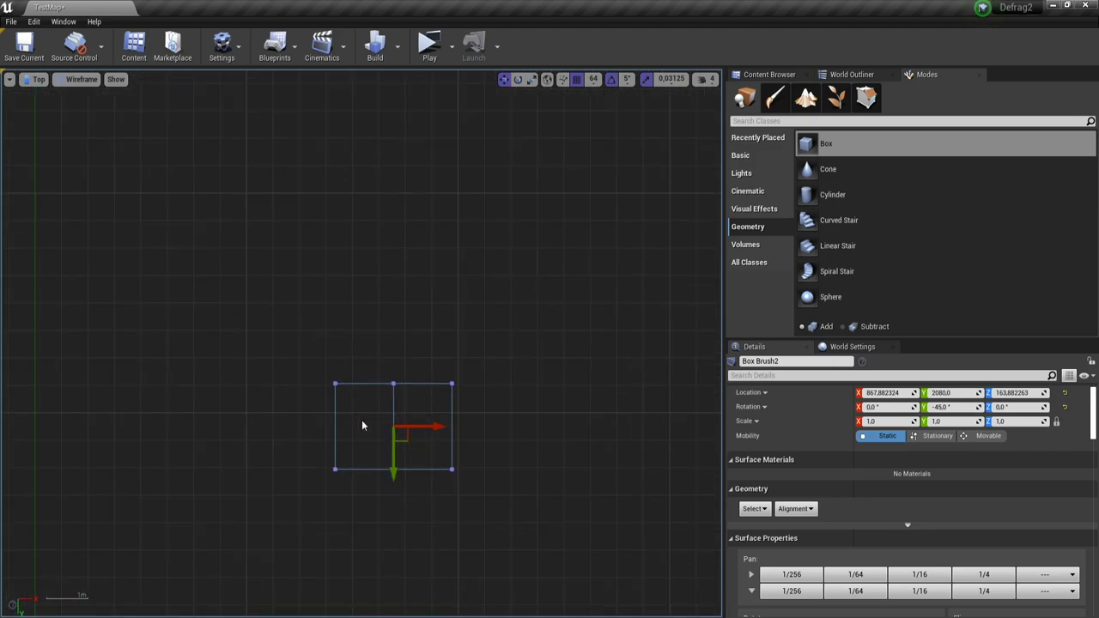
- Set the position grid snap size to 8192 and examine the grid spacing against the whole level
left_click(594, 79)
left_click(601, 273)
scroll(408, 393, "down", 5)
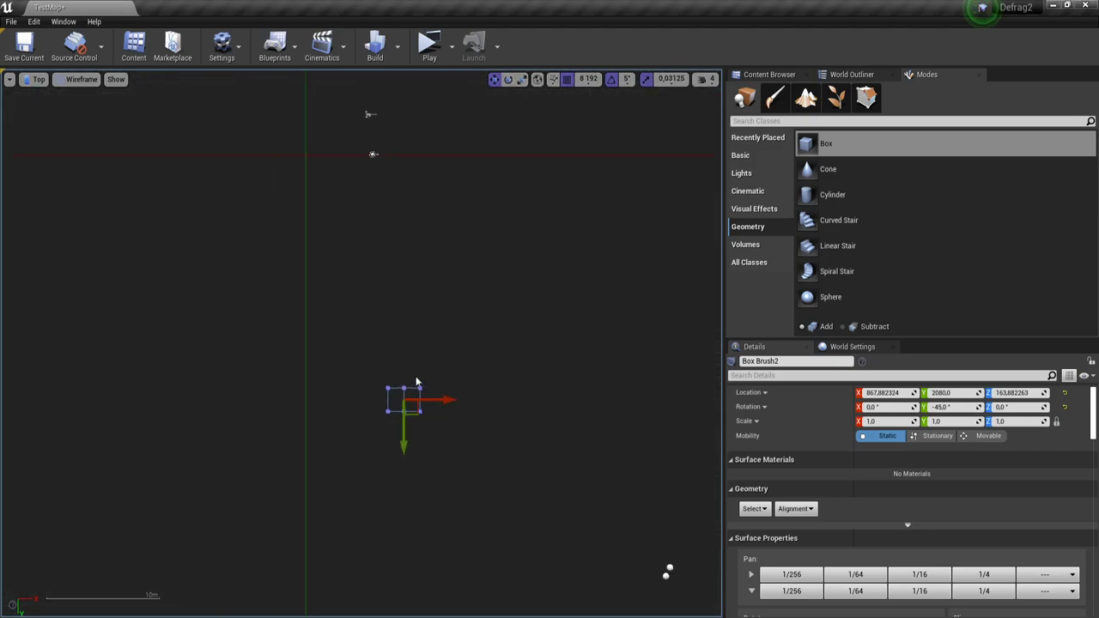
scroll(397, 331, "down", 5)
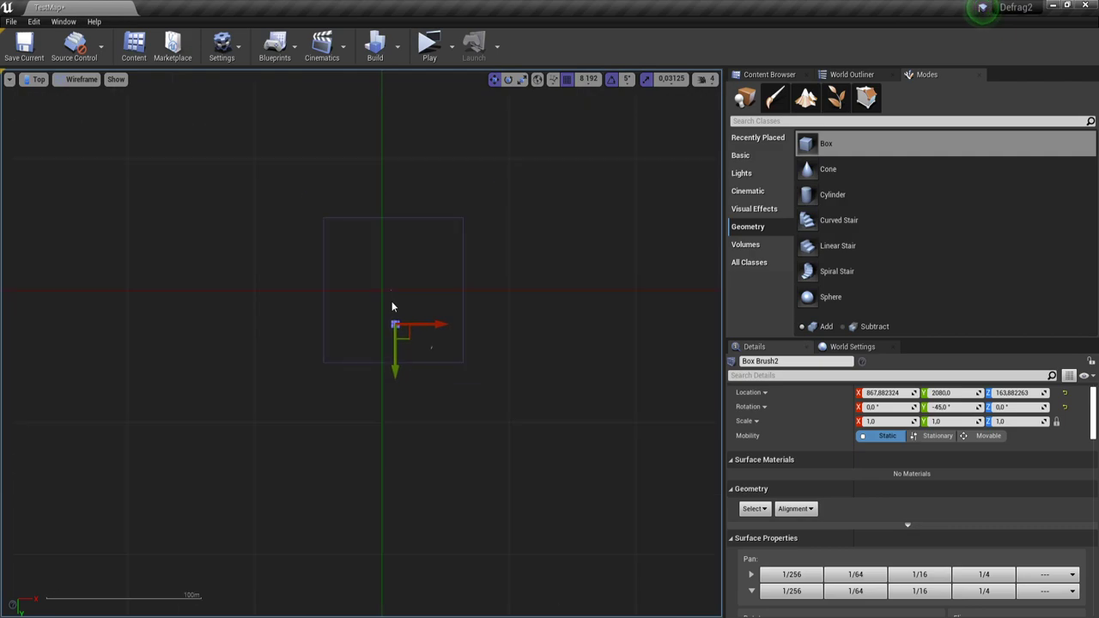
- Set the position grid snap size to 32 and return the viewport to the Perspective view
left_click(589, 79)
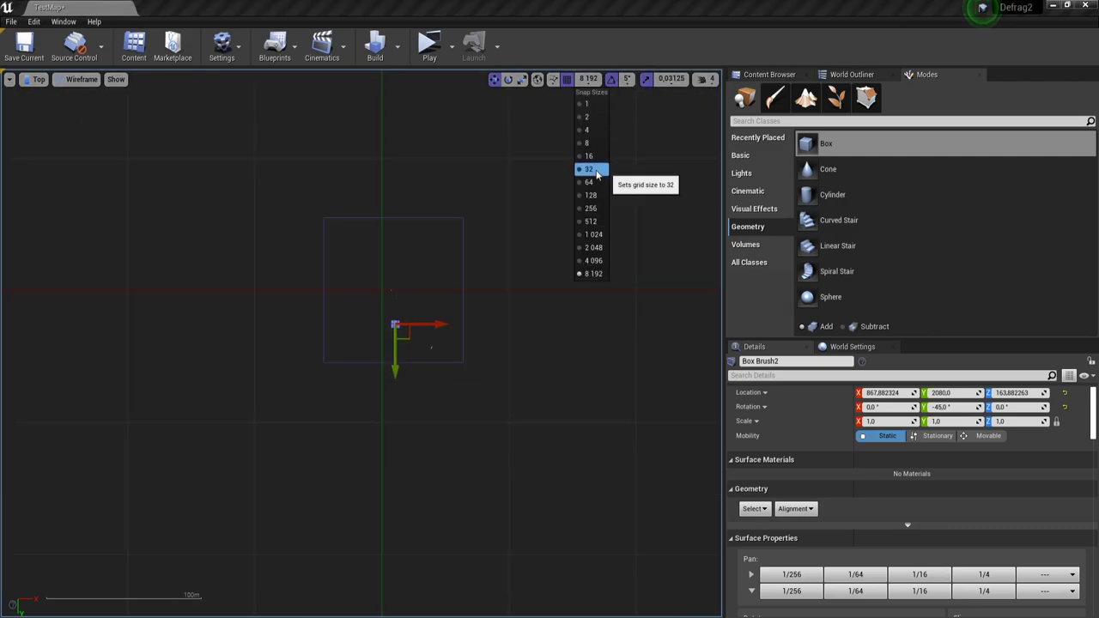
left_click(589, 171)
scroll(422, 273, "up", 5)
scroll(283, 345, "up", 5)
mouse_move(352, 338)
right_mouse_down()
mouse_move(363, 304)
mouse_move(356, 53)
right_mouse_up()
scroll(367, 348, "up", 5)
key("alt+g")
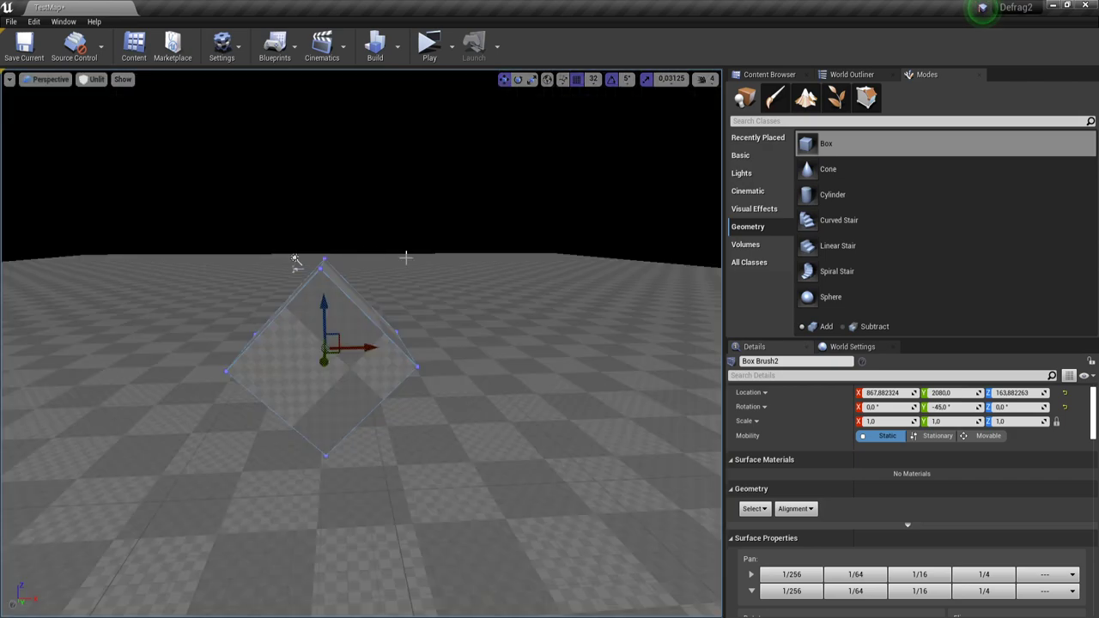
- Set the rotation snap to 15° and rotate the box to about −13° about Y with snapping off, re-enabling rotation snap when done
left_click(628, 81)
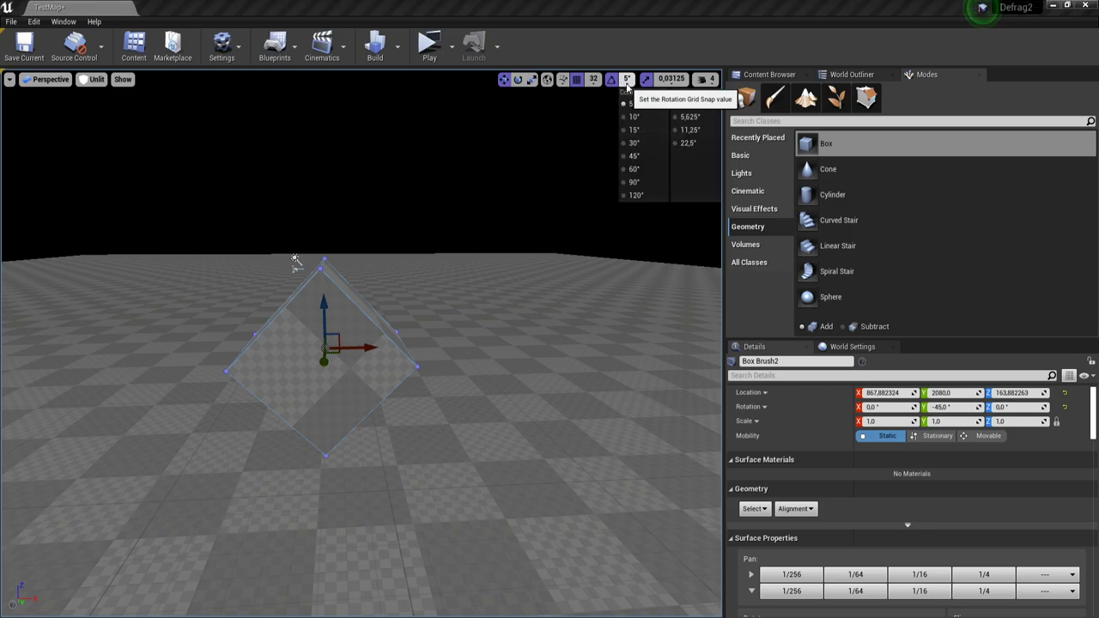
left_click(639, 130)
key("e")
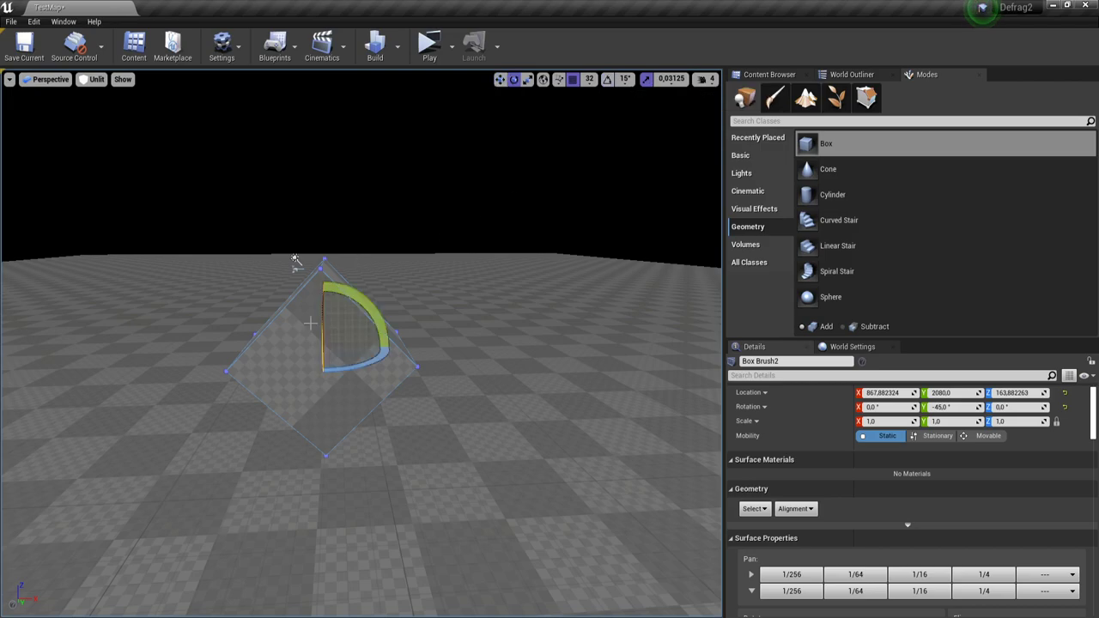
left_click_drag(371, 306, 405, 352)
left_click(607, 79)
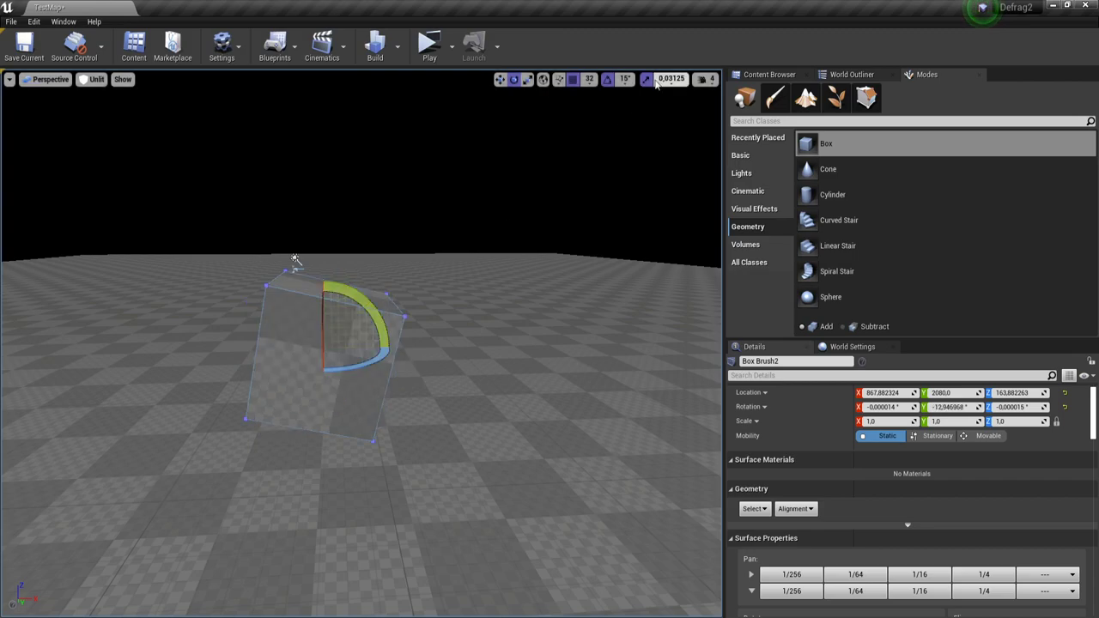
- Set the scale snap to 10 and scale the box to 10 in X and Y with the scale gizmo
left_click(672, 79)
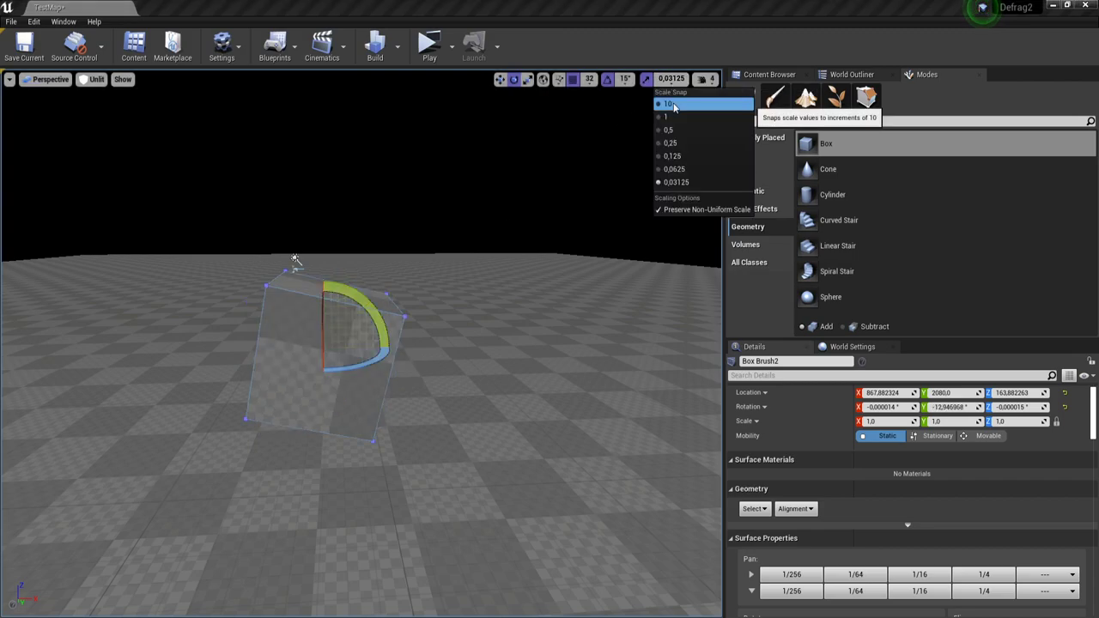
left_click(673, 104)
key("w")
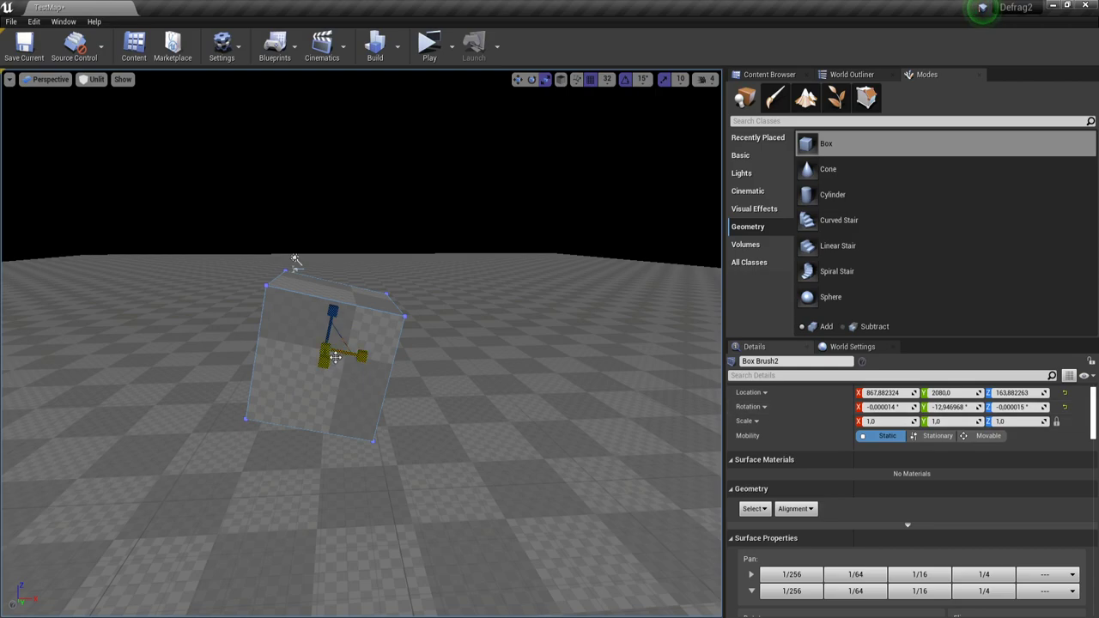
left_click_drag(343, 355, 369, 355)
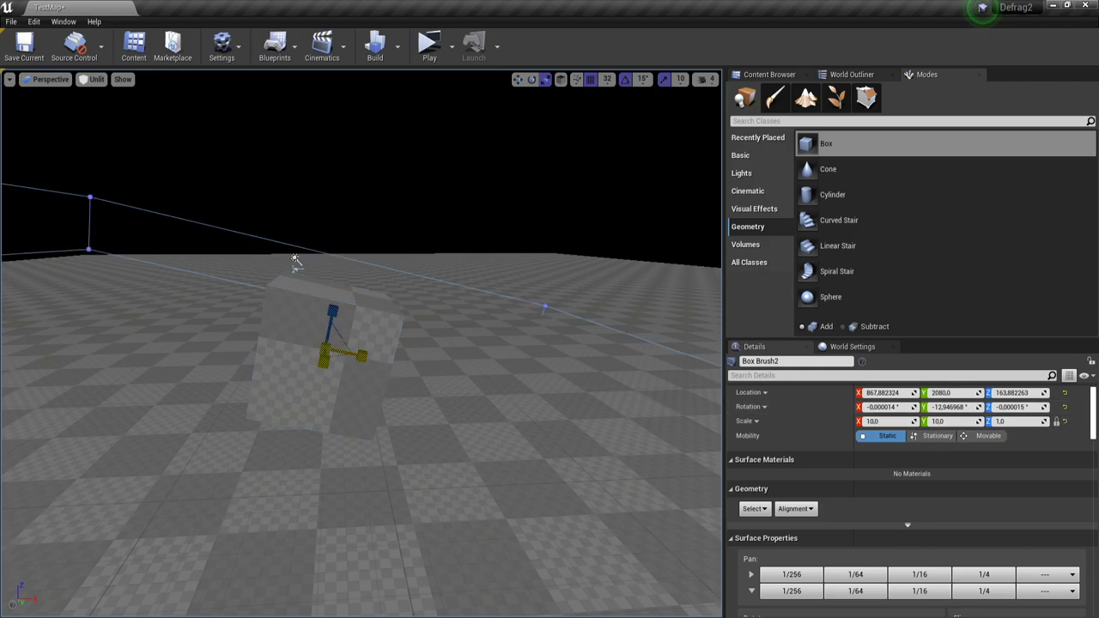
- Set the scale snap to 0.125 and delete the enlarged box from the level
mouse_move(361, 344)
right_mouse_down()
mouse_move(360, 446)
mouse_move(348, 390)
right_mouse_up()
key("w")
mouse_move(361, 344)
right_mouse_down()
mouse_move(386, 343)
mouse_move(318, 395)
mouse_move(352, 377)
mouse_move(369, 335)
right_mouse_up()
right_click_drag(334, 138, 190, 272)
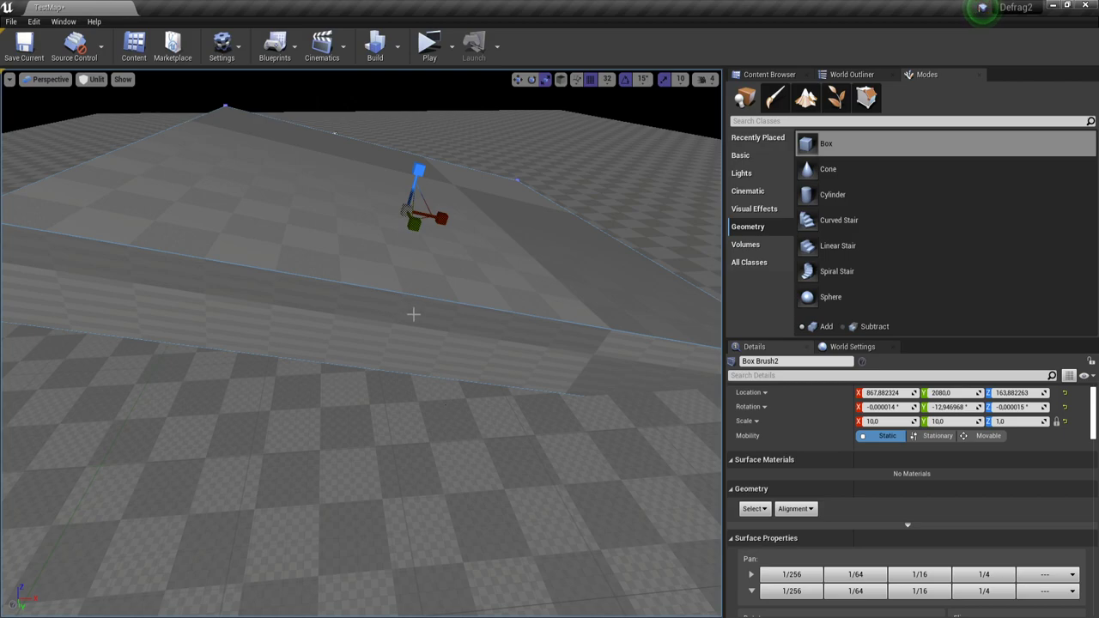
key("d")
right_click_drag(360, 343, 362, 354)
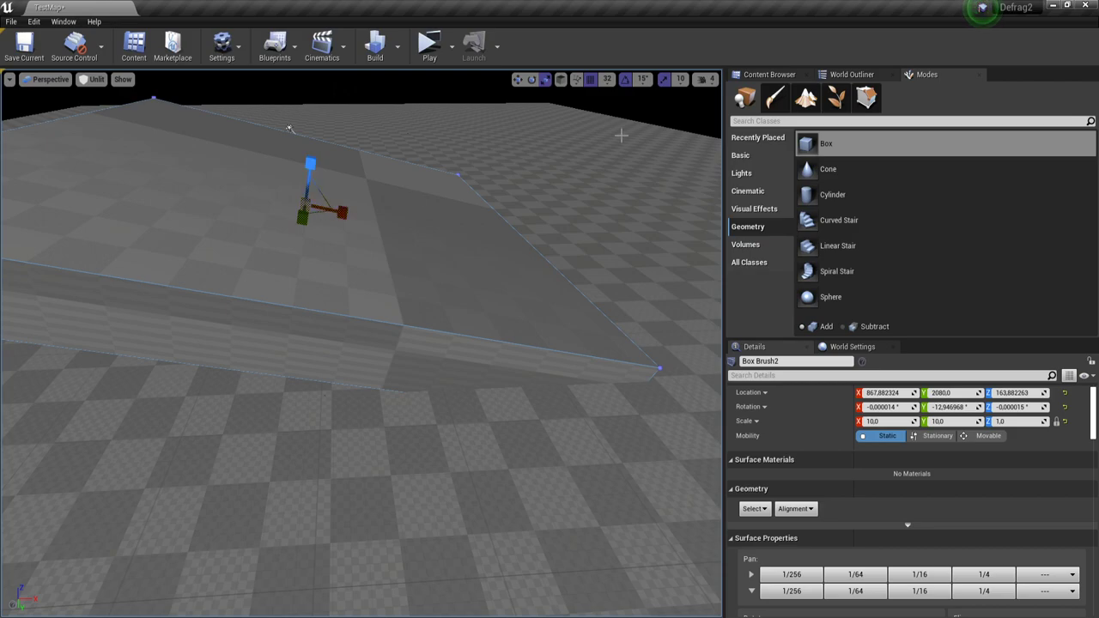
left_click(679, 79)
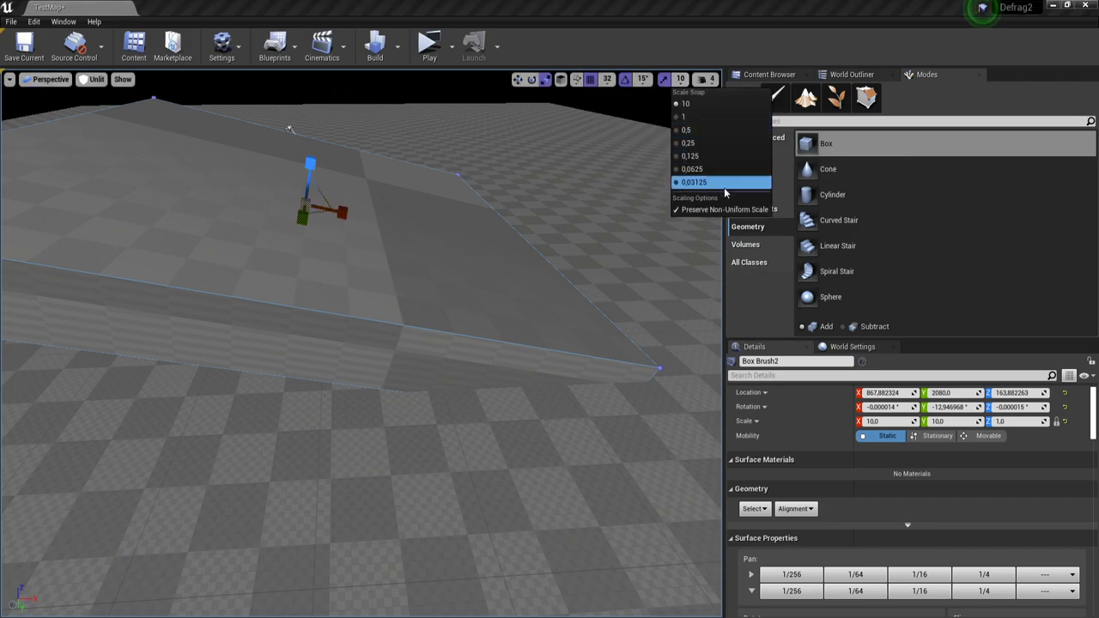
left_click(712, 157)
key("Delete")
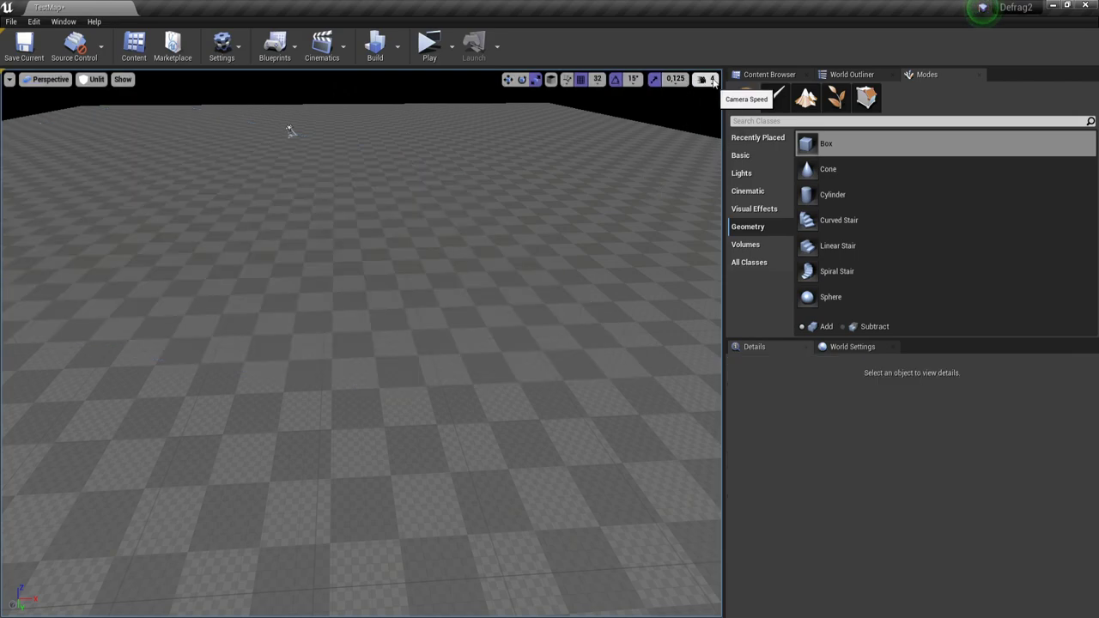
right_click_drag(486, 247, 555, 91)
right_click_drag(175, 390, 704, 262)
key("w")
right_click_drag(527, 353, 685, 452)
key("w")
right_click_drag(361, 386, 652, 425)
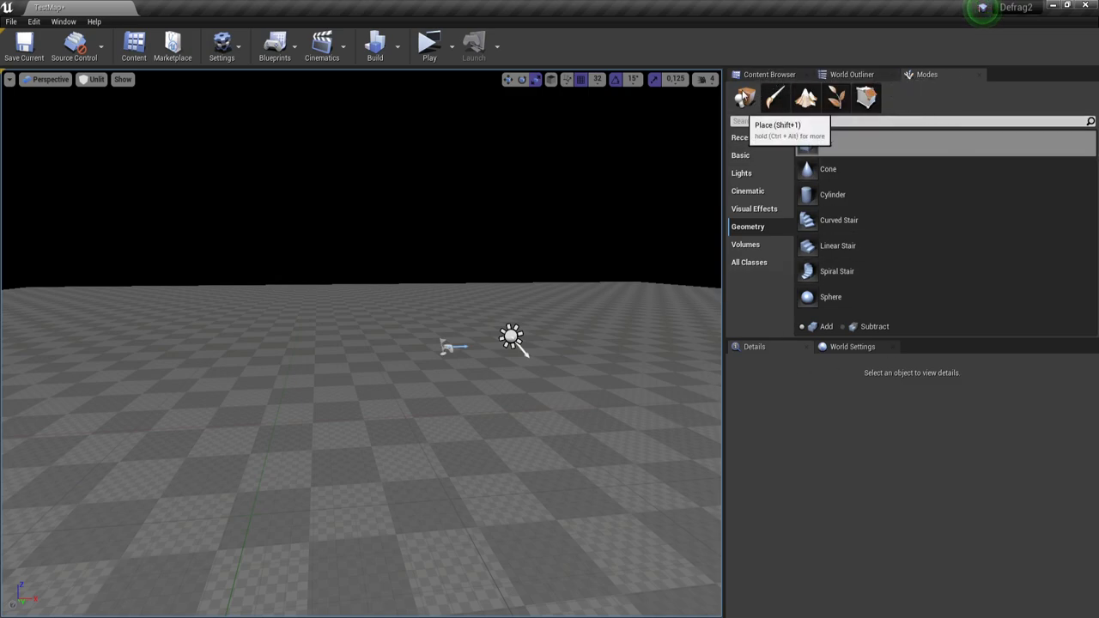
- Check which Content Browser windows can be shown and bring the Content Browser to the front
left_click(73, 24)
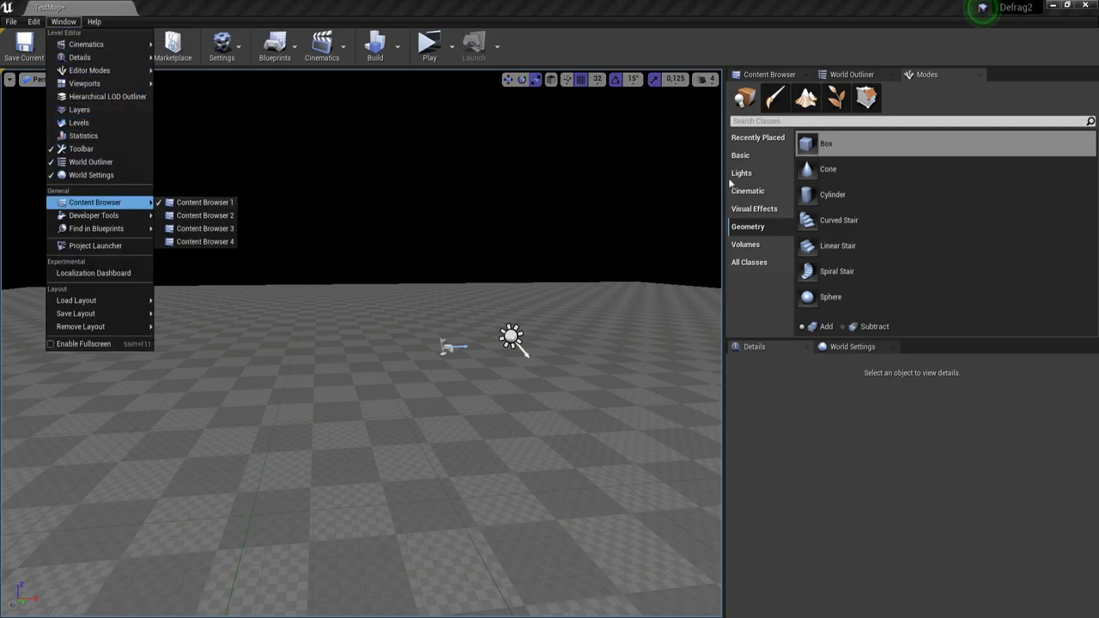
left_click(777, 75)
left_click(922, 74)
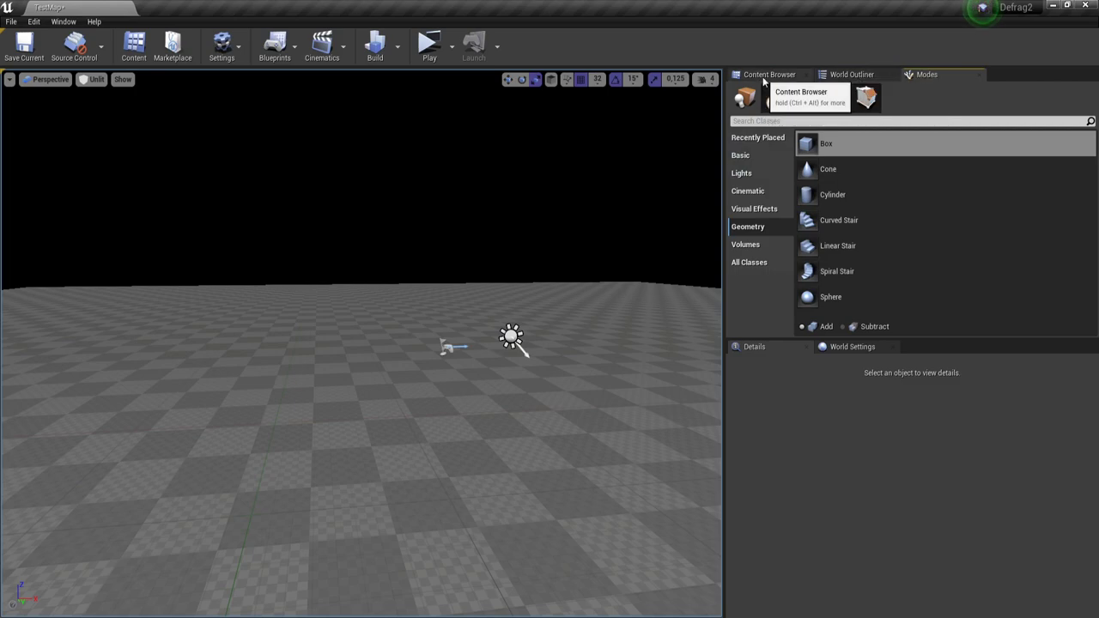
mouse_move(765, 76)
left_mouse_down()
mouse_move(394, 85)
mouse_move(544, 326)
mouse_move(221, 481)
mouse_move(77, 612)
mouse_move(429, 380)
mouse_move(892, 196)
mouse_move(747, 77)
left_mouse_up()
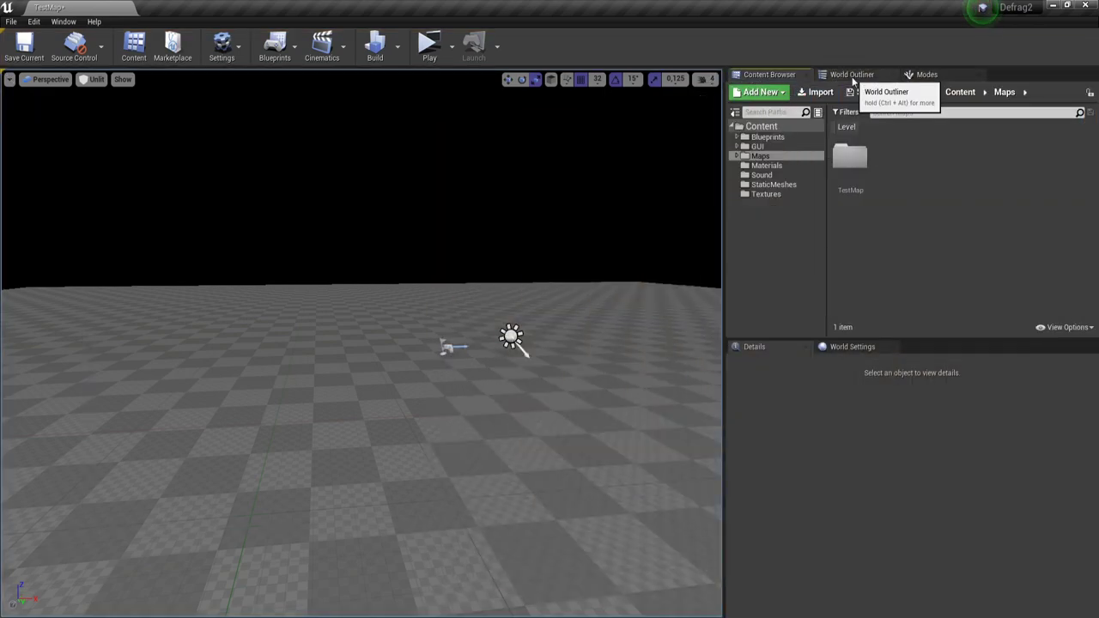
- Open the TestMap folder under Maps and view the details of the TestMap level asset
left_click(777, 156)
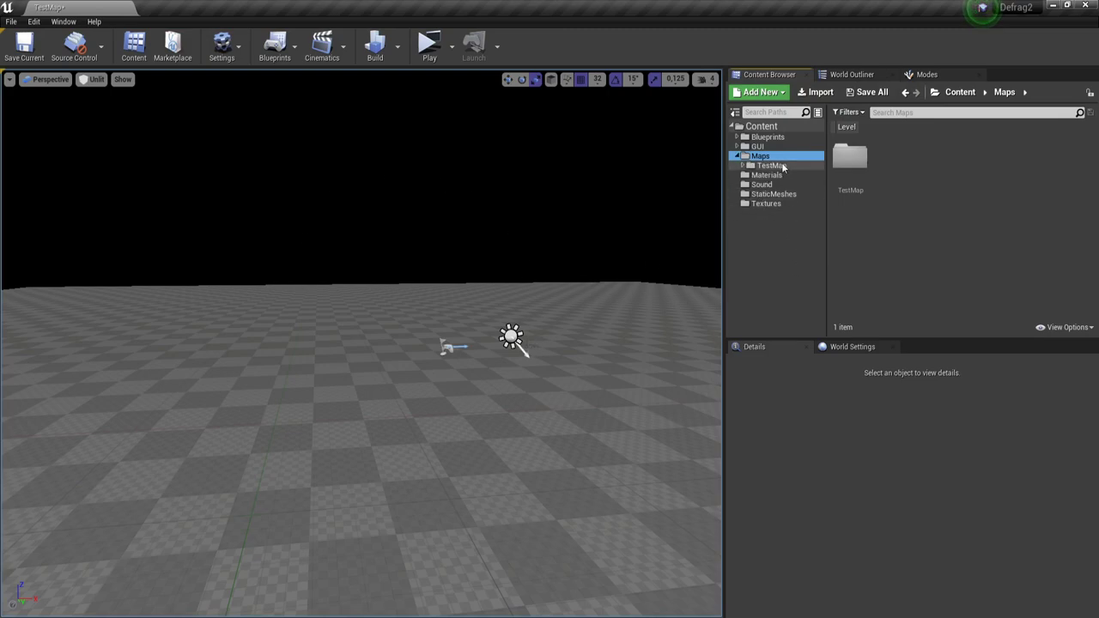
left_click(783, 166)
mouse_move(901, 208)
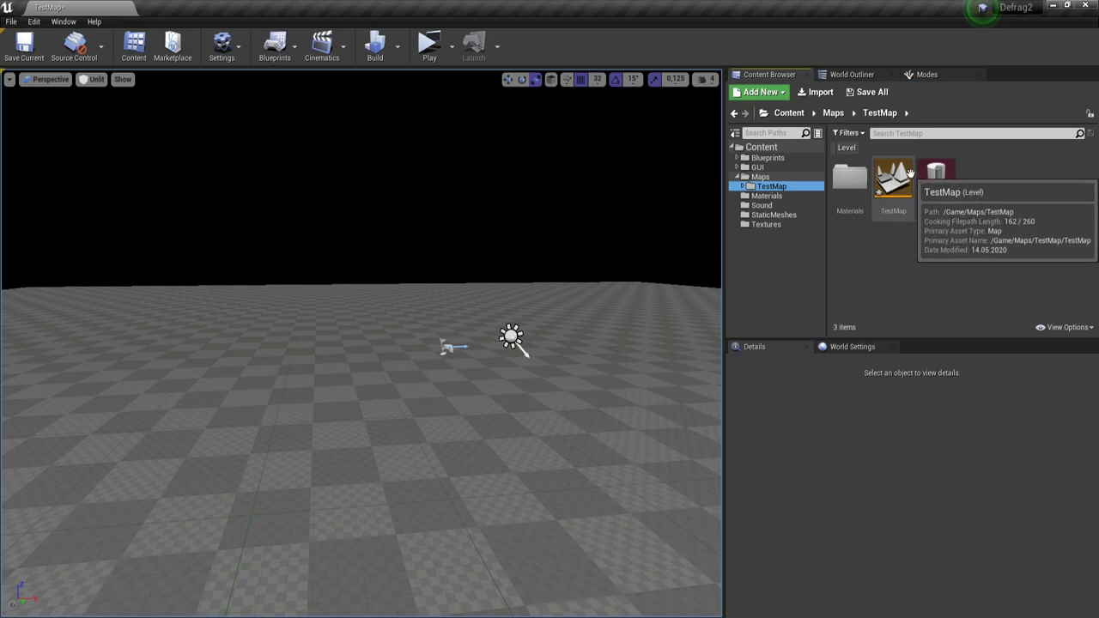
- Place a new Box brush from the geometry shapes on the floor at X 96, Y 736, Z 96
right_click_drag(601, 257, 669, 343)
right_click_drag(542, 352, 700, 265)
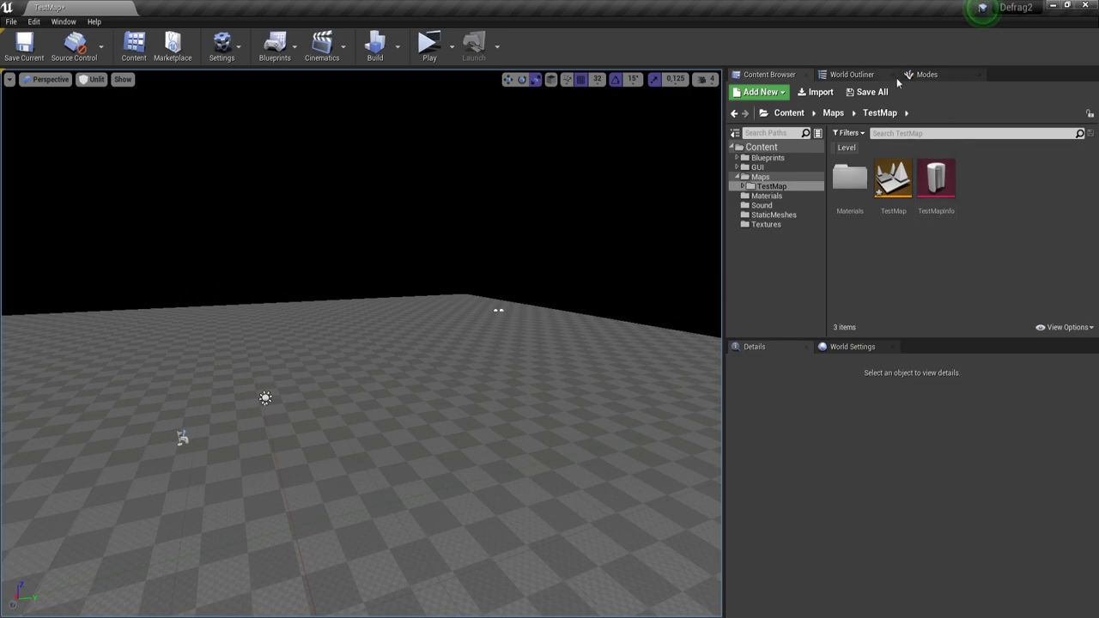
left_click(941, 76)
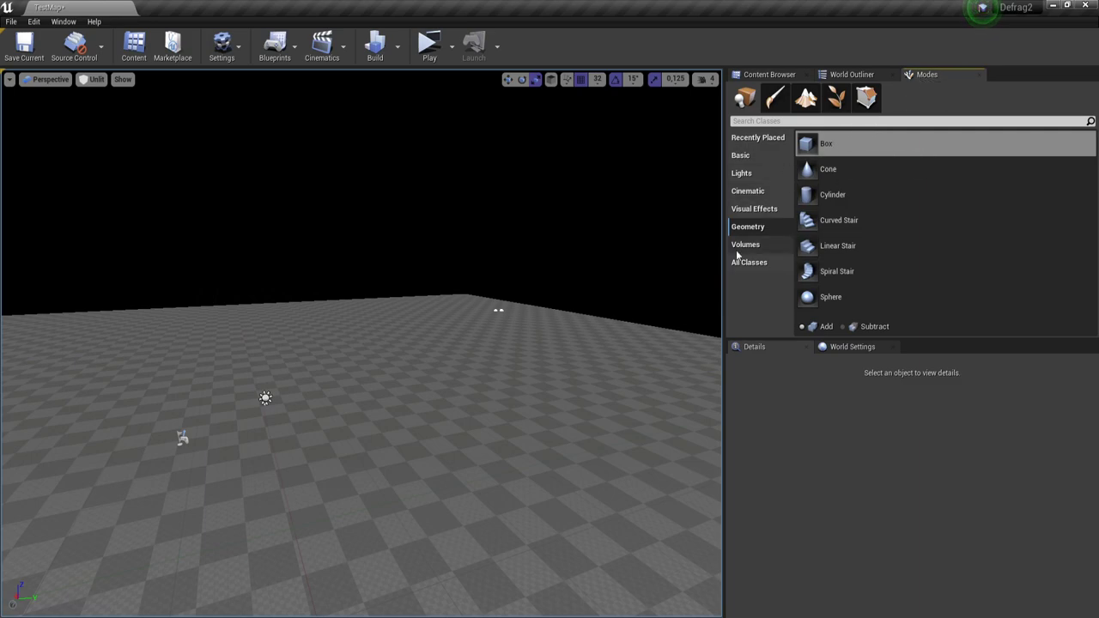
left_click(824, 147)
mouse_move(824, 148)
left_mouse_down()
mouse_move(524, 391)
mouse_move(489, 454)
left_mouse_up()
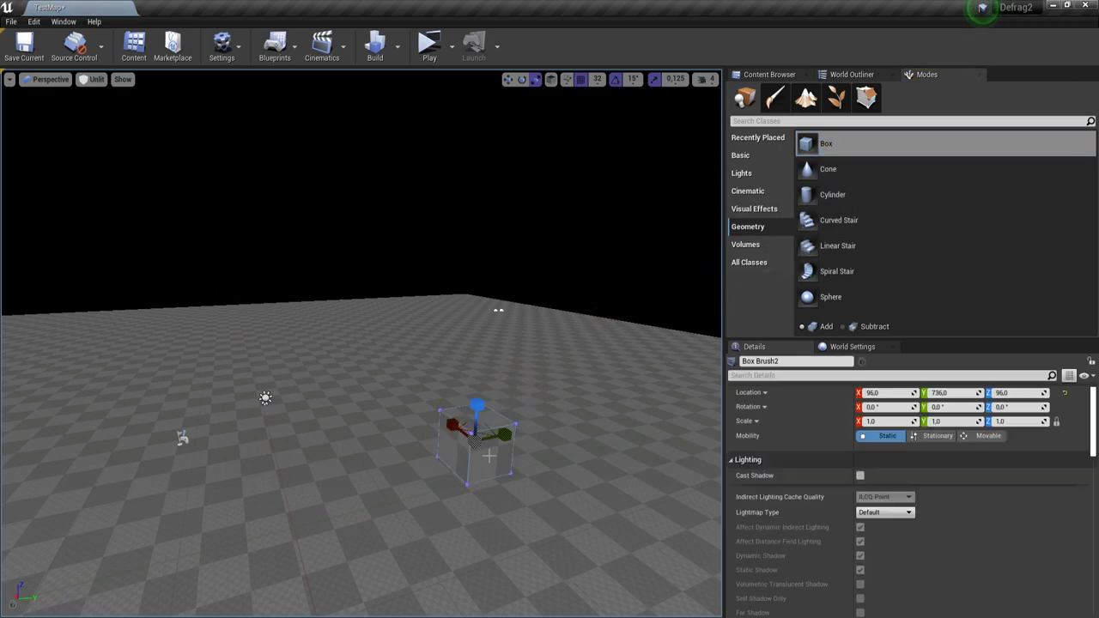
key("w")
right_click_drag(490, 456, 567, 515)
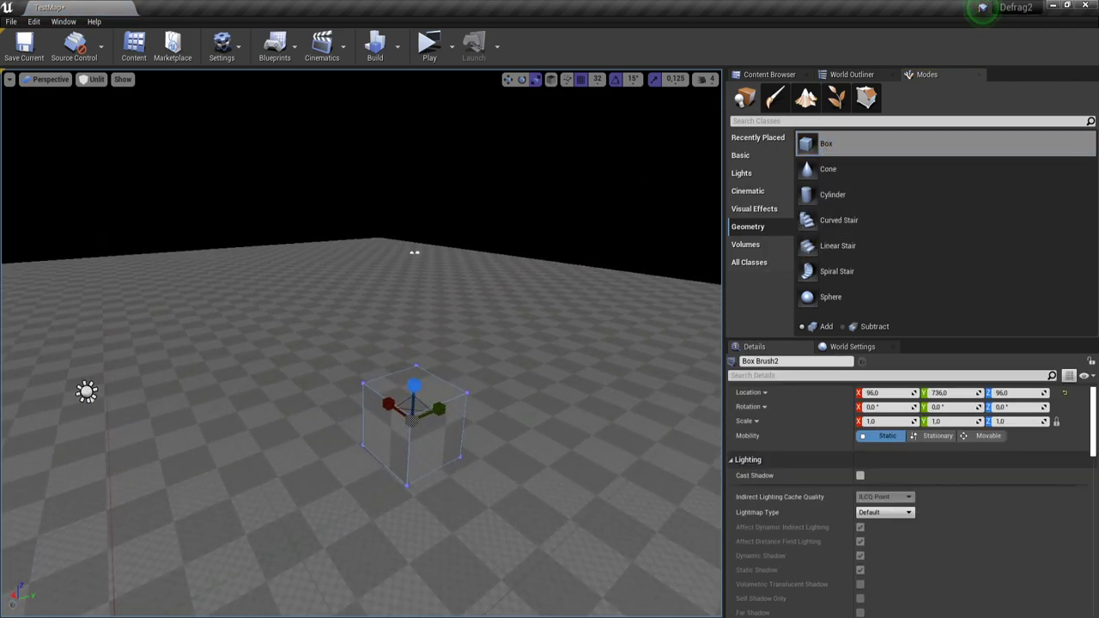
key("w")
right_click_drag(414, 386, 266, 489)
key("d")
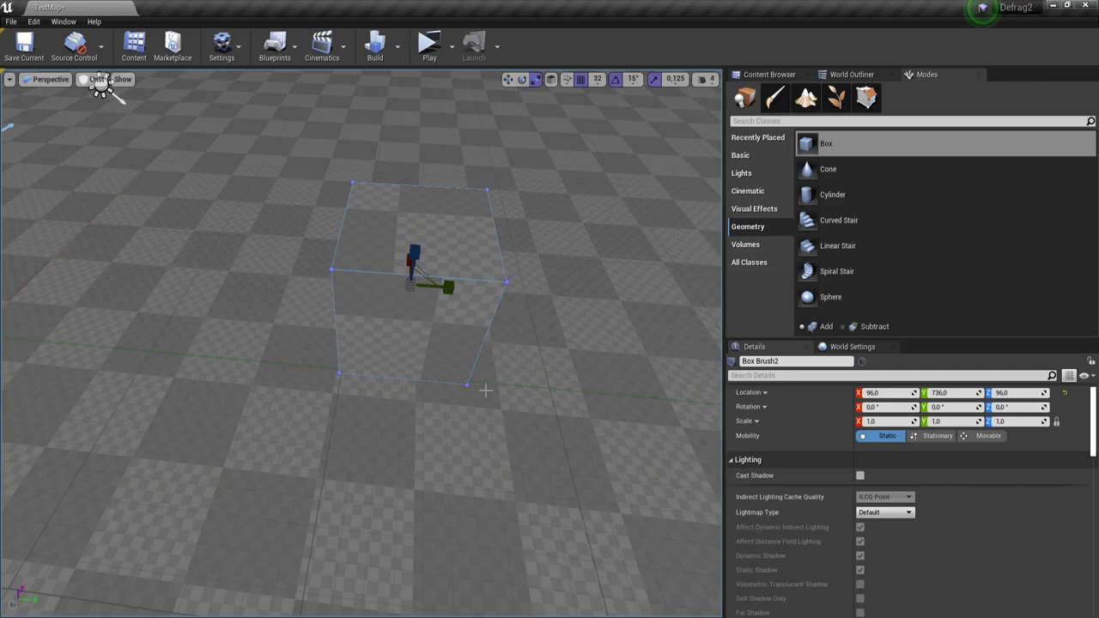
- Compare the Box brush's corner with the grid lines in the top wireframe view
key("alt+j")
scroll(363, 362, "down", 8)
scroll(304, 265, "up", 4)
scroll(268, 280, "up", 5)
scroll(263, 213, "up", 4)
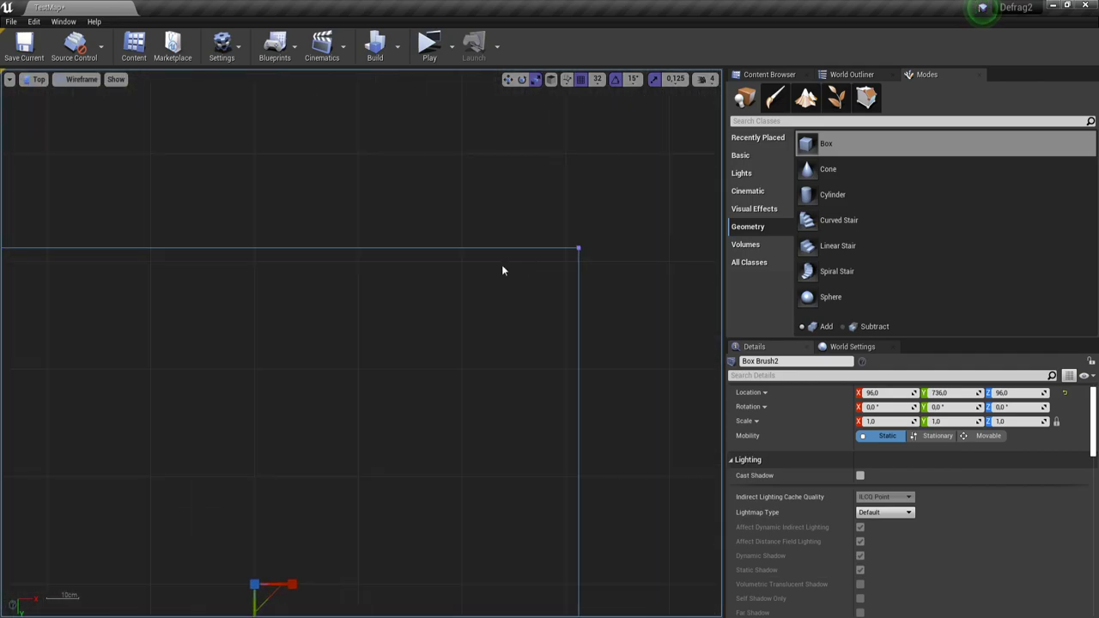
left_click(602, 101)
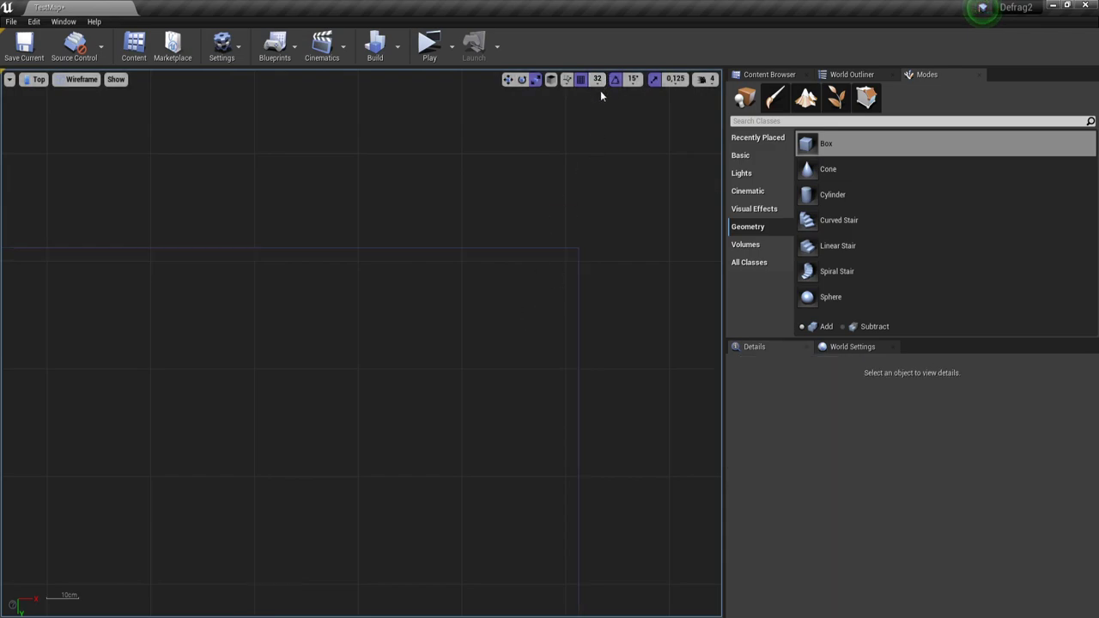
- Try finer position grid snap sizes, starting with 8, reselect the Box brush and set the grid snap to 16
left_click(597, 79)
left_click(606, 142)
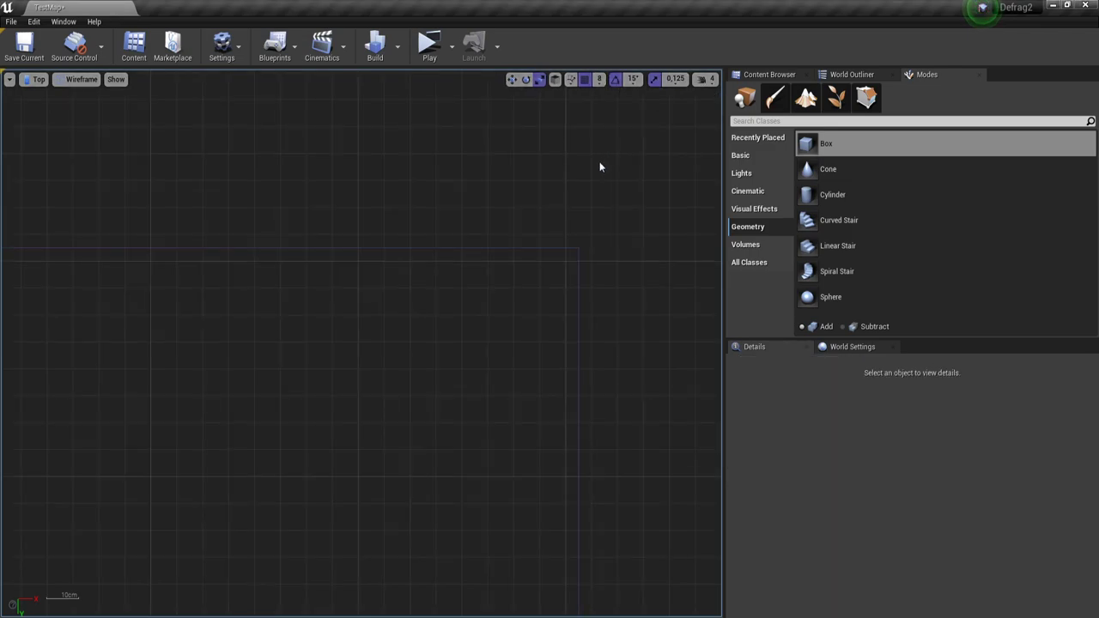
left_click(599, 79)
left_click(608, 129)
left_click(560, 248)
scroll(468, 382, "down", 6)
left_click_drag(375, 493, 373, 495)
left_click(599, 79)
left_click(608, 157)
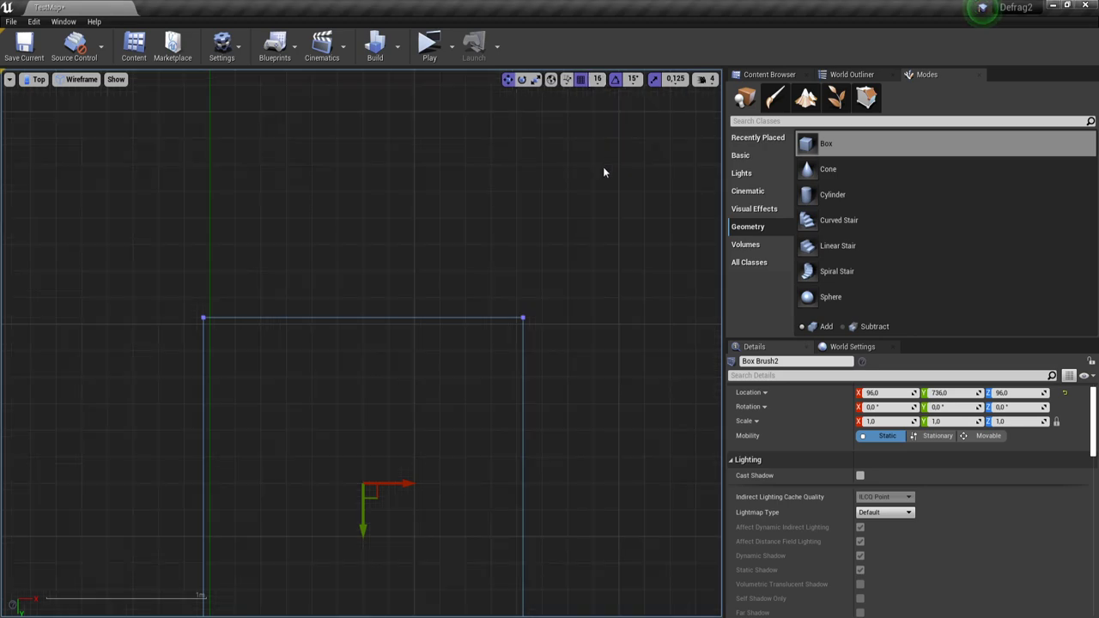
- Align the Box brush's vertices to the grid in the top view
key("f")
scroll(954, 540, "down", 8)
scroll(956, 530, "down", 3)
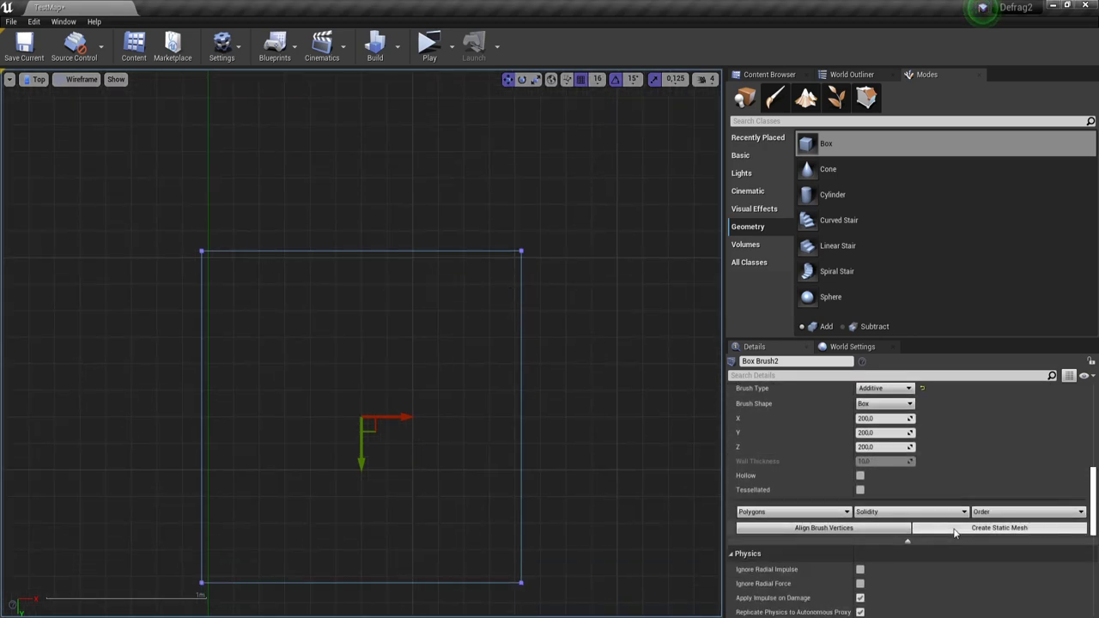
left_click(807, 529)
right_click_drag(577, 464, 581, 335)
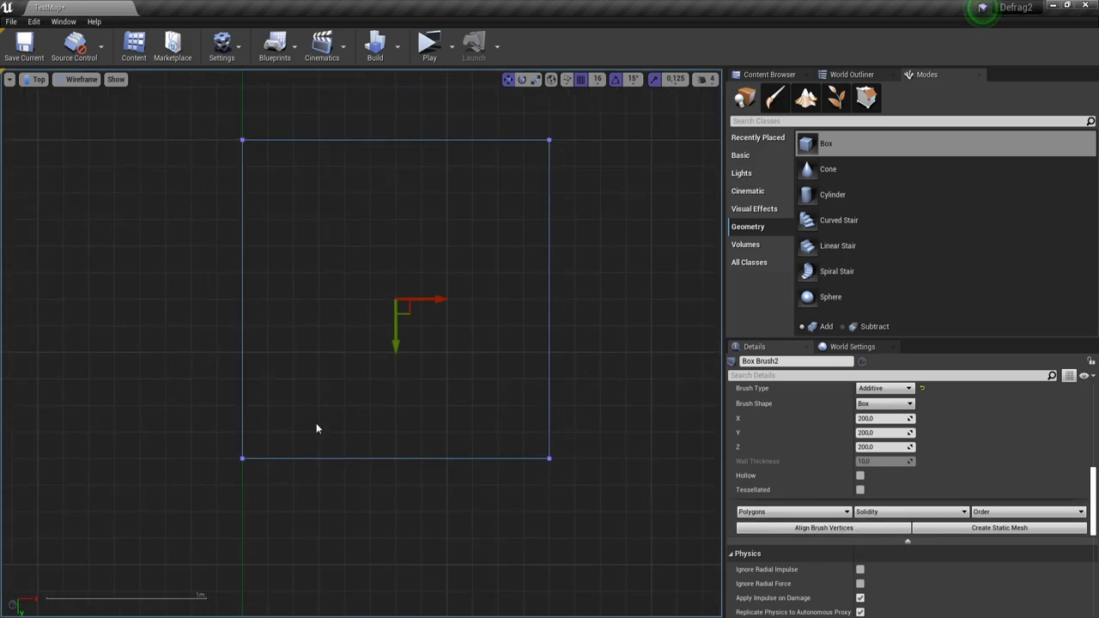
scroll(316, 425, "down", 3)
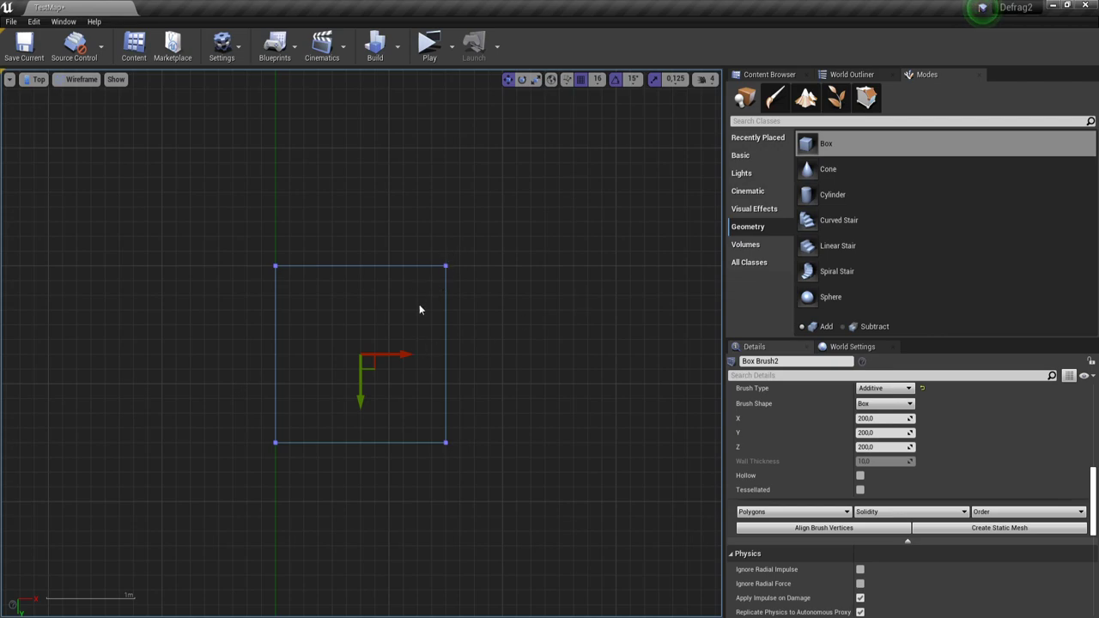
- Return to the perspective view and examine the Box brush's Brush Settings, including the available brush types
key("alt+g")
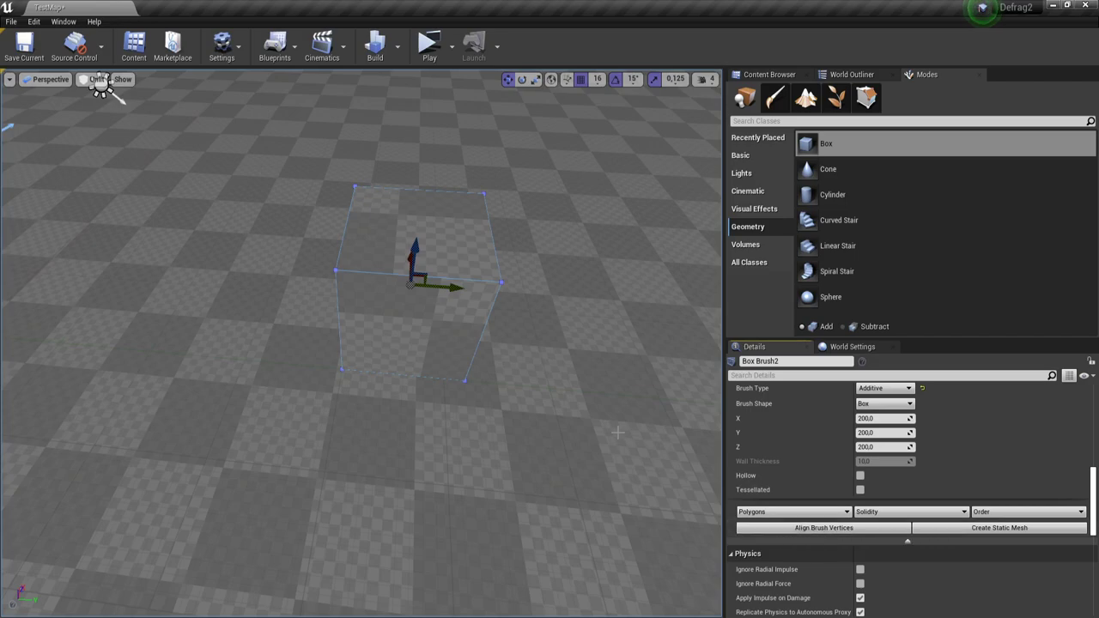
key("w")
right_click_drag(618, 432, 675, 364)
key("s")
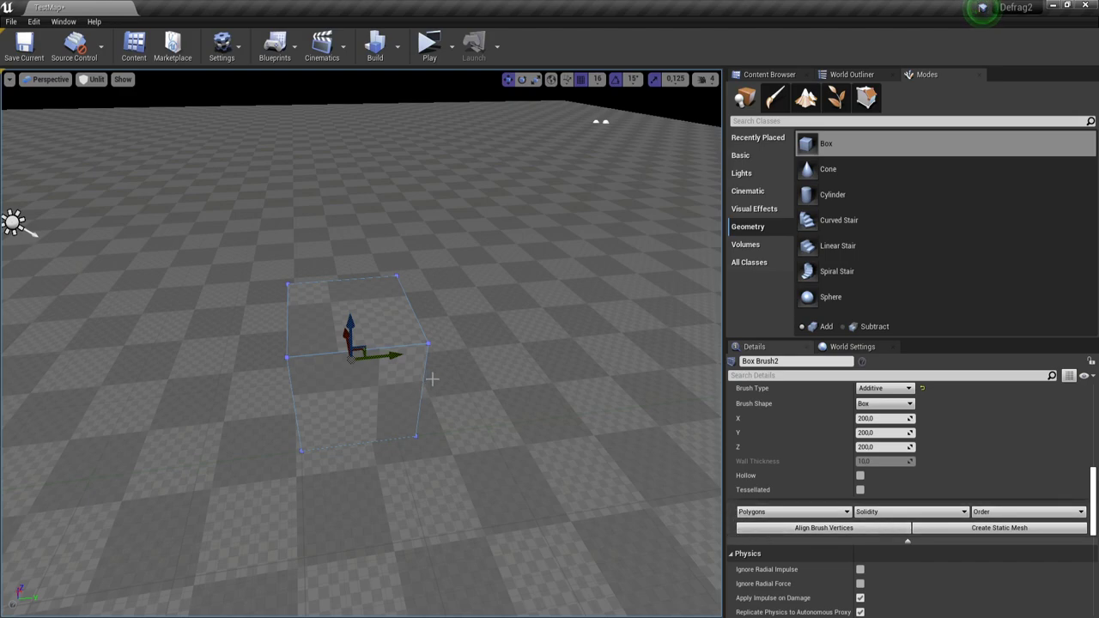
scroll(935, 504, "up", 2)
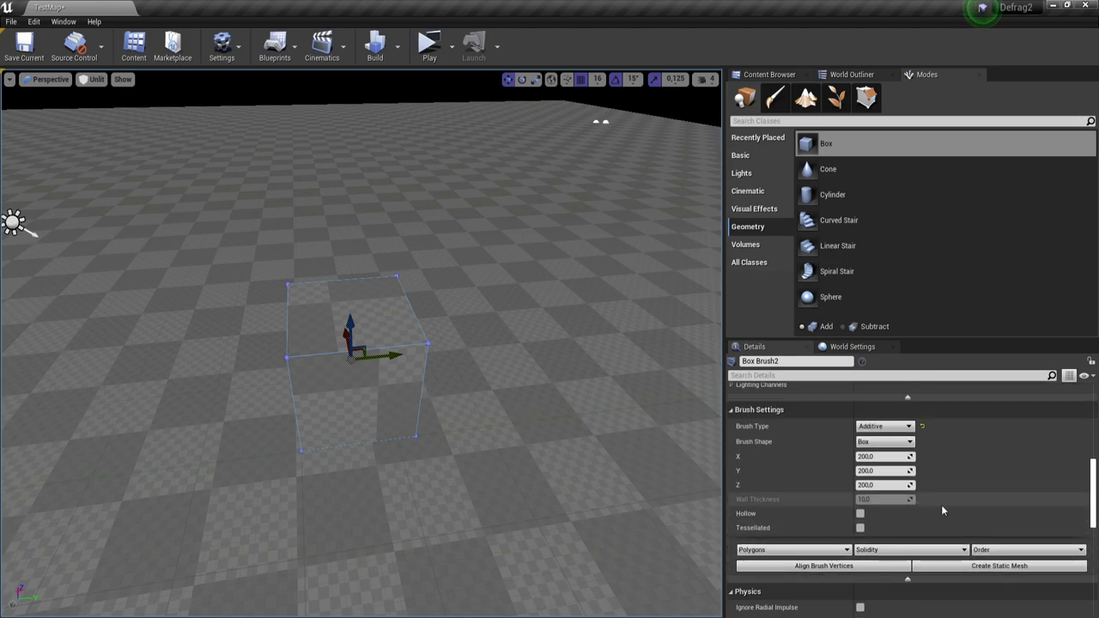
scroll(968, 513, "up", 2)
scroll(966, 509, "down", 3)
scroll(967, 509, "up", 1)
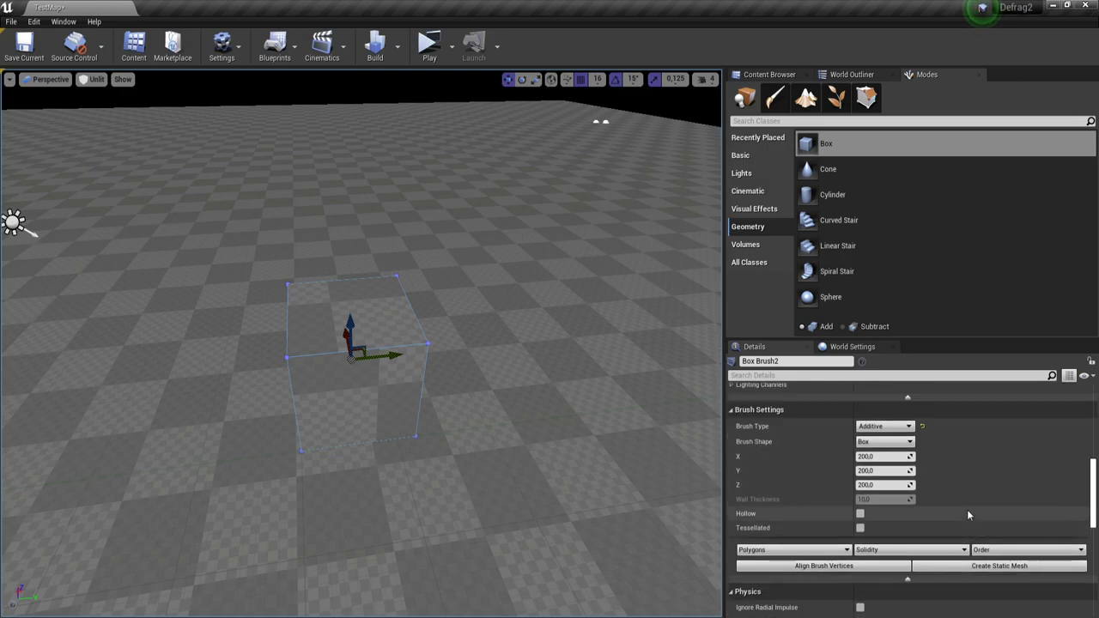
left_click(887, 427)
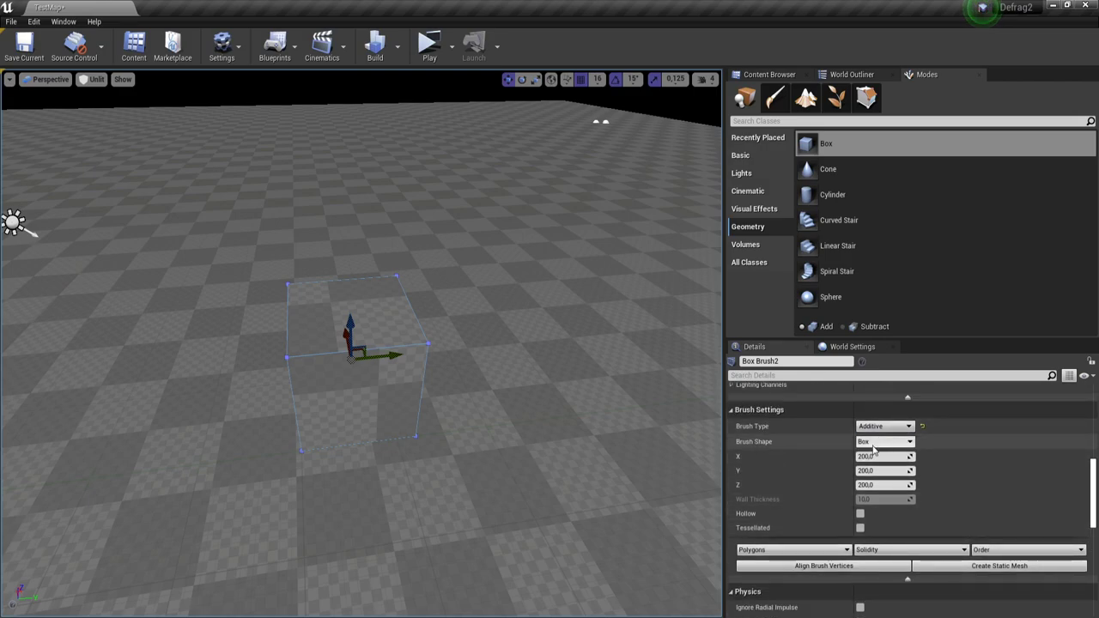
- Try the Cone and Curved Stair shapes on the selected brush and rebuild it with CubeBuilder
left_click(879, 443)
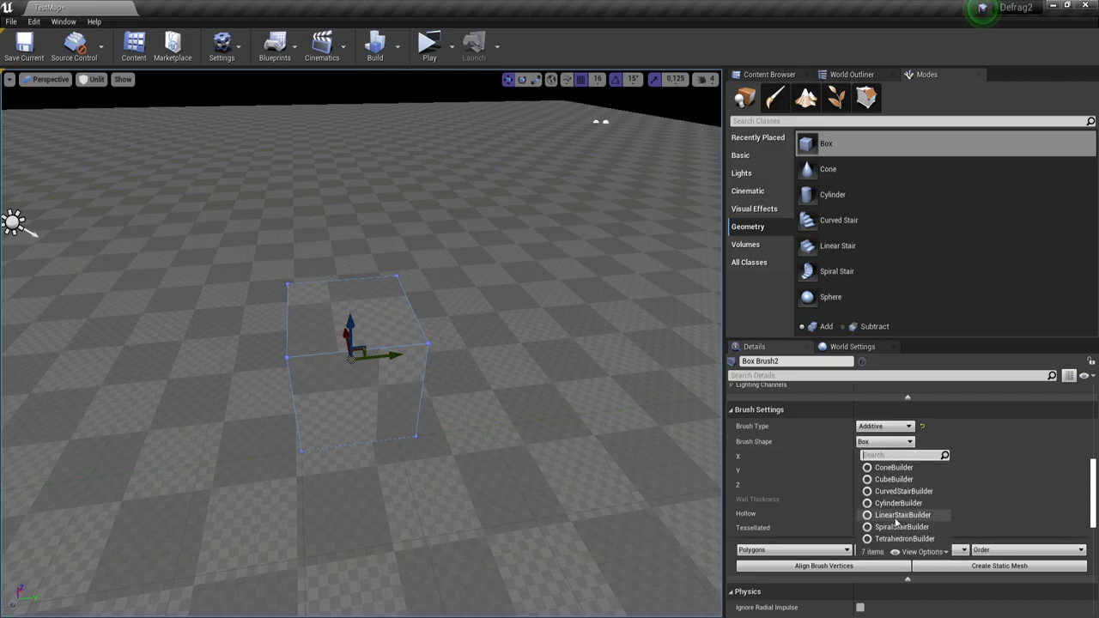
left_click(892, 467)
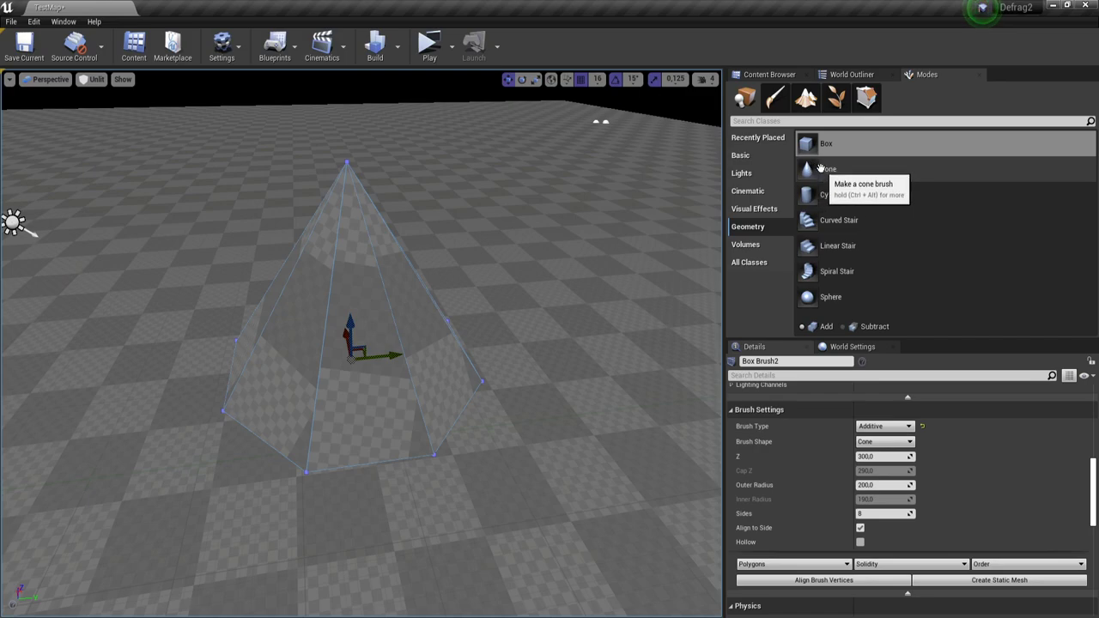
left_click(877, 443)
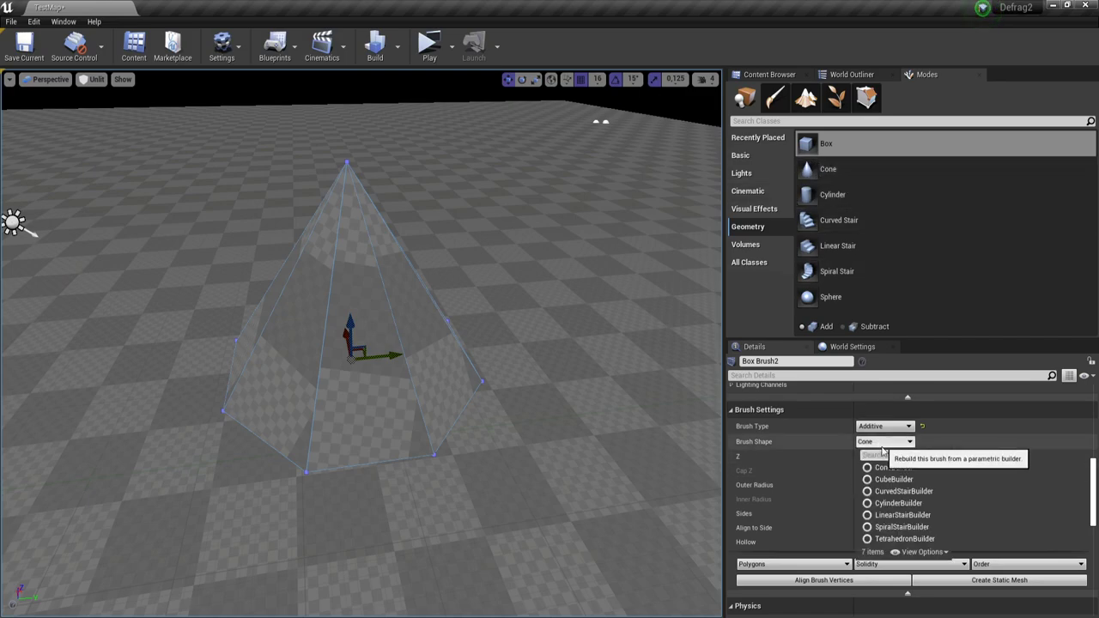
left_click(897, 492)
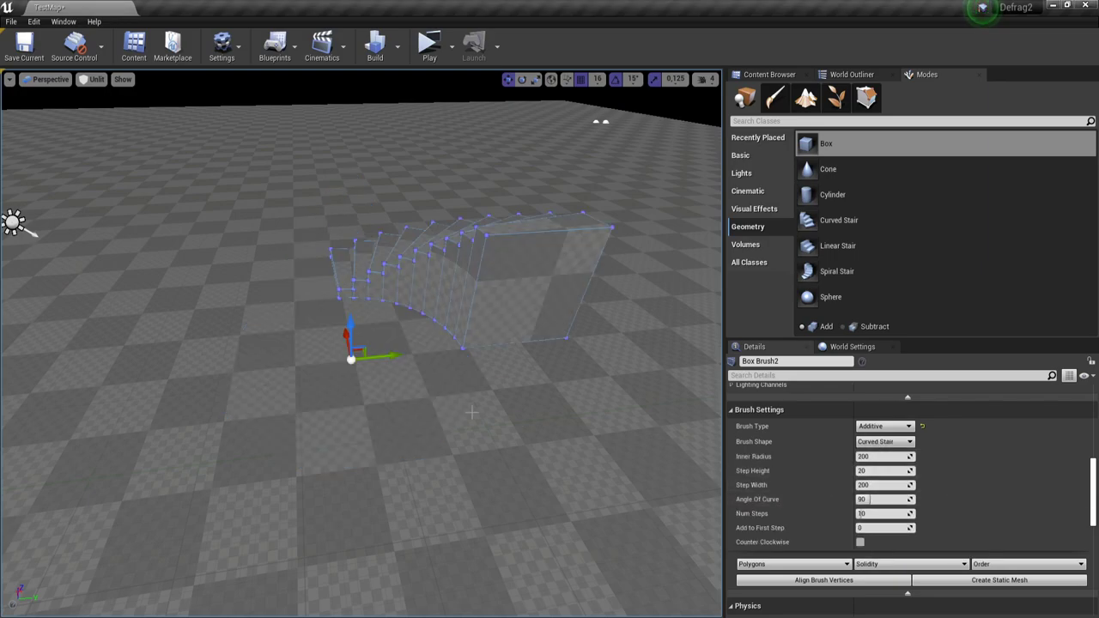
left_click(884, 441)
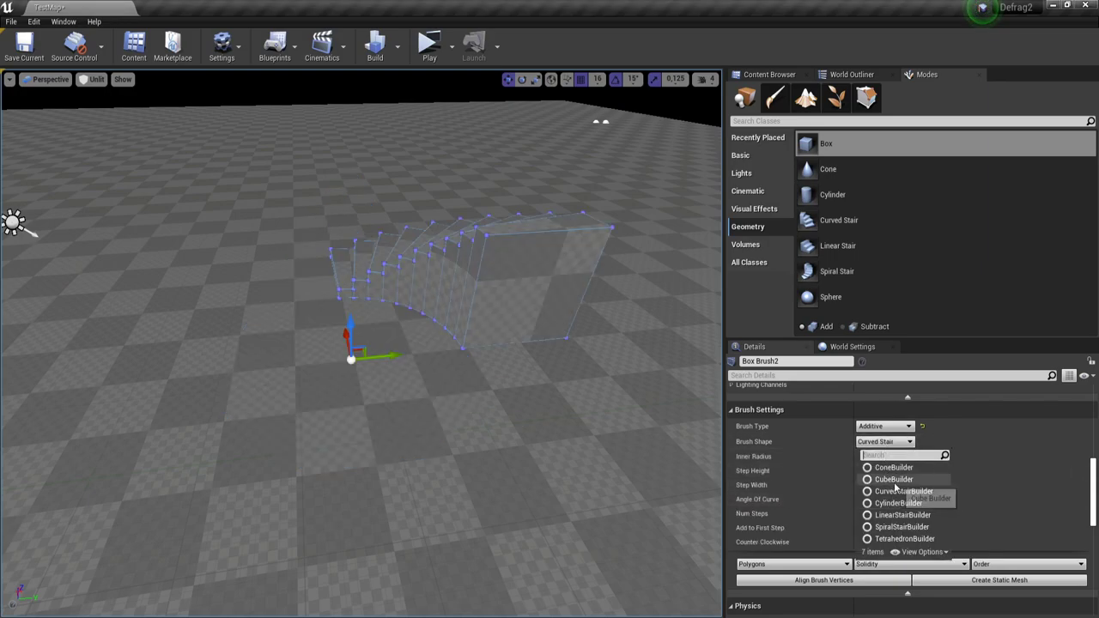
left_click(893, 480)
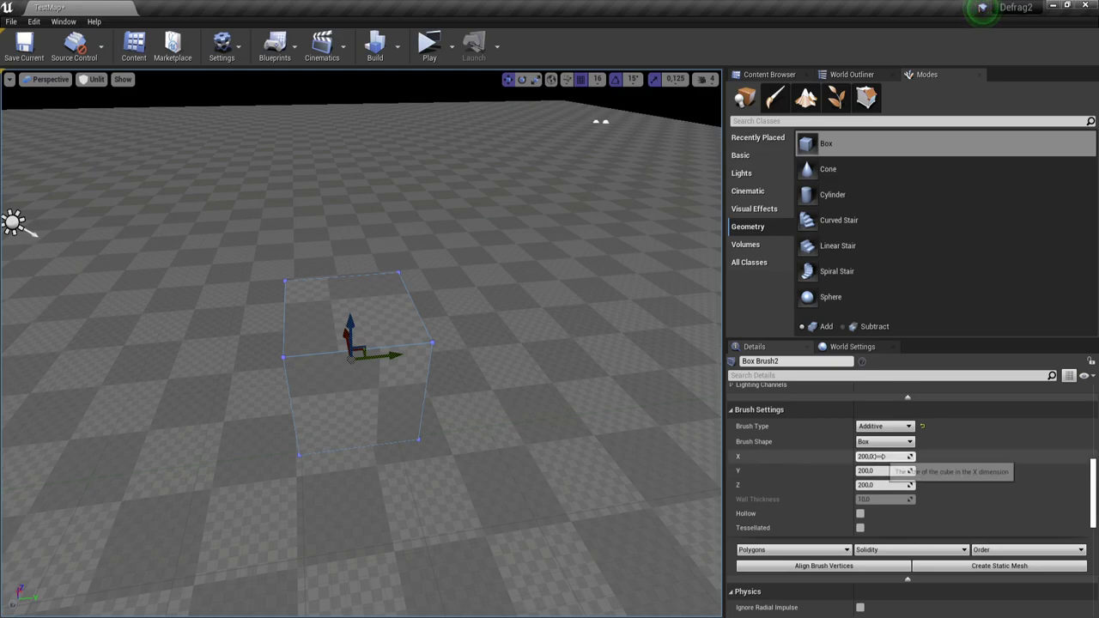
- Enlarge the Box brush to about 903 in X, 1093 in Y and 740 in Z through its Brush Settings
left_click_drag(882, 455, 923, 456)
mouse_move(515, 343)
right_mouse_down()
mouse_move(515, 382)
mouse_move(515, 360)
right_mouse_up()
scroll(361, 343, "down", 2)
mouse_move(882, 470)
left_mouse_down()
mouse_move(869, 471)
mouse_move(931, 485)
left_mouse_up()
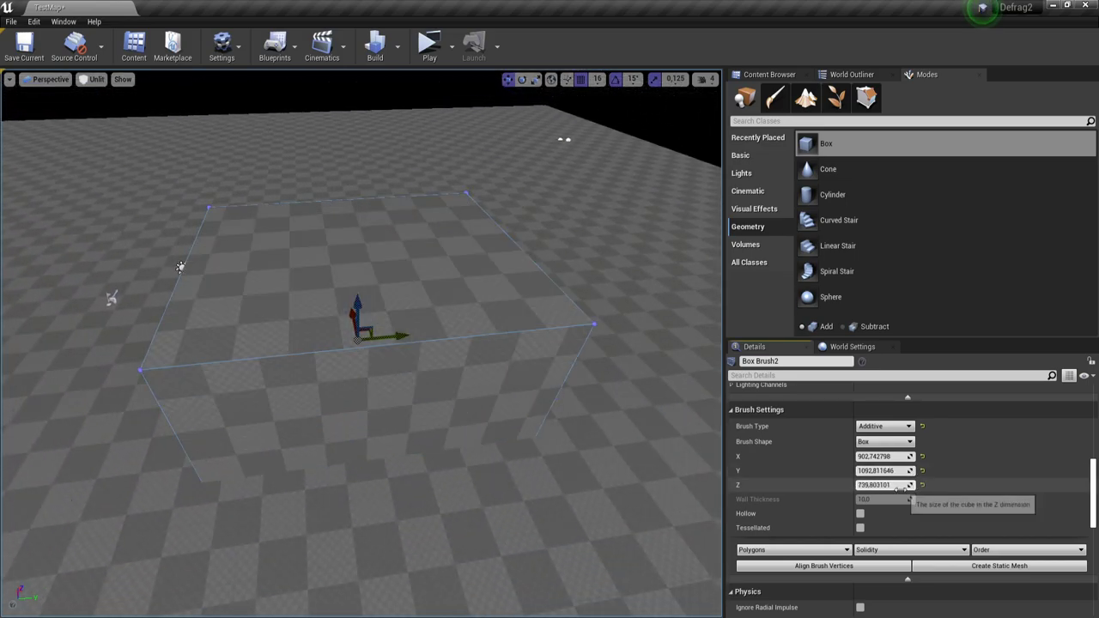
key("a")
mouse_move(406, 429)
right_mouse_down()
mouse_move(394, 412)
mouse_move(416, 442)
mouse_move(429, 434)
right_mouse_up()
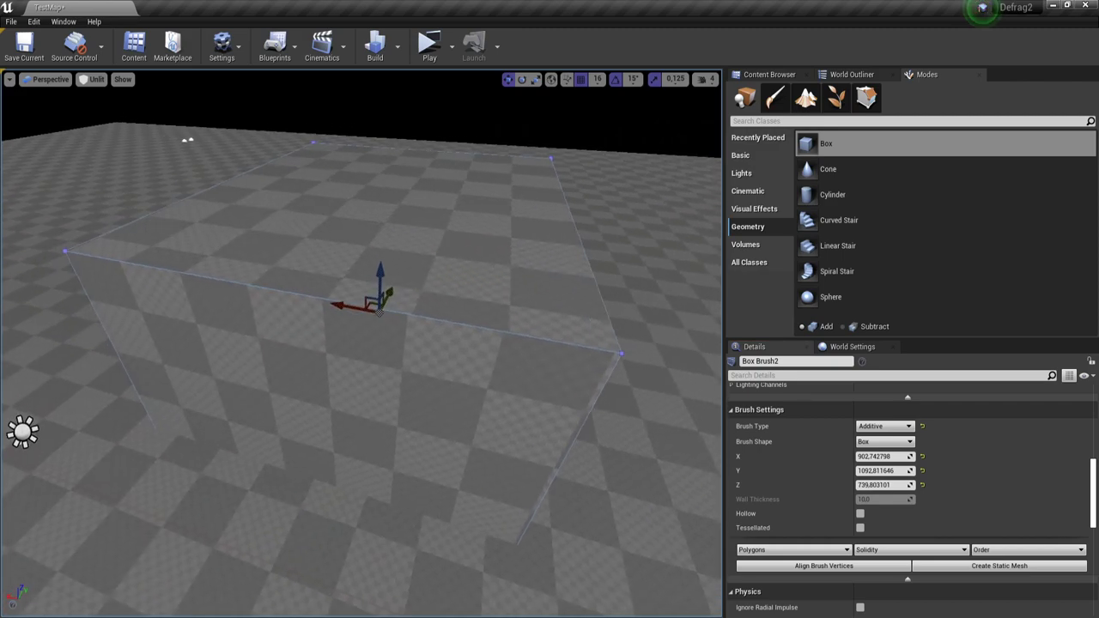
- Reset the Box brush's X, Y and Z dimensions to their defaults
left_click(922, 485)
left_click(922, 471)
left_click(921, 456)
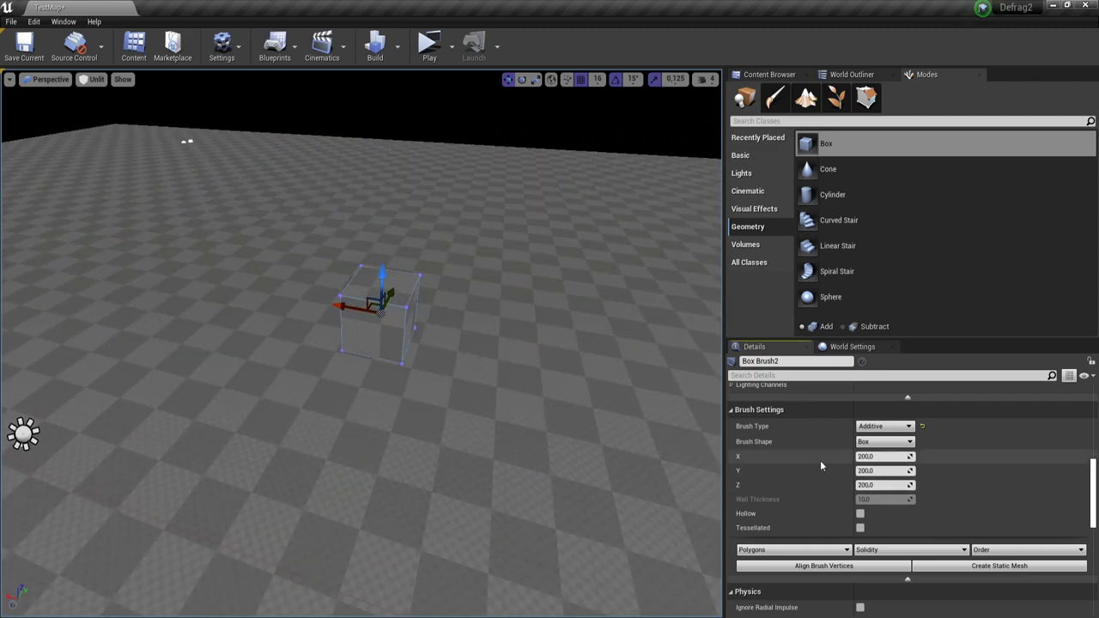
- Set the Box brush's X dimension to 500 and reset it to its default
left_click(875, 456)
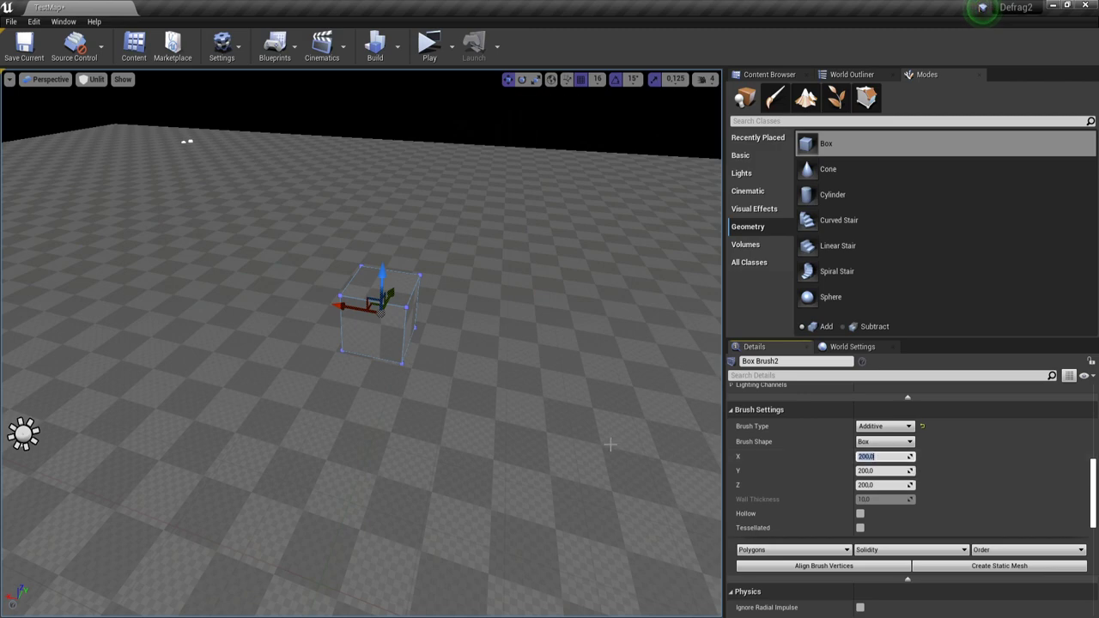
type("500")
key("Return")
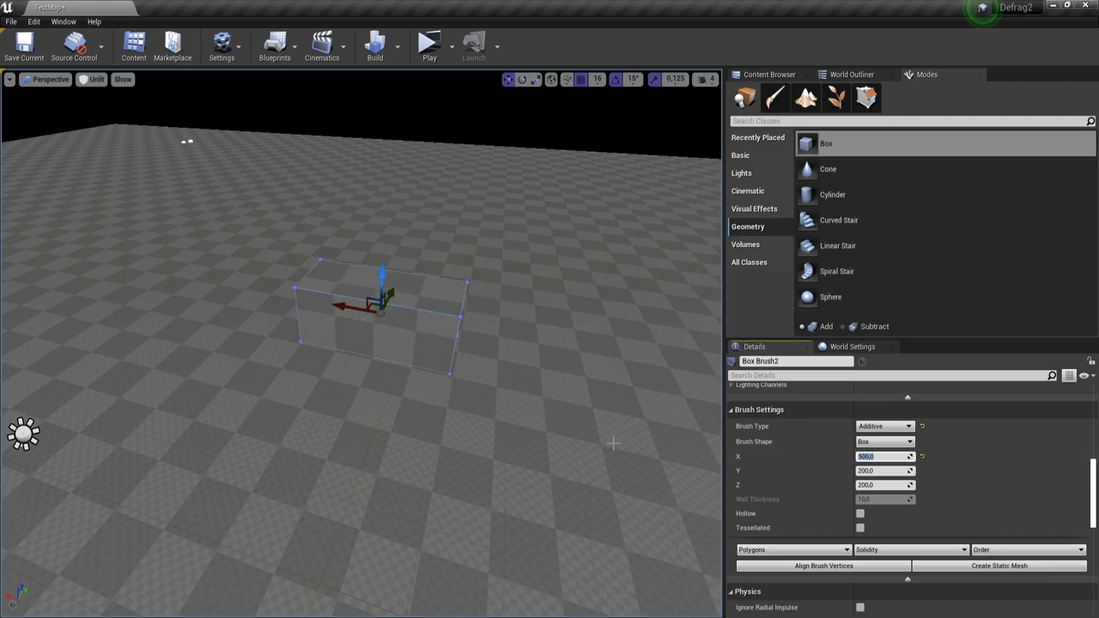
left_click(921, 458)
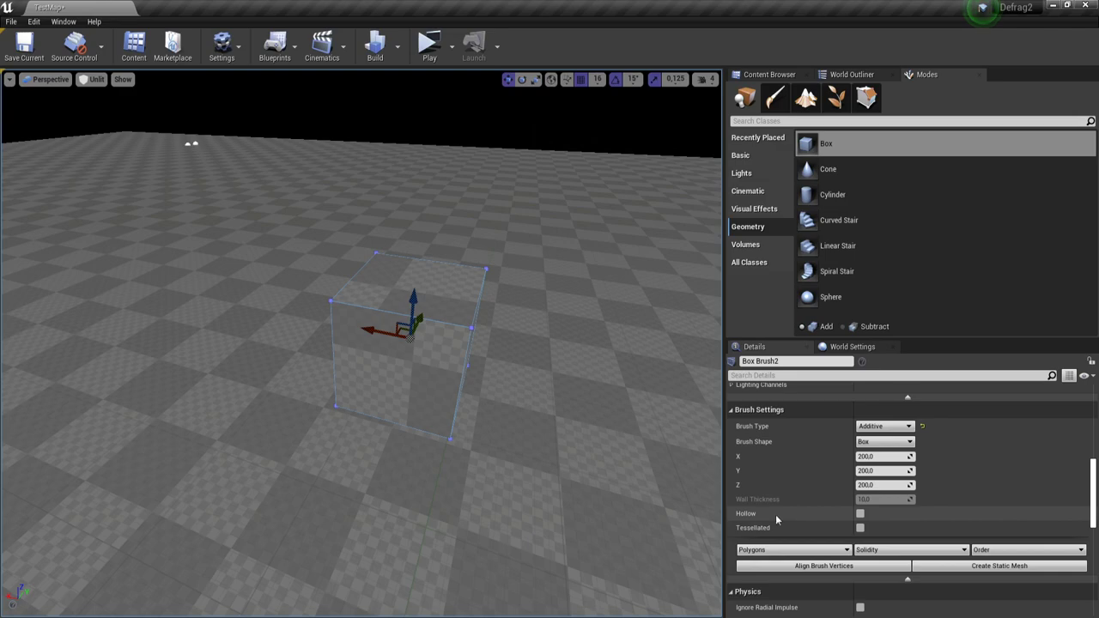
- Make the Box brush hollow and look at its walls from the inside
right_click_drag(538, 442, 570, 453)
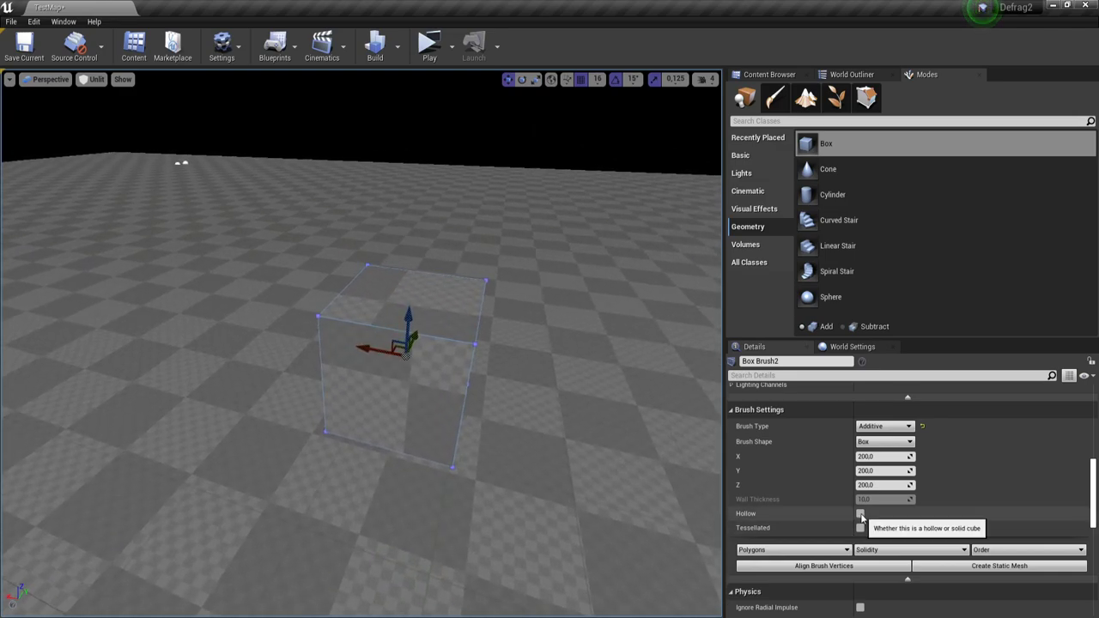
key("w")
mouse_move(449, 417)
right_mouse_down()
mouse_move(458, 430)
mouse_move(472, 343)
mouse_move(541, 404)
mouse_move(601, 506)
mouse_move(669, 558)
mouse_move(686, 549)
mouse_move(378, 369)
mouse_move(448, 414)
right_mouse_up()
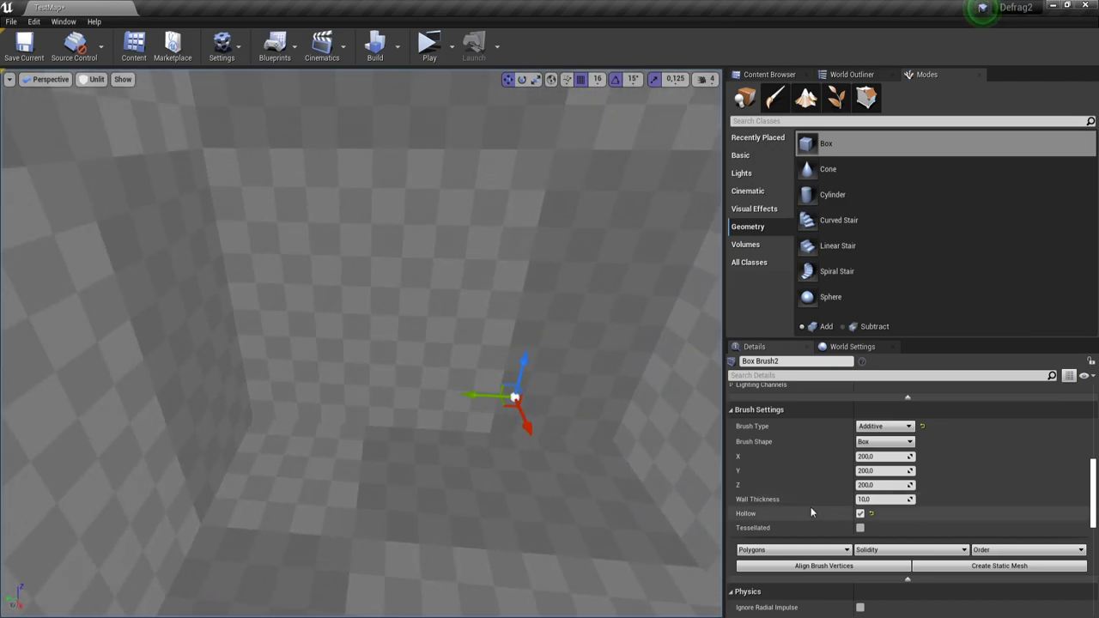
- Vary the hollow box's wall thickness while viewing it from the top, and reset the thickness to its default
left_click_drag(884, 499, 878, 499)
key("alt+j")
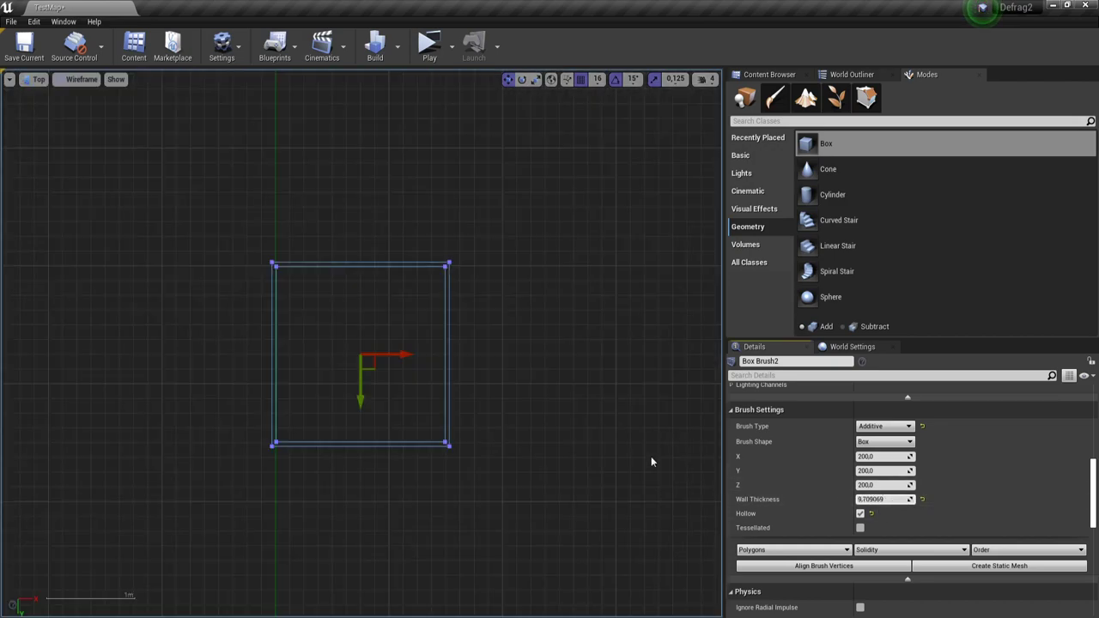
scroll(289, 304, "up", 3)
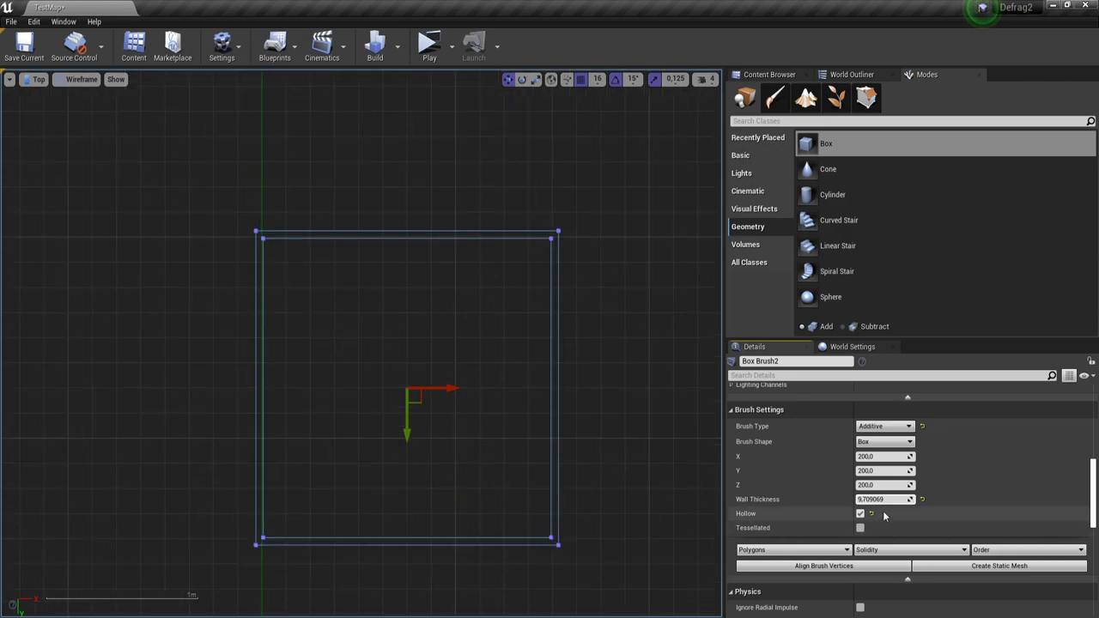
mouse_move(902, 501)
left_mouse_down()
mouse_move(961, 501)
mouse_move(918, 501)
mouse_move(951, 501)
left_mouse_up()
left_click(922, 499)
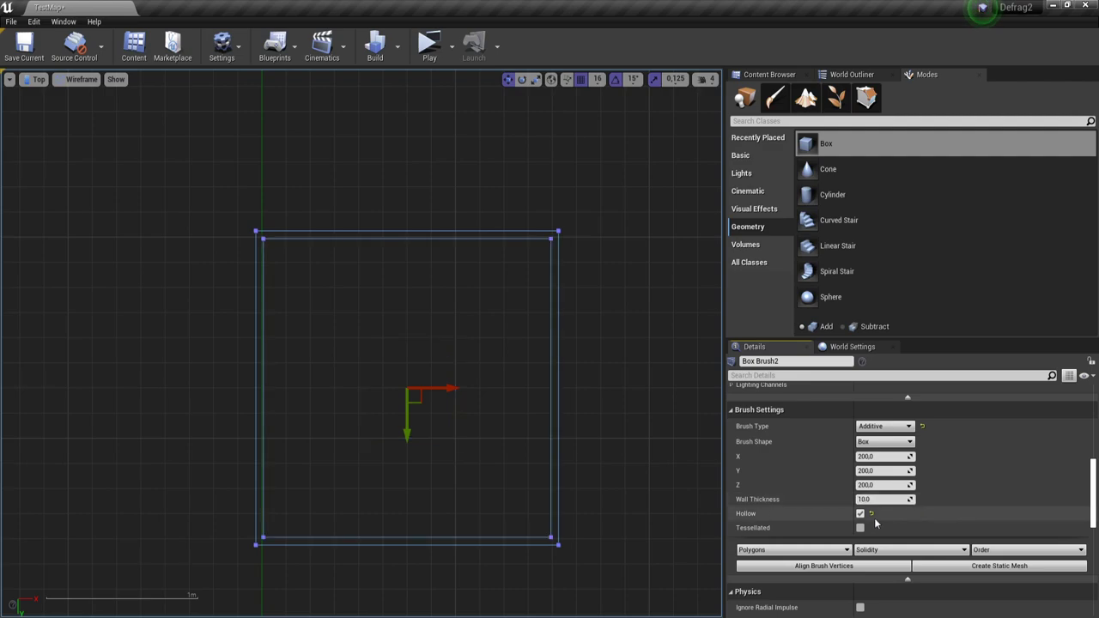
- Turn off Hollow, enable Tessellated on the Box brush and view its faces in perspective
left_click(860, 513)
left_click(860, 527)
key("alt+g")
mouse_move(453, 429)
right_mouse_down()
mouse_move(481, 425)
mouse_move(378, 481)
mouse_move(467, 419)
right_mouse_up()
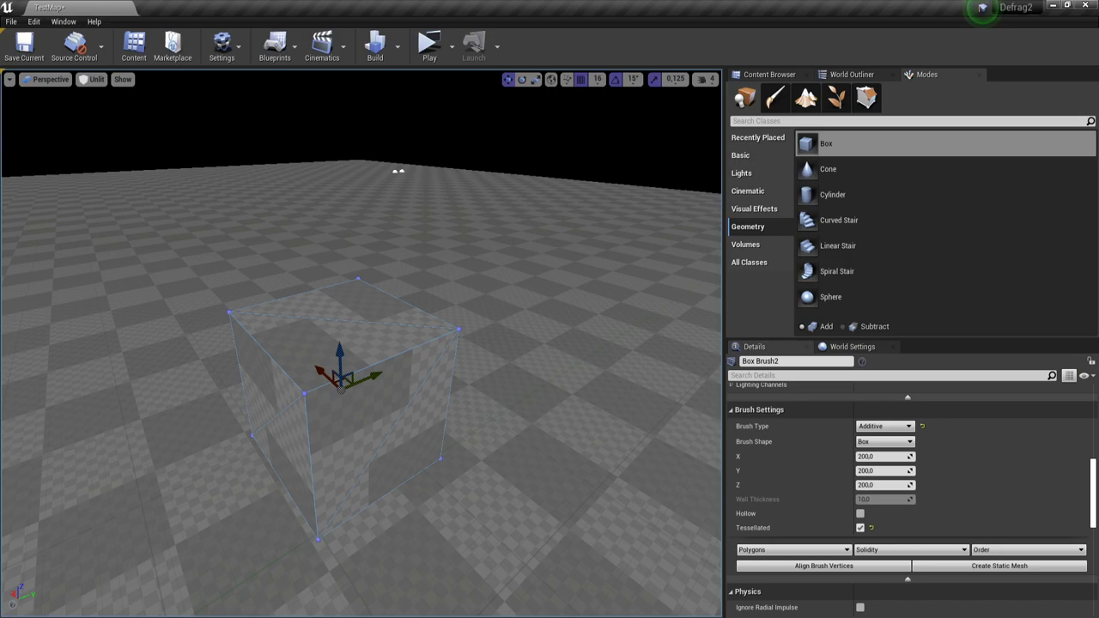
mouse_move(468, 420)
right_mouse_down()
mouse_move(472, 433)
mouse_move(550, 455)
mouse_move(549, 420)
mouse_move(600, 412)
mouse_move(549, 420)
right_mouse_up()
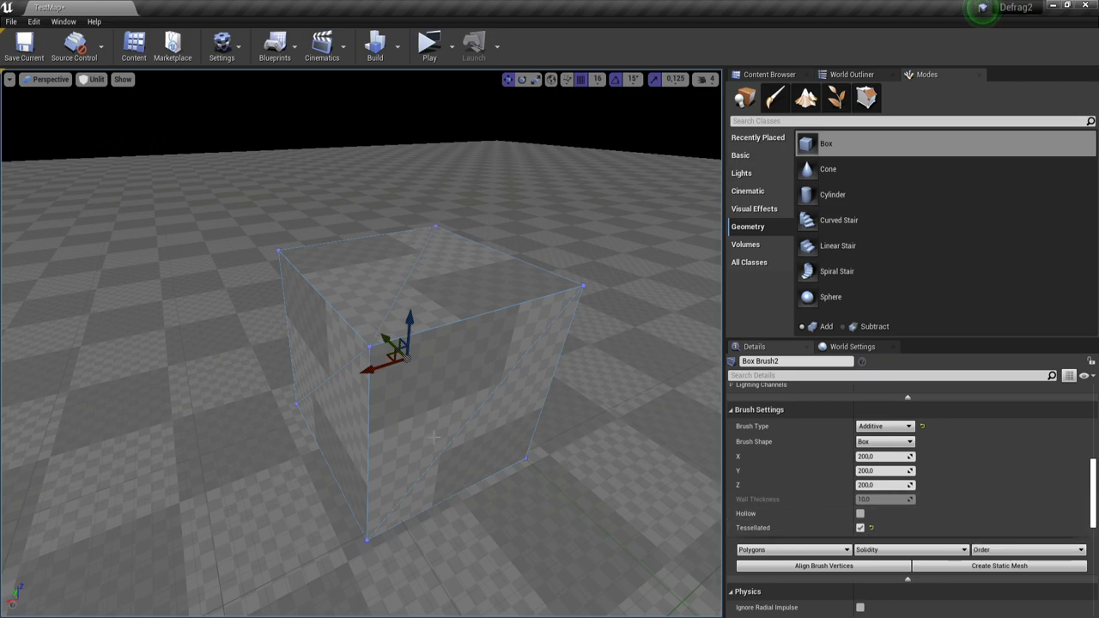
- Toggle the Box brush's Tessellated option to compare the faces, leaving the option off
left_click(860, 527)
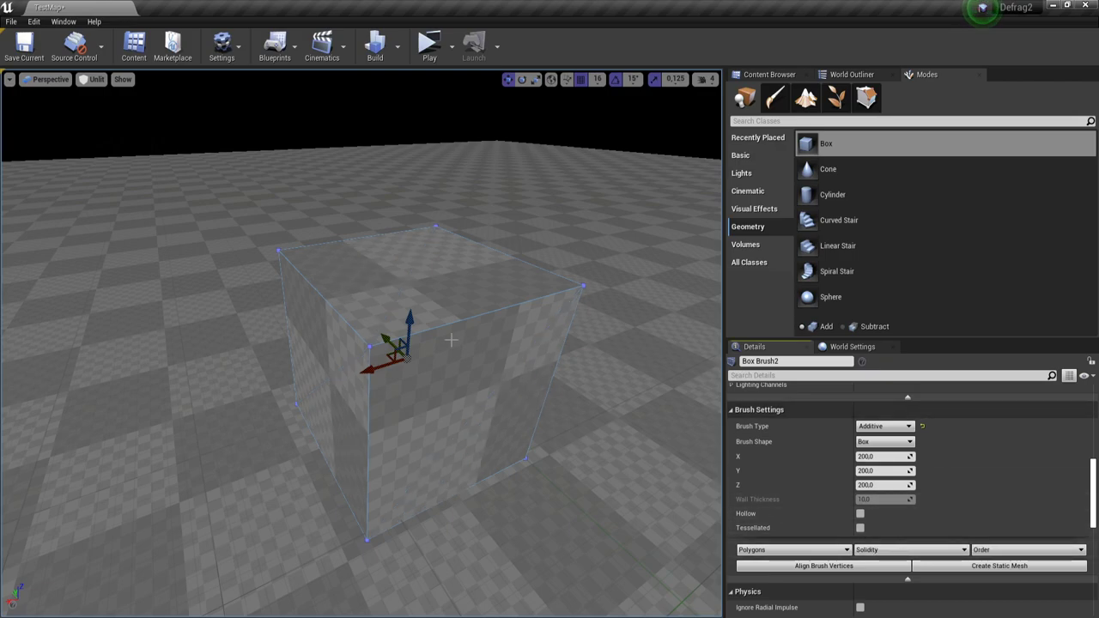
left_click(860, 527)
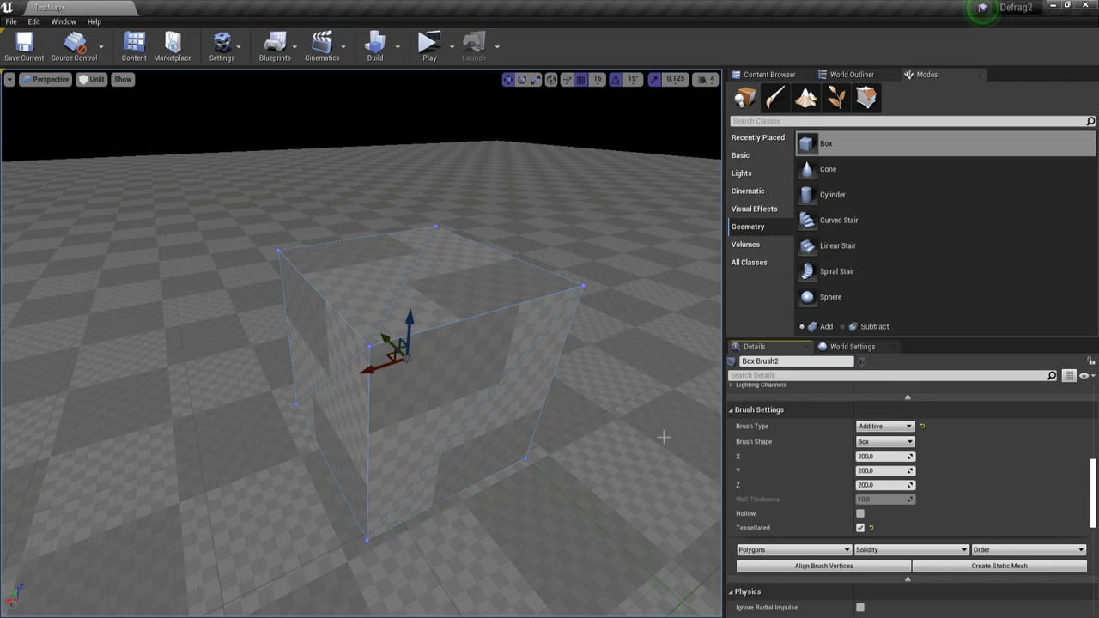
left_click(863, 528)
- Place an additive Cone brush from the geometry shapes on the floor beside the box
key("s")
right_click_drag(653, 464, 713, 386)
key("w")
key("s")
key("w")
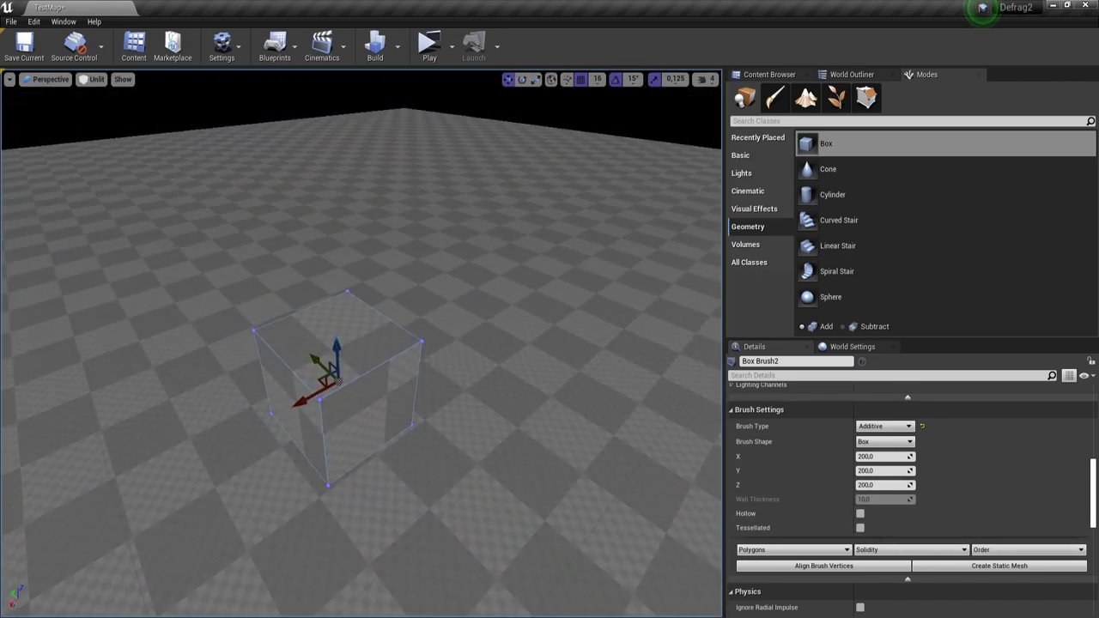
left_click_drag(824, 169, 605, 339)
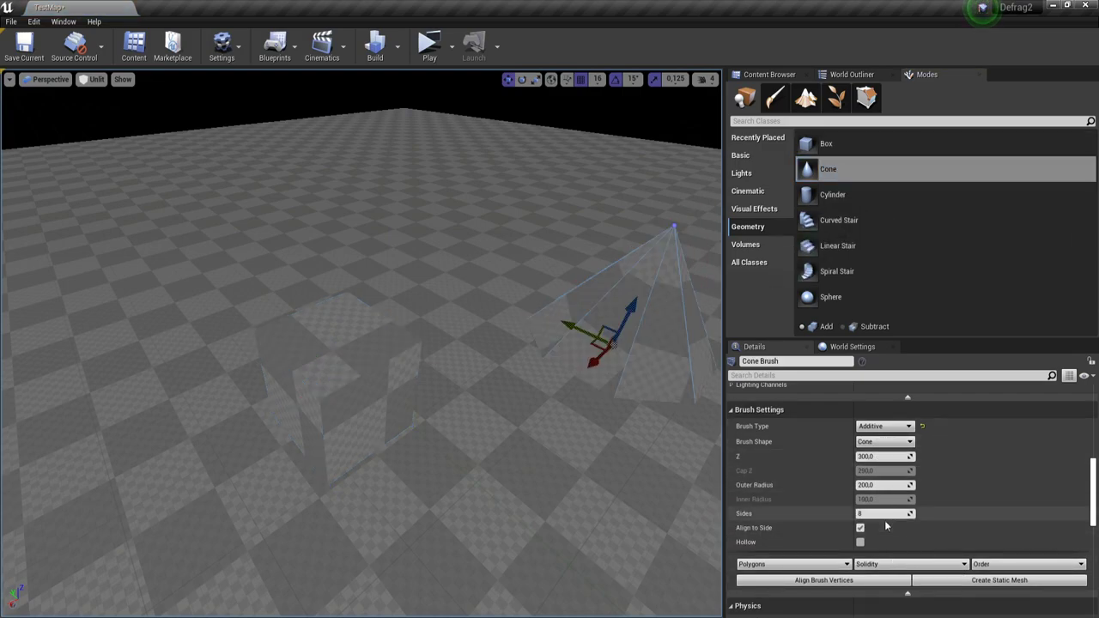
- Vary the Cone brush's number of sides while viewing its faces up close, and reset Sides to the default
left_click_drag(885, 514, 962, 513)
left_click_drag(880, 513, 891, 513)
mouse_move(653, 447)
right_mouse_down()
mouse_move(695, 438)
mouse_move(704, 454)
right_mouse_up()
key("w")
left_click_drag(891, 513, 822, 513)
left_click(921, 514)
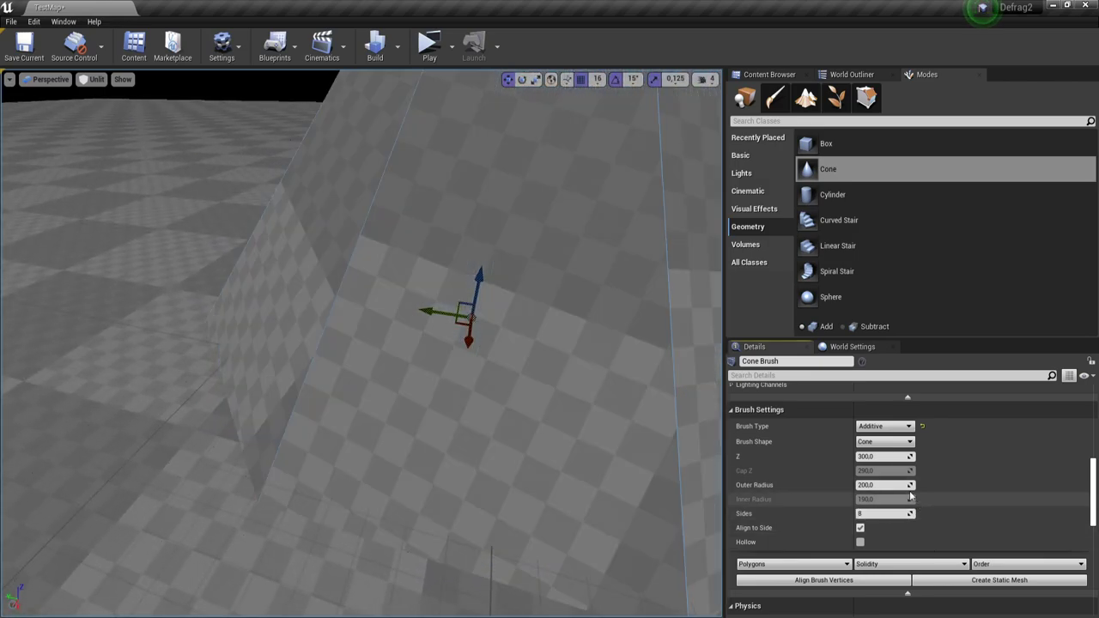
- Frame the Cone brush, reduce its Outer Radius to about 113.7, and reset the radius to its default
key("f")
left_click_drag(893, 488, 862, 488)
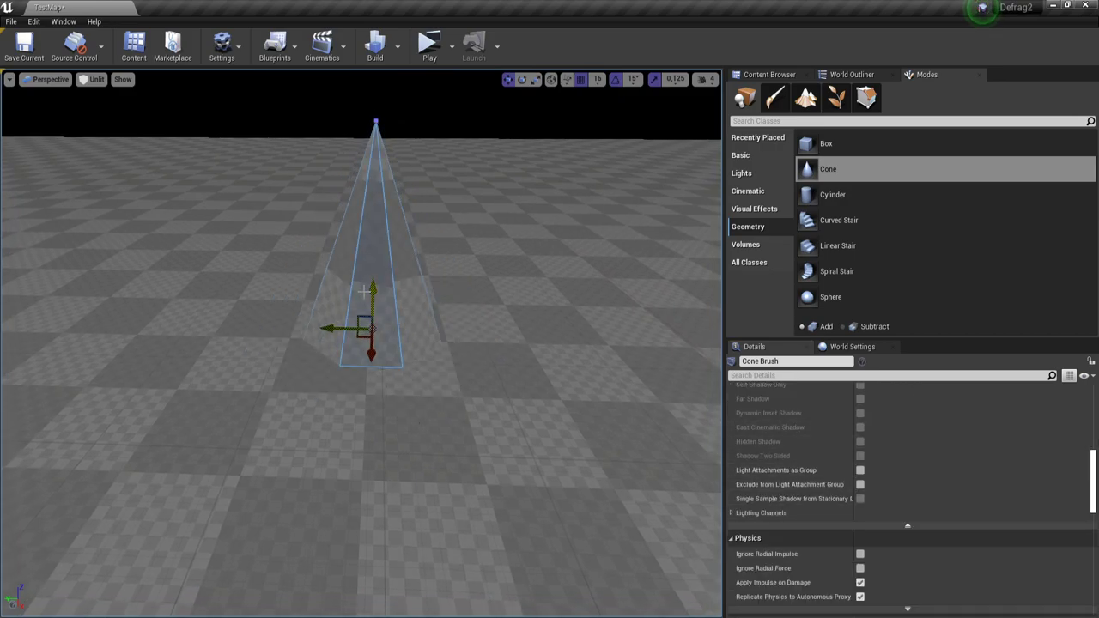
scroll(931, 539, "down", 4)
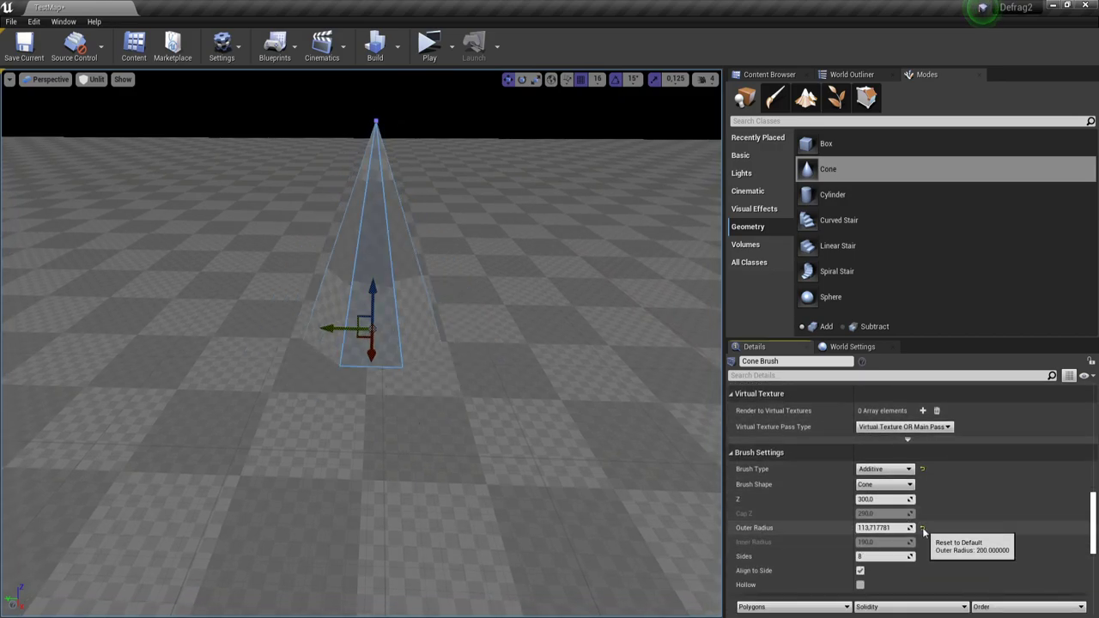
left_click(922, 527)
- Switch to the top wireframe view, select the Cone brush and frame it
right_click_drag(549, 386, 446, 412)
key("w")
right_click_drag(641, 454, 641, 455)
key("alt+j")
scroll(418, 397, "down", 5)
scroll(443, 421, "up", 5)
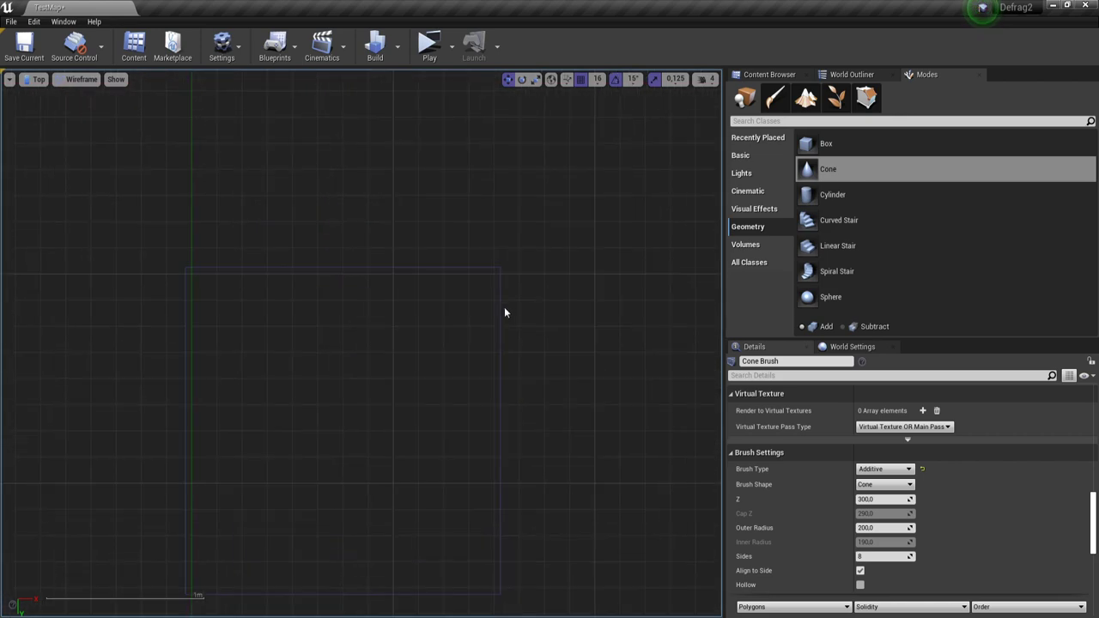
left_click(500, 305)
scroll(823, 522, "down", 3)
scroll(824, 541, "up", 8)
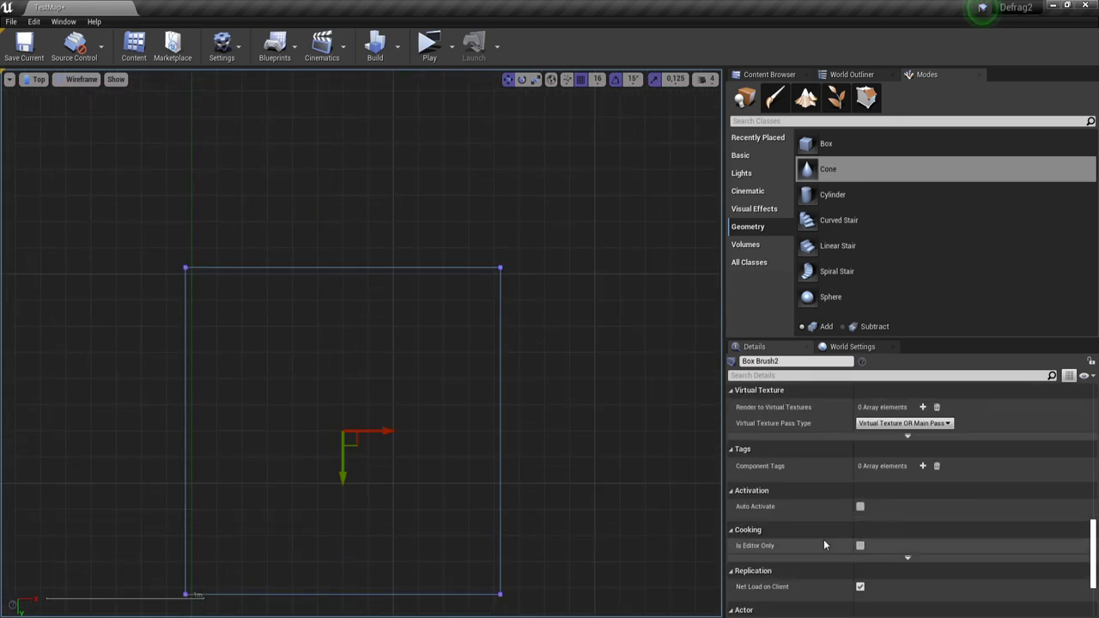
scroll(276, 393, "down", 3)
scroll(416, 385, "up", 3)
left_click(362, 363)
key("f")
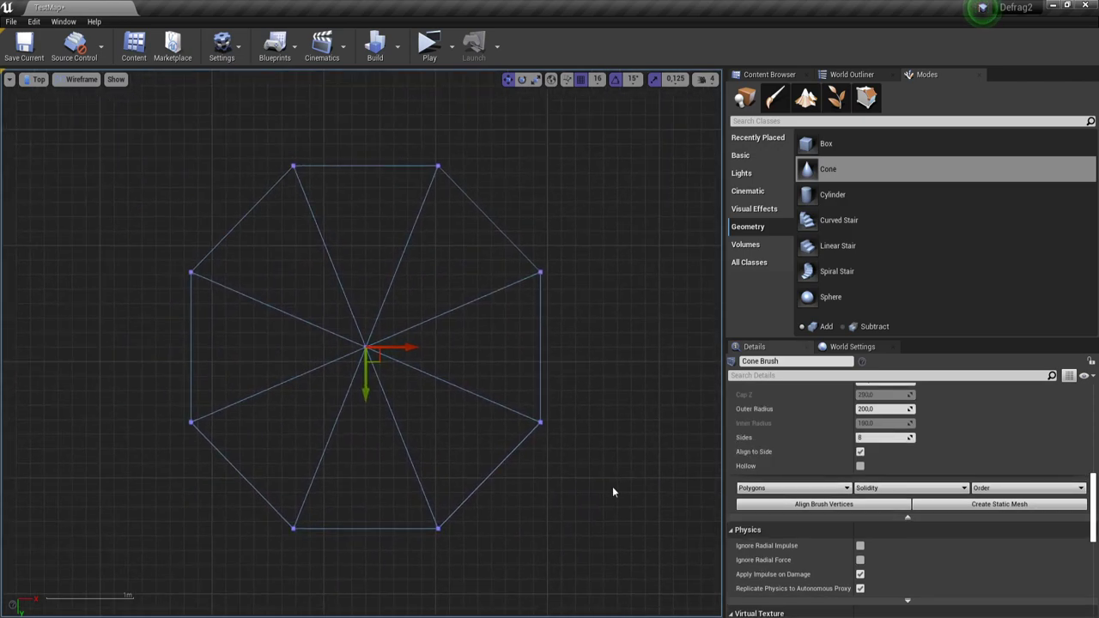
- Place an additive Cylinder brush beside the cone in the top view
mouse_move(821, 196)
left_mouse_down()
mouse_move(601, 152)
mouse_move(574, 351)
mouse_move(545, 262)
mouse_move(575, 225)
mouse_move(604, 123)
left_mouse_up()
right_click_drag(558, 212, 478, 355)
mouse_move(699, 207)
right_mouse_down()
mouse_move(487, 324)
mouse_move(644, 375)
right_mouse_up()
- Align the Cone brush's vertices to the grid twice to compare its outline, undoing the alignment each time
left_click(419, 382)
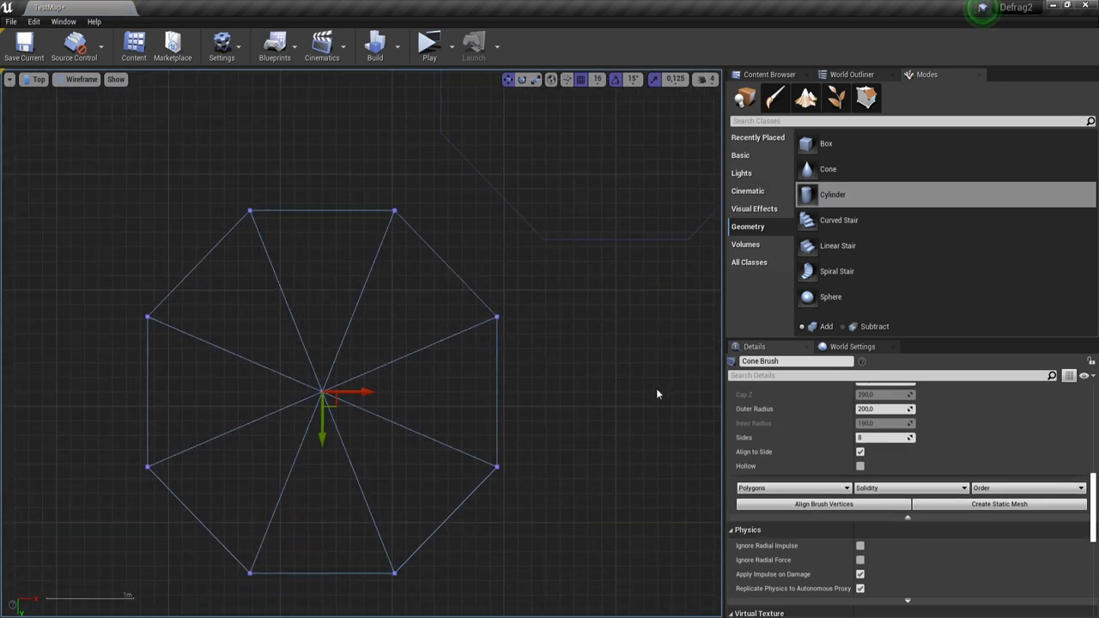
left_click(774, 508)
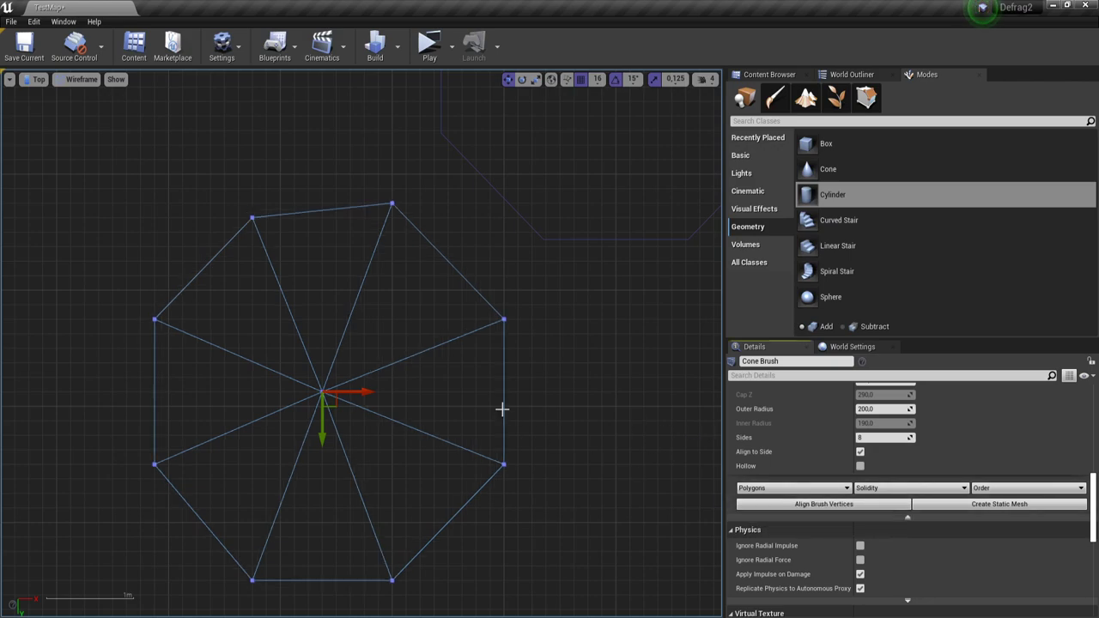
scroll(496, 416, "down", 2)
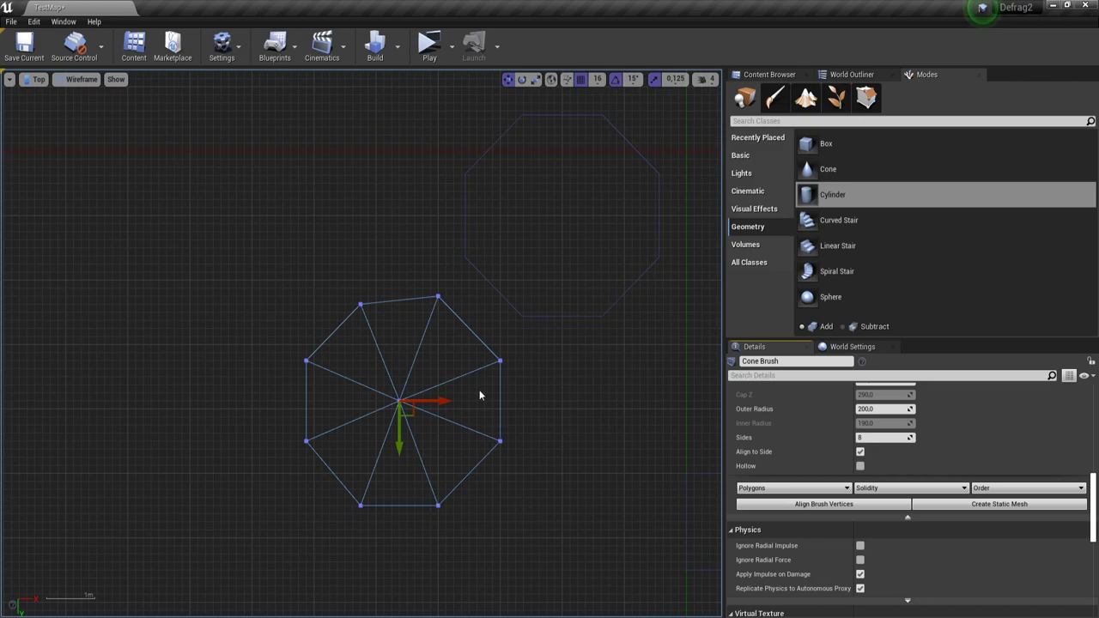
scroll(478, 394, "up", 4)
right_click_drag(341, 309, 337, 246)
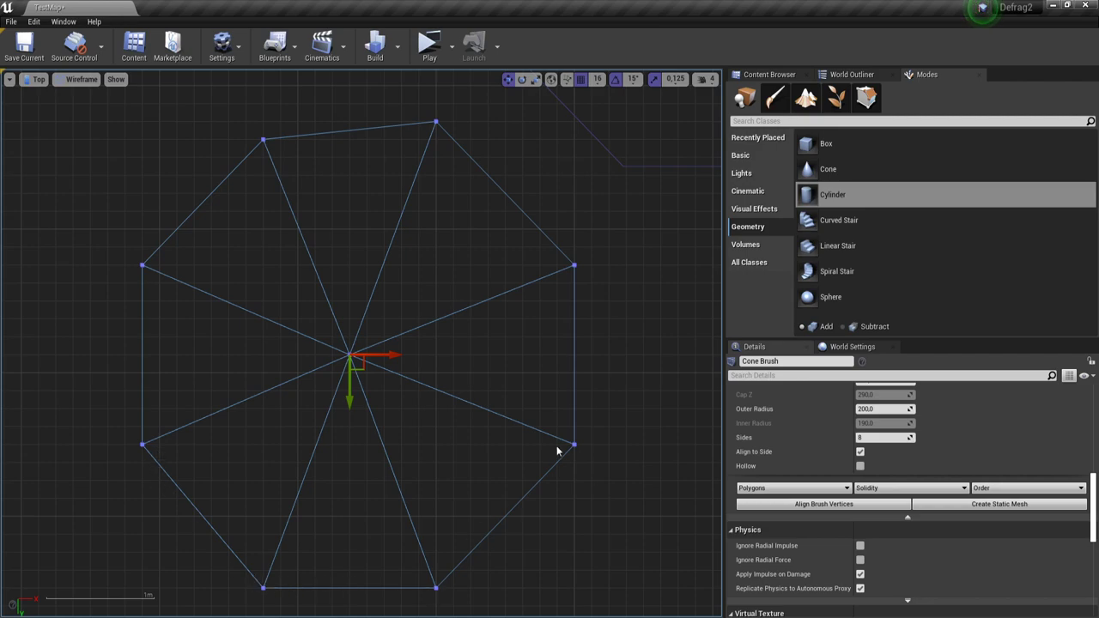
scroll(455, 342, "down", 2)
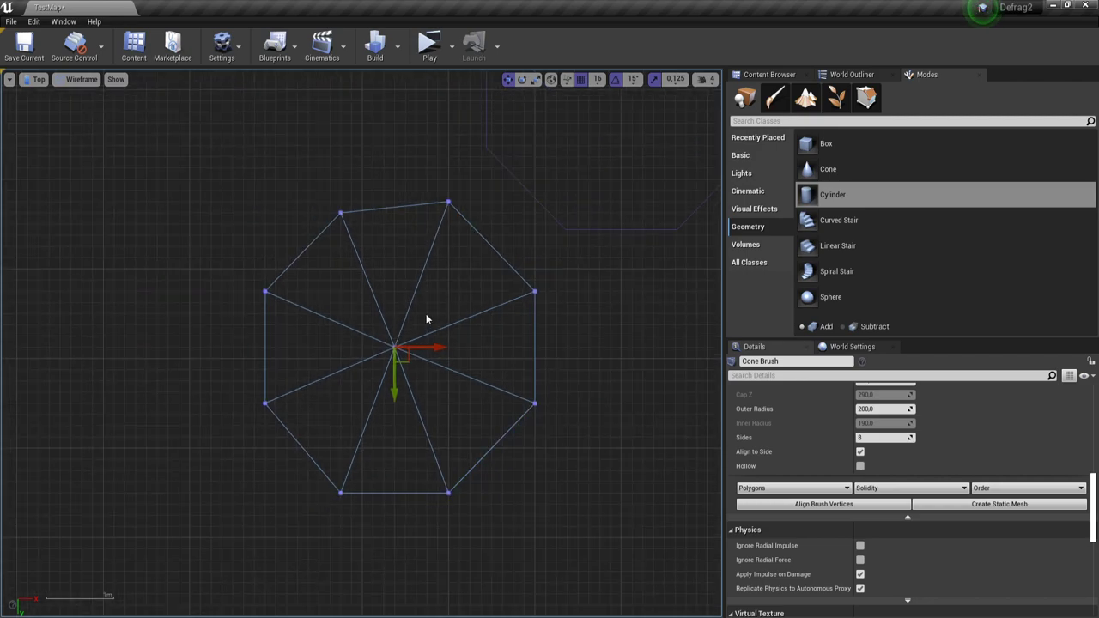
key("ctrl+z")
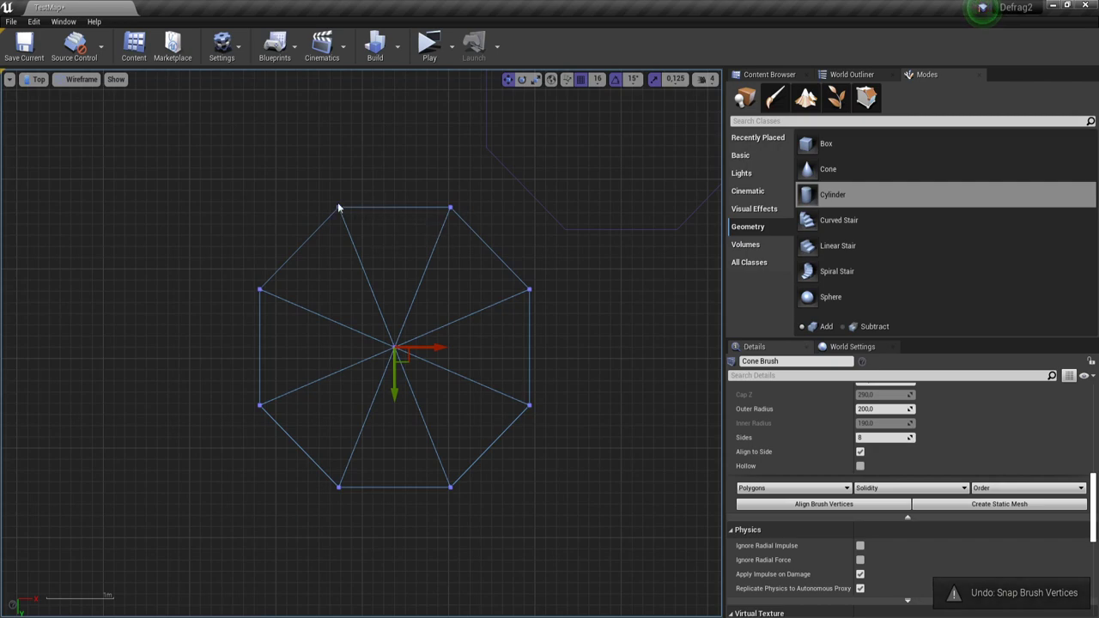
left_click(824, 505)
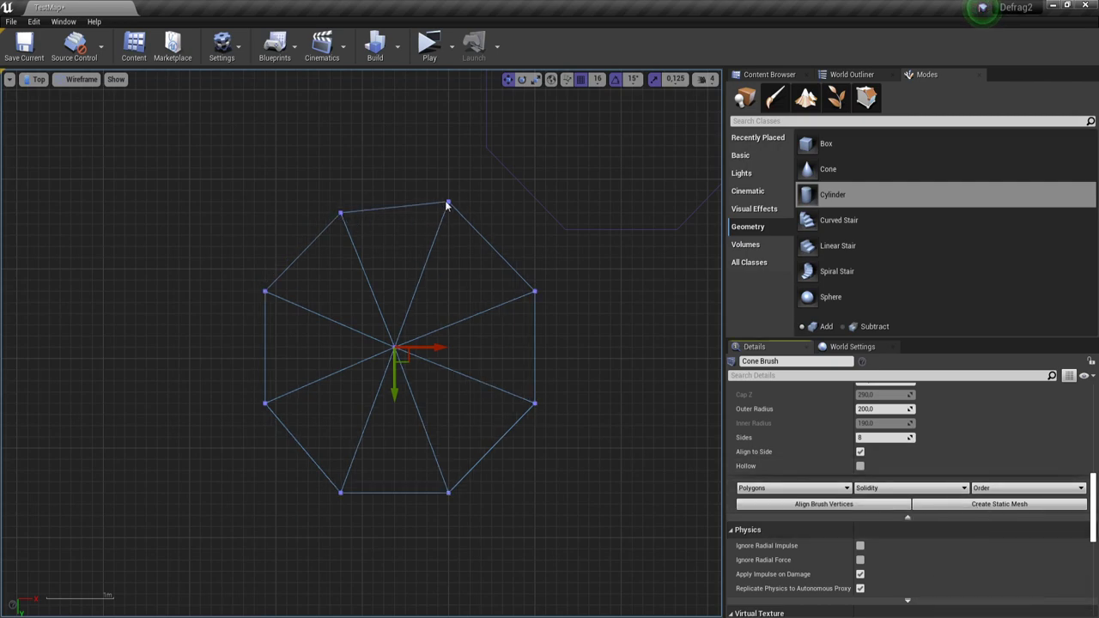
key("ctrl+z")
- Select the Cylinder brush, align its vertices to the grid, and undo the alignment
right_click_drag(607, 332, 445, 495)
left_click(486, 400)
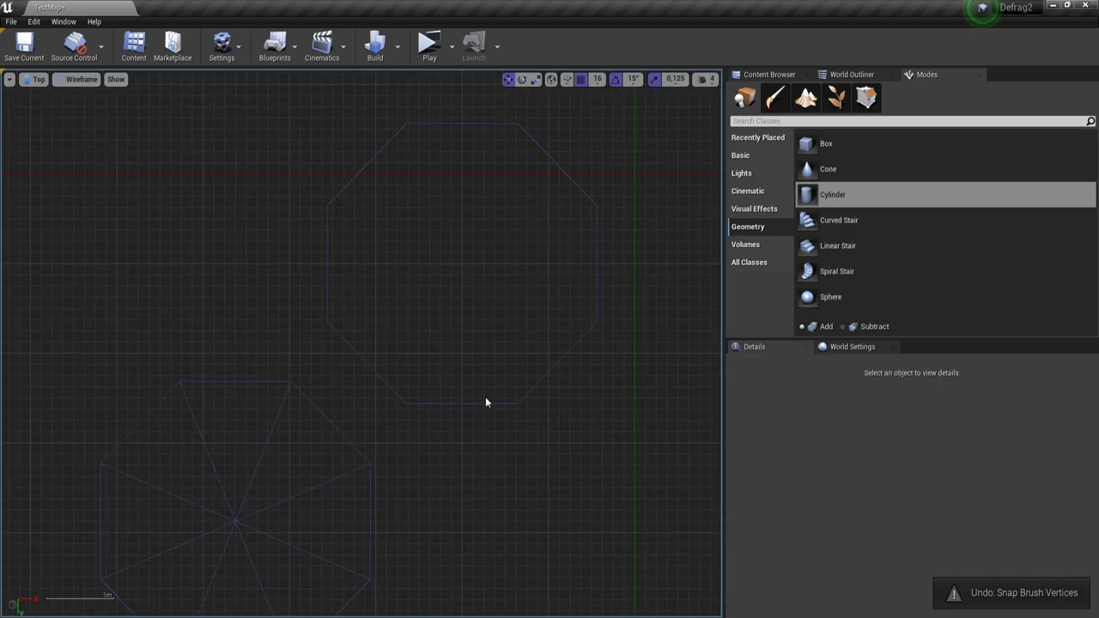
right_click_drag(591, 463, 518, 497)
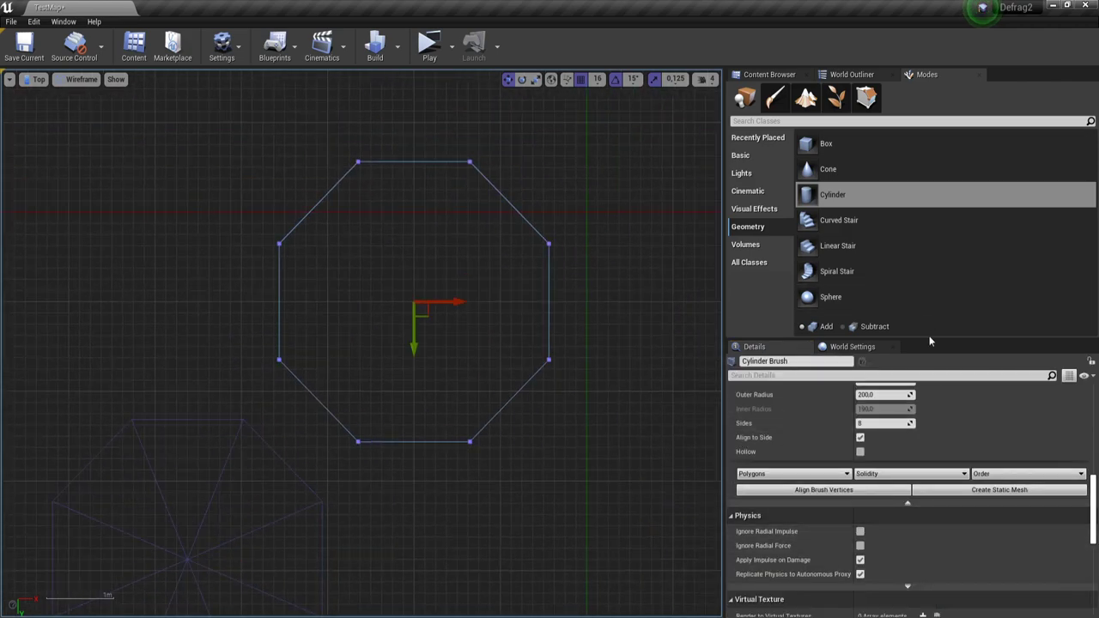
left_click(854, 491)
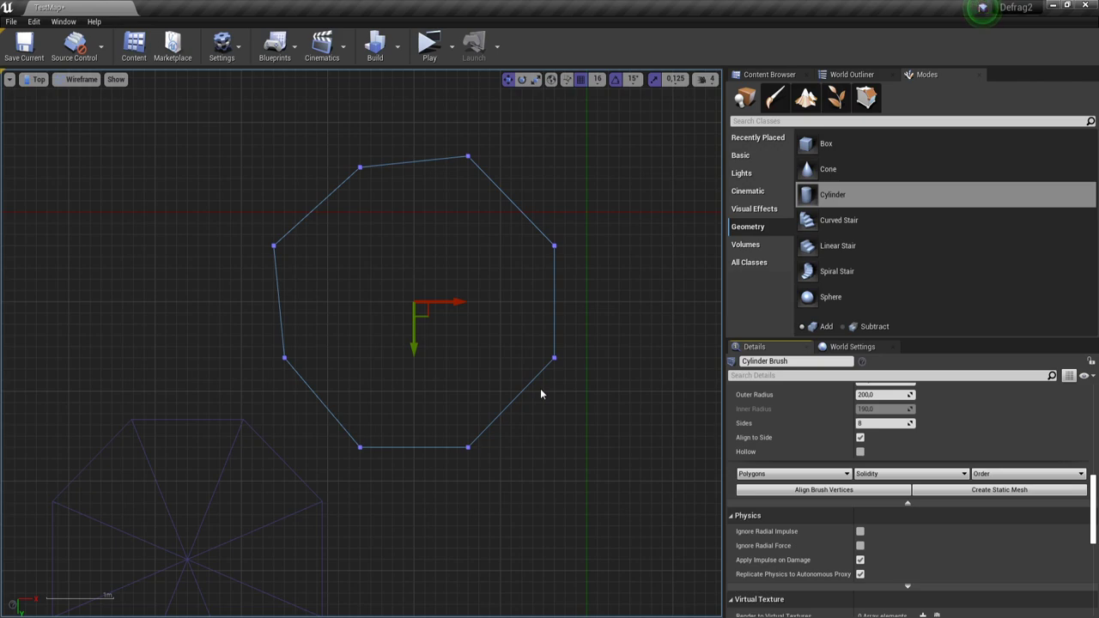
key("ctrl+z")
right_click_drag(473, 375, 460, 449)
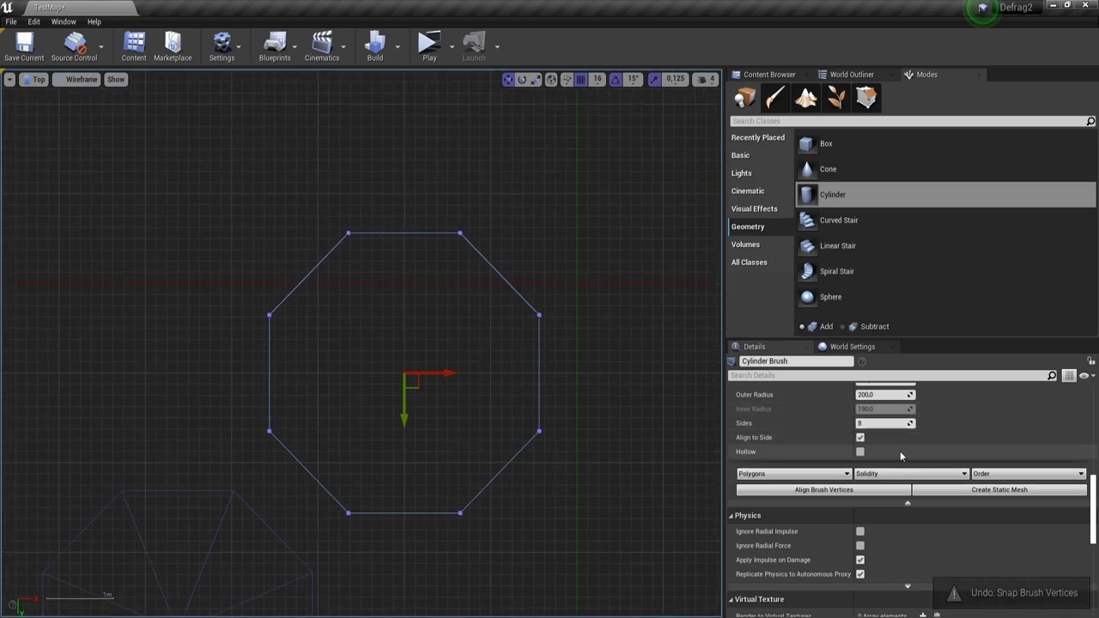
- Set the Cylinder brush's number of sides to 12
left_click_drag(891, 426, 876, 423)
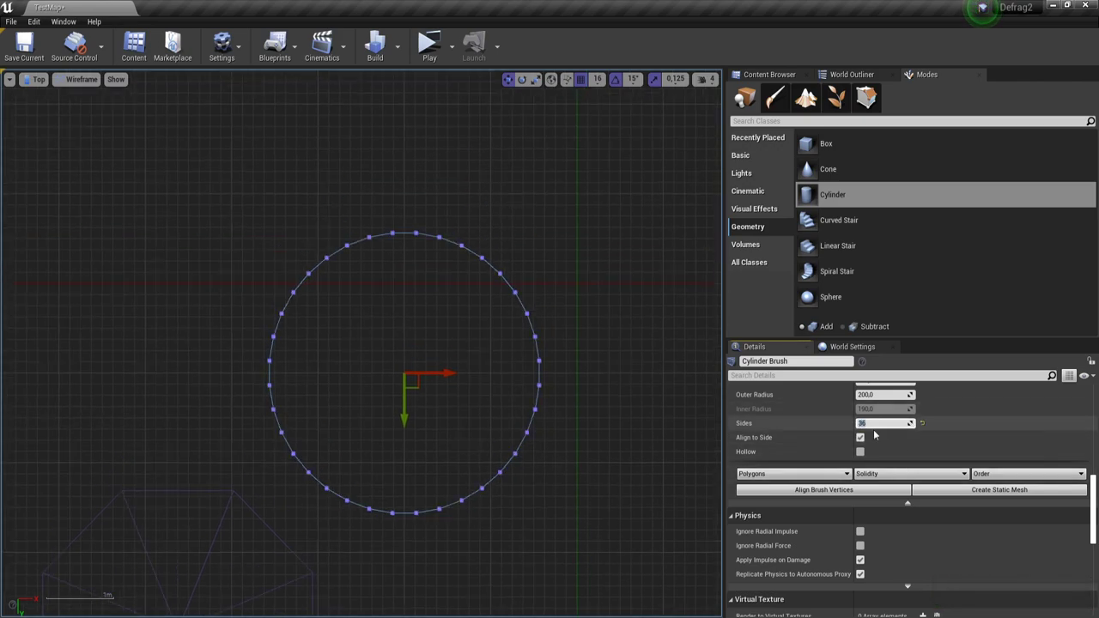
type("12")
key("Return")
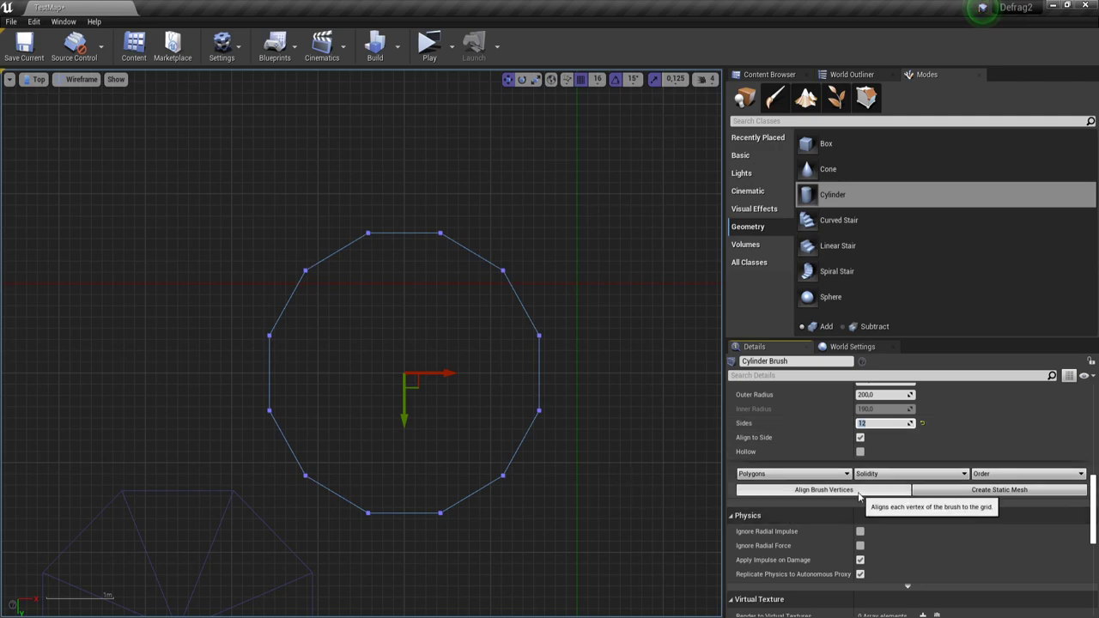
- Align the 12-sided Cylinder brush's vertices to the grid, examine its outline, and undo the alignment
left_click(858, 491)
scroll(395, 389, "down", 2)
right_click_drag(404, 392, 453, 311)
scroll(455, 315, "up", 2)
scroll(453, 311, "down", 2)
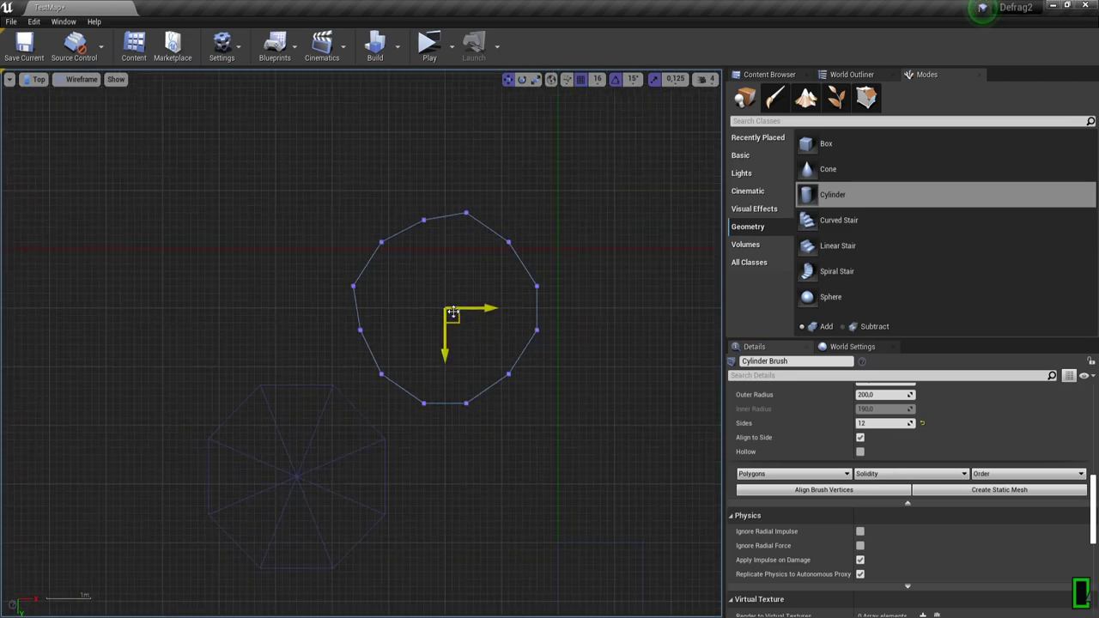
key("ctrl+z")
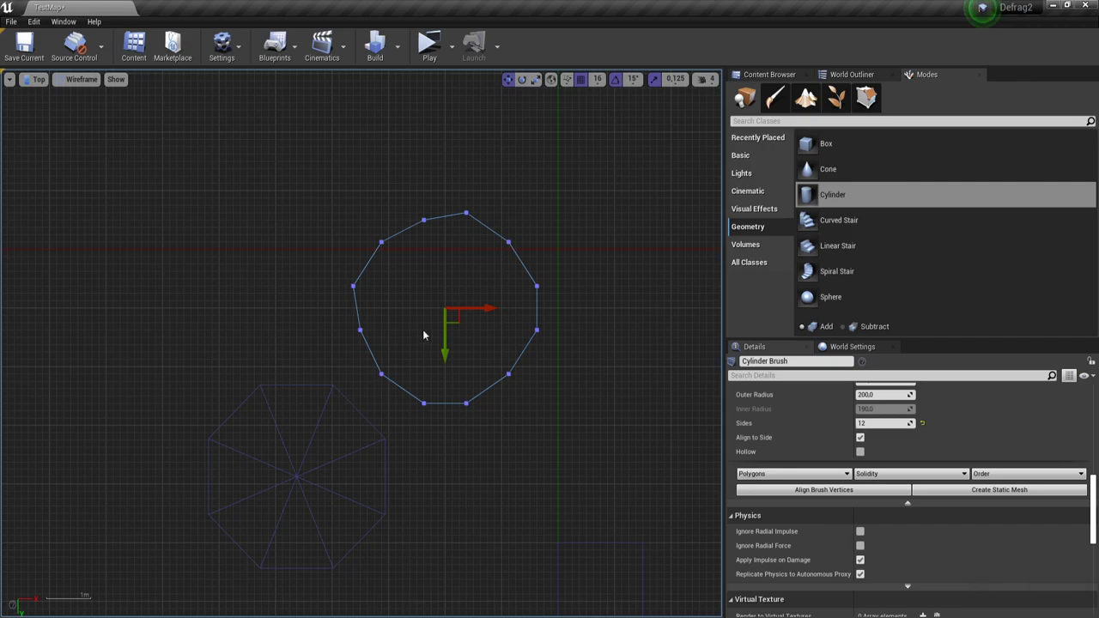
key("ctrl+z")
scroll(465, 367, "up", 2)
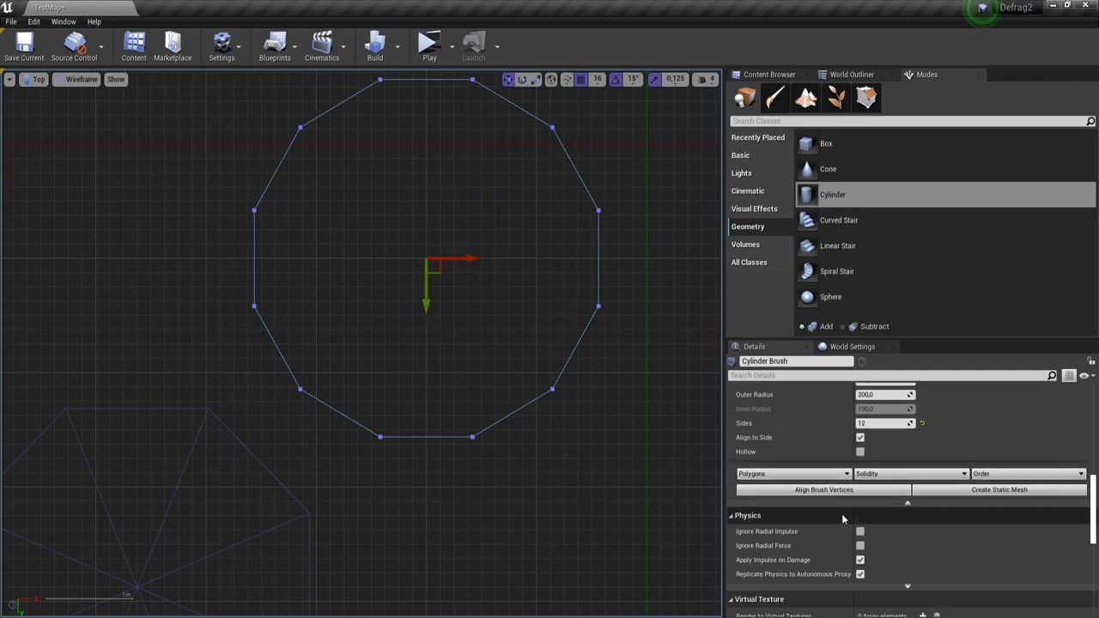
- Set the Cylinder brush's number of sides back to 8
type("8")
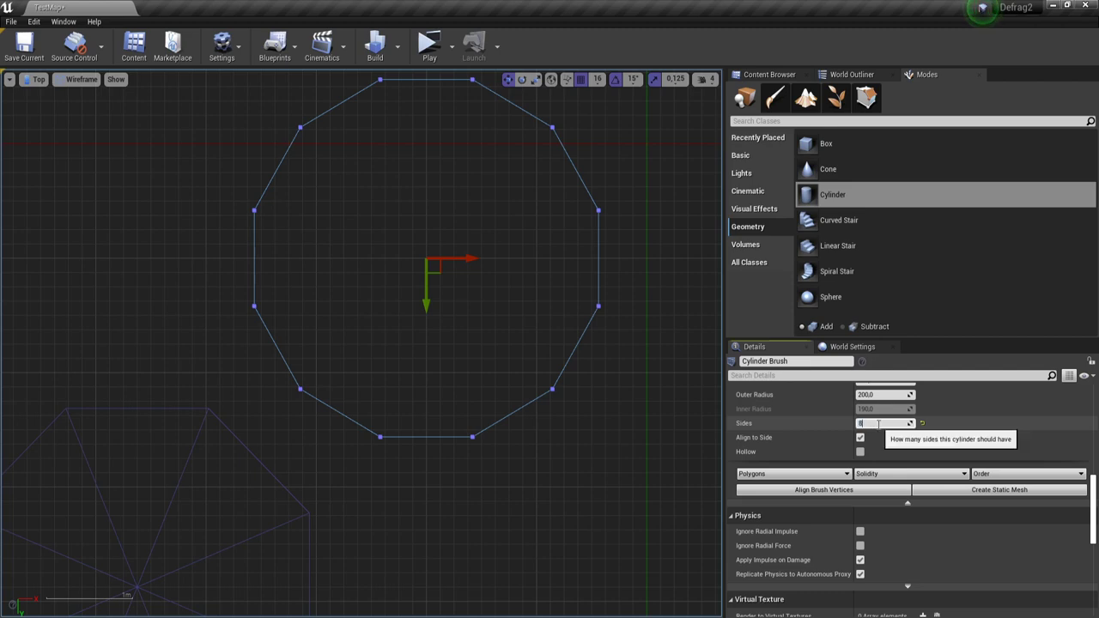
key("Return")
scroll(413, 350, "down", 1)
right_click_drag(419, 355, 460, 323)
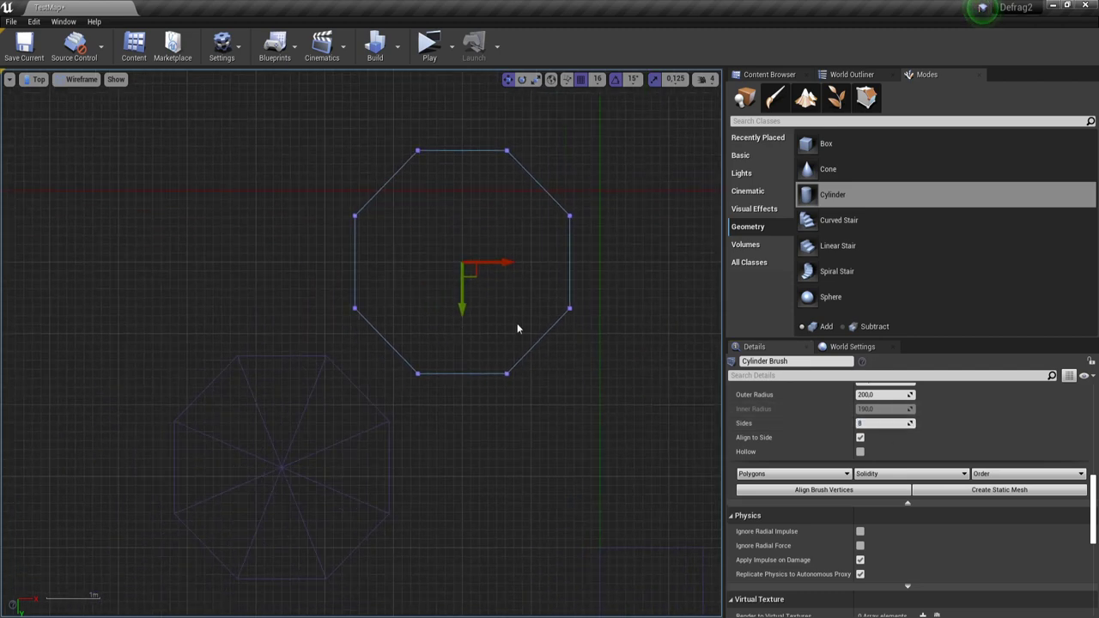
- Return to the perspective view, place an additive Sphere brush near the other brushes and frame it
key("alt+g")
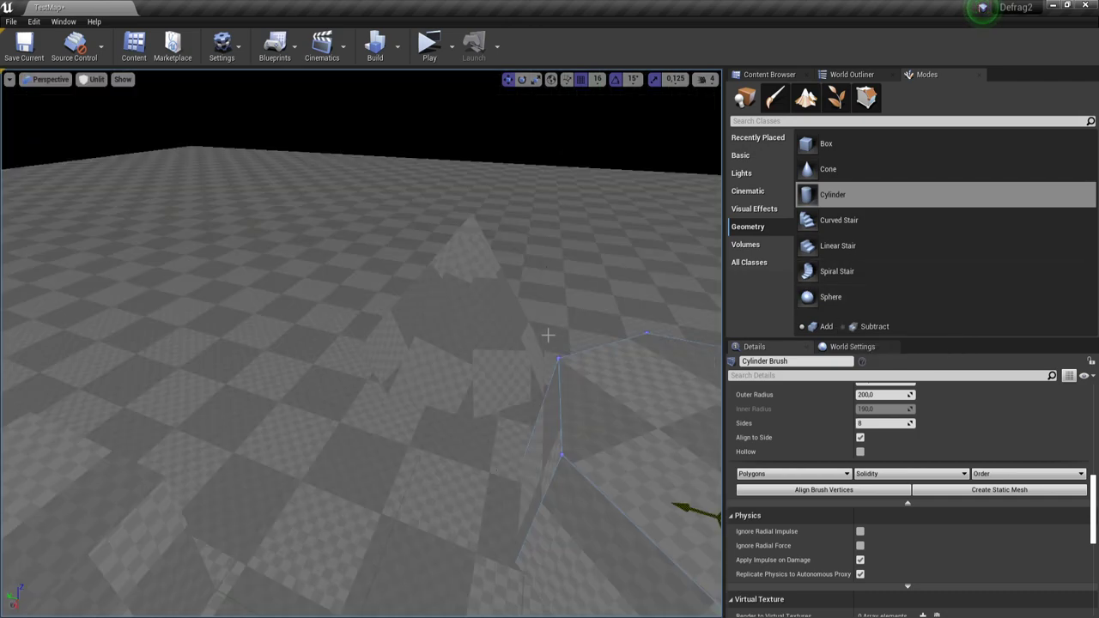
key("f")
mouse_move(830, 296)
left_mouse_down()
mouse_move(527, 372)
mouse_move(619, 409)
left_mouse_up()
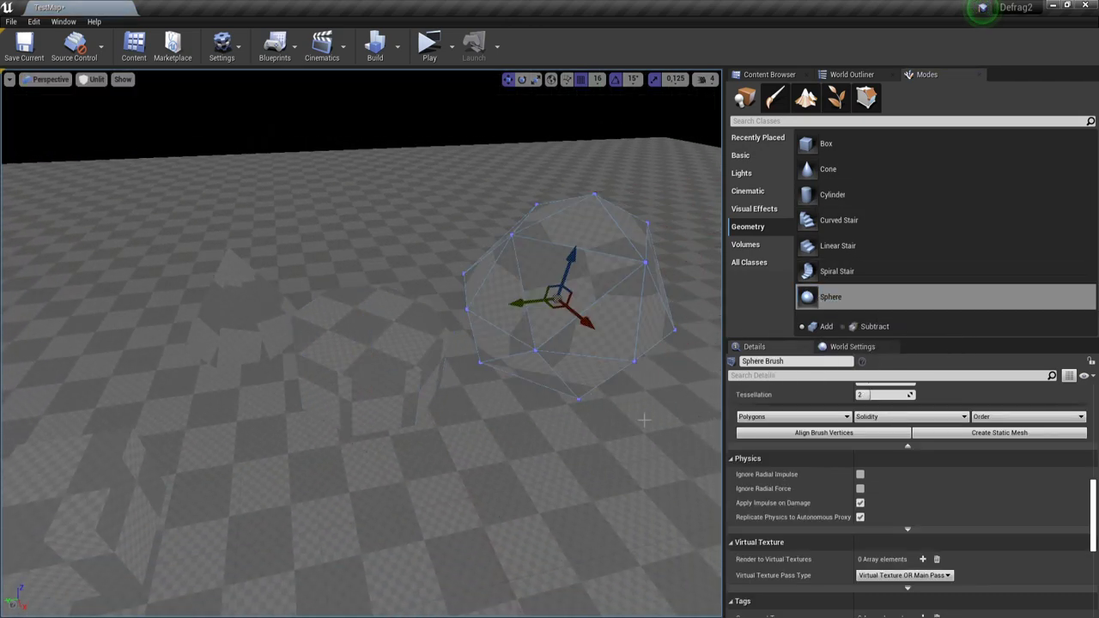
scroll(919, 519, "up", 2)
key("f")
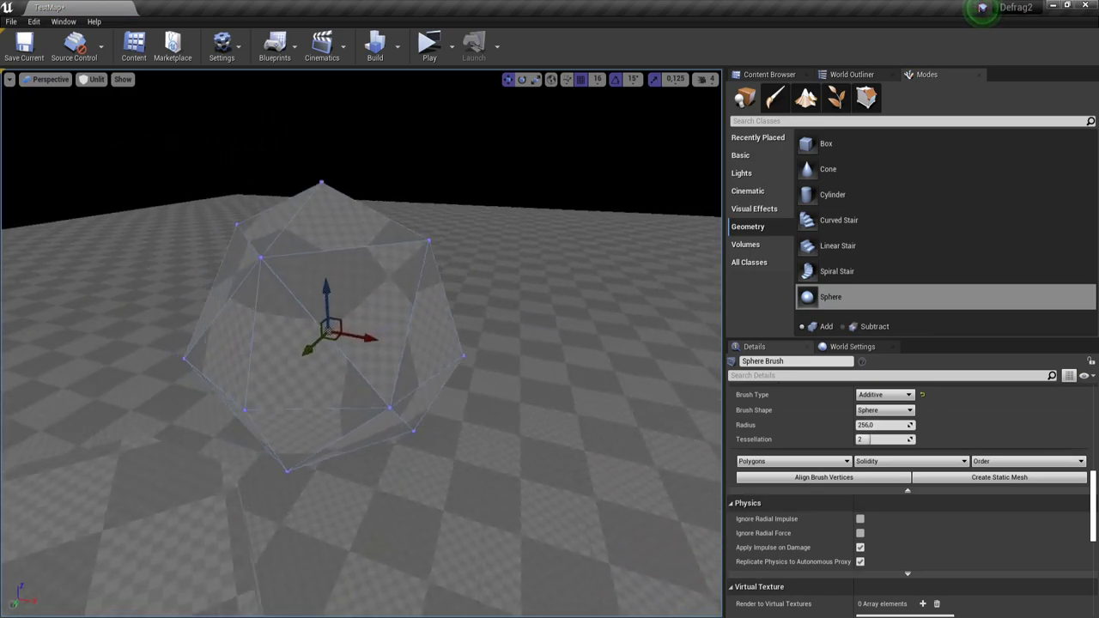
- Raise the Sphere brush's Tessellation to 3 and to 5, and view the sphere from another side
scroll(846, 418, "up", 2)
left_click_drag(884, 515, 891, 516)
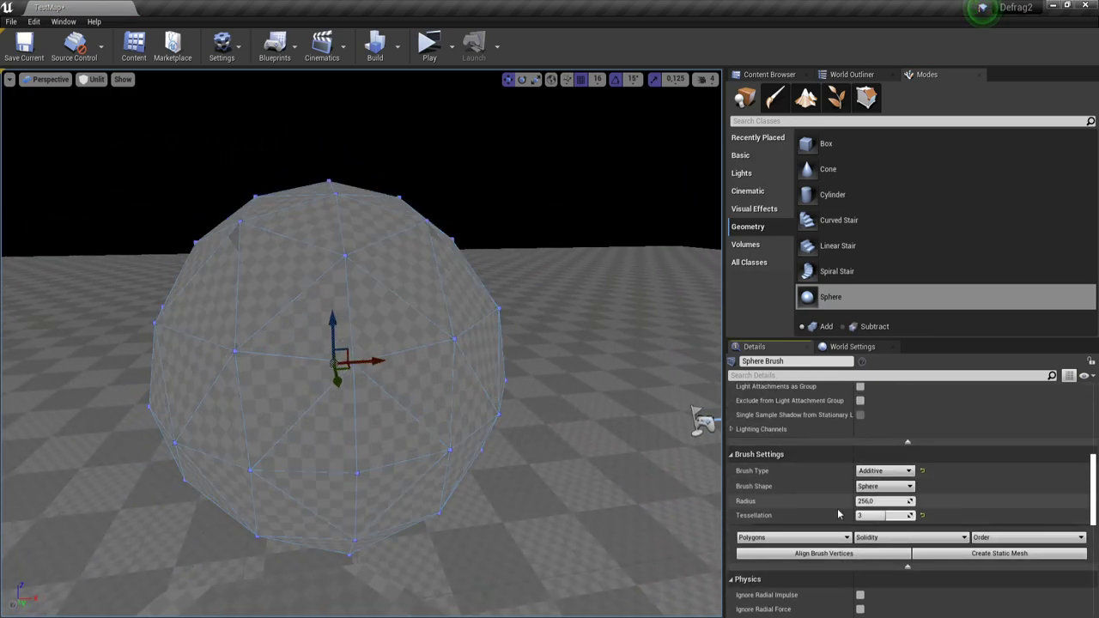
left_click_drag(885, 515, 914, 515)
left_click_drag(589, 447, 718, 447, "alt")
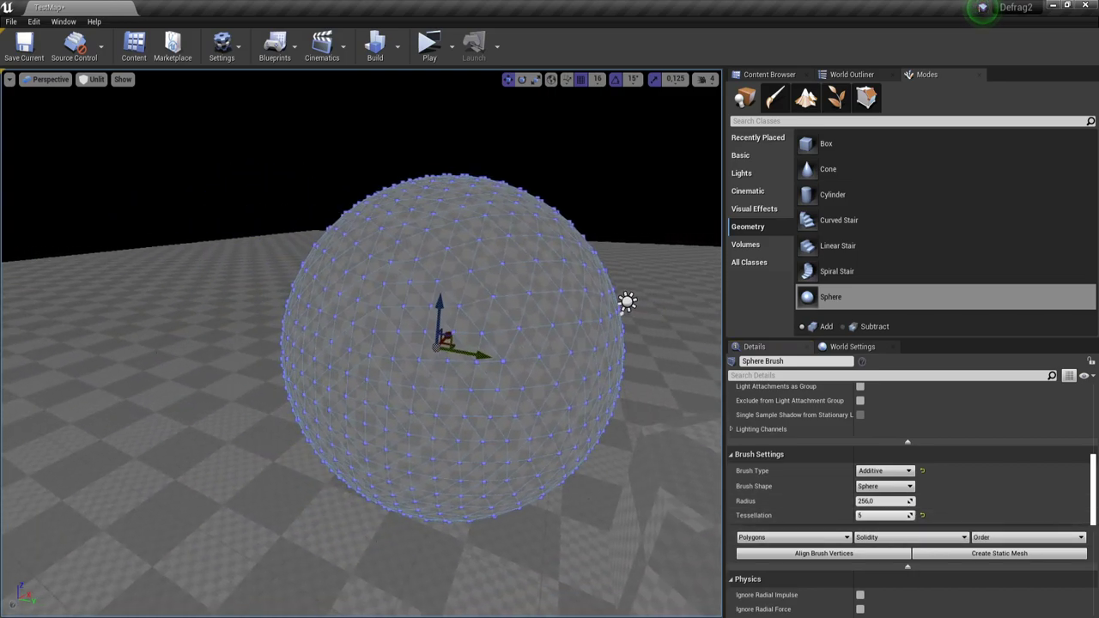
- Reselect the Sphere brush and lower its Tessellation to 2
left_click(608, 463)
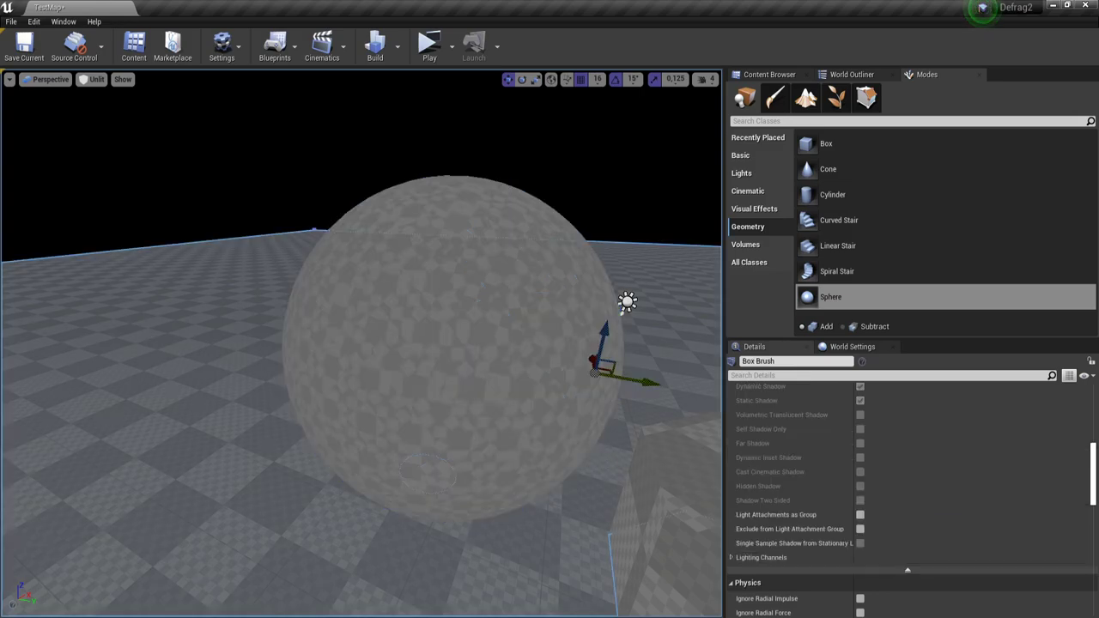
left_click(455, 379)
scroll(918, 554, "up", 3)
scroll(918, 553, "down", 3)
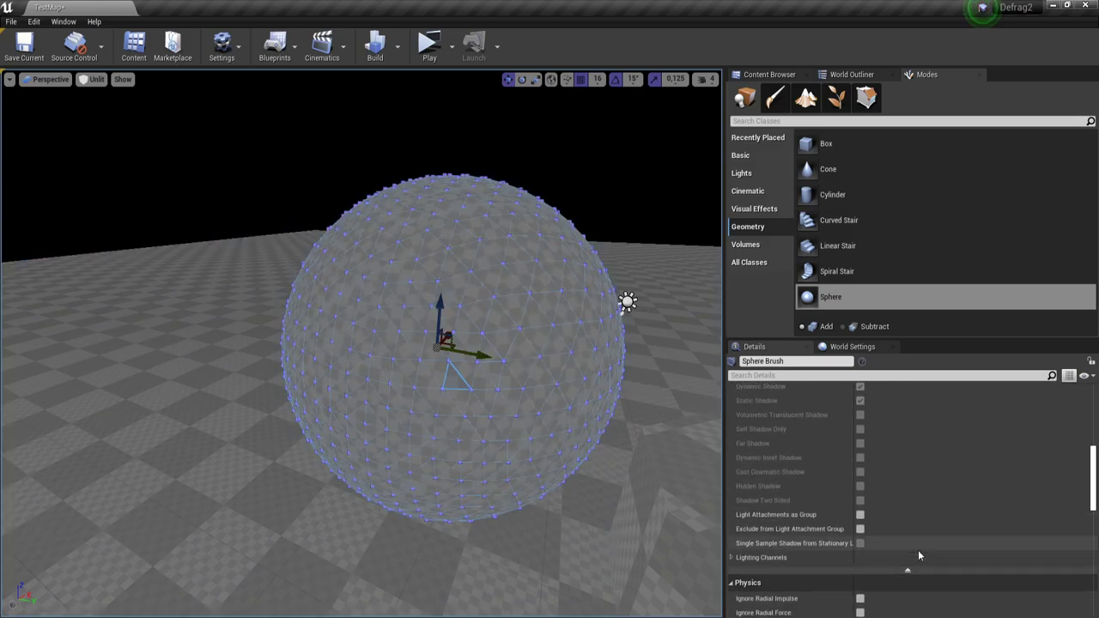
scroll(917, 549, "down", 5)
left_click_drag(884, 501, 876, 501)
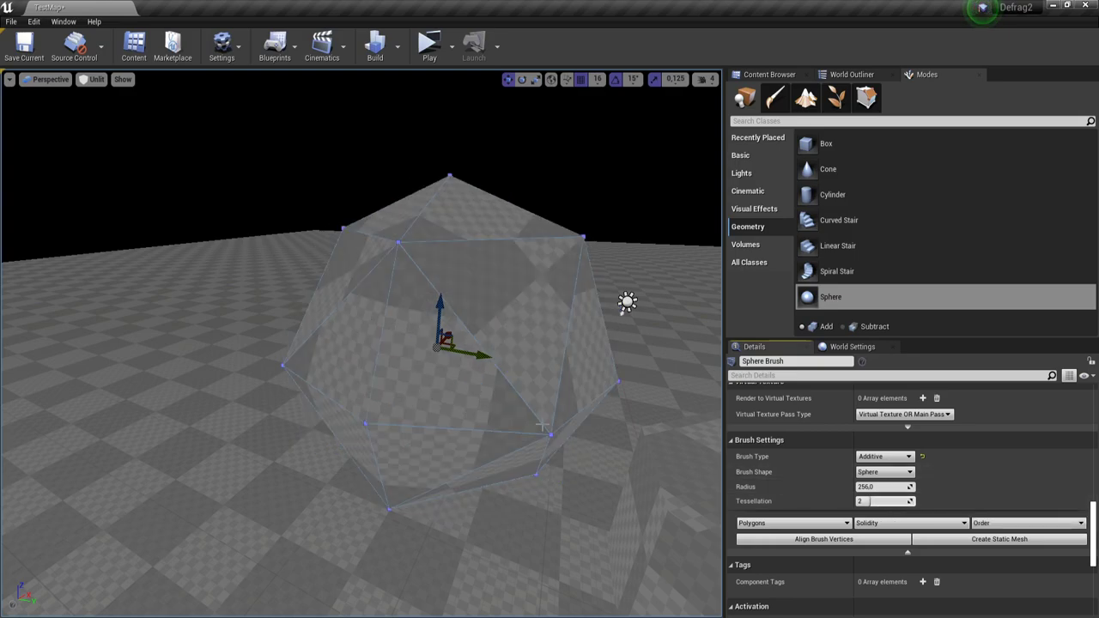
- Increase the Sphere brush's Radius to about 324.5 and view it from farther away
right_click_drag(554, 427, 580, 416)
key("s")
mouse_move(905, 487)
left_mouse_down()
mouse_move(895, 486)
mouse_move(915, 486)
left_mouse_up()
mouse_move(700, 213)
right_mouse_down()
mouse_move(693, 202)
mouse_move(566, 242)
mouse_move(515, 232)
right_mouse_up()
key("s")
key("d")
key("s")
- Examine the Additive and Subtractive brush types for the Sphere brush, keeping it Additive
left_click(892, 456)
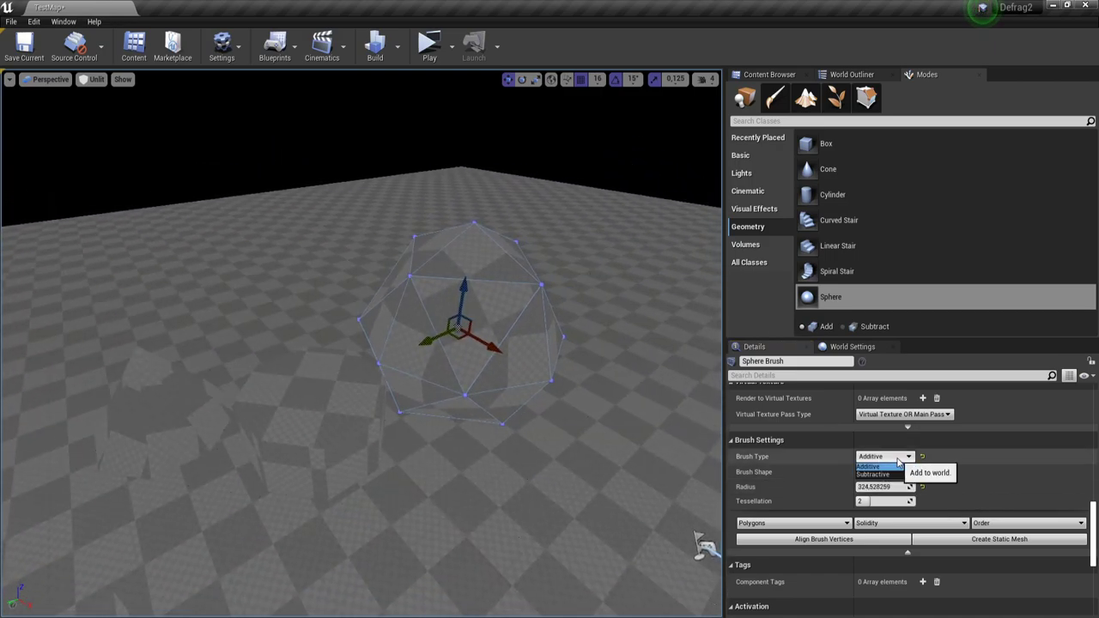
left_click(898, 462)
left_click(892, 456)
left_click(868, 466)
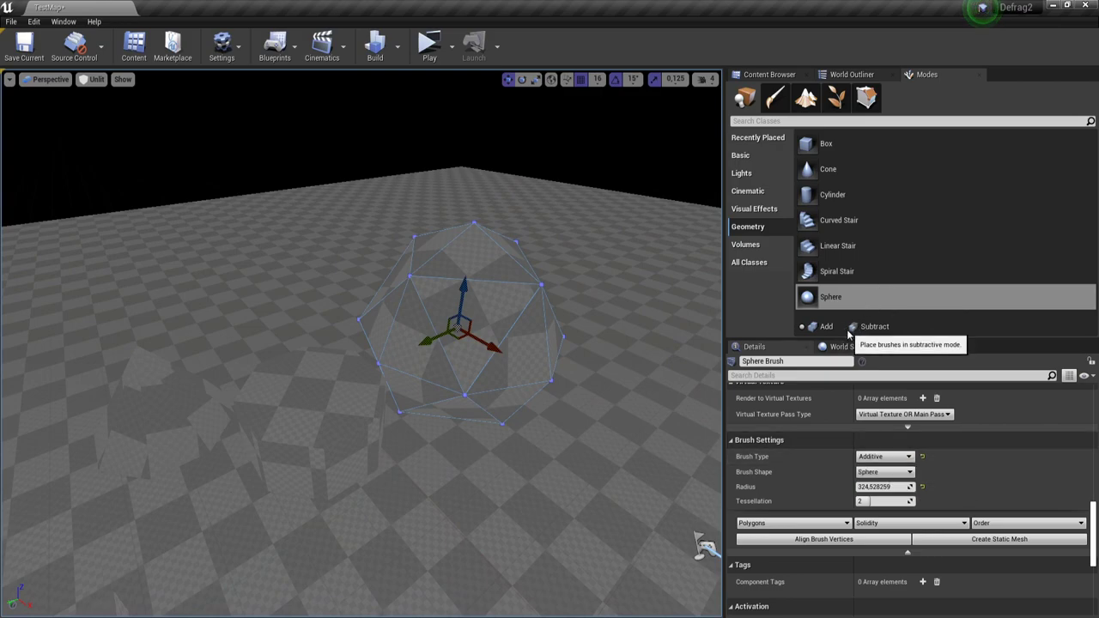
- Switch brush placement to subtractive mode and place a Sphere brush on the floor beside the additive sphere
left_click(852, 326)
mouse_move(830, 296)
left_mouse_down()
mouse_move(773, 433)
mouse_move(576, 520)
mouse_move(446, 413)
left_mouse_up()
right_click_drag(556, 502, 591, 492)
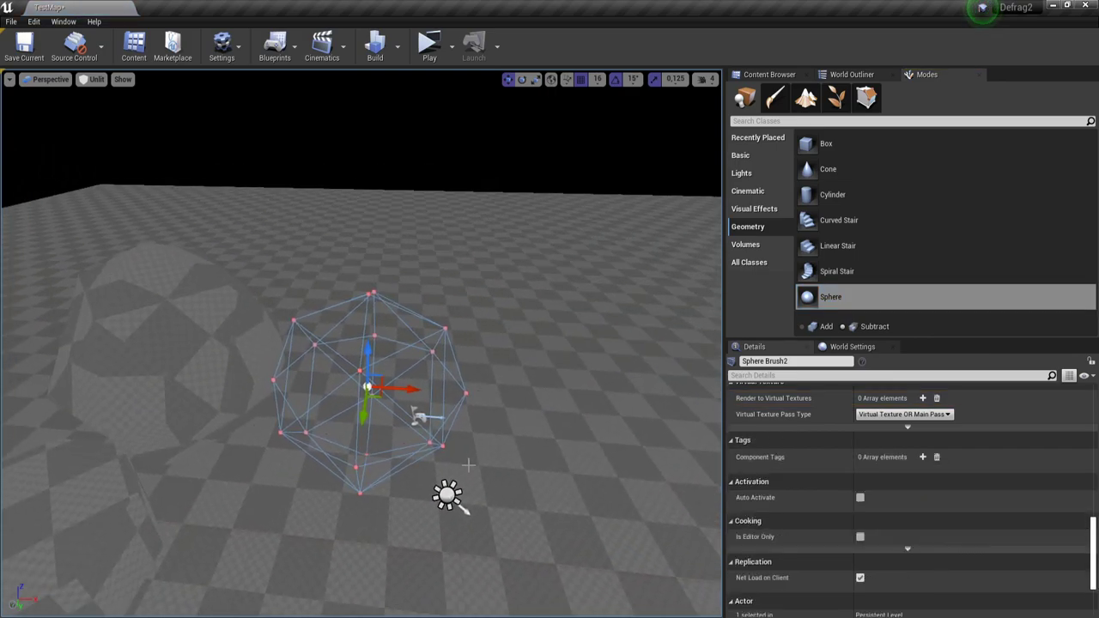
- Delete the subtractive Sphere brush and switch brush placement back to additive mode
key("Delete")
left_click(801, 326)
mouse_move(601, 361)
right_mouse_down()
mouse_move(412, 386)
mouse_move(317, 447)
mouse_move(335, 464)
mouse_move(266, 446)
mouse_move(387, 369)
mouse_move(463, 446)
mouse_move(265, 463)
right_mouse_up()
key("w")
key("s")
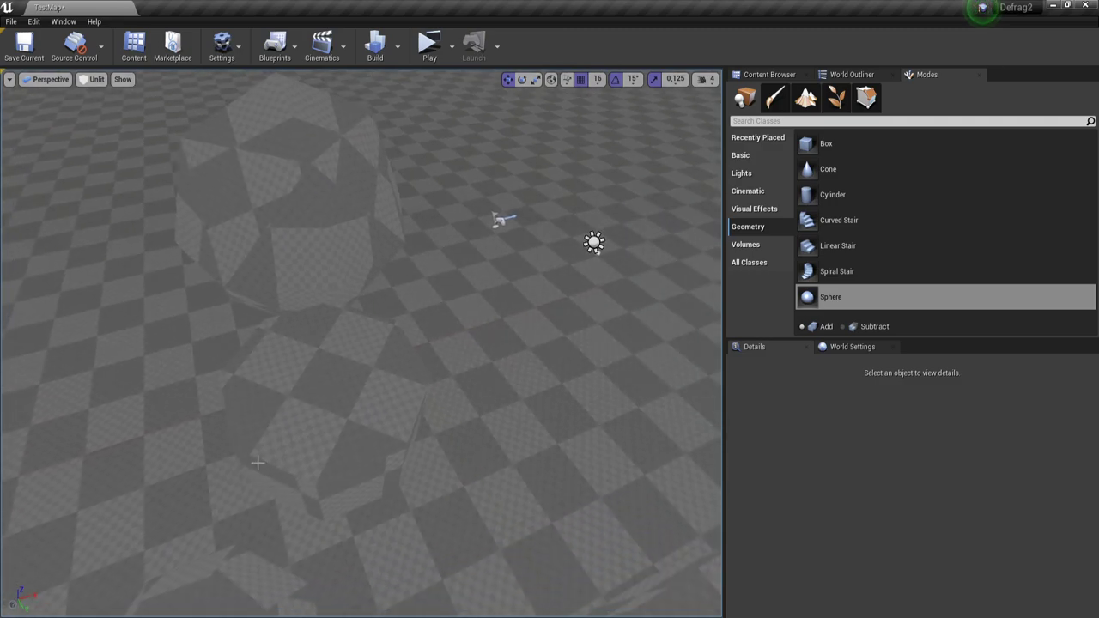
- Select the Cylinder brush on the floor and set its Brush Type to Subtractive
left_click(226, 459)
left_click(344, 438)
key("s")
mouse_move(386, 436)
right_mouse_down()
mouse_move(463, 386)
mouse_move(447, 404)
right_mouse_up()
key("a")
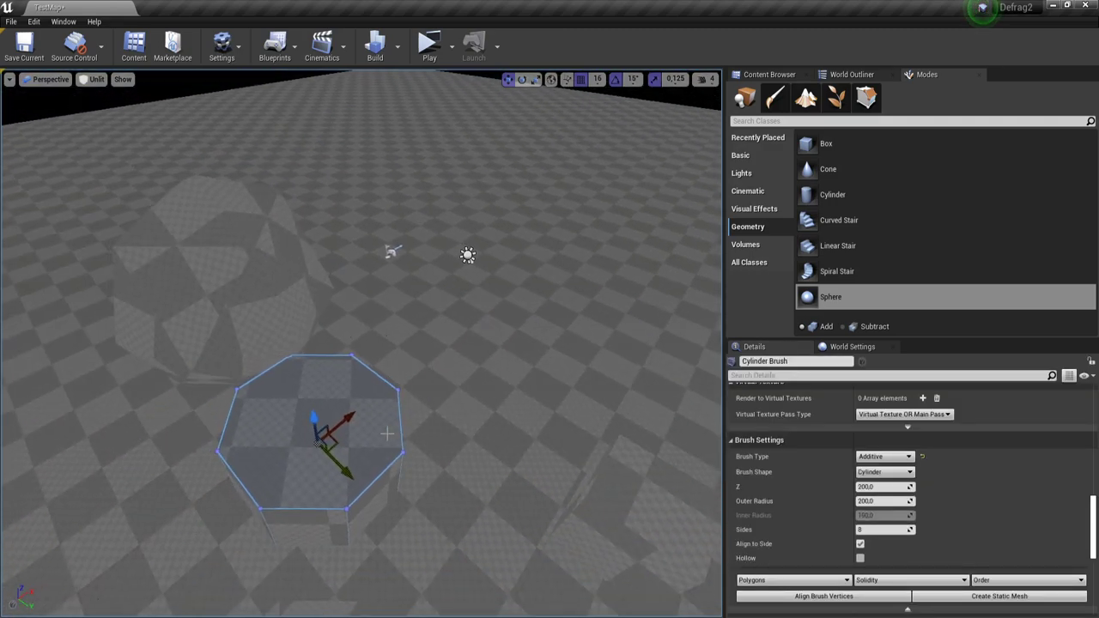
key("s")
mouse_move(610, 475)
right_mouse_down()
mouse_move(635, 532)
mouse_move(601, 583)
mouse_move(703, 583)
mouse_move(669, 515)
right_mouse_up()
key("w")
right_click_drag(323, 69, 283, 73)
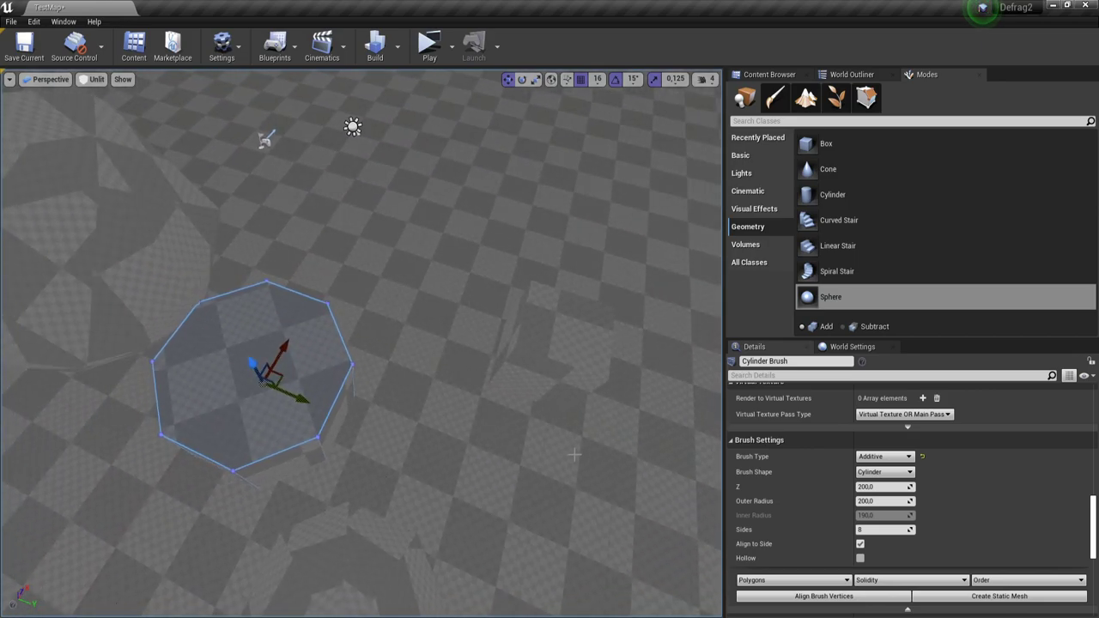
left_click(884, 456)
left_click(899, 472)
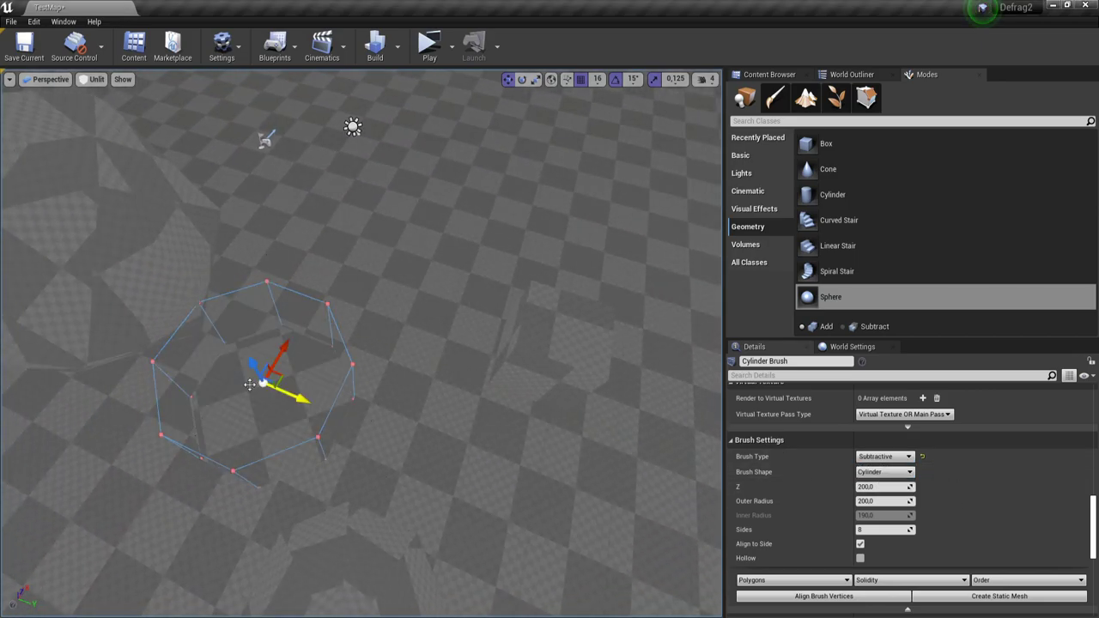
- Raise the subtractive Cylinder brush above the floor and move it along Y to overlap the sphere's base
left_click_drag(254, 364, 237, 333)
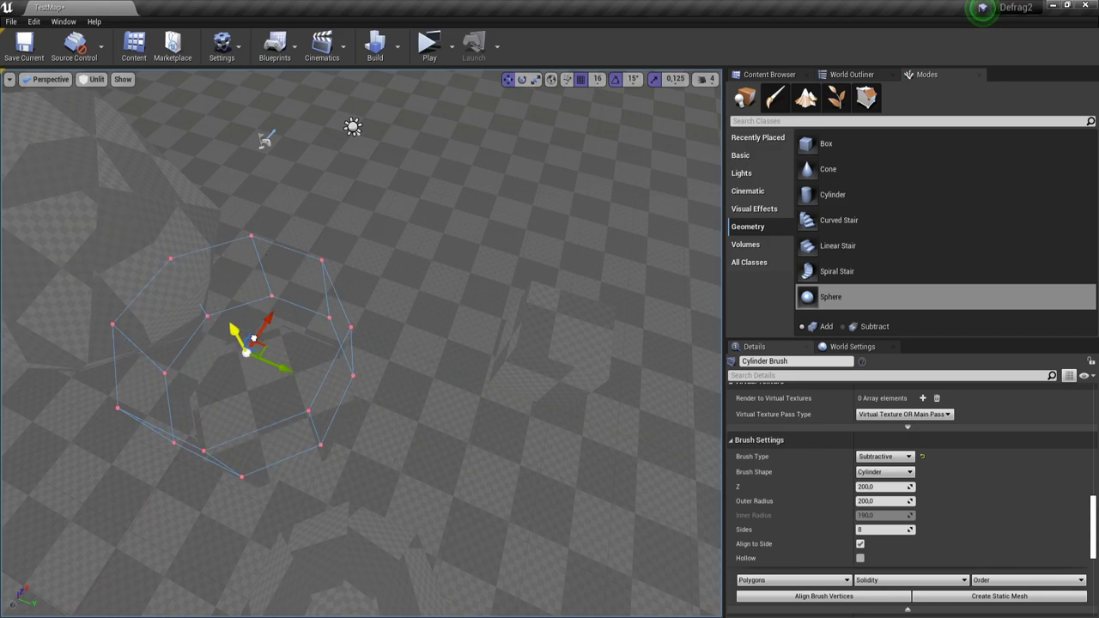
right_click_drag(306, 377, 241, 347)
left_click_drag(303, 302, 312, 357)
key("w")
mouse_move(410, 317)
right_mouse_down()
mouse_move(378, 351)
mouse_move(349, 357)
right_mouse_up()
left_click_drag(386, 283, 385, 183)
key("a")
mouse_move(385, 183)
right_mouse_down()
mouse_move(430, 223)
mouse_move(481, 198)
right_mouse_up()
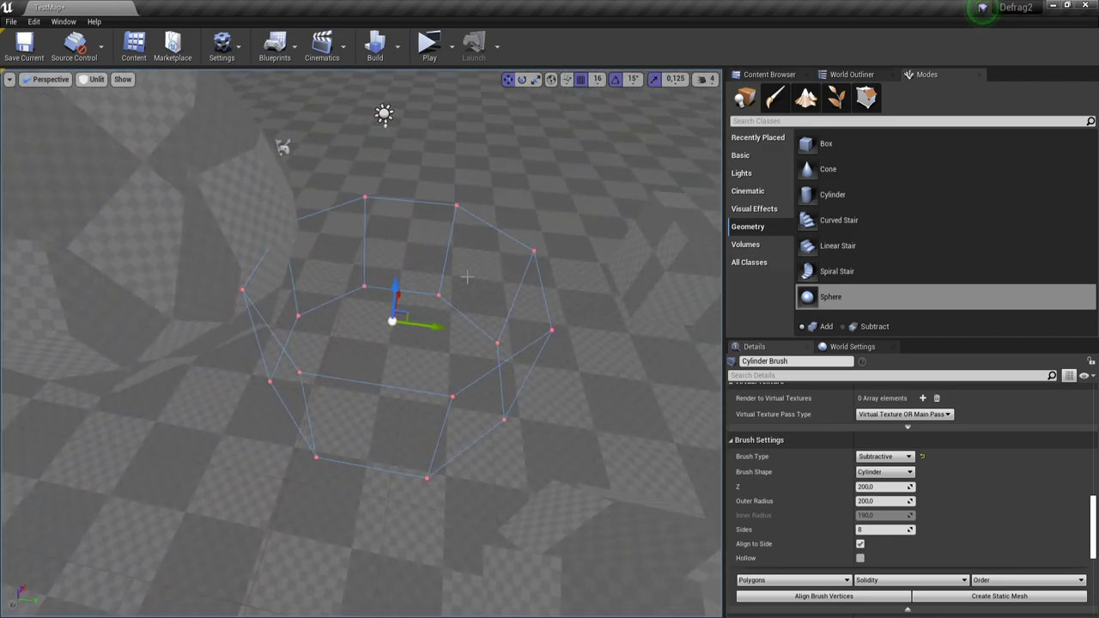
left_click_drag(432, 328, 350, 318)
mouse_move(150, 284)
right_mouse_down()
mouse_move(157, 249)
mouse_move(232, 251)
mouse_move(223, 258)
mouse_move(240, 264)
right_mouse_up()
key("s")
key("w")
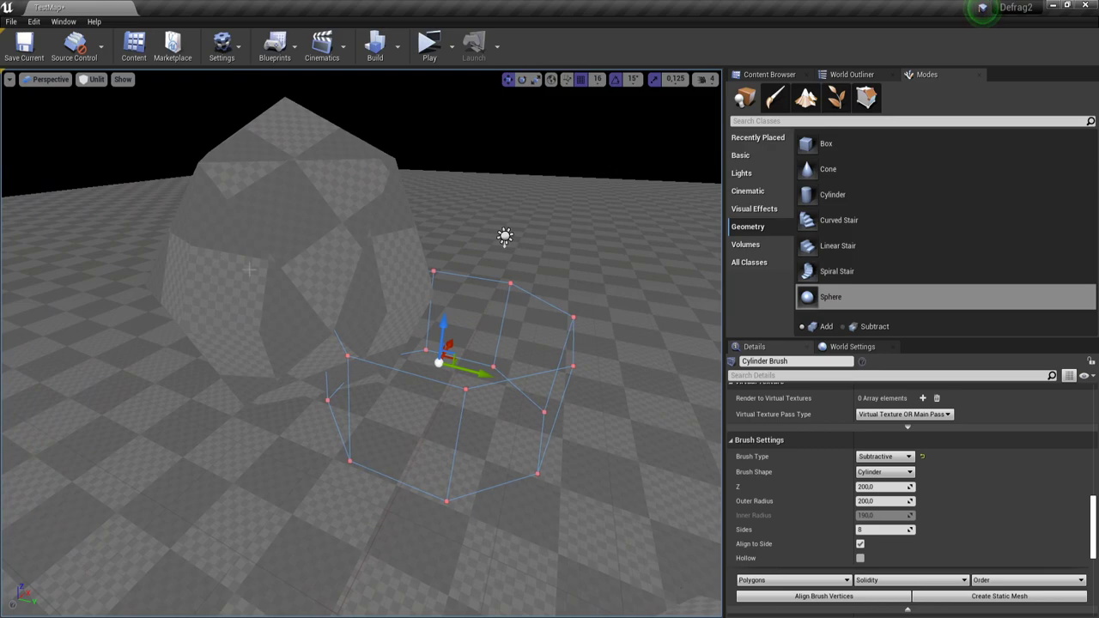
- Select the floor and Sphere brushes in turn, and reselect the subtractive Cylinder brush by its outline in the Top wireframe view
left_click(295, 276)
left_click(417, 413)
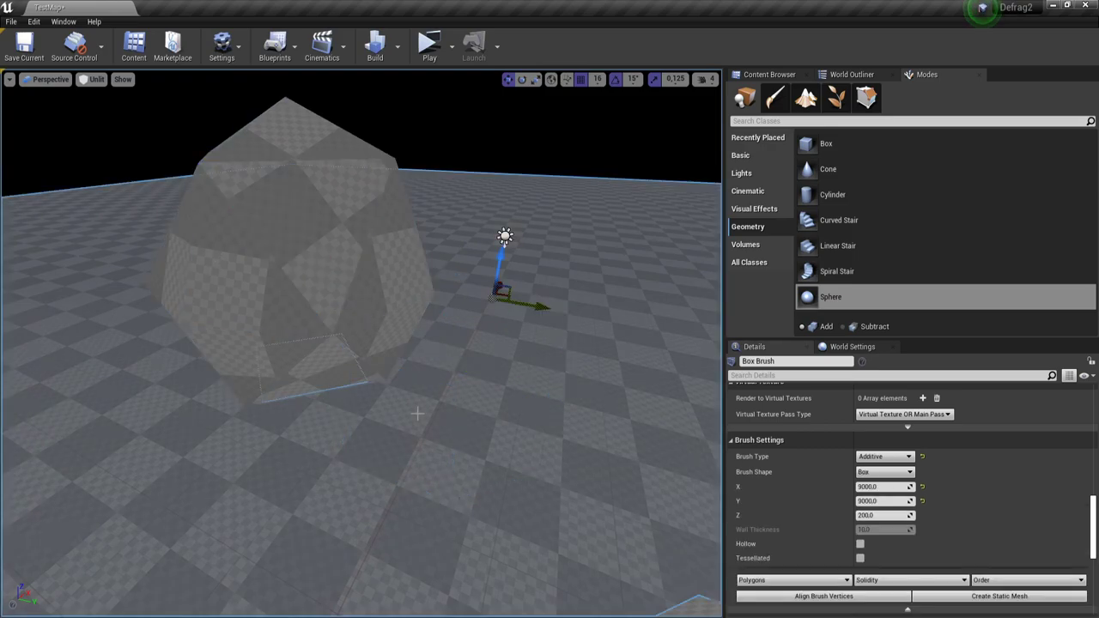
left_click(378, 354)
key("d")
mouse_move(392, 401)
right_mouse_down()
mouse_move(352, 421)
mouse_move(365, 421)
right_mouse_up()
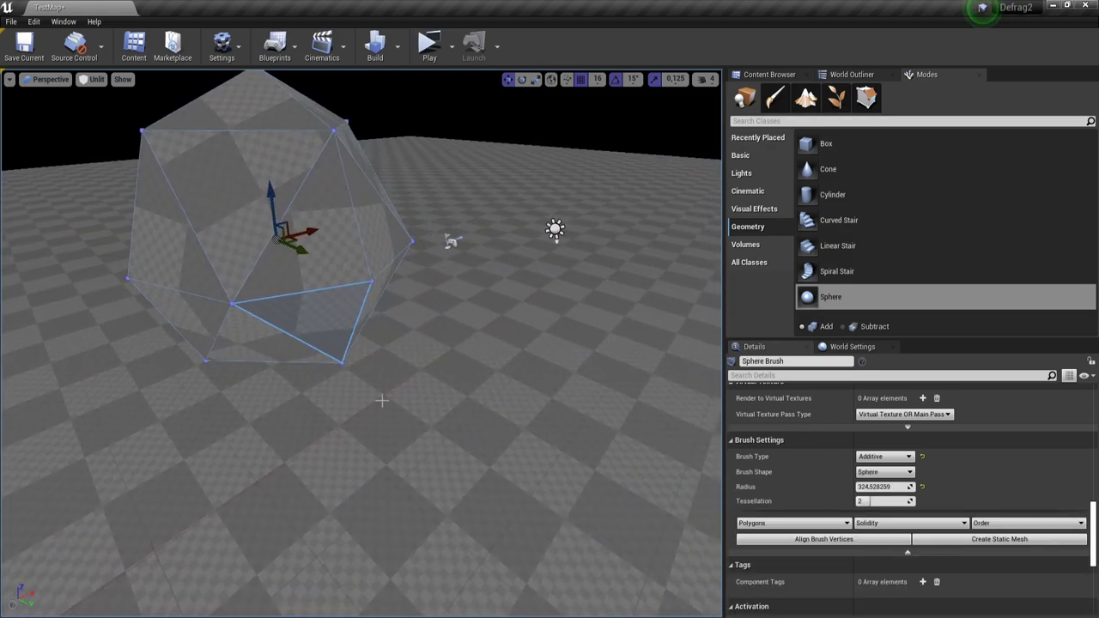
left_click(399, 393)
key("alt+j")
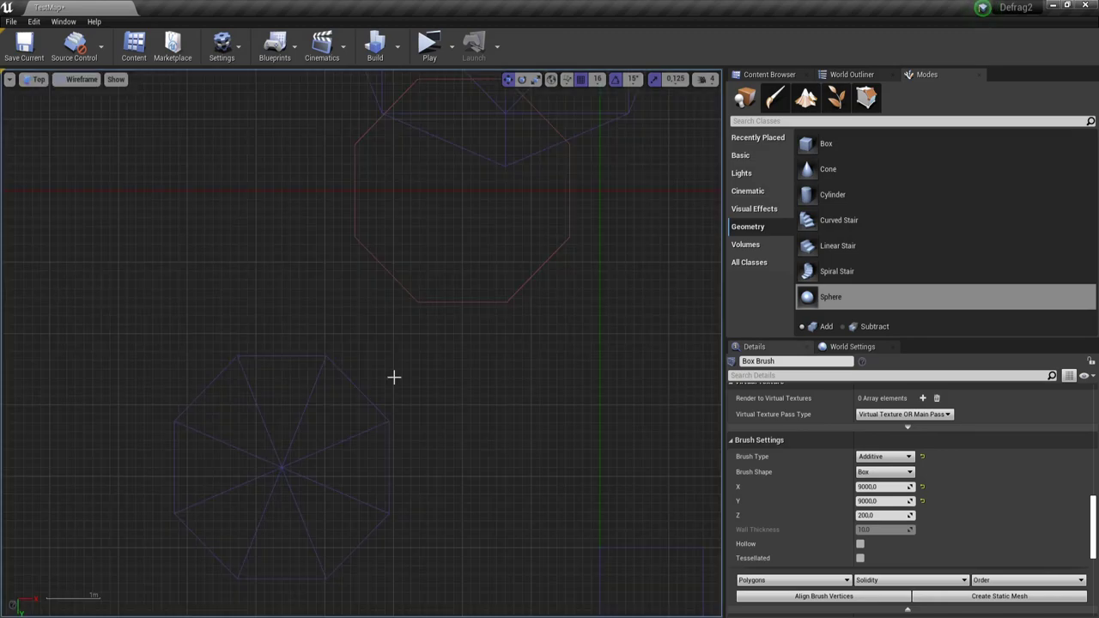
left_click(472, 302)
right_click_drag(516, 330, 496, 405)
key("alt+g")
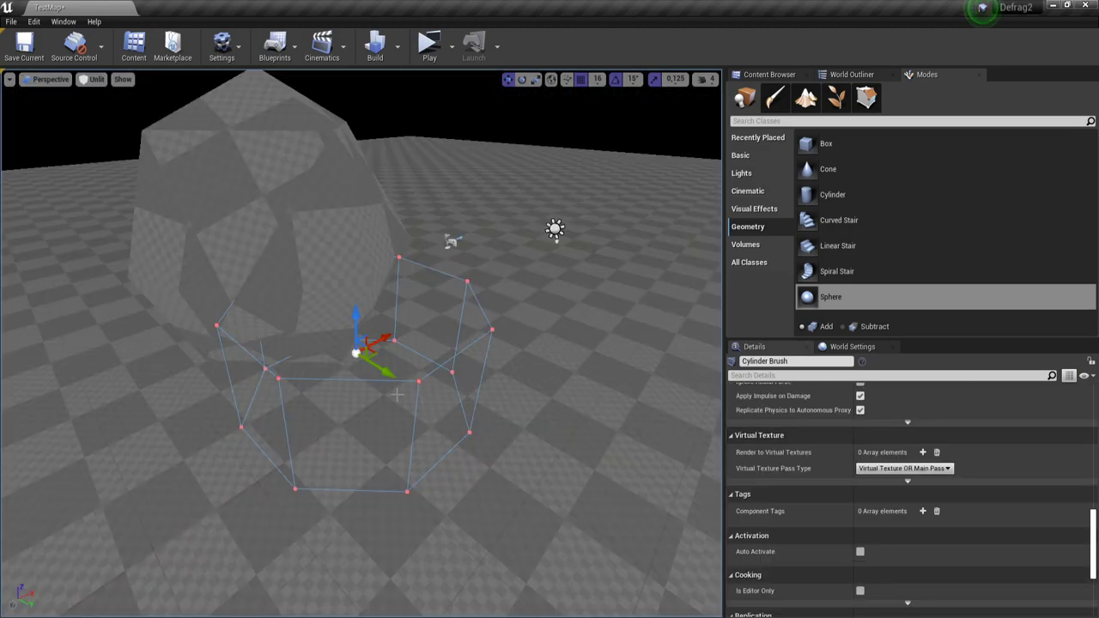
key("a")
right_click_drag(390, 384, 390, 383)
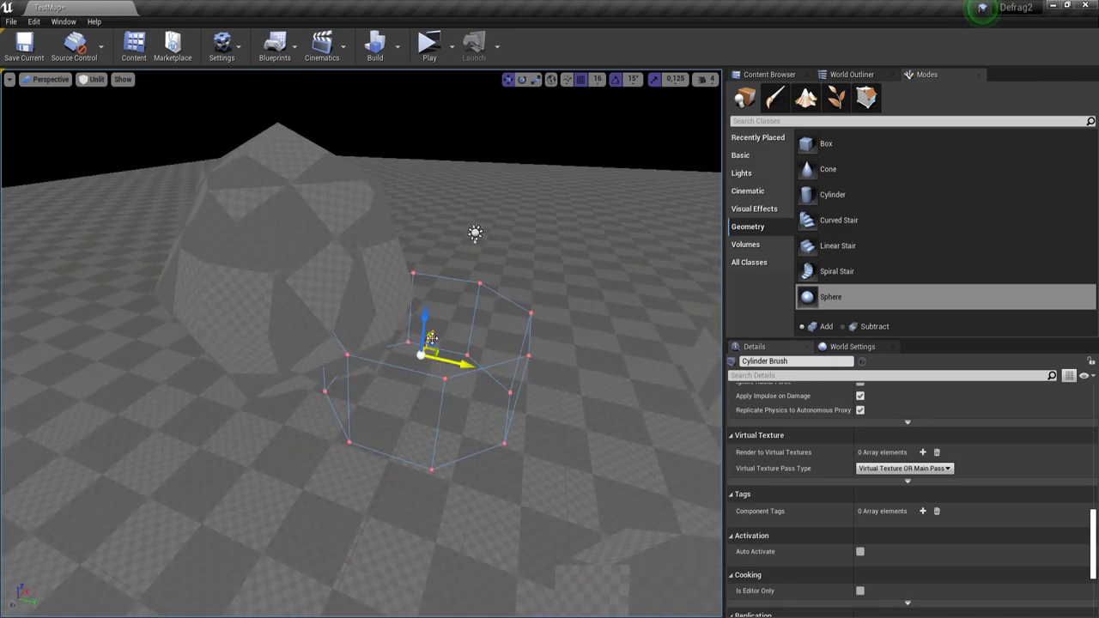
- Move the Cylinder brush along X in the Top view to centre it on the sphere, and check it in perspective
key("alt+j")
scroll(424, 326, "down", 3)
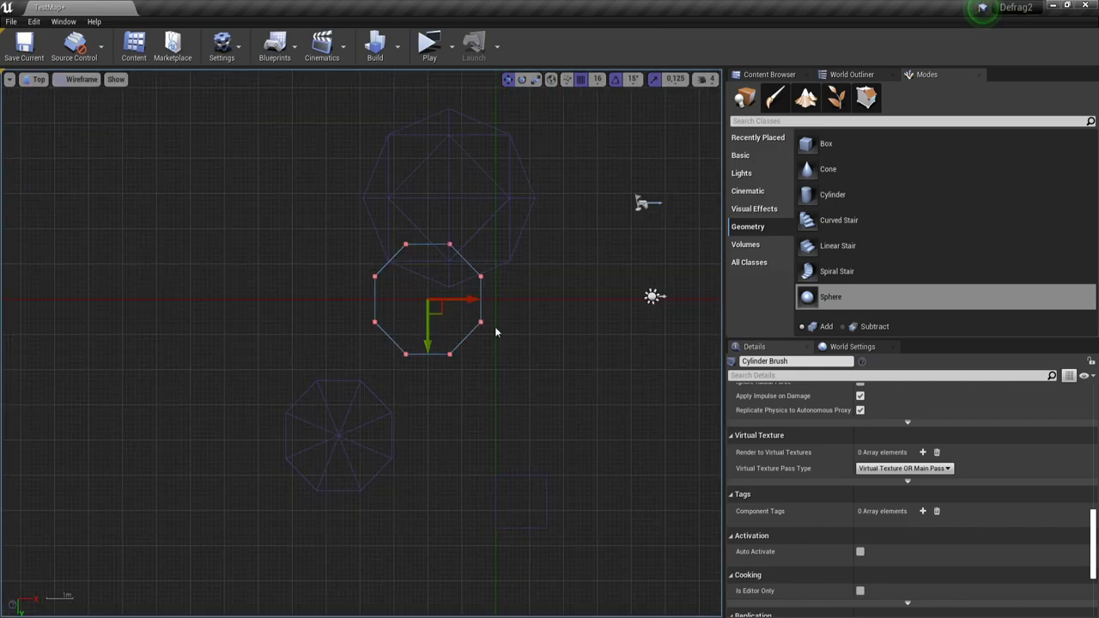
scroll(433, 335, "up", 3)
right_click_drag(439, 297, 422, 363)
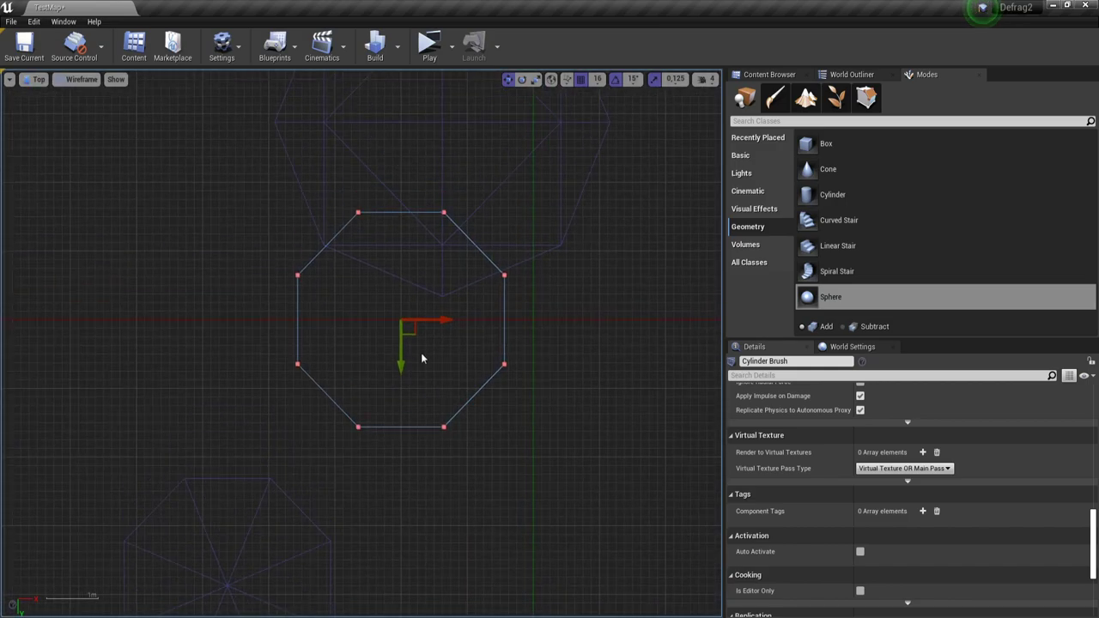
mouse_move(439, 319)
left_mouse_down()
mouse_move(492, 318)
mouse_move(483, 317)
left_mouse_up()
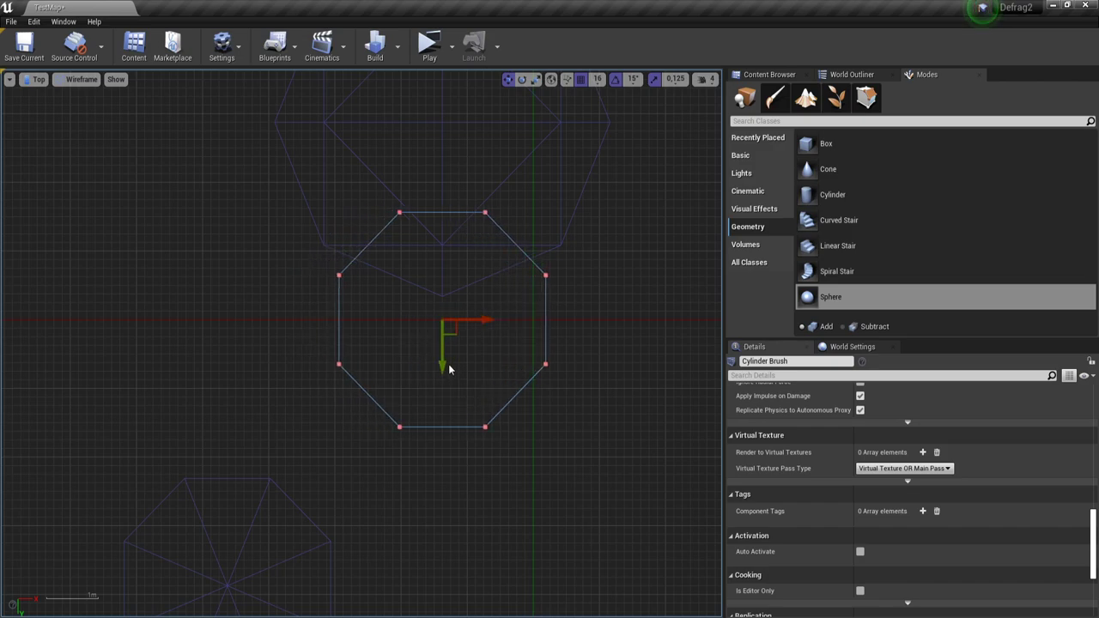
key("alt+g")
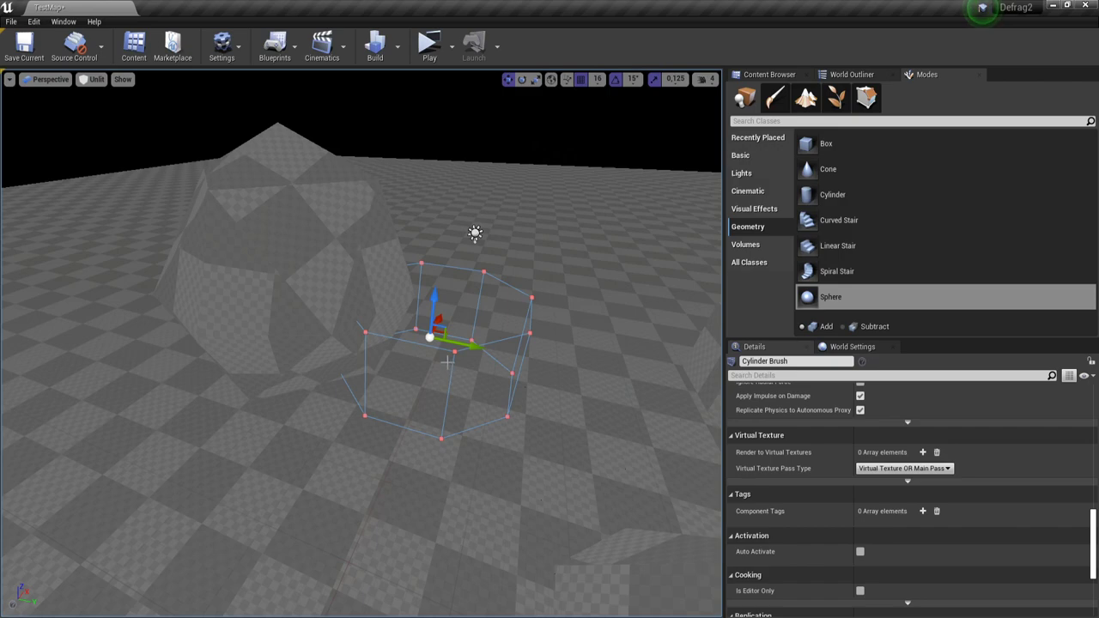
key("alt+j")
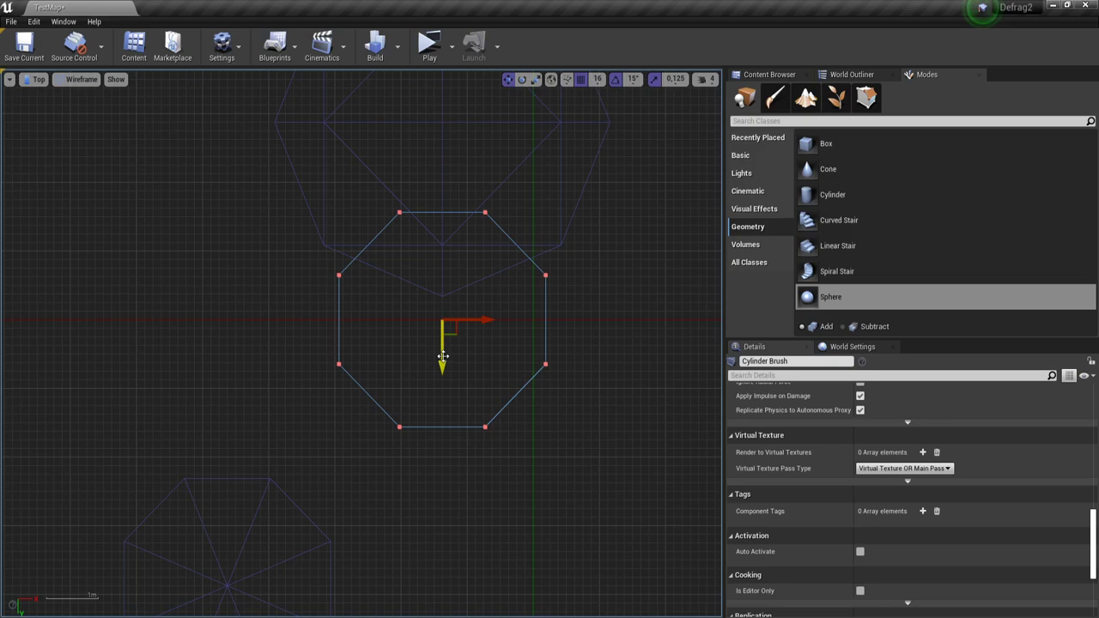
key("alt+g")
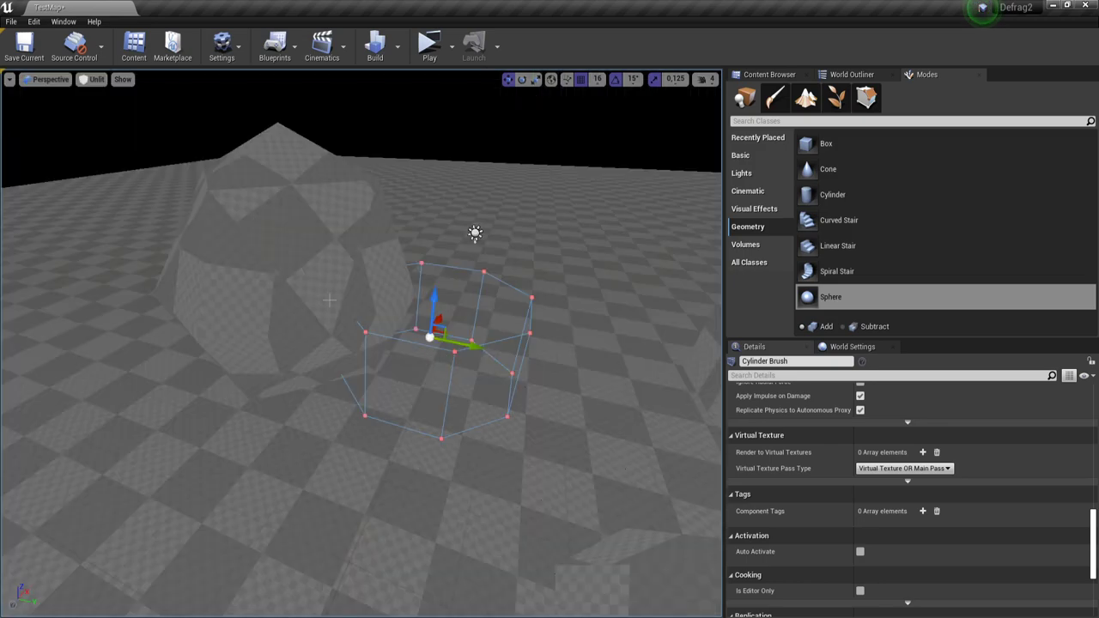
- Select the Sphere brush and change its drawing order to To First
left_click(325, 240)
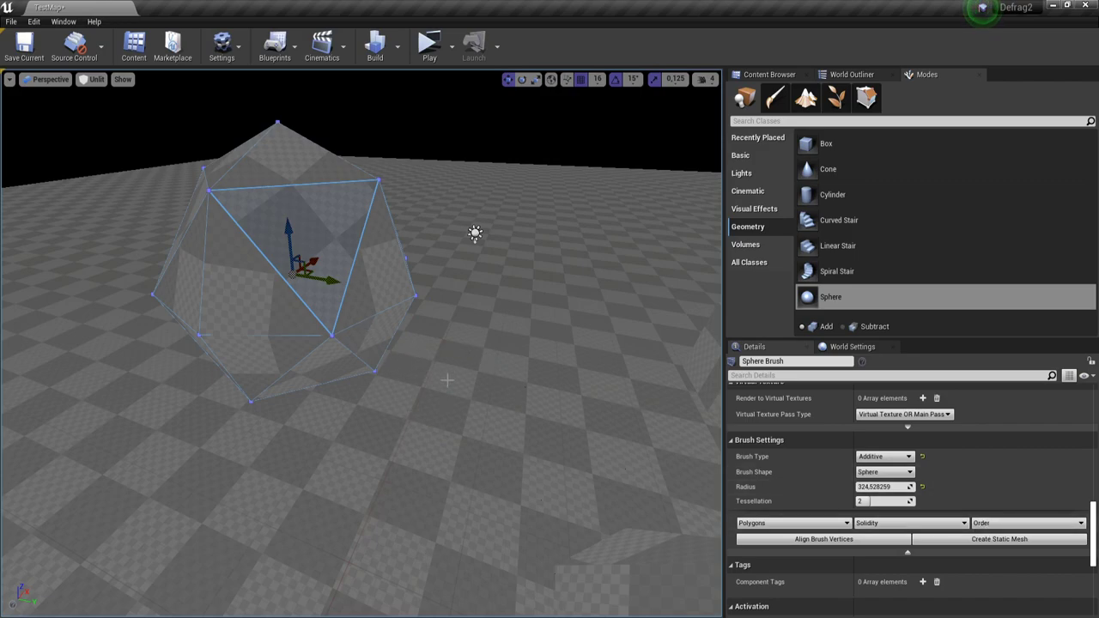
left_click(1041, 524)
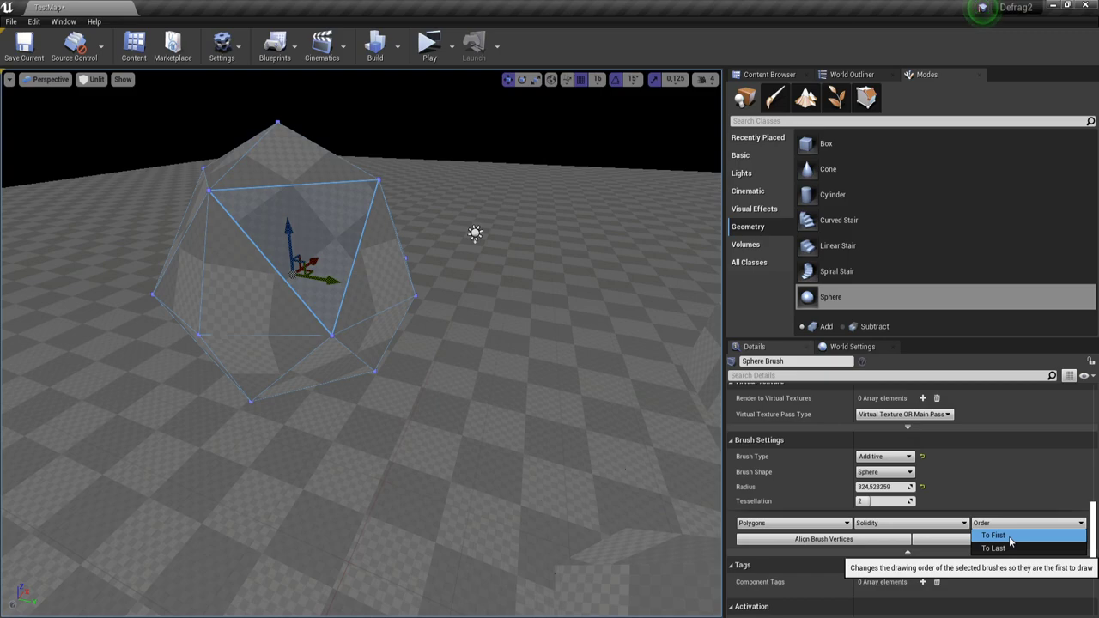
left_click(1010, 539)
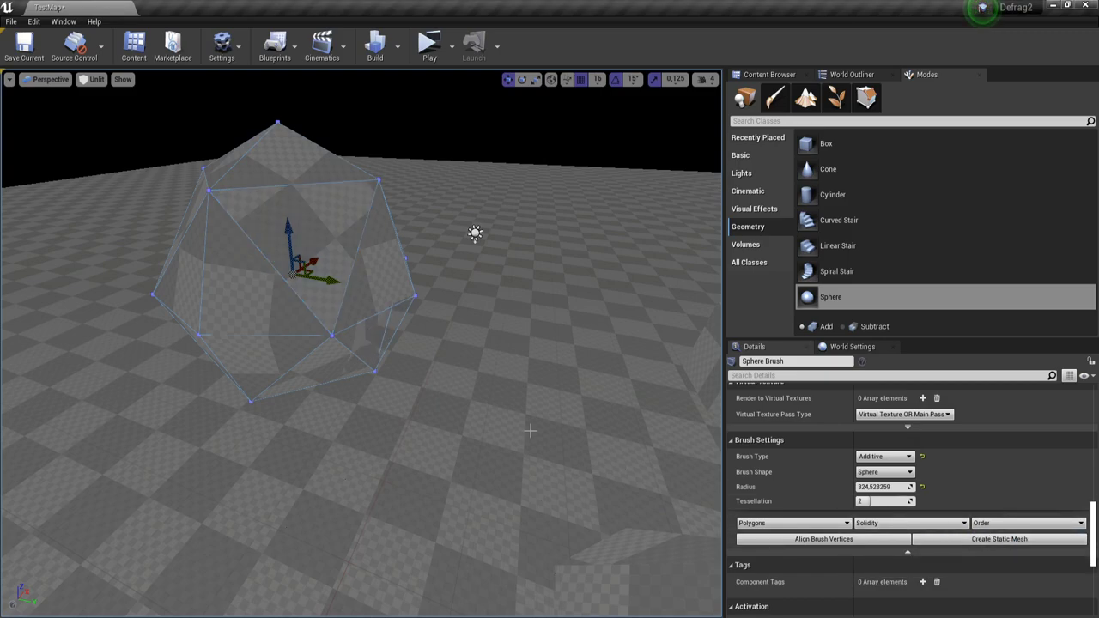
- Inspect the hollow that the subtractive cylinder cuts into the sphere, comparing the Lit and Unlit view modes
left_click(367, 345)
mouse_move(412, 352)
right_mouse_down()
mouse_move(450, 438)
mouse_move(414, 355)
right_mouse_up()
mouse_move(414, 356)
left_mouse_down()
mouse_move(377, 330)
mouse_move(367, 293)
mouse_move(374, 240)
left_mouse_up()
right_click_drag(402, 364, 370, 276)
right_click_drag(335, 339, 331, 338)
left_click(96, 79)
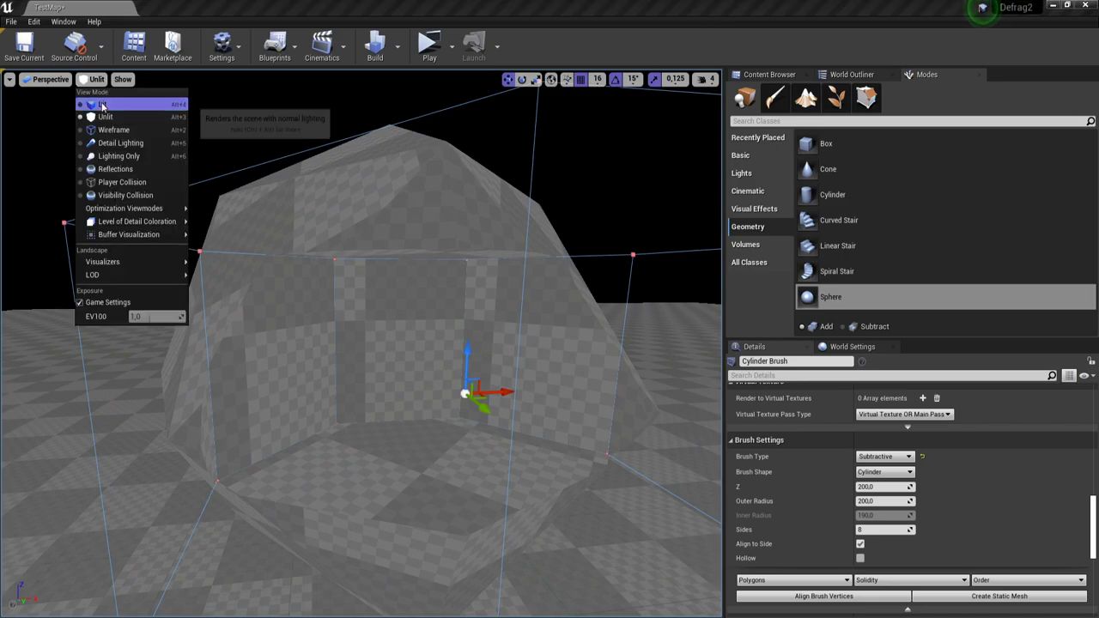
left_click(103, 105)
left_click(105, 117)
right_click_drag(361, 309, 344, 335)
mouse_move(641, 415)
right_mouse_down()
mouse_move(640, 481)
mouse_move(601, 447)
mouse_move(652, 421)
mouse_move(601, 422)
mouse_move(559, 406)
right_mouse_up()
key("Escape")
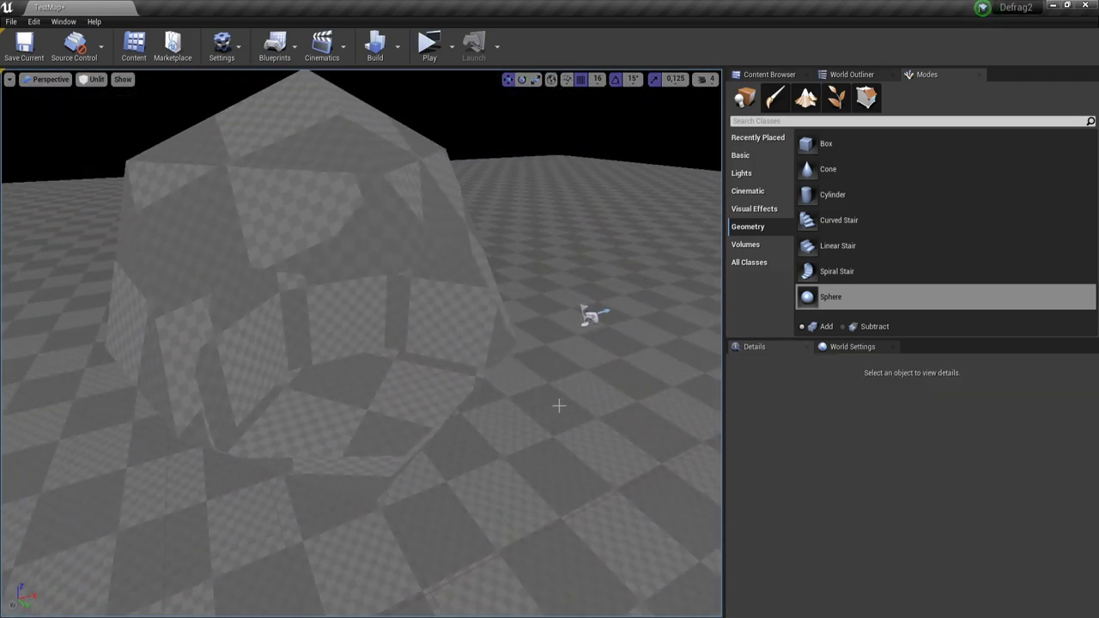
- Select the Cylinder brush through the floor of the hollow and examine the cut's inner walls from several sides
left_click(339, 380)
right_click_drag(339, 380, 335, 309)
key("w")
key("s")
key("w")
key("d")
right_click_drag(517, 294, 360, 294)
key("s")
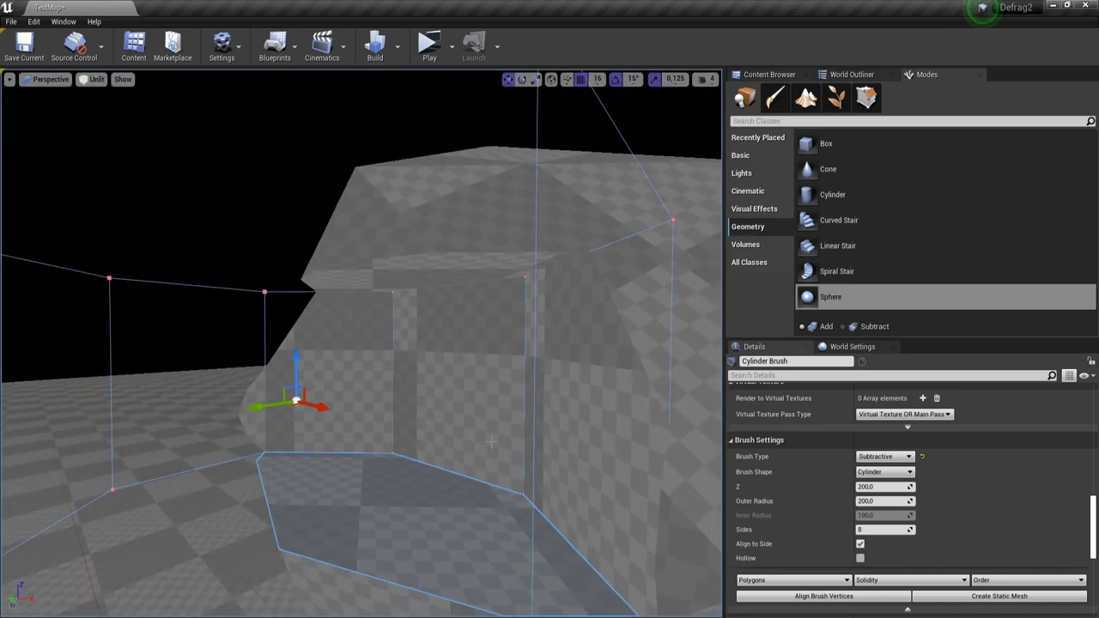
key("a")
mouse_move(401, 456)
right_mouse_down()
mouse_move(532, 456)
mouse_move(644, 507)
mouse_move(669, 502)
right_mouse_up()
key("s")
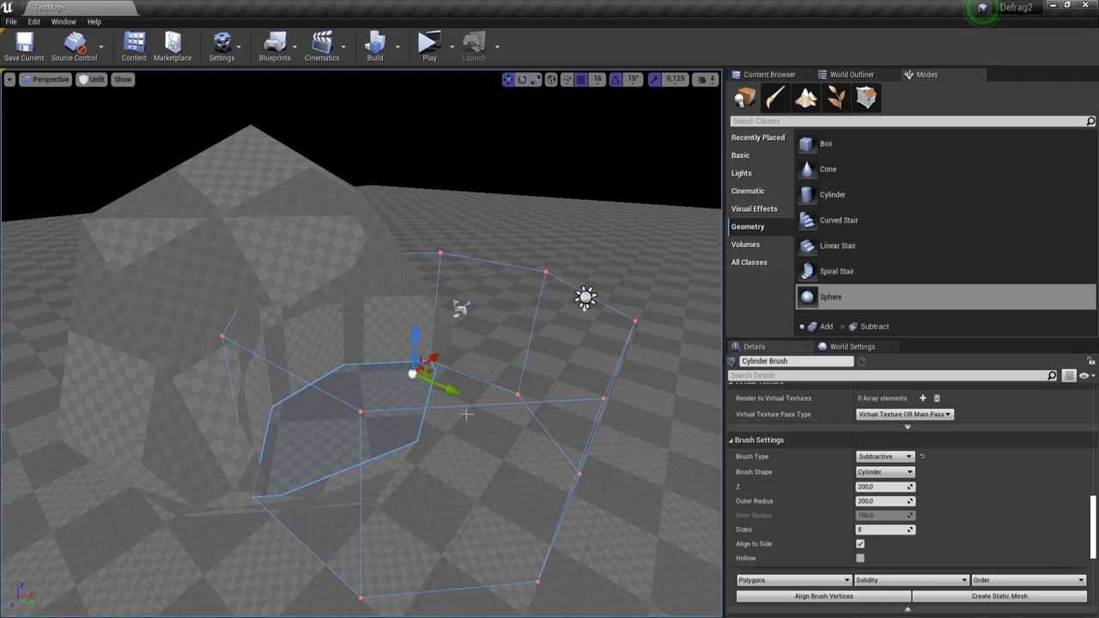
key("s")
mouse_move(405, 441)
right_mouse_down()
mouse_move(481, 524)
mouse_move(502, 490)
mouse_move(382, 443)
mouse_move(432, 458)
mouse_move(434, 532)
right_mouse_up()
- Select the small additive Box brush on the floor and enter Geometry Editing mode
left_click(397, 315)
key("w")
mouse_move(463, 358)
right_mouse_down()
mouse_move(472, 343)
mouse_move(470, 363)
right_mouse_up()
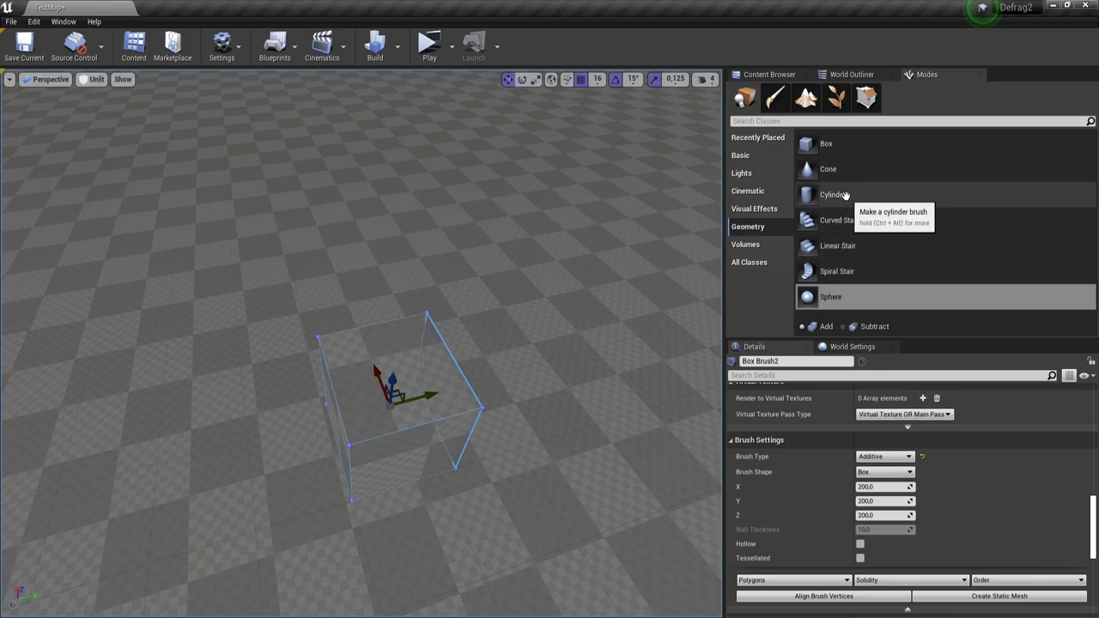
left_click(869, 106)
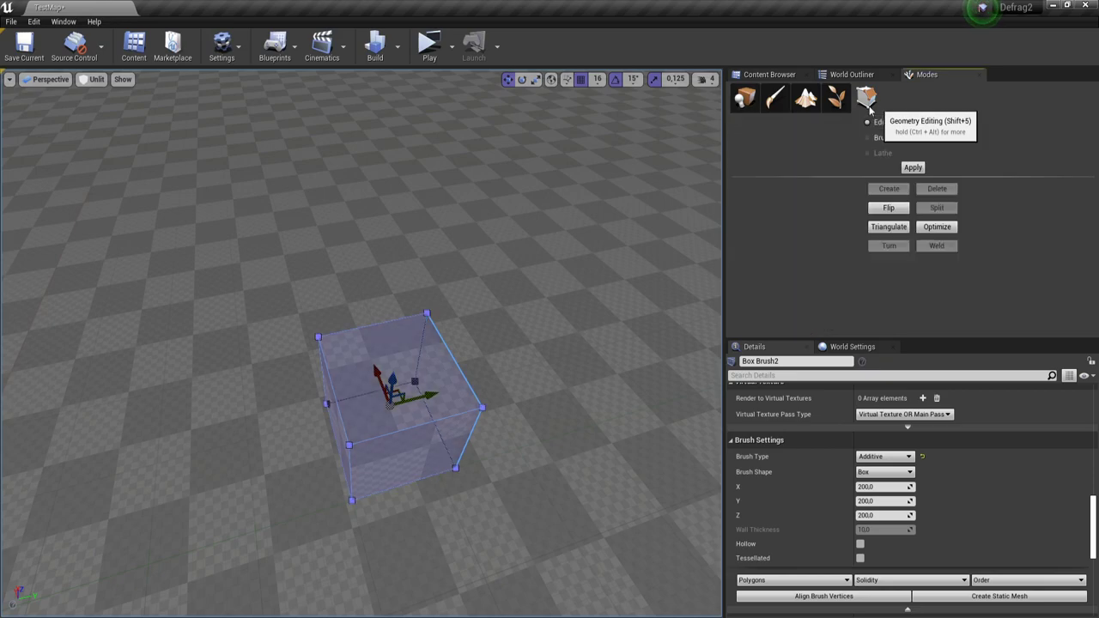
- Revisit the Geometry and Lights placement categories and return to Geometry Editing mode
left_click(754, 103)
left_click(770, 227)
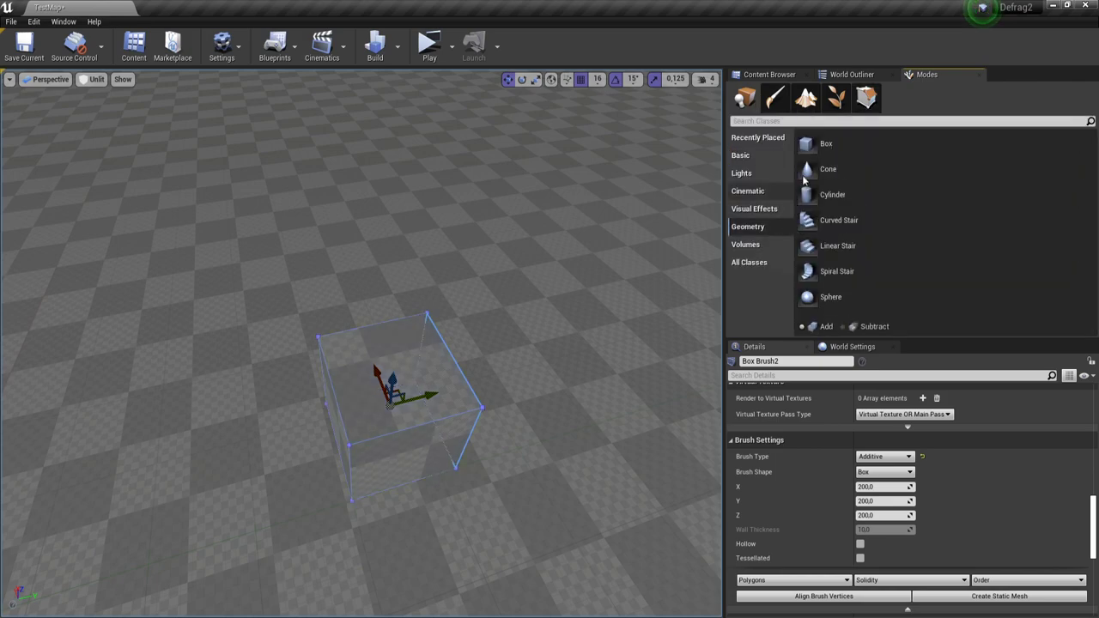
left_click(755, 175)
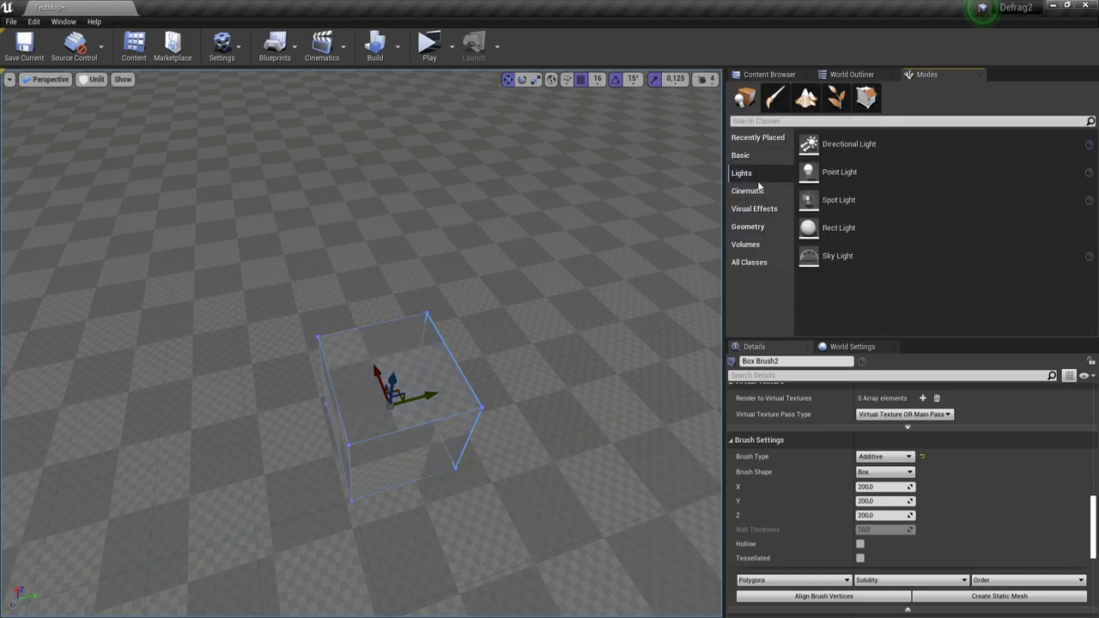
left_click(768, 229)
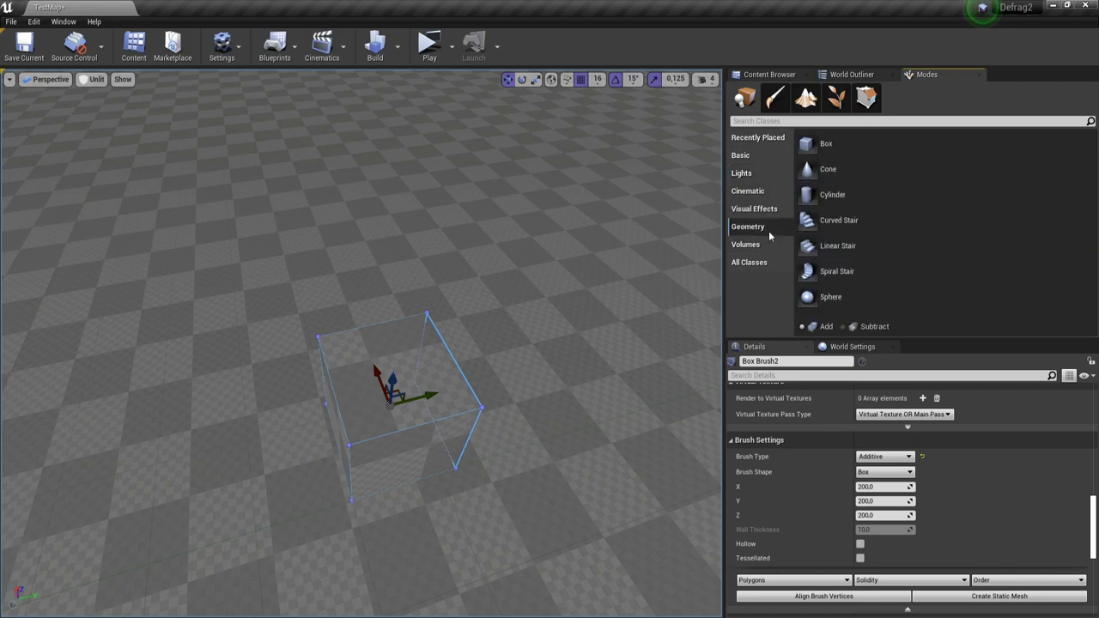
left_click(867, 100)
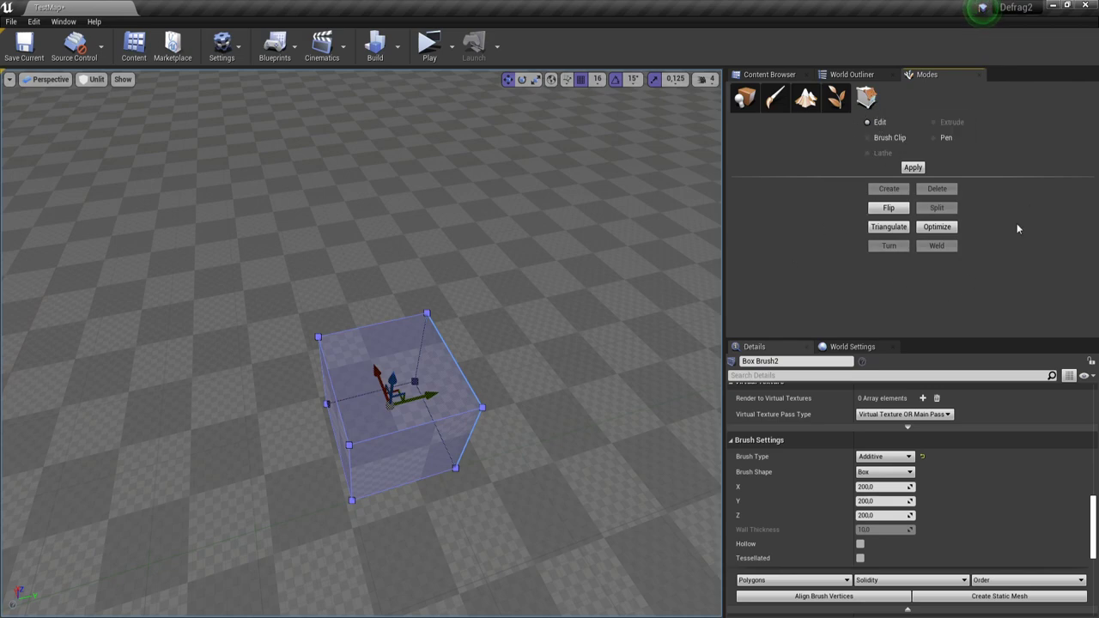
- Try vertex and edge selection on the Box brush, and pull its upper front-left corner vertex outward
right_click_drag(549, 328, 343, 311)
right_click_drag(609, 266, 550, 324)
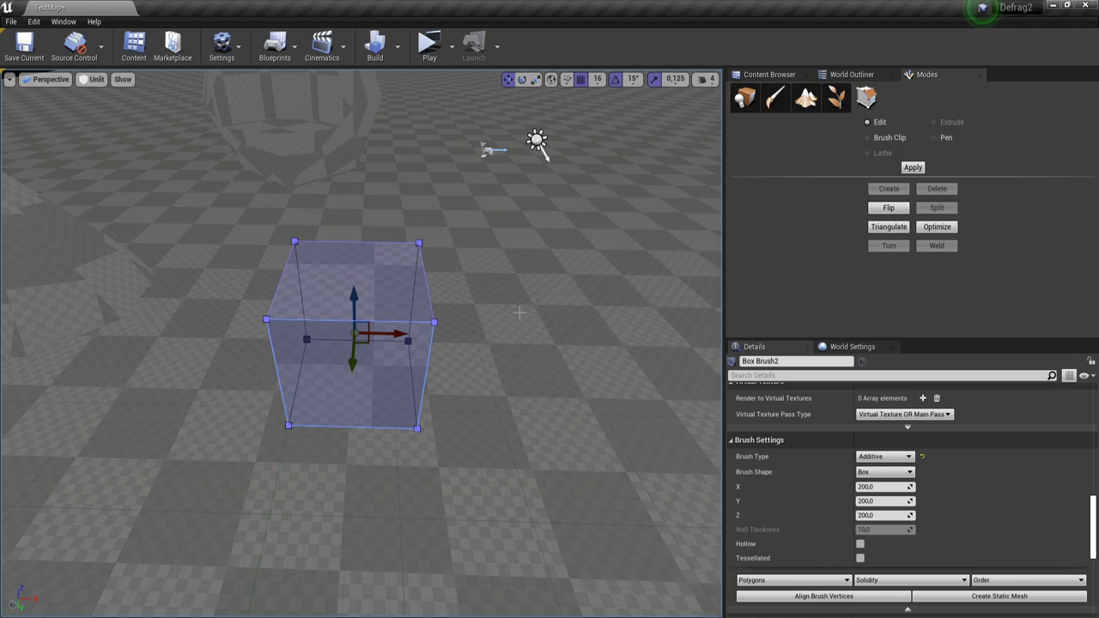
left_click(434, 321)
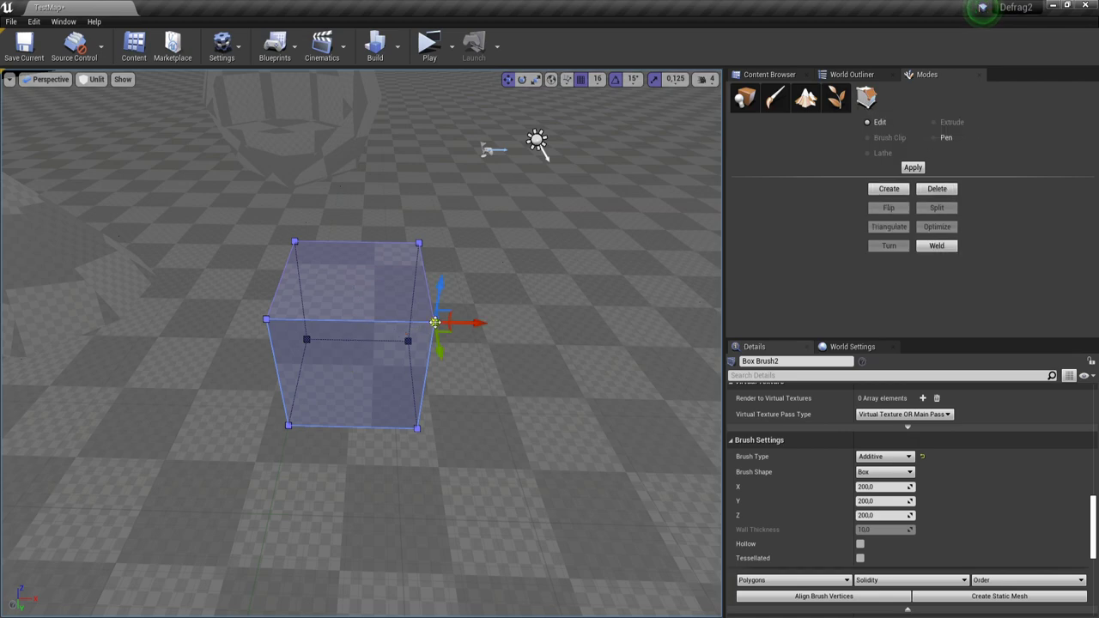
left_click(404, 321)
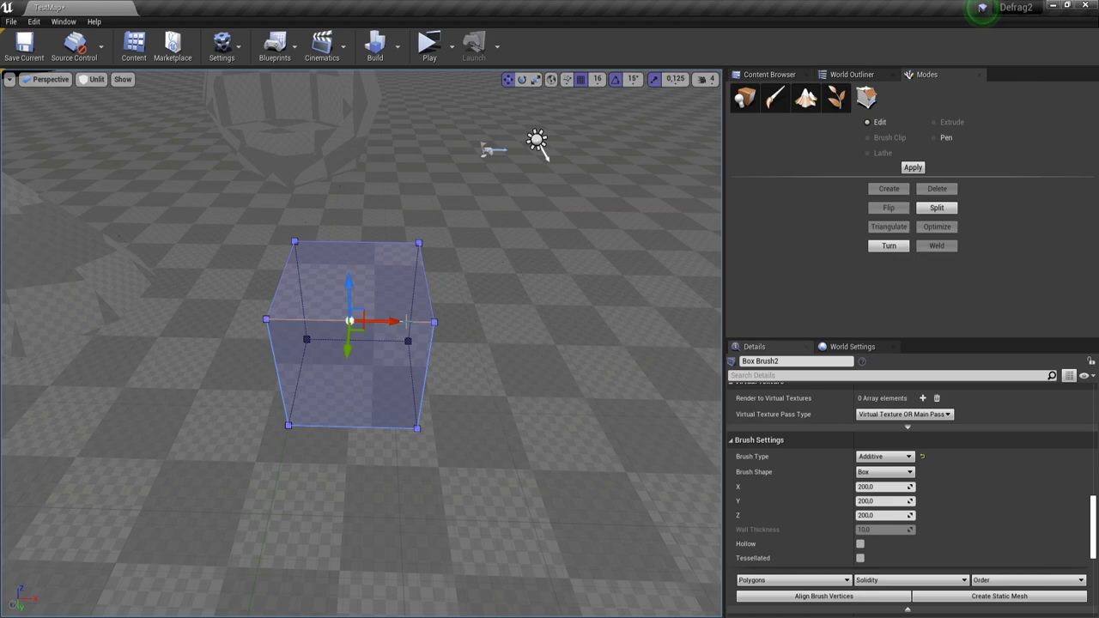
left_click(266, 320)
mouse_move(256, 322)
left_mouse_down()
mouse_move(273, 327)
mouse_move(210, 348)
left_mouse_up()
mouse_move(371, 363)
right_mouse_down()
mouse_move(362, 354)
mouse_move(291, 395)
mouse_move(369, 318)
mouse_move(343, 292)
mouse_move(356, 371)
right_mouse_up()
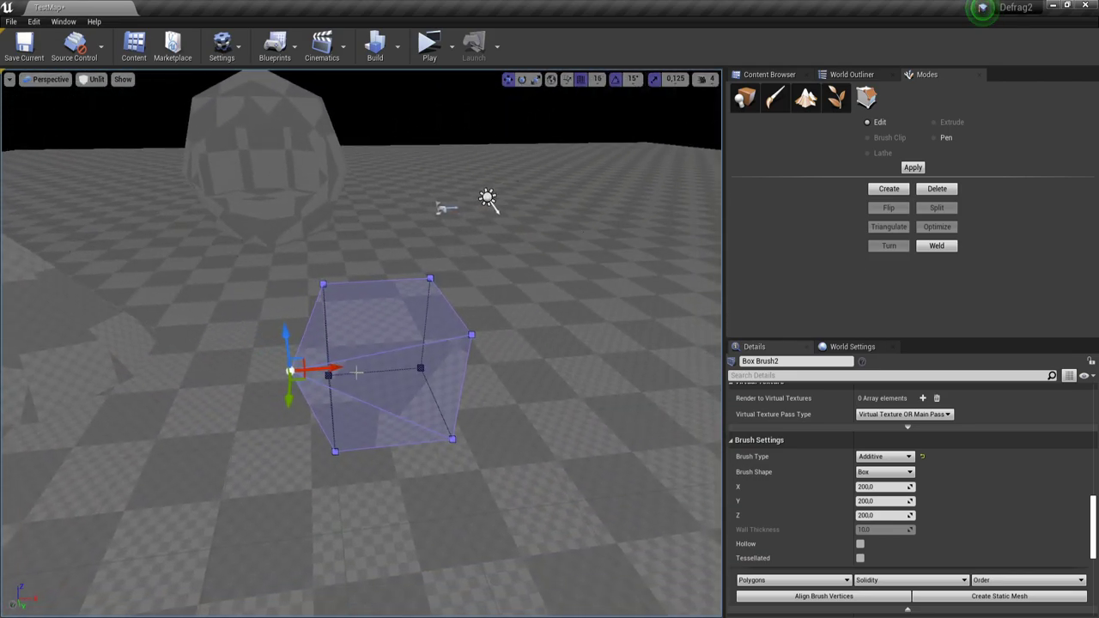
- Undo the corner vertex move and frame the Box brush in the Top wireframe view
key("ctrl+z")
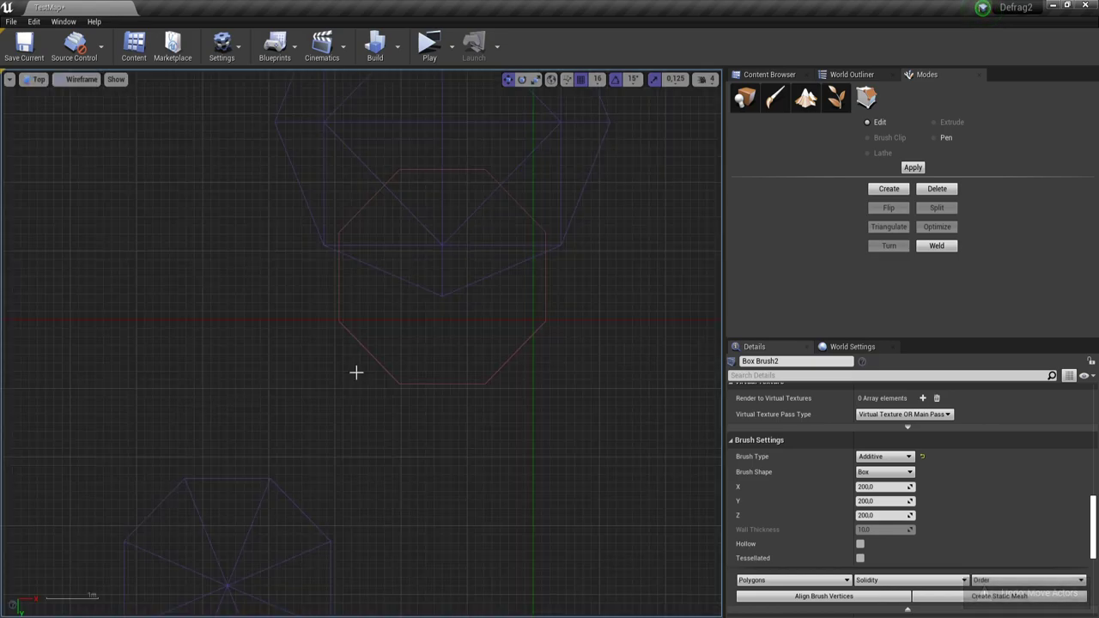
key("alt+j")
scroll(357, 381, "down", 3)
right_click_drag(357, 381, 398, 206)
scroll(475, 350, "up", 5)
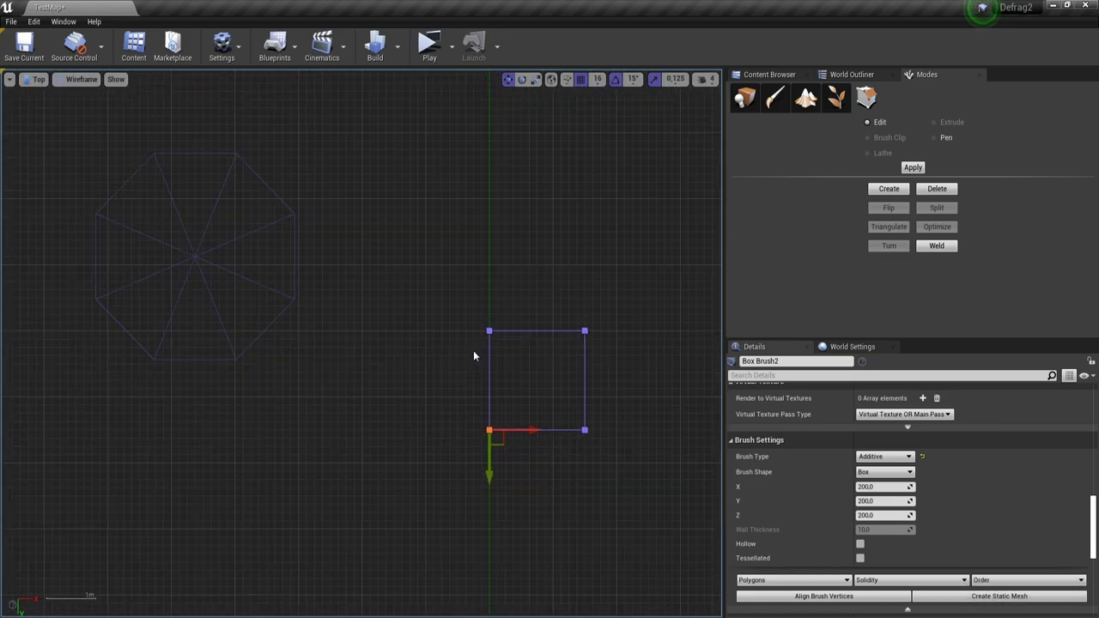
right_click_drag(465, 352, 379, 281)
scroll(502, 314, "up", 3)
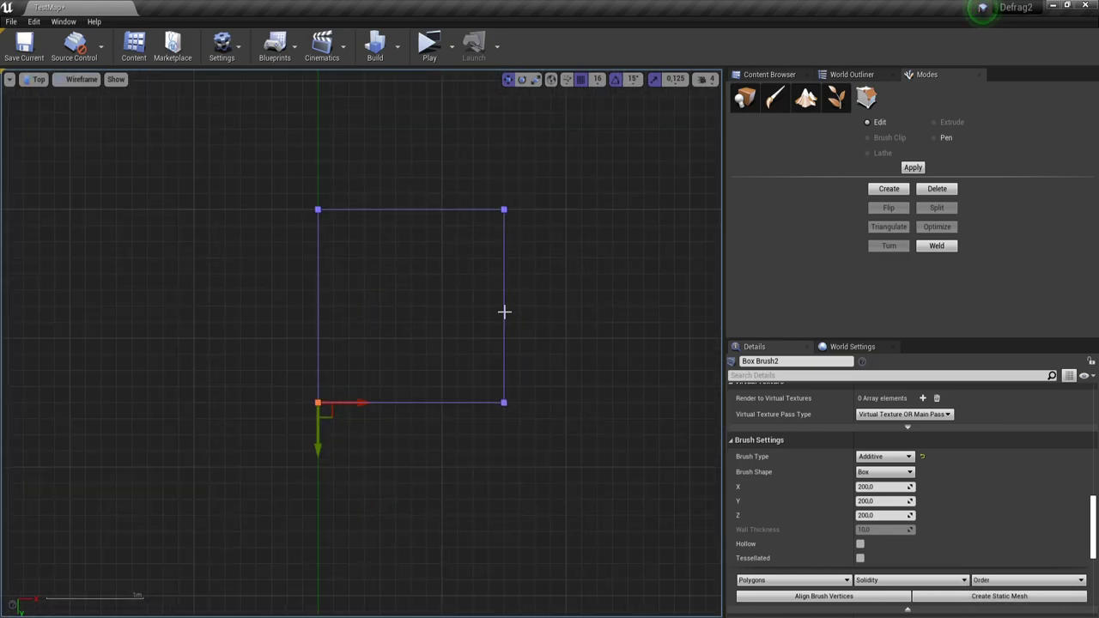
- Multi-select the Box brush's four upper corner vertices one by one in perspective, and clear the selection
key("alt+g")
left_click(471, 334)
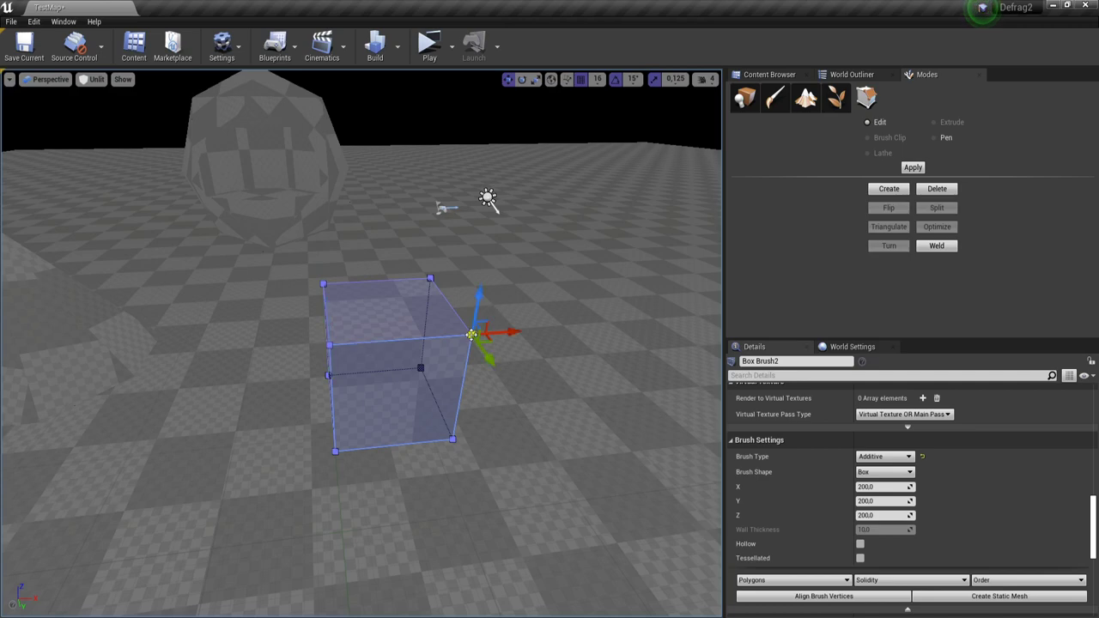
left_click(329, 345, "ctrl")
left_click(323, 285, "ctrl")
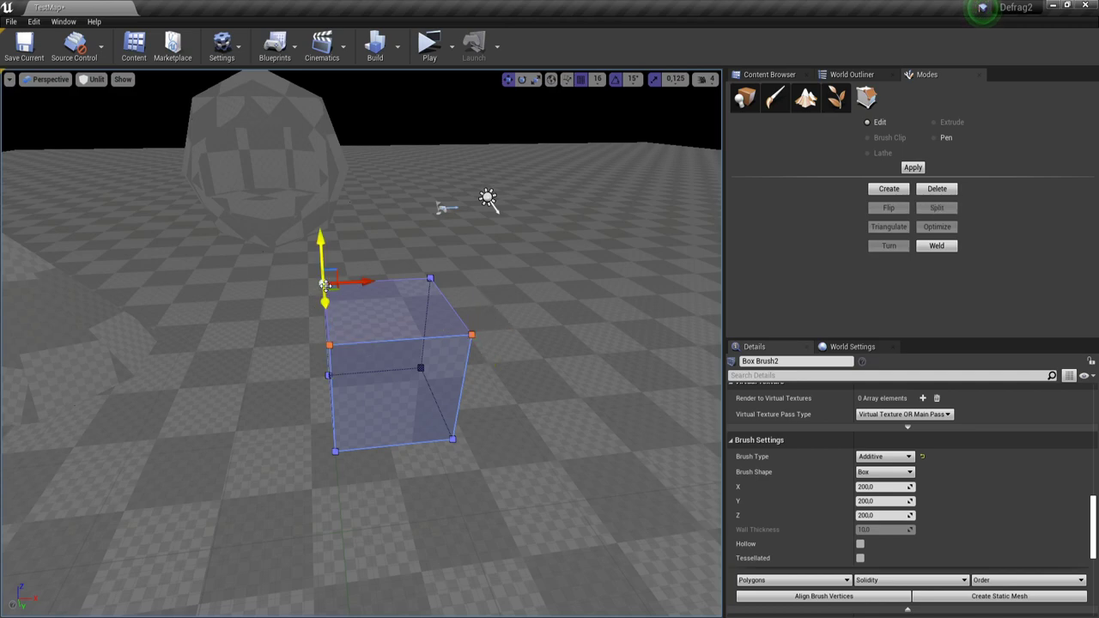
left_click(430, 278, "ctrl")
left_click(453, 438, "ctrl")
key("ctrl+z")
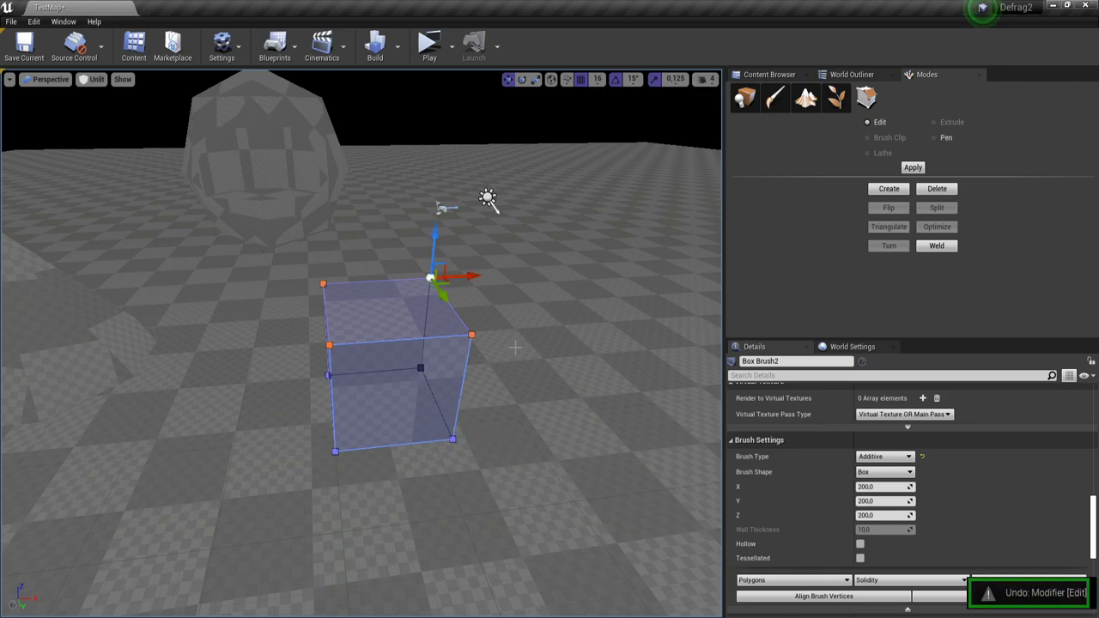
left_click(515, 347)
- Box-select the vertices on the Box brush's +X side in the Top view and check the selection in perspective
left_click(400, 354)
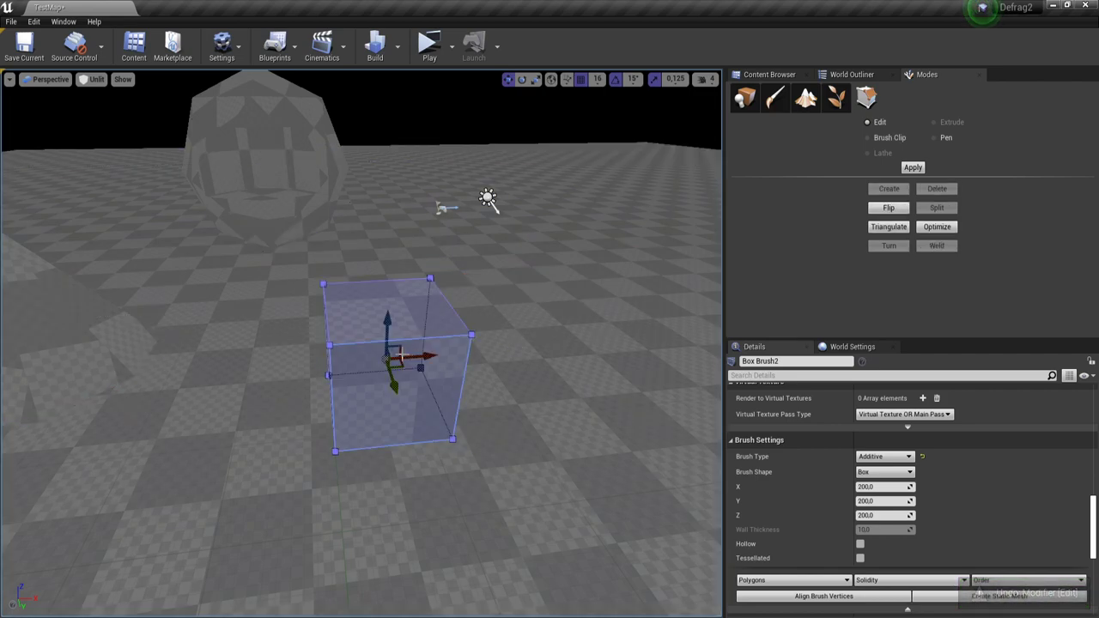
key("alt+j")
scroll(402, 353, "down", 2)
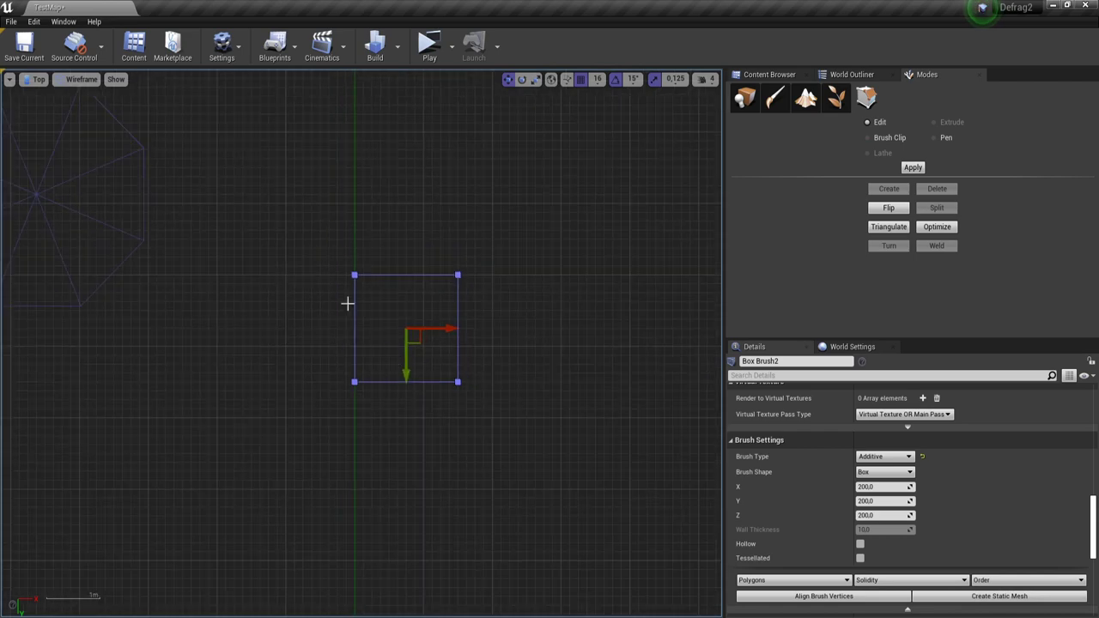
left_click_drag(439, 248, 498, 450)
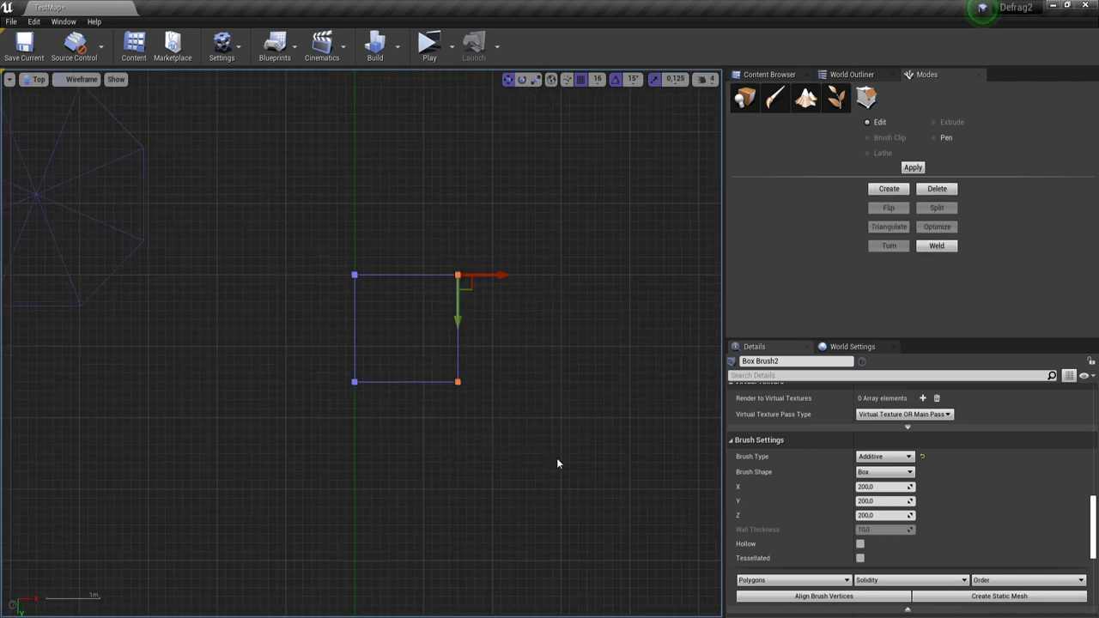
key("alt+k")
key("alt+g")
right_click_drag(516, 414, 350, 414)
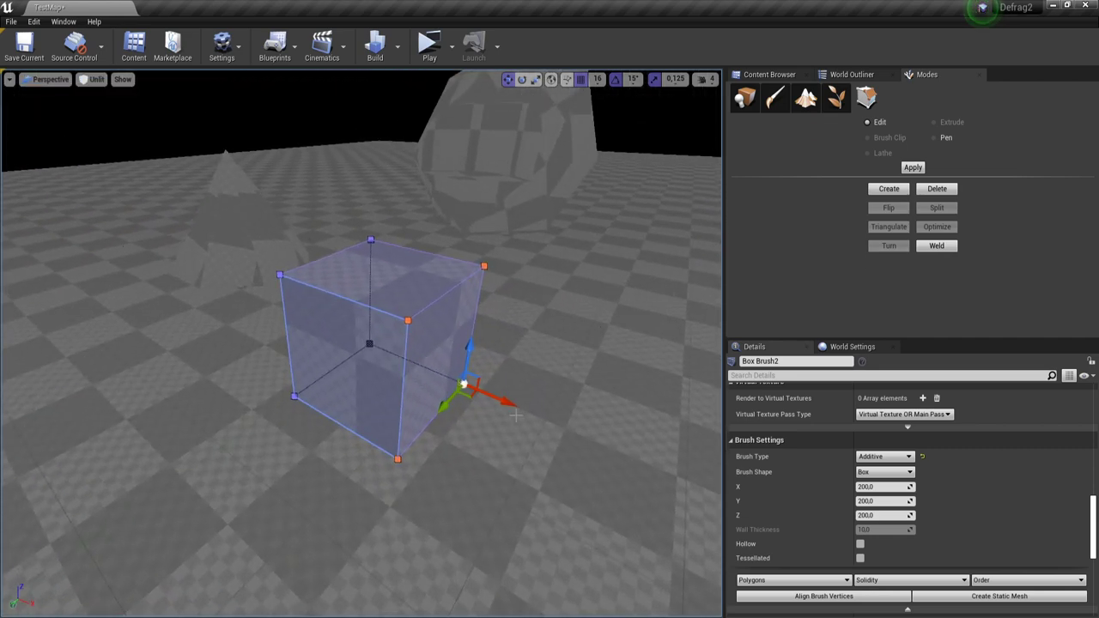
- Select the Box brush's +X side edges in the Top view, check them in perspective, and pull them outward along X
key("alt+j")
left_click(461, 350)
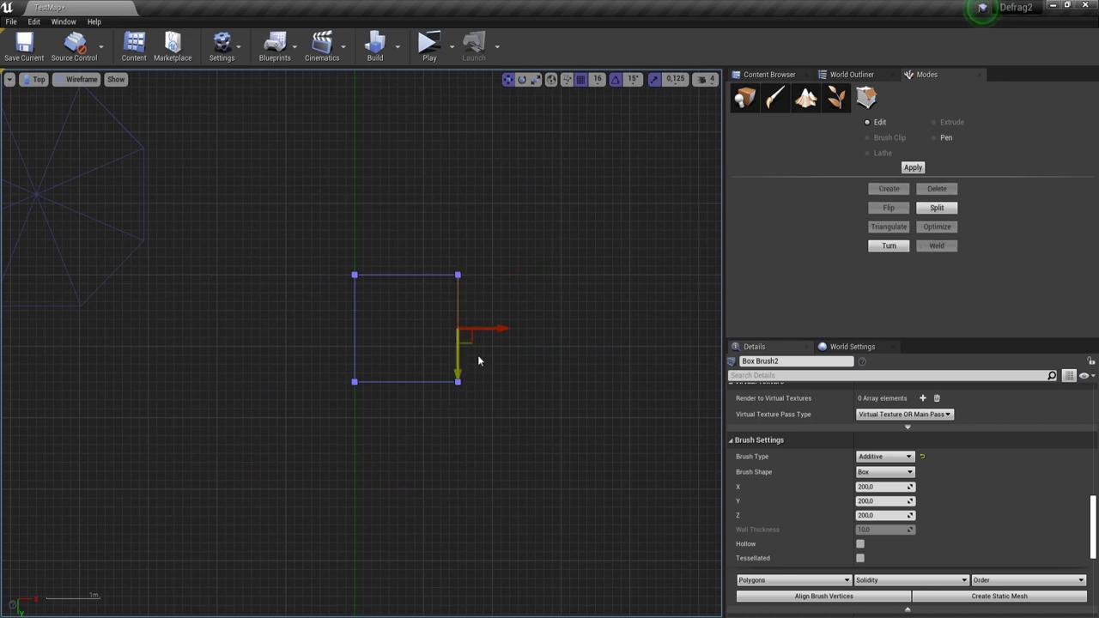
key("alt+g")
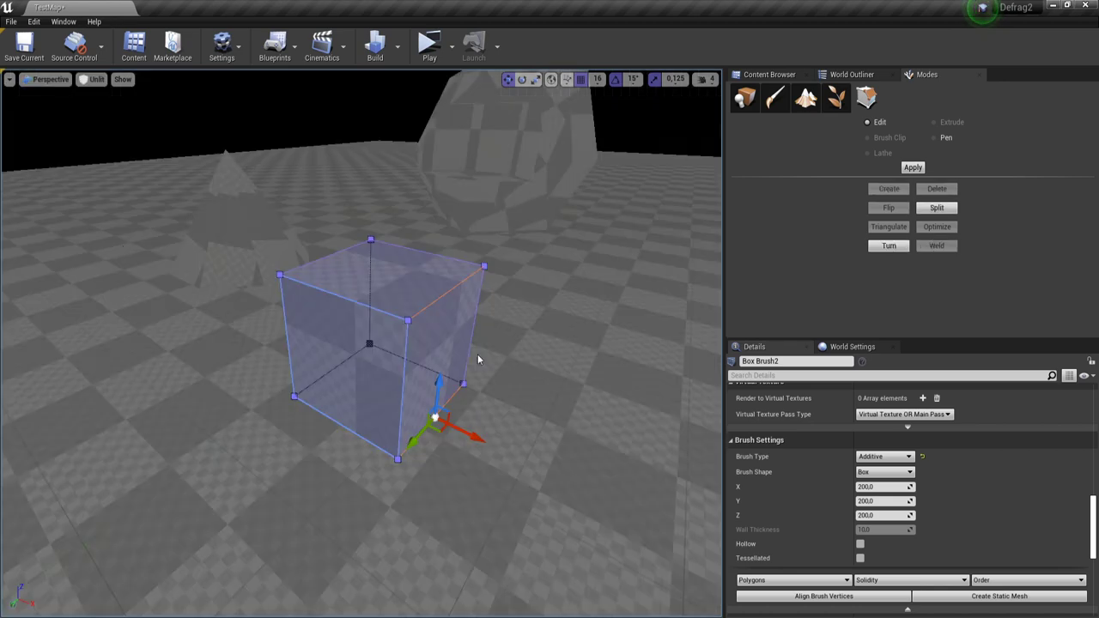
key("alt+j")
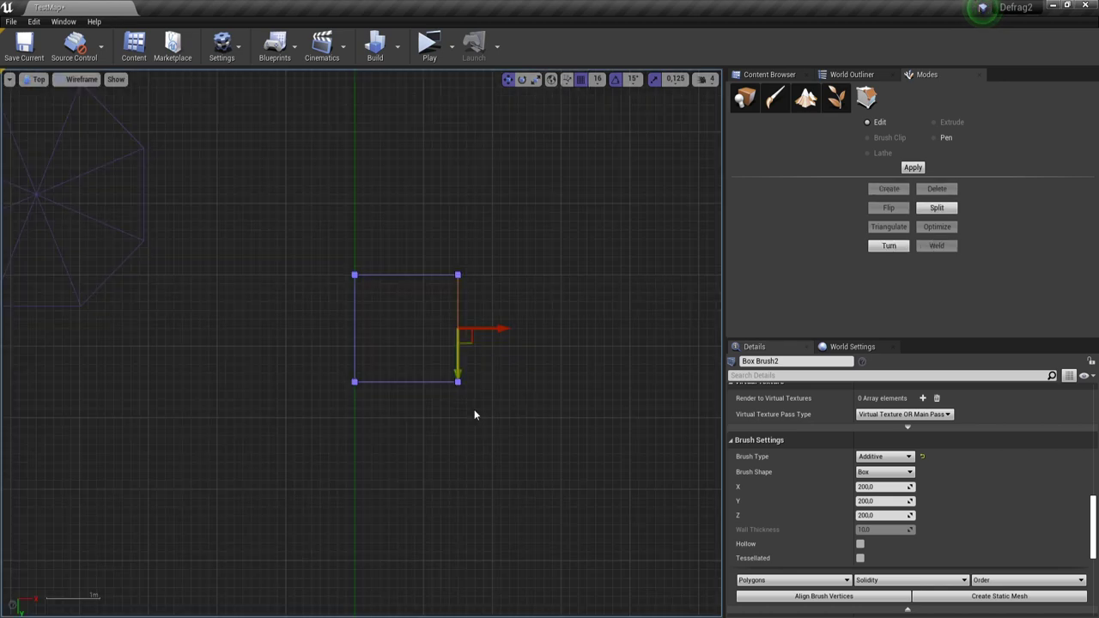
left_click_drag(492, 329, 631, 329)
right_click_drag(633, 341, 437, 368)
scroll(409, 371, "down", 2)
mouse_move(427, 361)
left_mouse_down()
mouse_move(606, 368)
mouse_move(388, 362)
mouse_move(535, 361)
left_mouse_up()
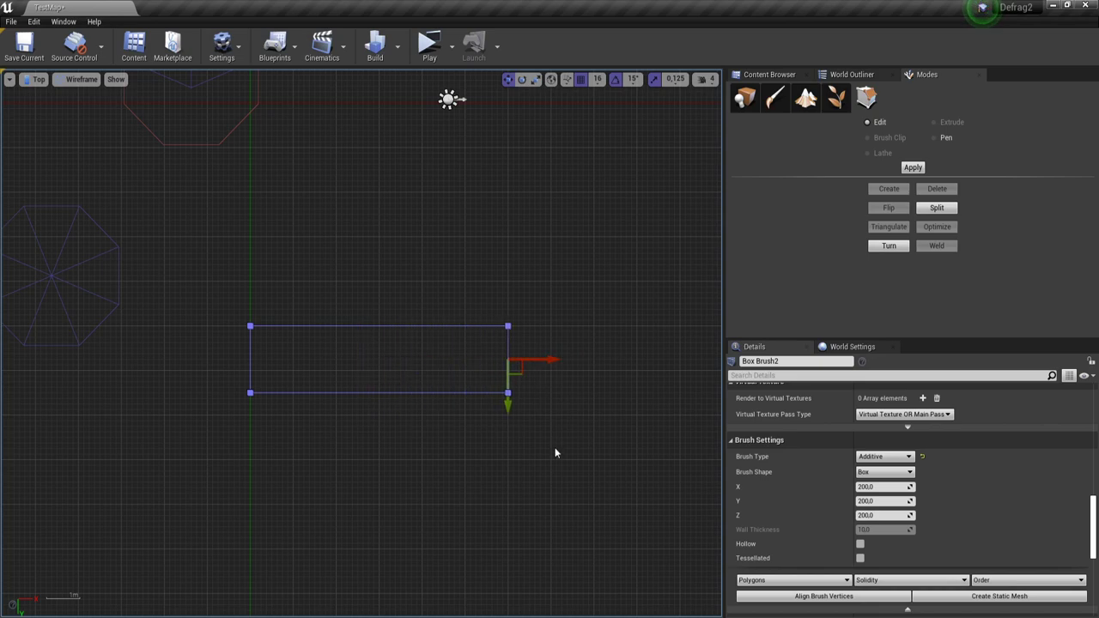
- Box-select all vertices at the +X end of the Box brush and pull them outward along X to lengthen it greatly
left_click_drag(550, 437, 488, 280)
mouse_move(550, 326)
left_mouse_down()
mouse_move(387, 324)
mouse_move(548, 329)
left_mouse_up()
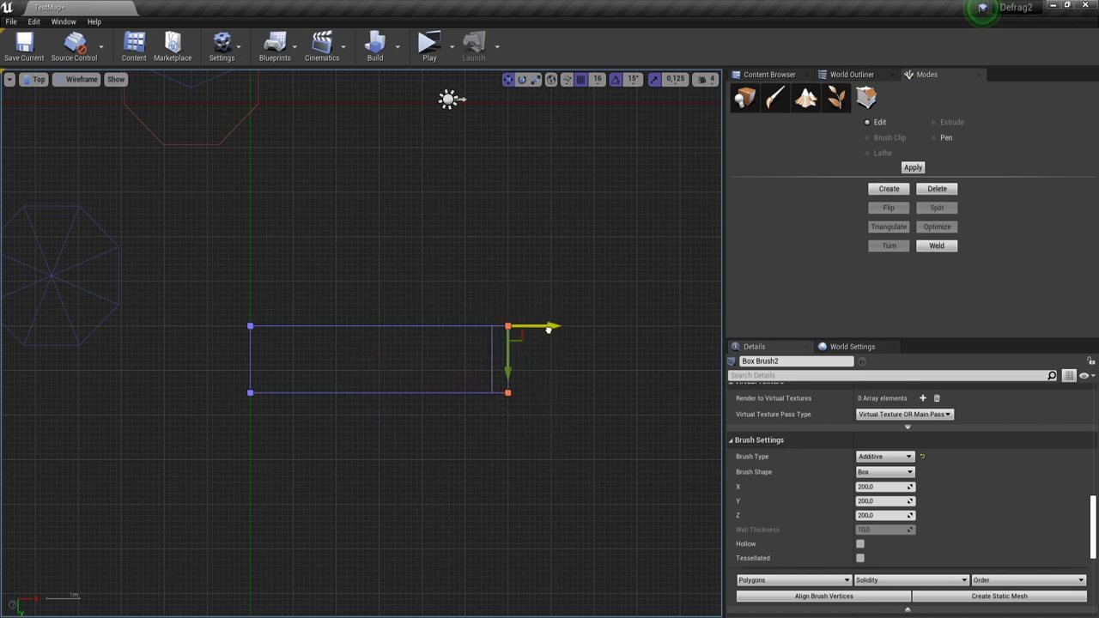
left_click(393, 392)
left_click_drag(379, 435, 392, 453)
left_click_drag(468, 272, 624, 479)
scroll(580, 450, "down", 5)
left_click_drag(563, 382, 885, 382)
right_click_drag(679, 408, 448, 349)
scroll(373, 358, "down", 5)
scroll(370, 362, "down", 2)
left_click_drag(295, 360, 522, 392)
- Pull the Box brush's long +Y edge outward along Y to widen the box, and view it in perspective
scroll(378, 367, "up", 6)
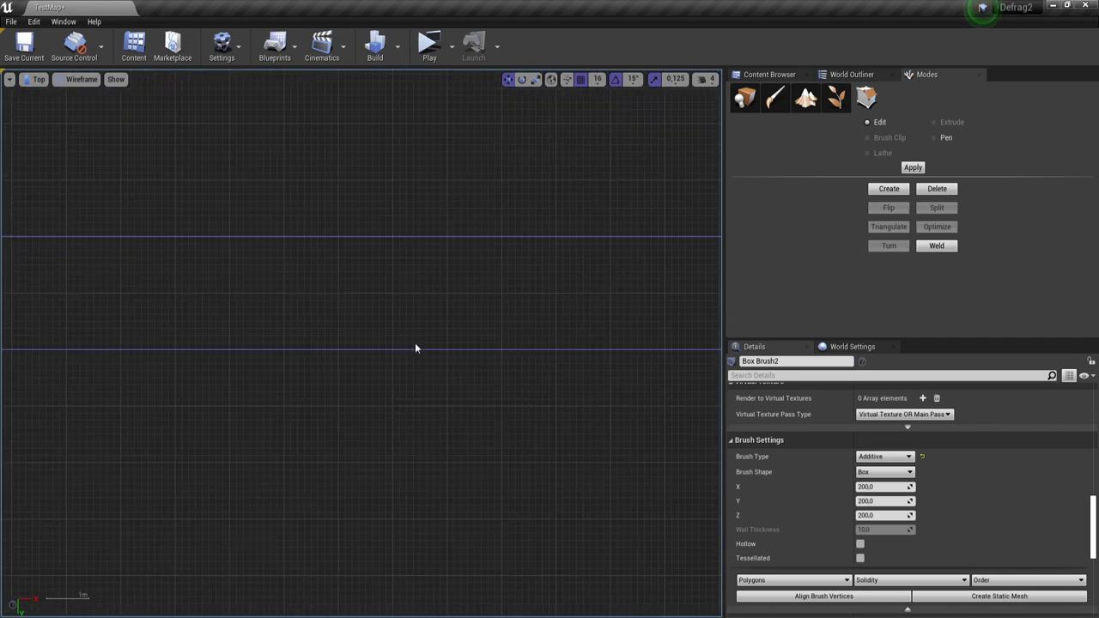
left_click(415, 345)
left_click(453, 348)
mouse_move(432, 388)
left_mouse_down()
mouse_move(435, 527)
mouse_move(435, 505)
left_mouse_up()
scroll(410, 427, "down", 5)
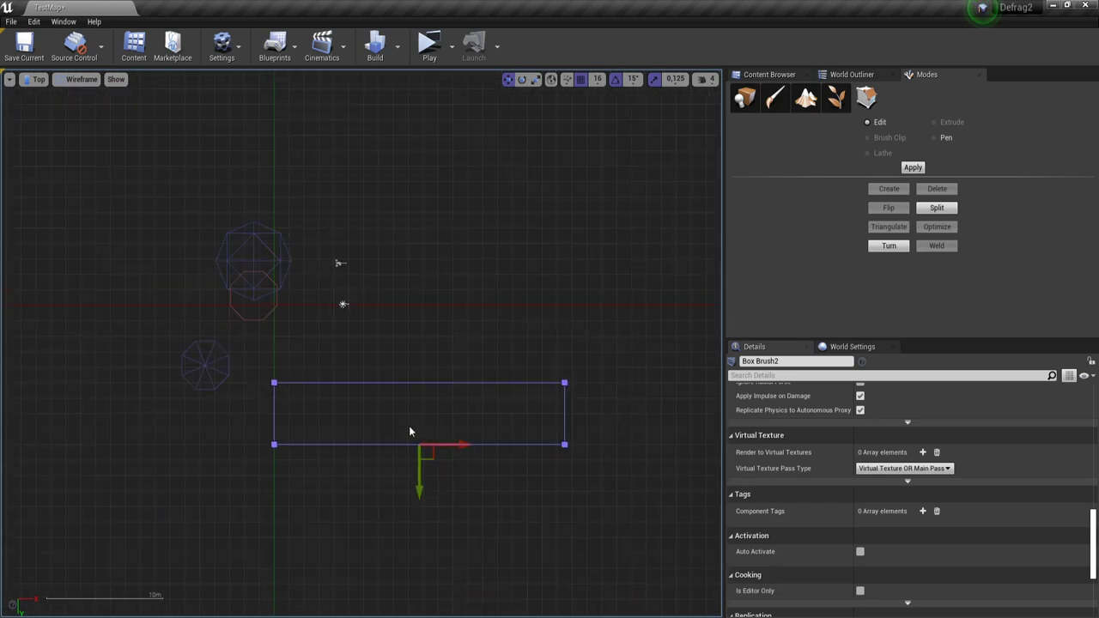
key("alt+g")
mouse_move(408, 425)
right_mouse_down()
mouse_move(652, 426)
mouse_move(408, 361)
mouse_move(283, 361)
mouse_move(300, 352)
mouse_move(249, 378)
mouse_move(408, 426)
right_mouse_up()
key("s")
key("d")
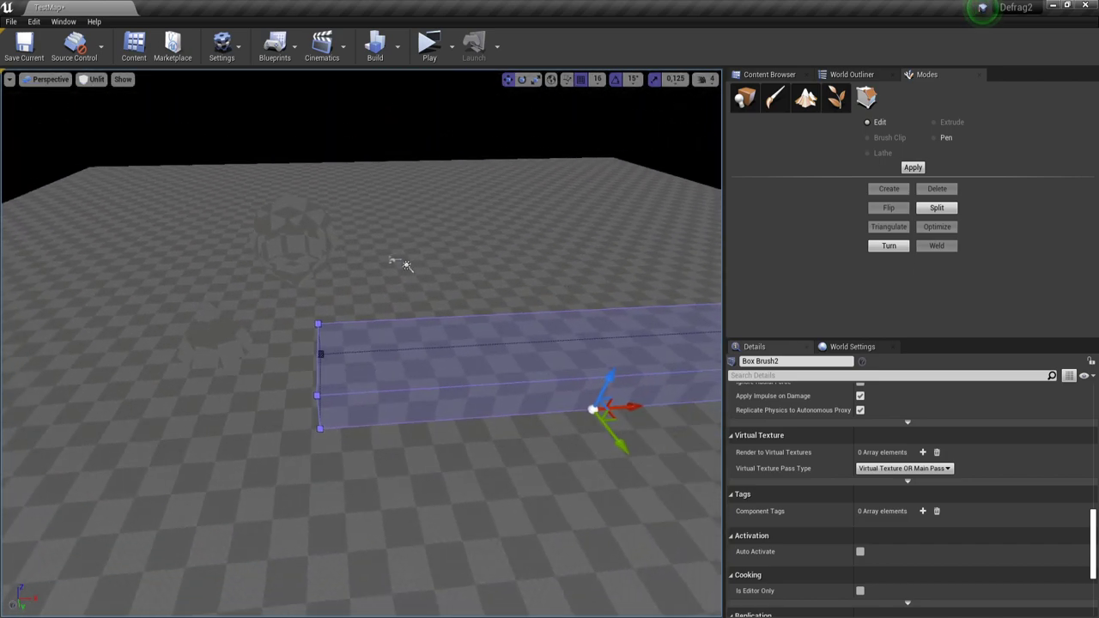
- Delete the cone, cylinder, sphere and stretched box brushes, leaving only the floor
key("ctrl+z")
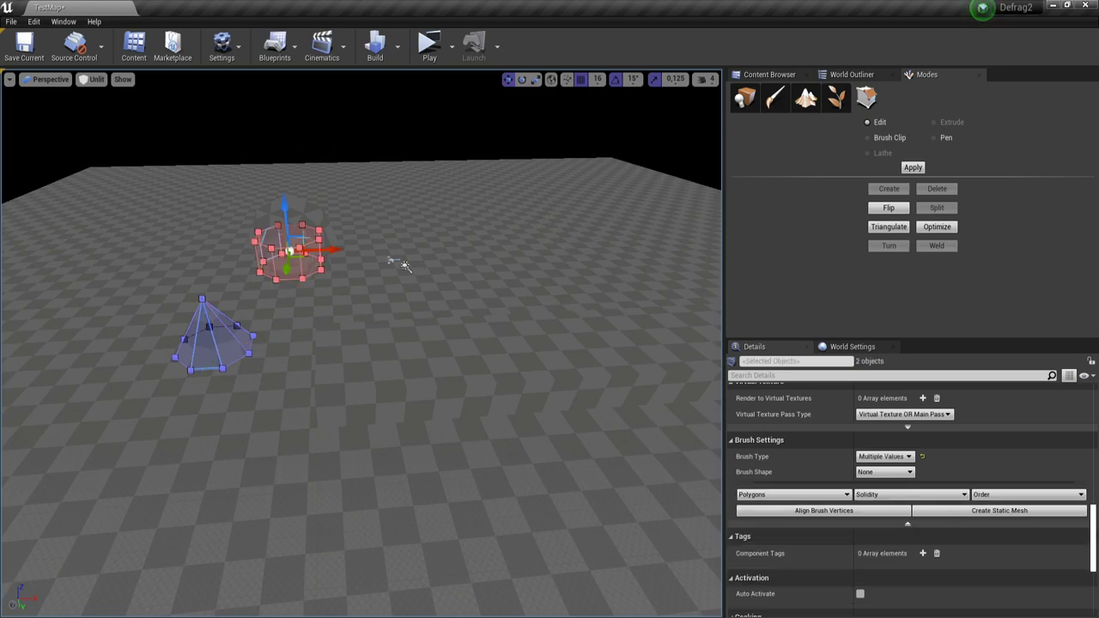
key("ctrl+z")
key("ctrl+z")
key("ctrl+z")
key("ctrl+z")
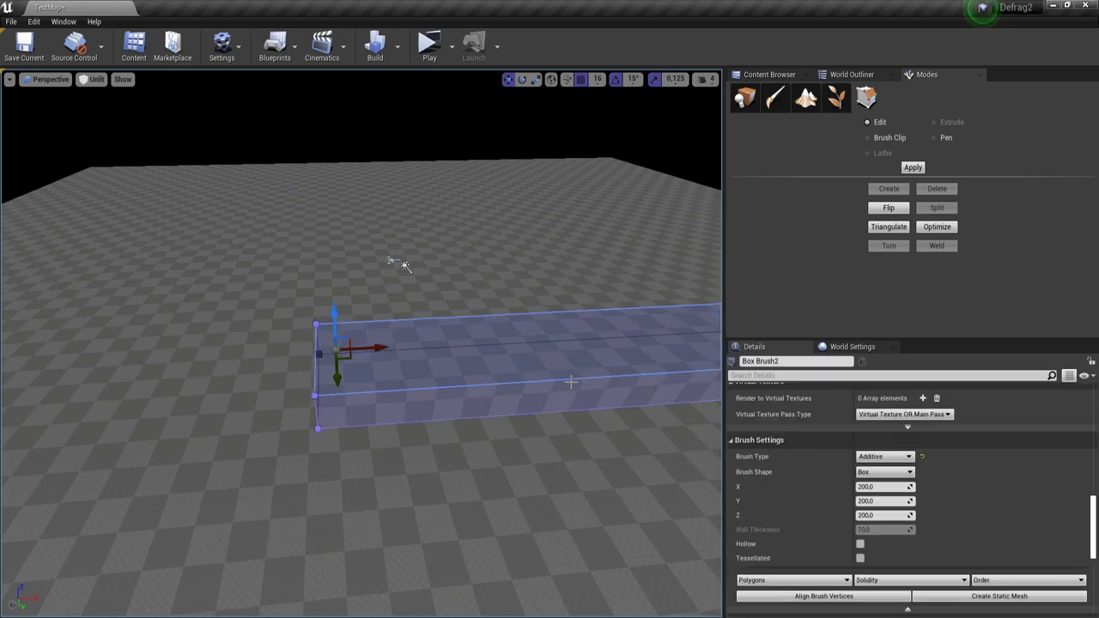
key("ctrl+z")
- Find the PlayerStart actor on the floor and select it to examine its capsule
right_click_drag(427, 388, 580, 396)
key("a")
left_click_drag(277, 295, 738, 419)
right_click_drag(559, 395, 686, 395)
right_click_drag(361, 384, 380, 406)
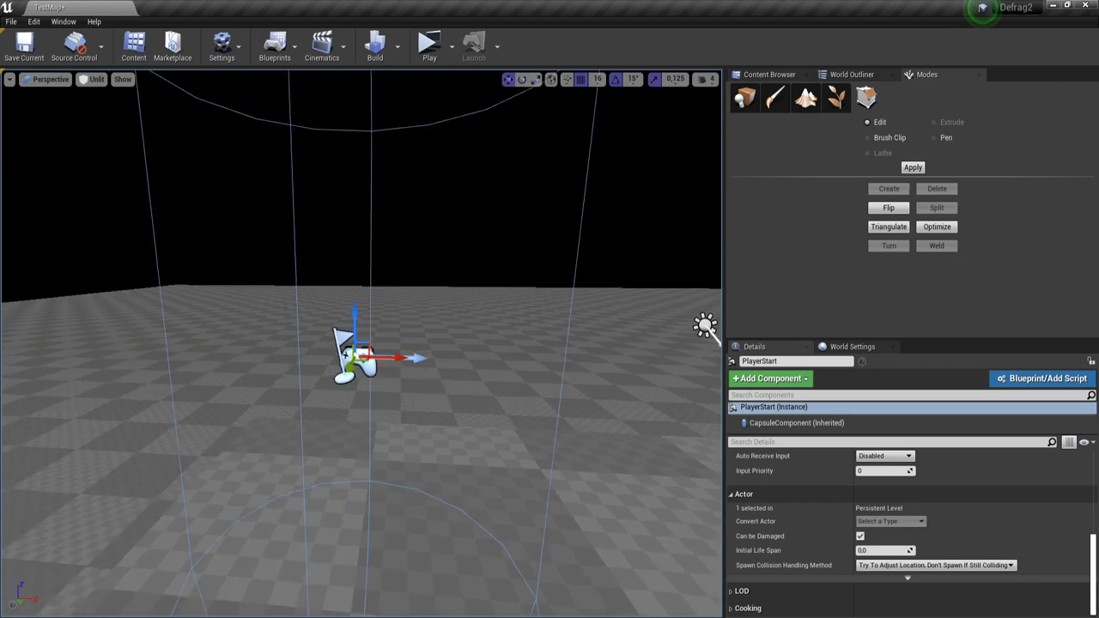
key("f")
left_click(574, 307)
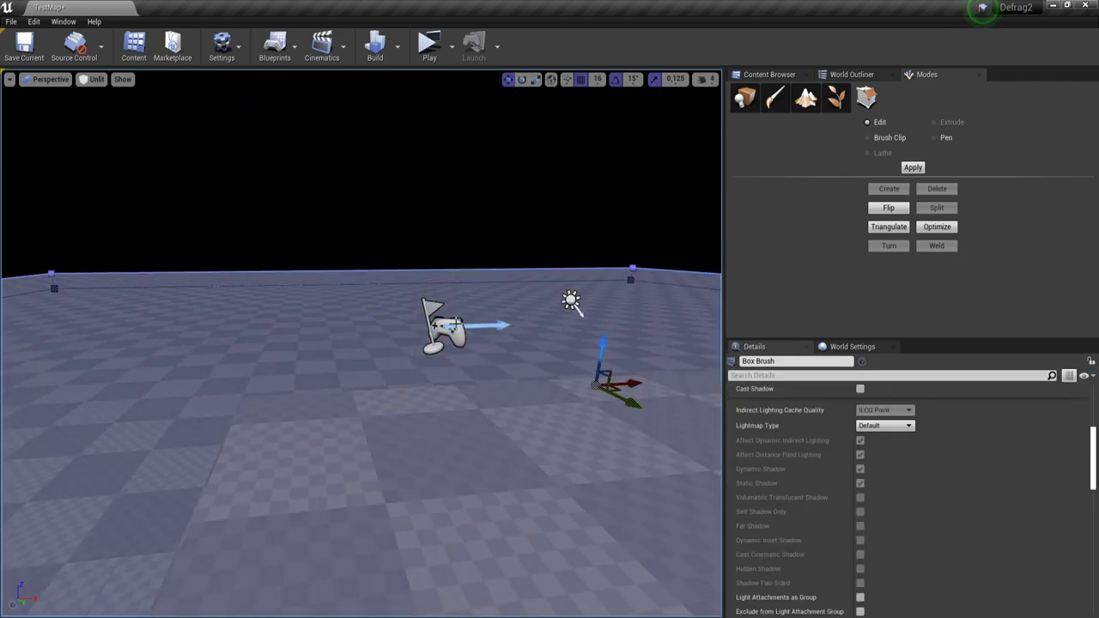
key("Escape")
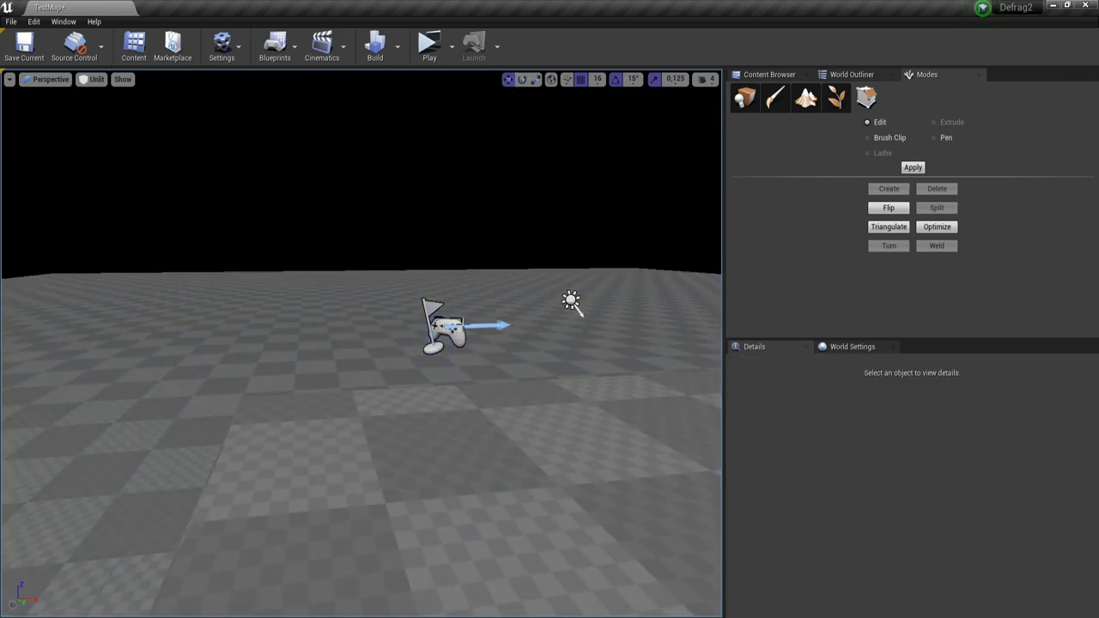
left_click(454, 330)
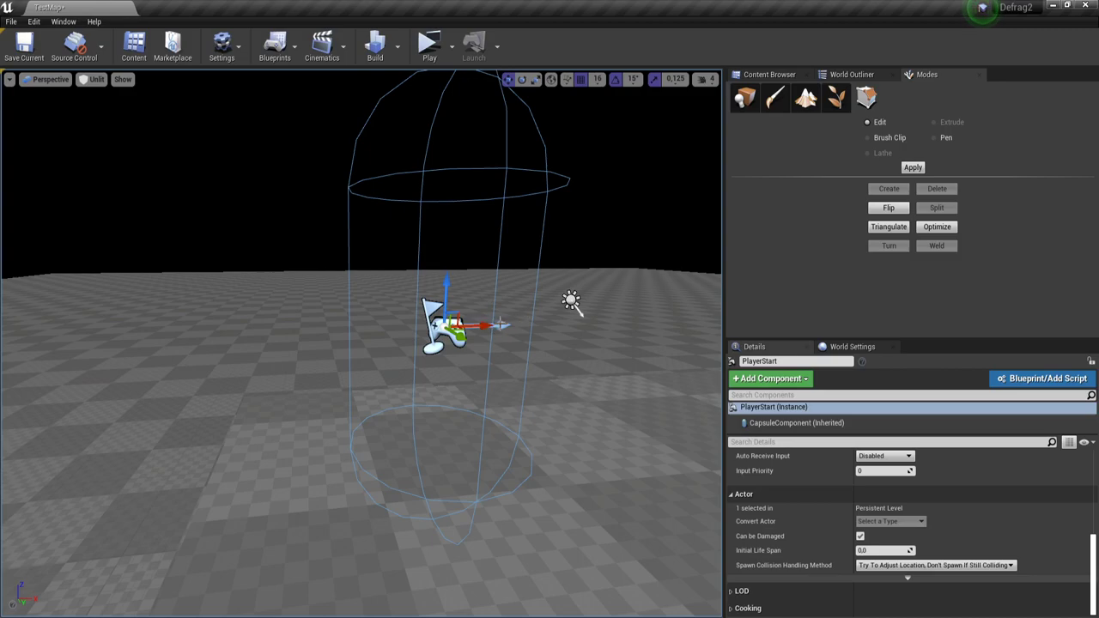
- Play-test the level in a new editor window, walk forward across the floor, and end the session
left_click(429, 43)
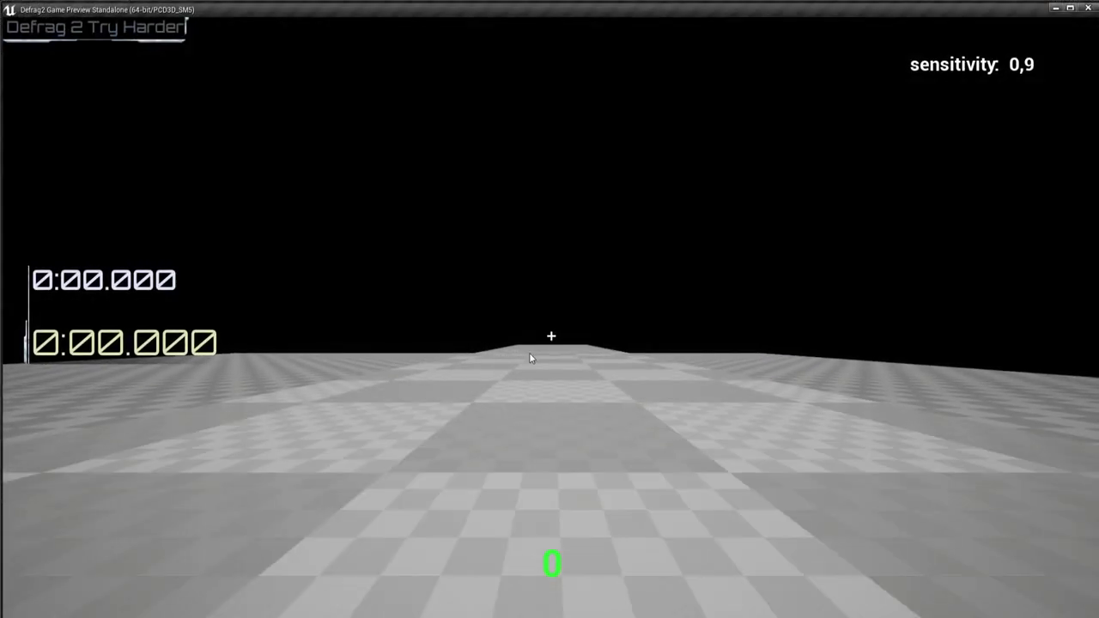
key("w")
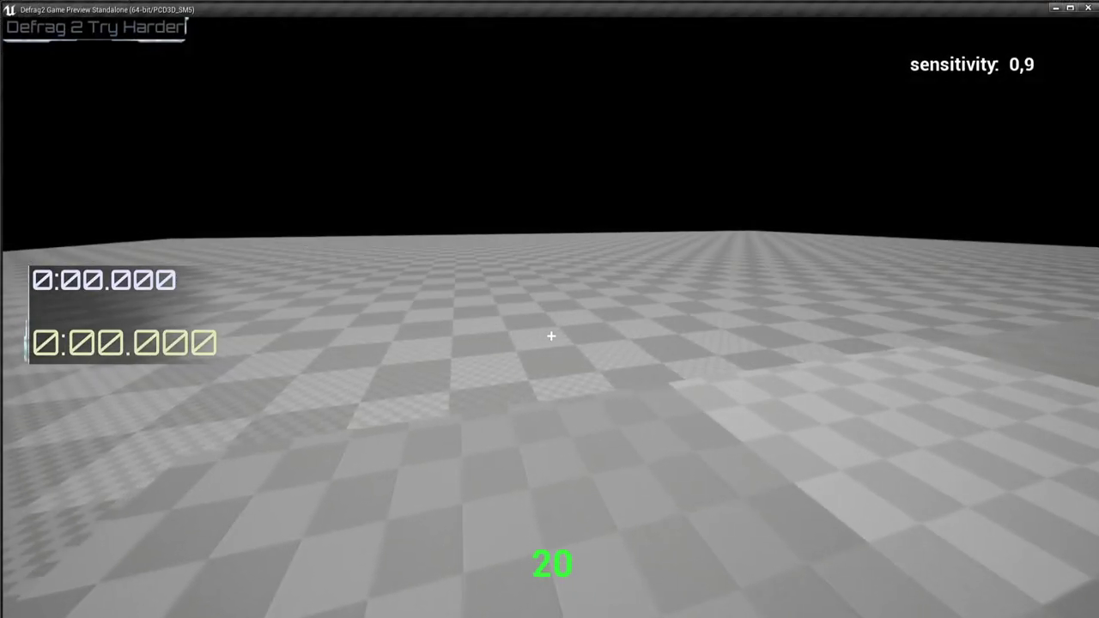
key("w")
key("w")
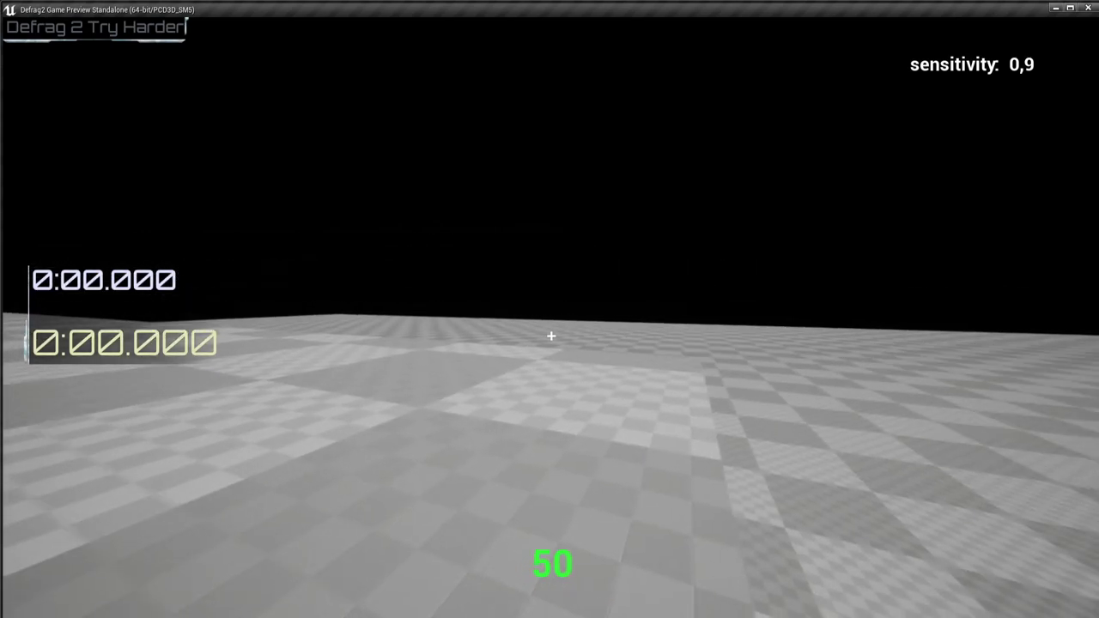
key("w")
key("Escape")
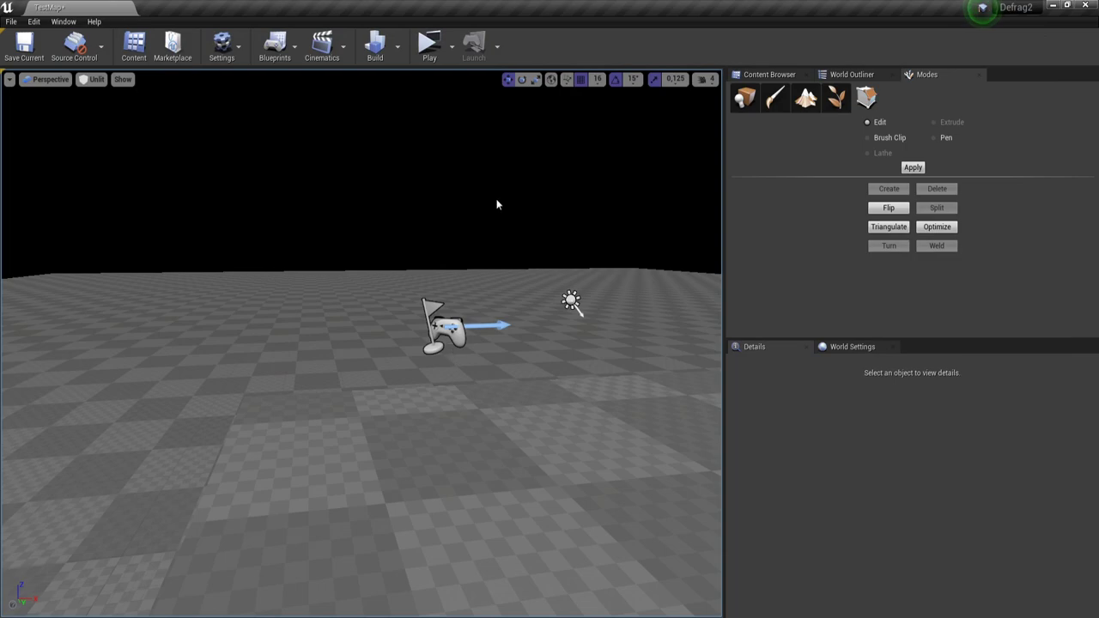
- Launch the level as a Standalone Game, saving TestMap first
right_click_drag(455, 353, 453, 352)
key("a")
key("s")
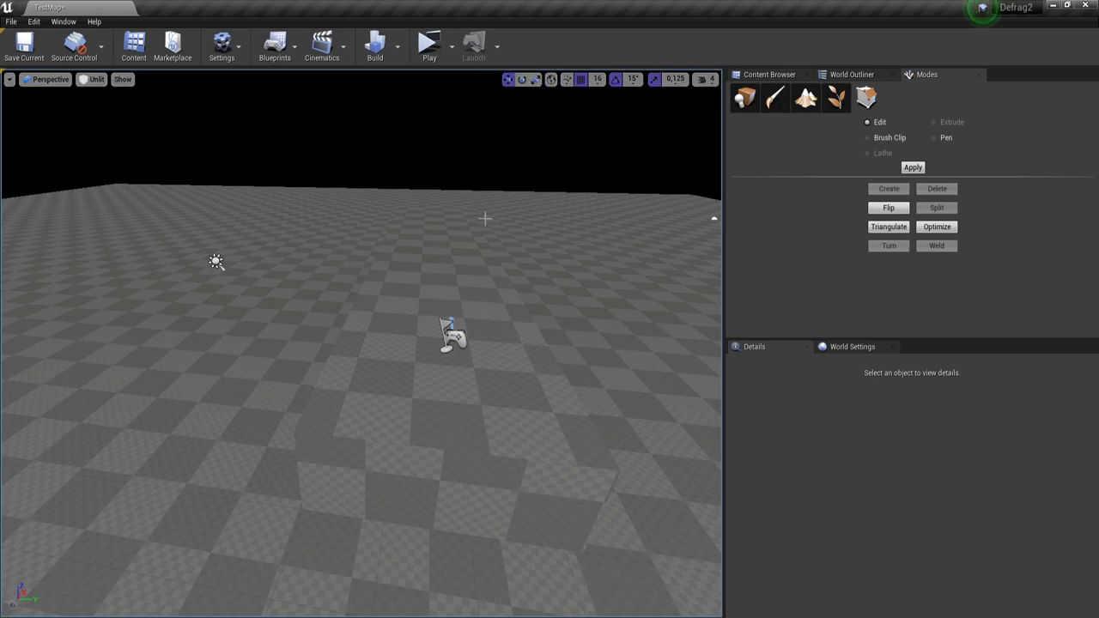
left_click(451, 45)
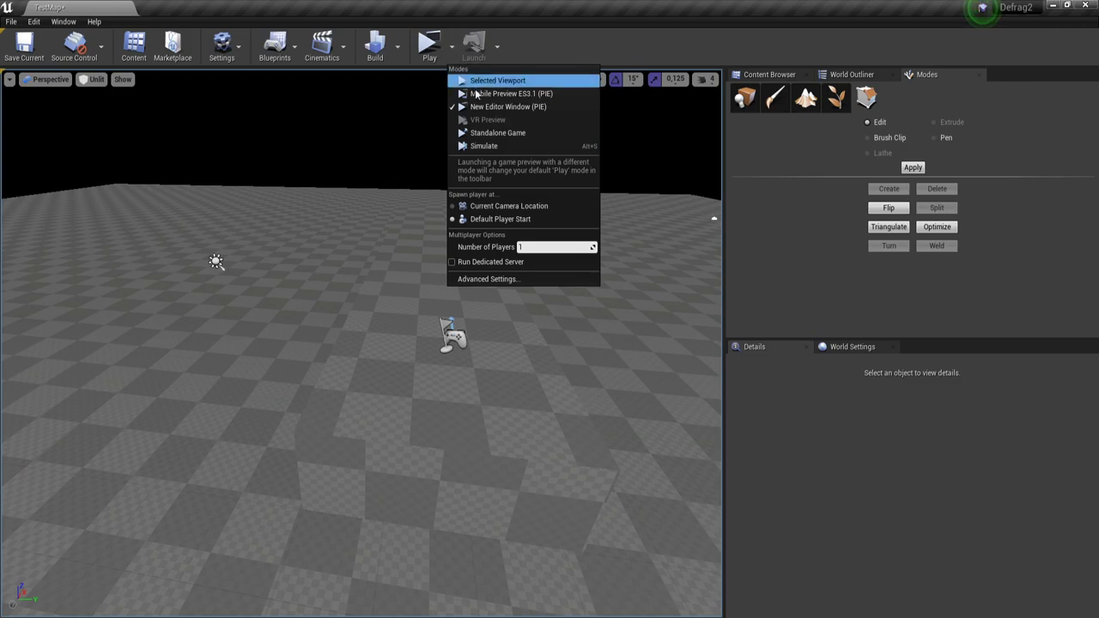
left_click(502, 135)
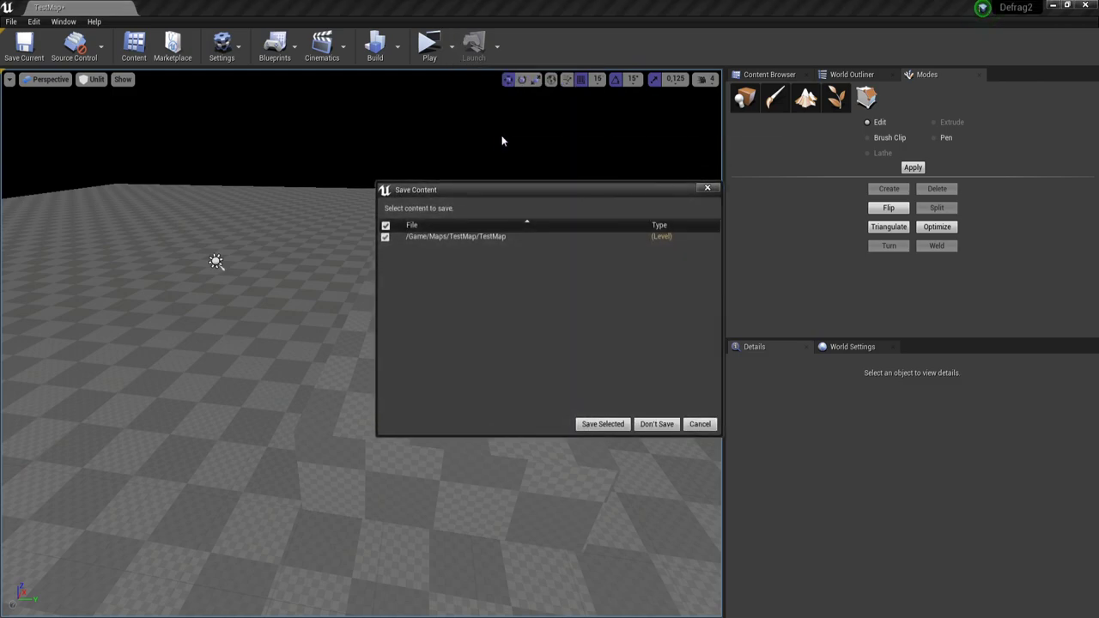
left_click(605, 424)
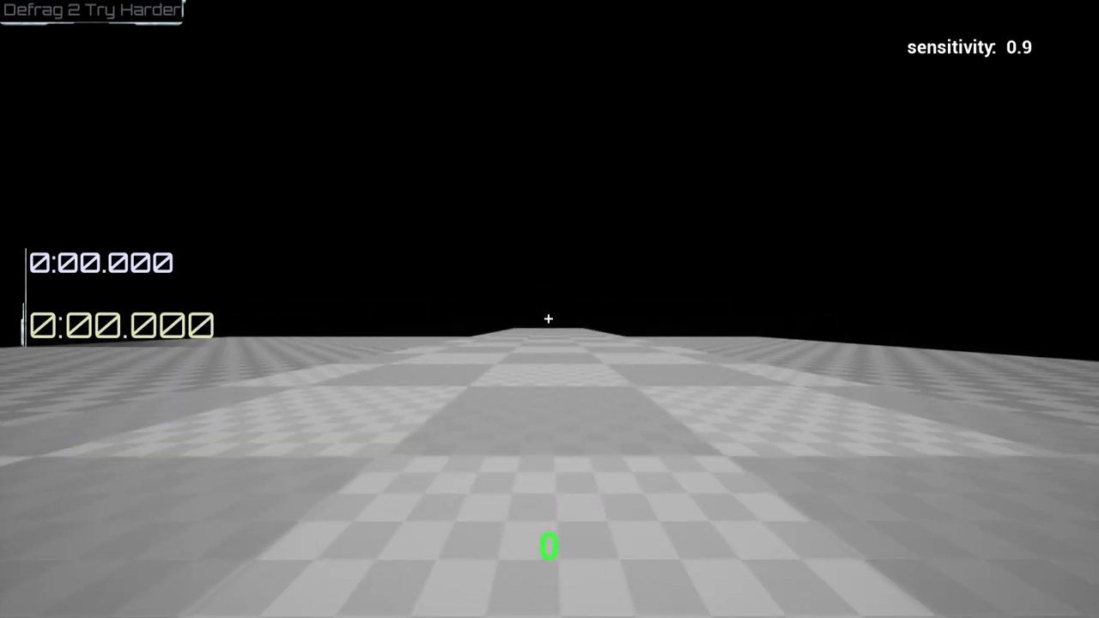
- Open the controls settings from the game's pause menu
key("Escape")
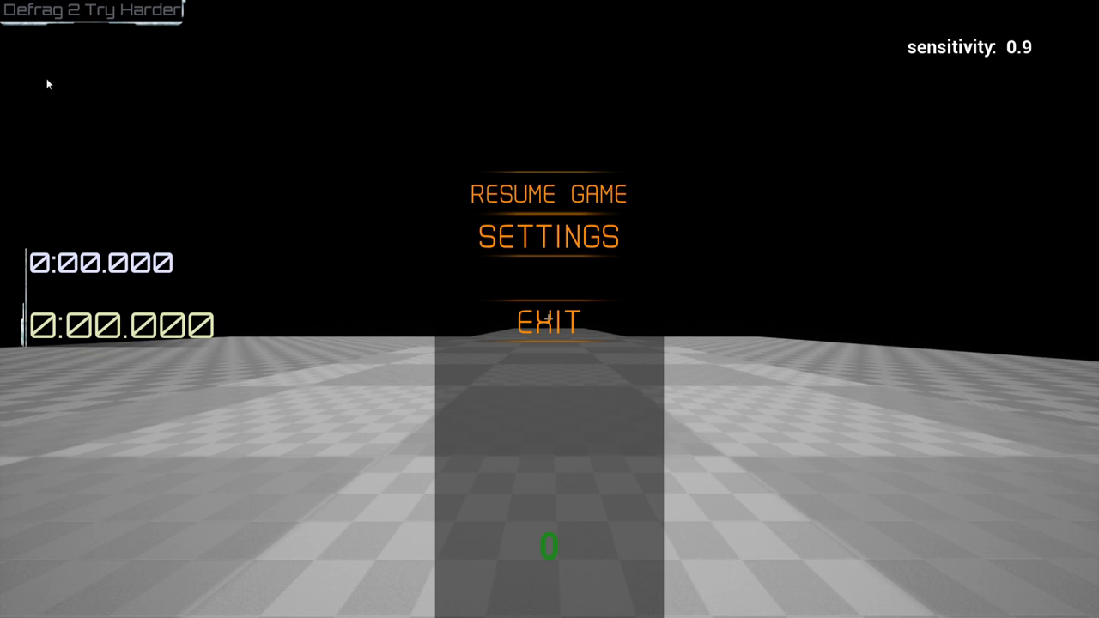
left_click(549, 246)
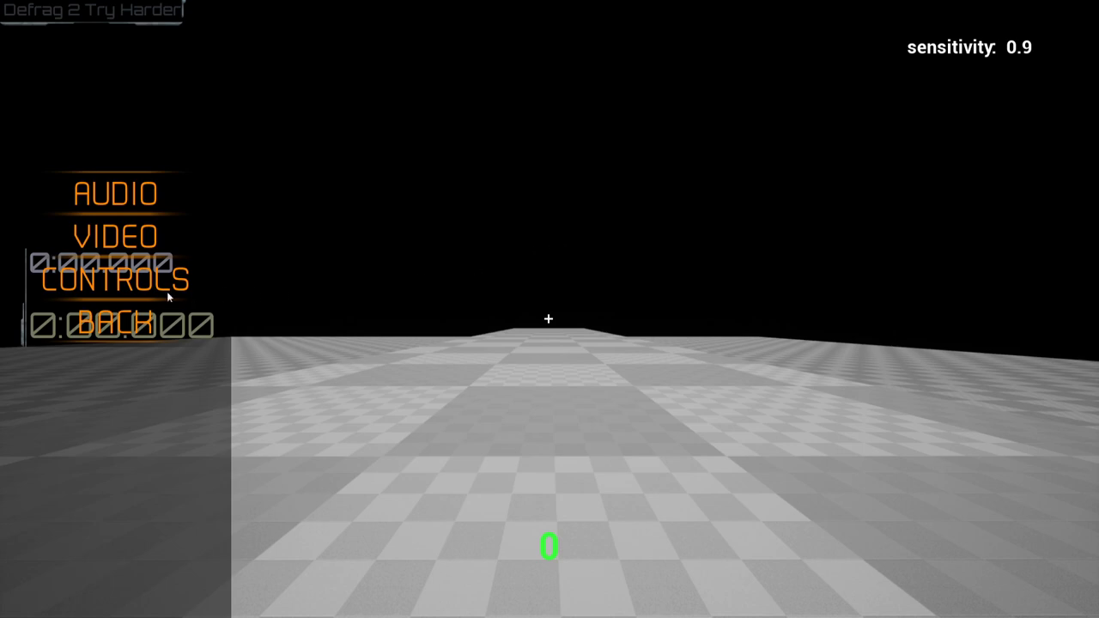
left_click(127, 283)
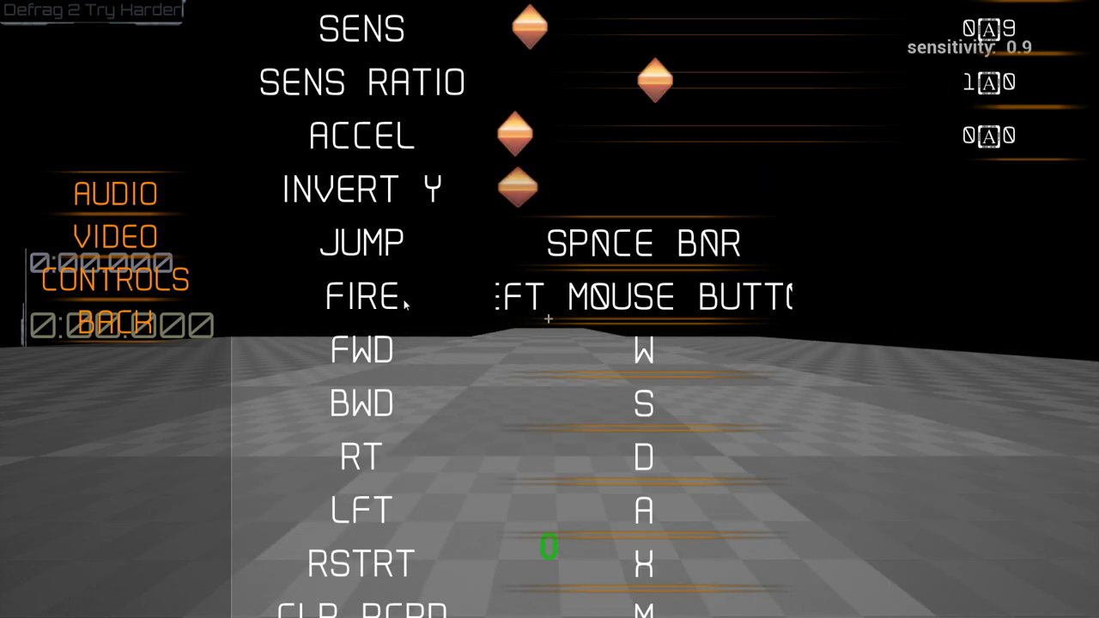
- Look through the game's video and audio settings, return to the pause menu, and exit the standalone game
left_click(153, 240)
left_click(149, 205)
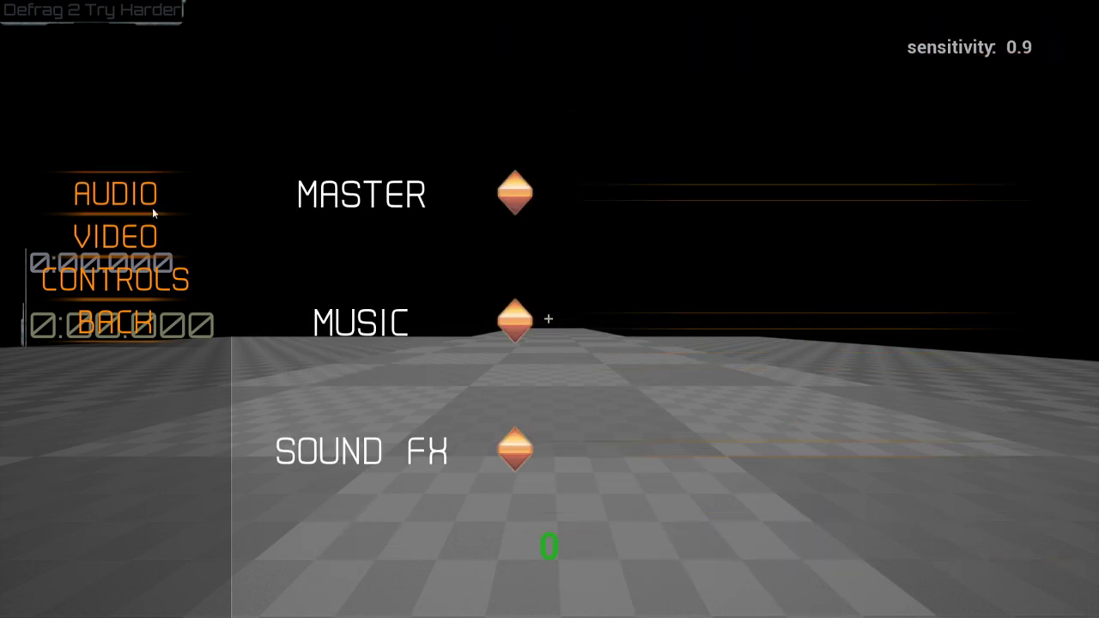
left_click(142, 323)
key("Escape")
key("Escape")
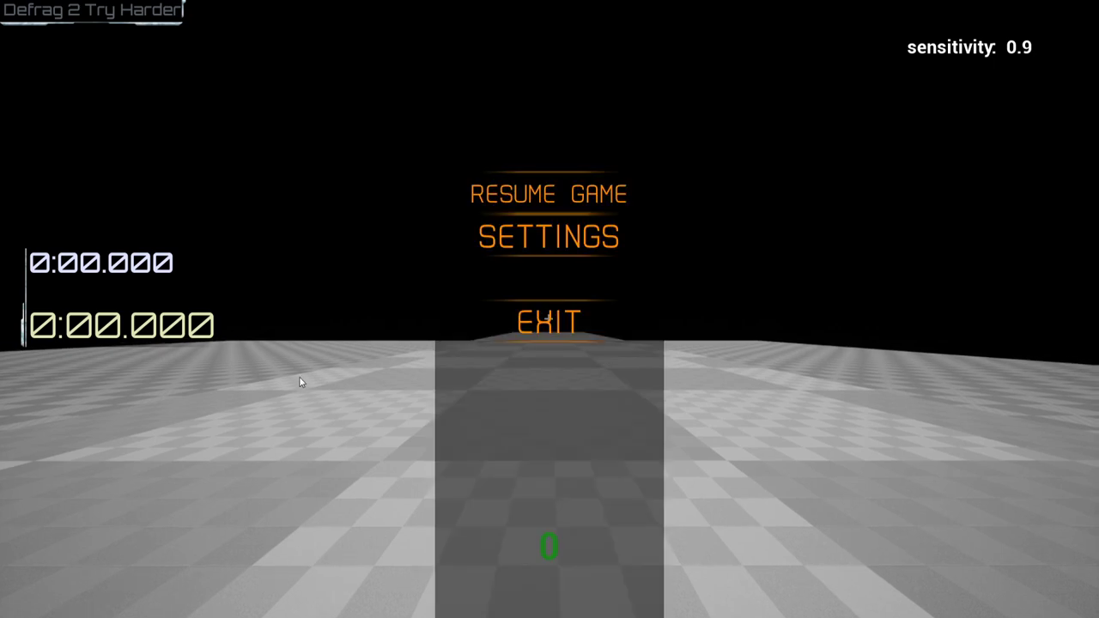
left_click(544, 331)
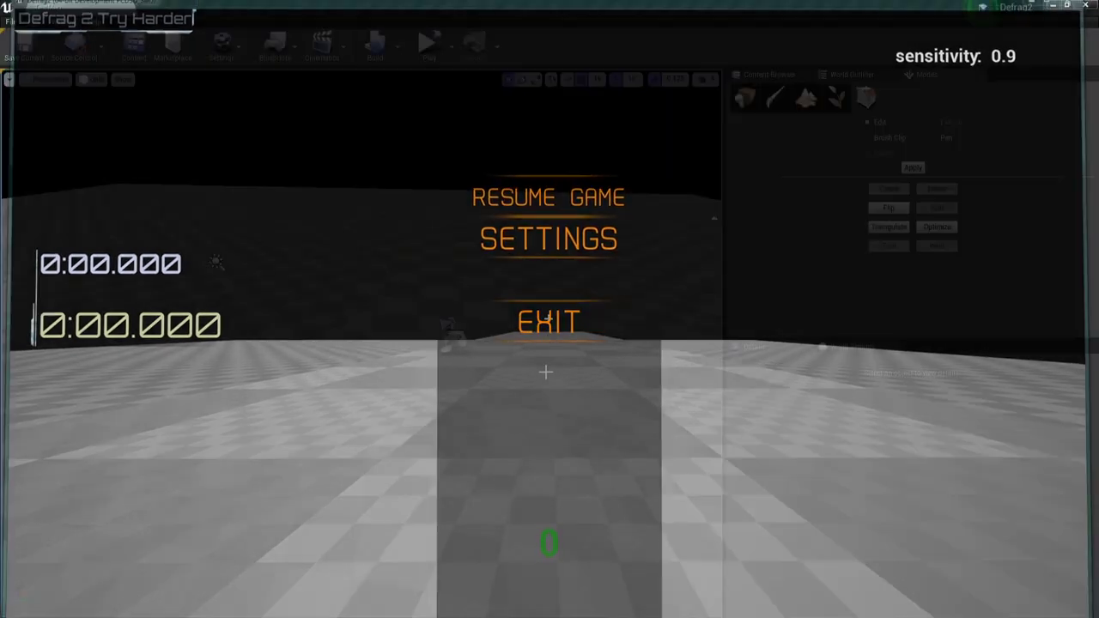
- Change the play mode to New Editor Window (PIE), play-test the level by walking forward, and end the session
left_click(452, 46)
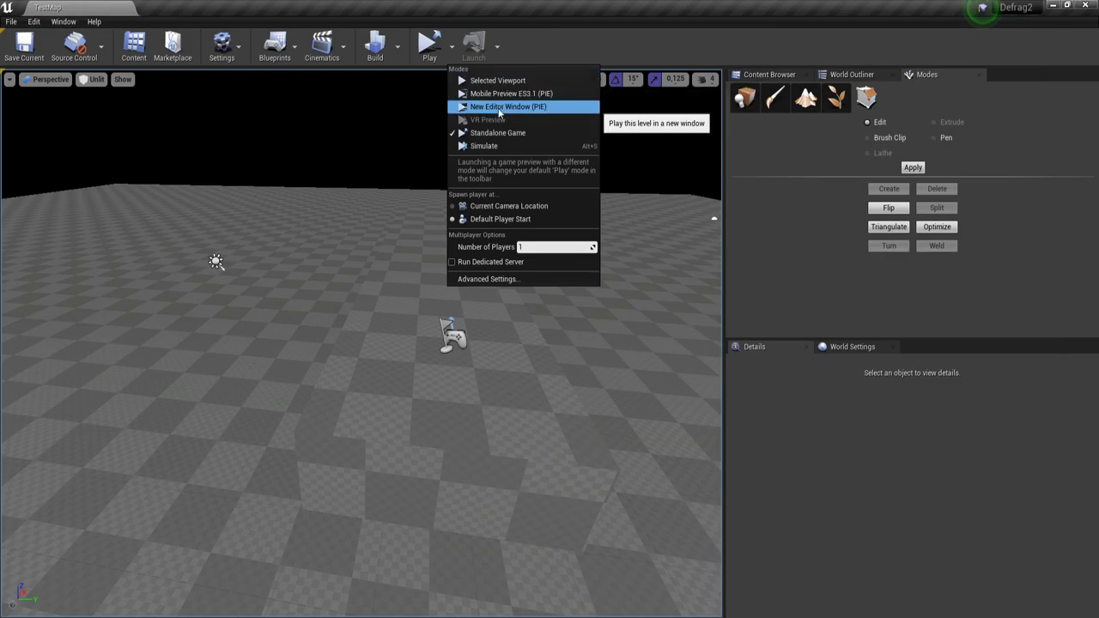
left_click(481, 106)
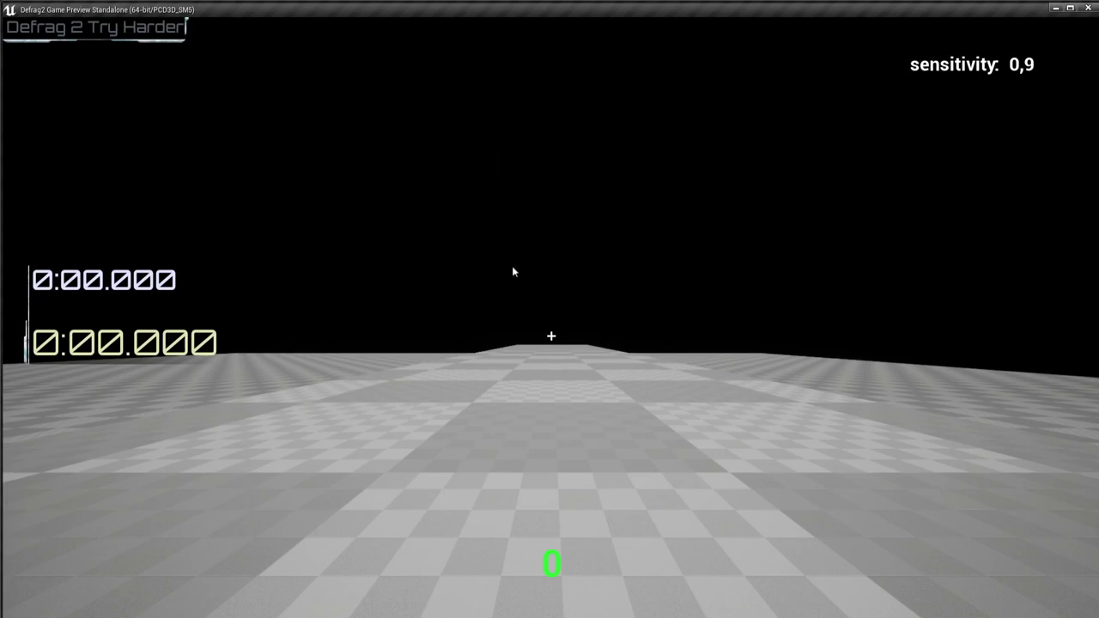
left_click(523, 375)
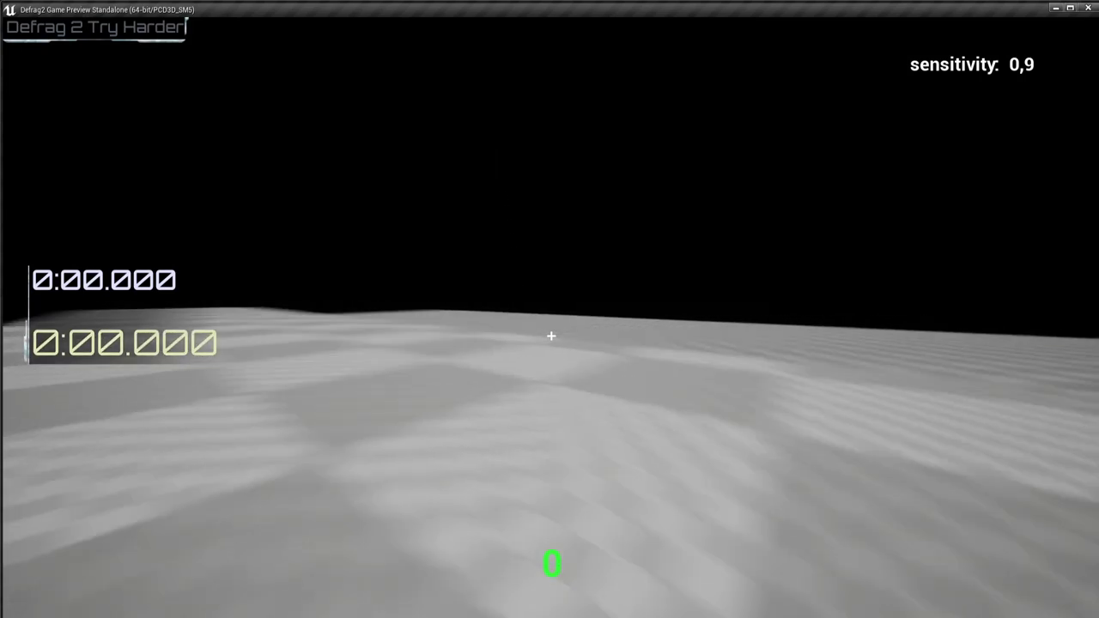
key("w")
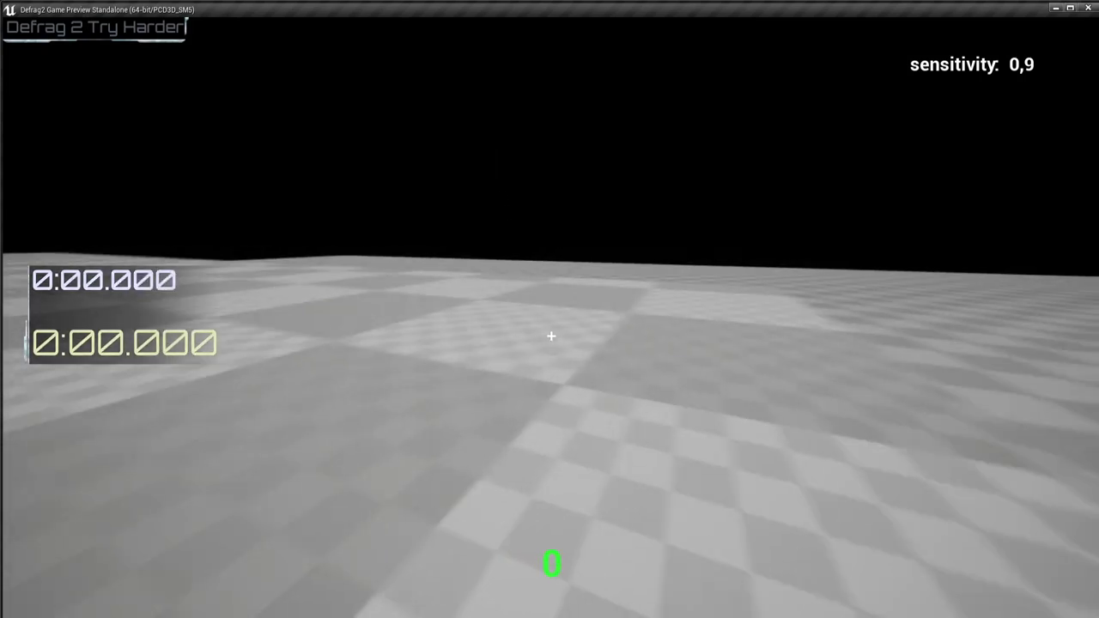
key("Escape")
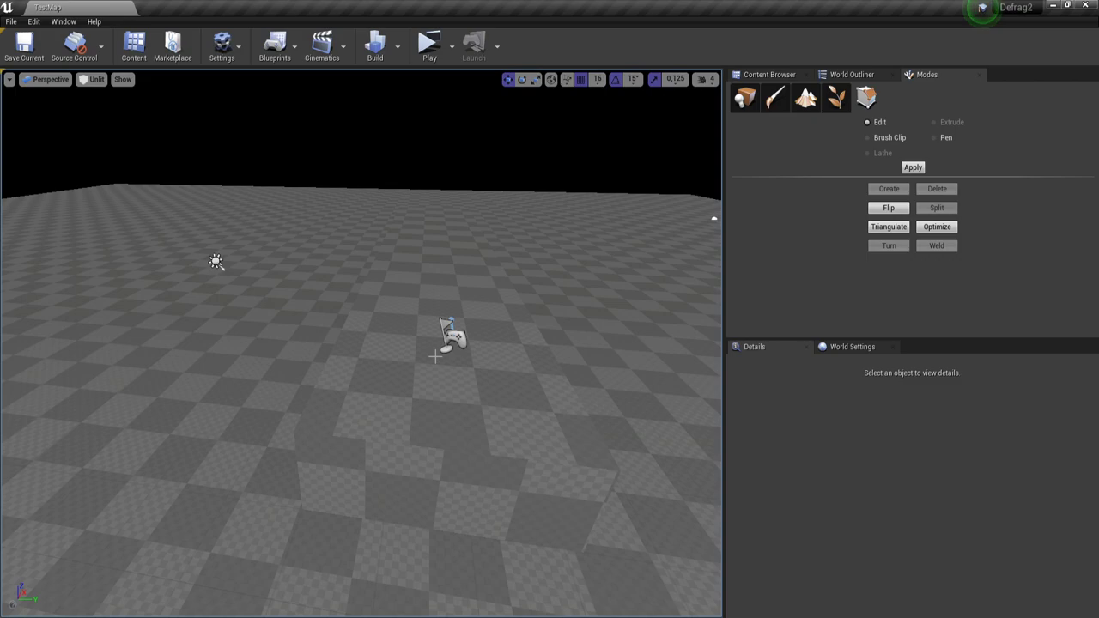
left_click(429, 43)
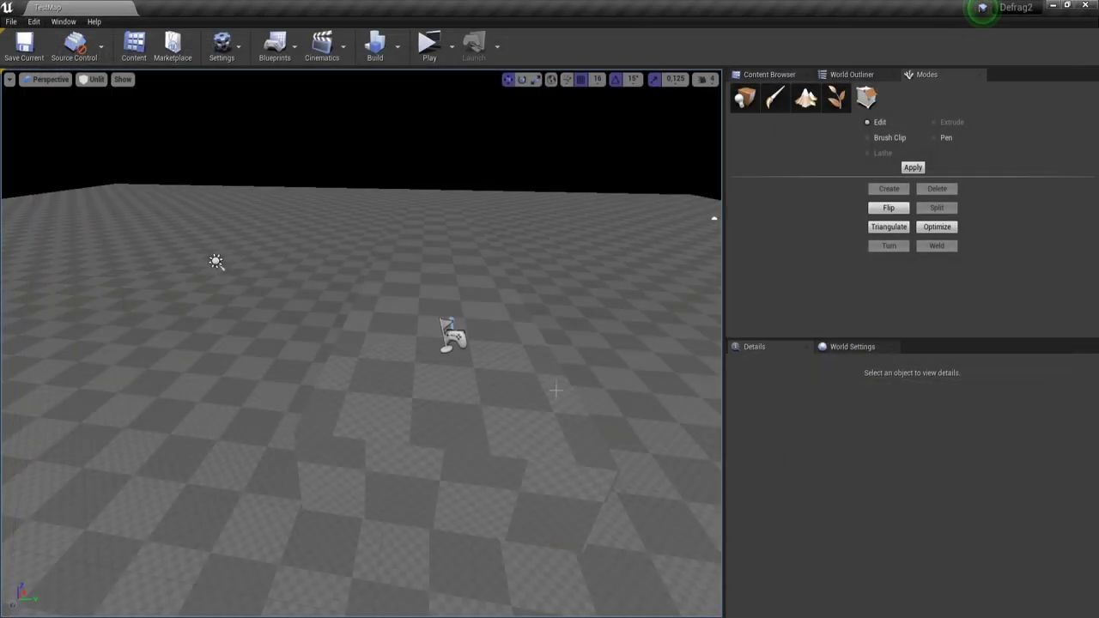
- Select the long box brush on the floor and review its details from Transform through Brush Settings to Actor
right_click_drag(503, 393, 503, 392)
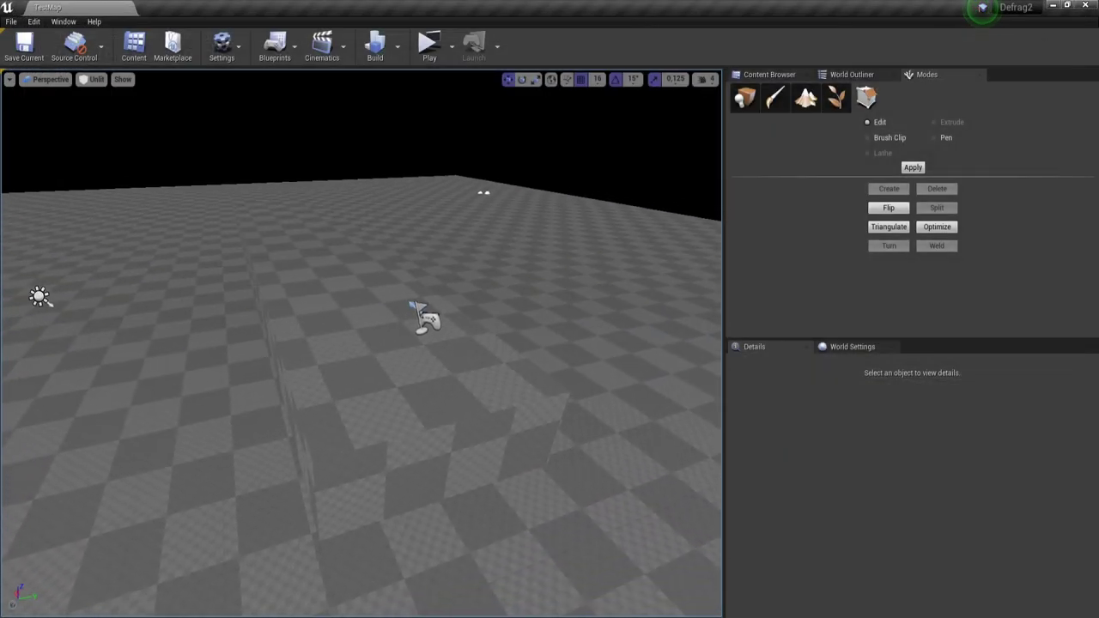
left_click(503, 392)
scroll(912, 511, "up", 5)
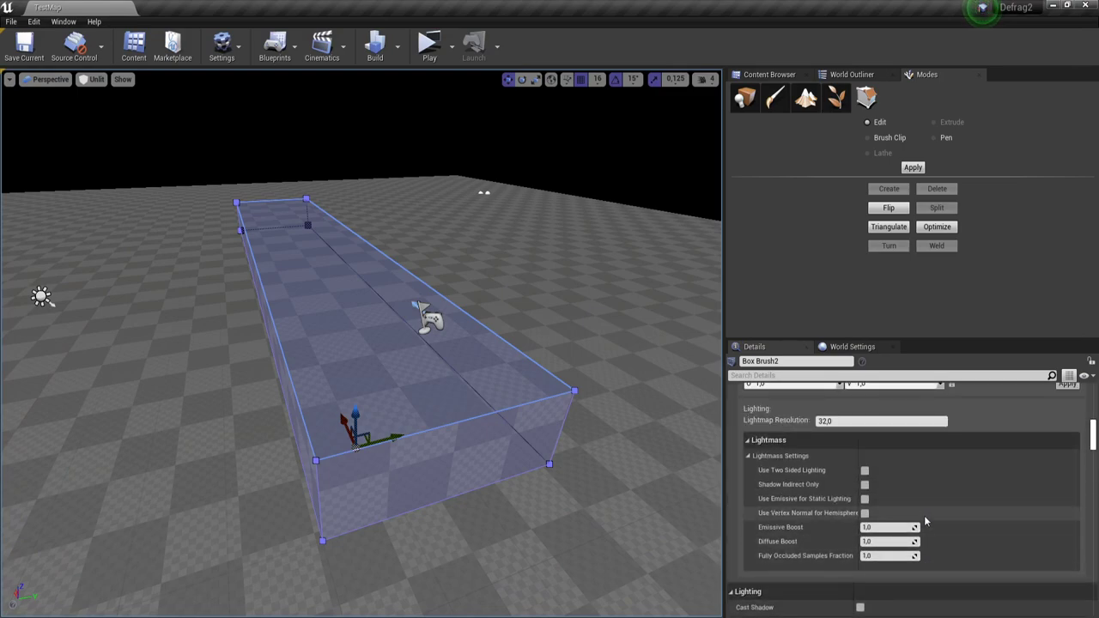
scroll(925, 516, "up", 10)
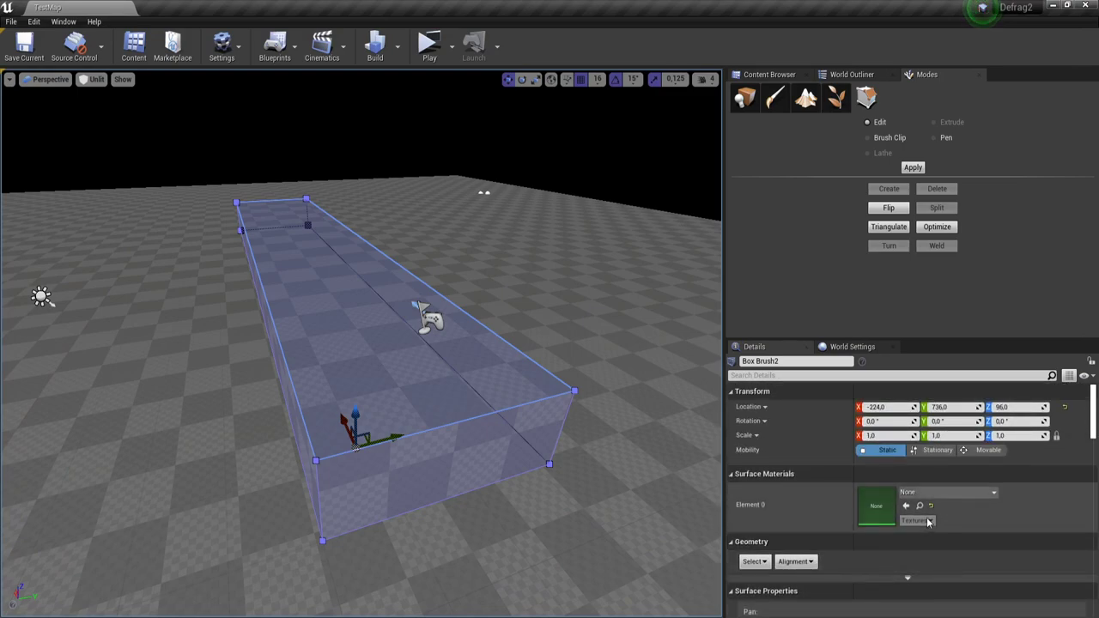
scroll(927, 521, "down", 10)
scroll(927, 524, "down", 8)
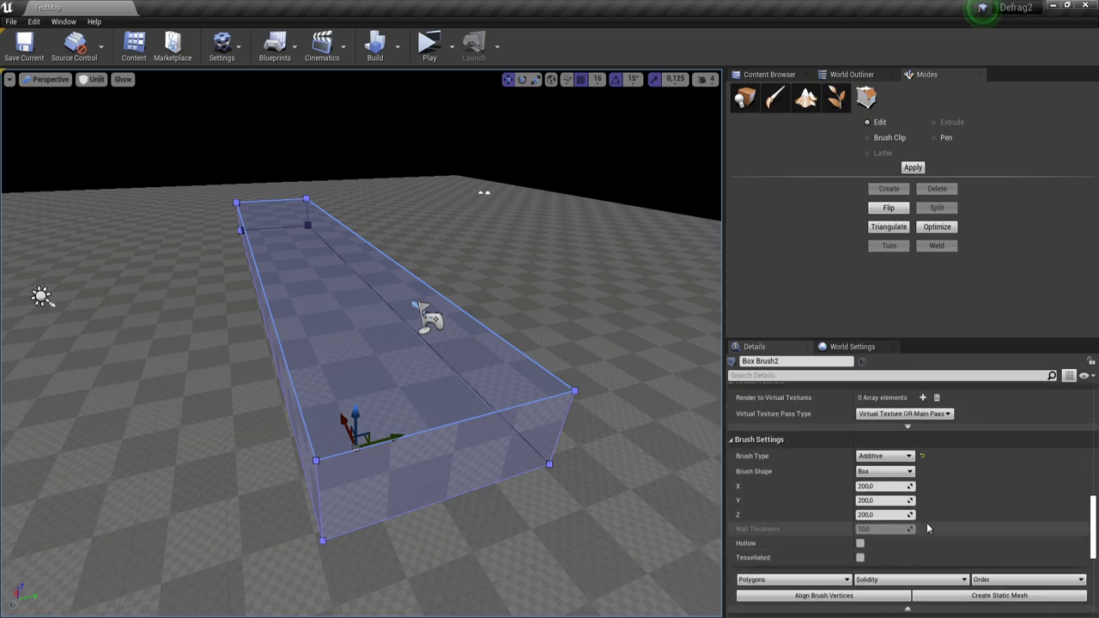
scroll(927, 527, "down", 6)
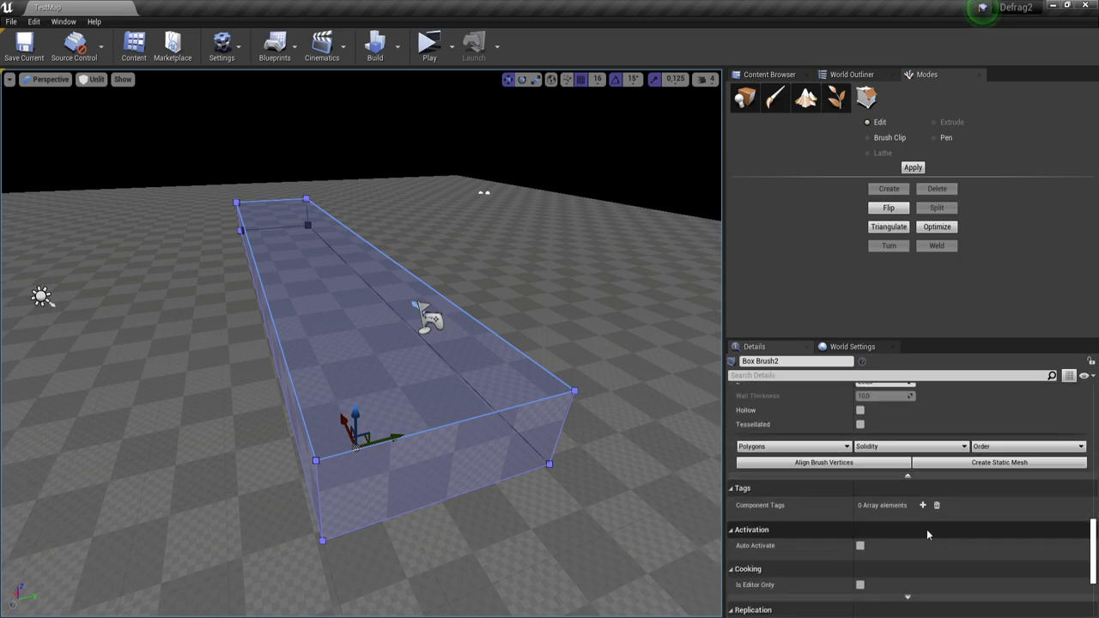
scroll(926, 531, "down", 2)
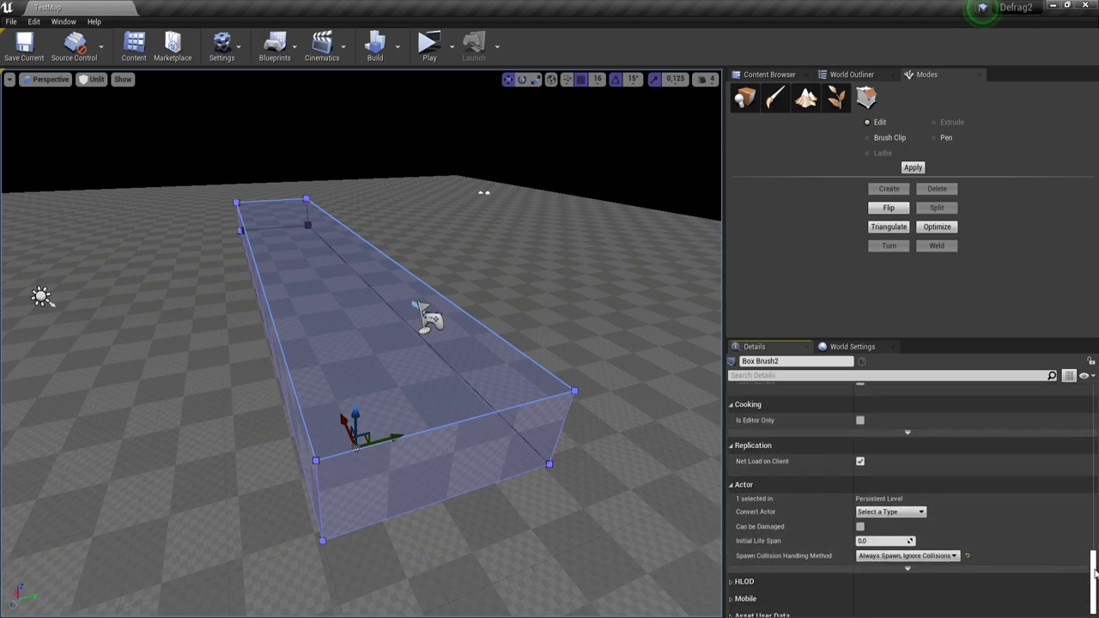
scroll(926, 531, "up", 20)
- Find the TestMap level asset in the Maps > TestMap content folder
right_click_drag(452, 422, 614, 422)
left_click(761, 77)
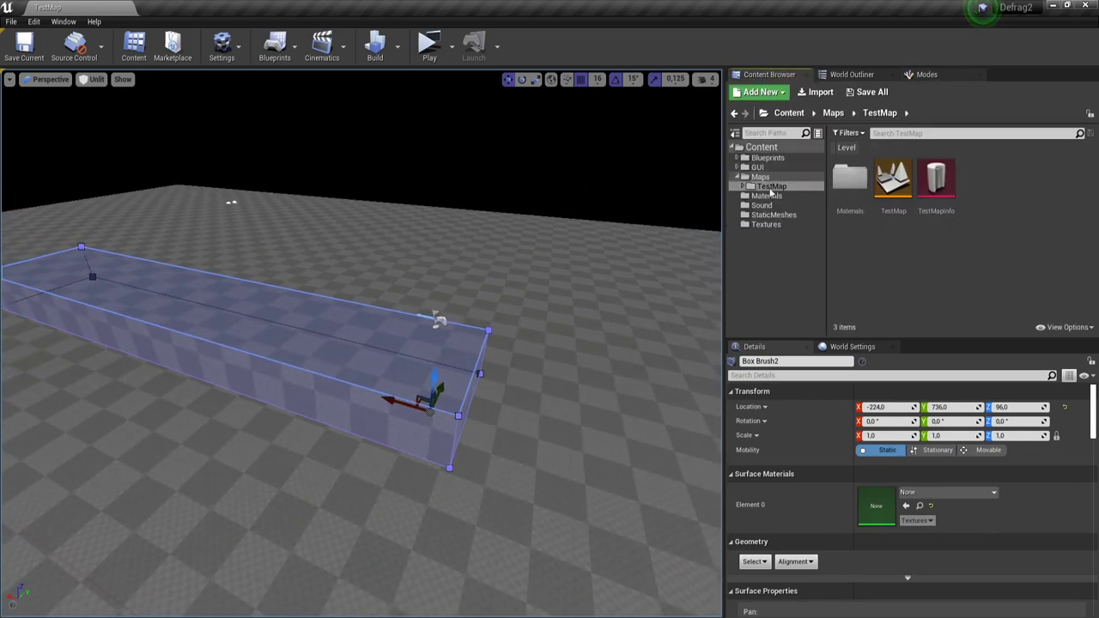
left_click(893, 190)
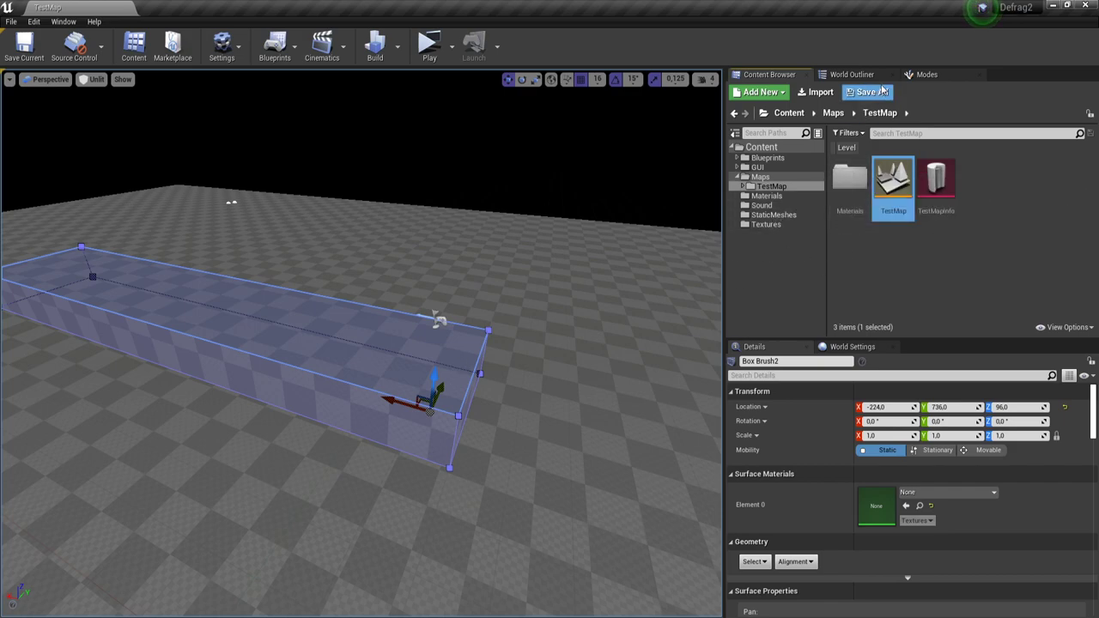
- Place an additive Box geometry brush on the floor at about X -688, Y 1248, and show it in the Top view
left_click(921, 77)
left_click(744, 98)
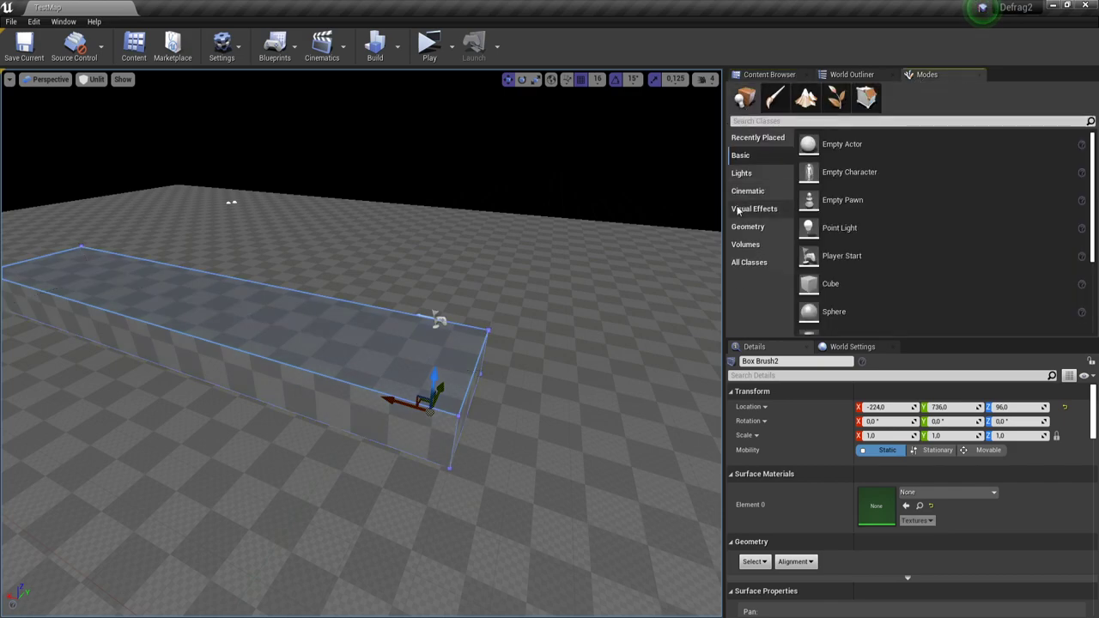
left_click(747, 228)
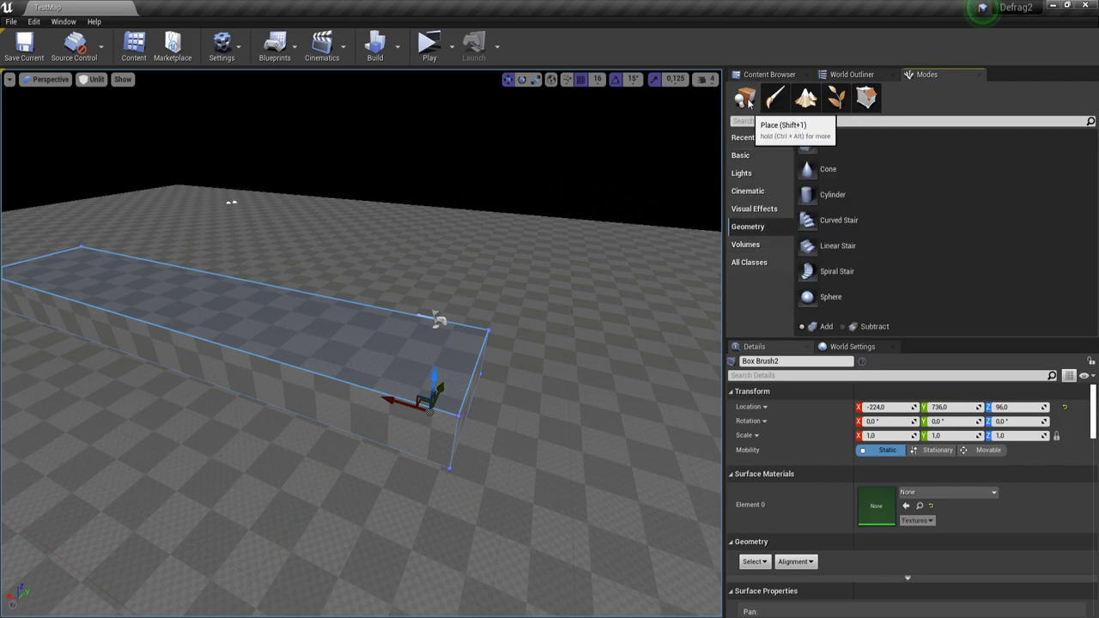
mouse_move(811, 143)
left_mouse_down()
mouse_move(837, 171)
mouse_move(582, 389)
left_mouse_up()
key("alt+j")
scroll(354, 455, "down", 5)
right_click_drag(354, 455, 494, 419)
scroll(427, 417, "up", 18)
scroll(428, 422, "up", 1)
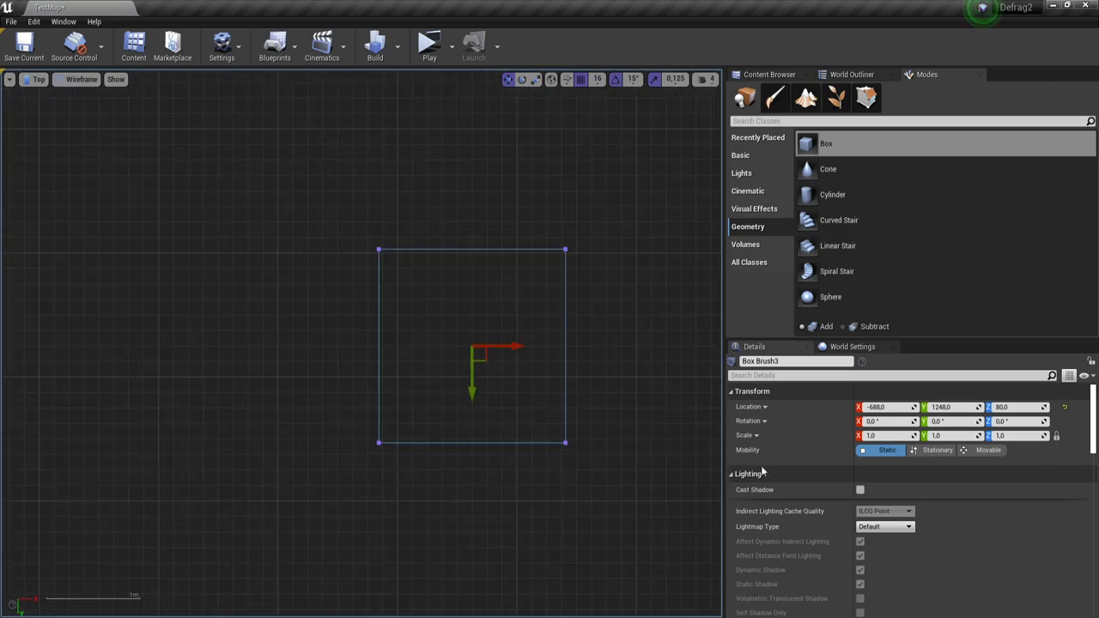
- Align the new box brush's vertices to the grid from its Brush Settings
scroll(916, 492, "down", 10)
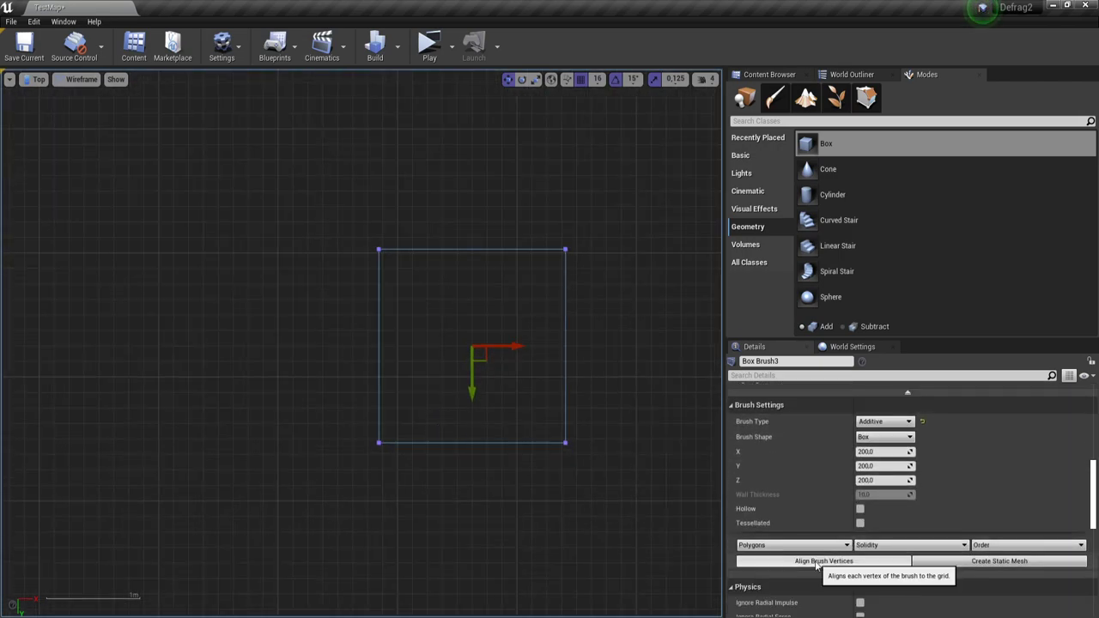
left_click(822, 560)
scroll(587, 406, "down", 4)
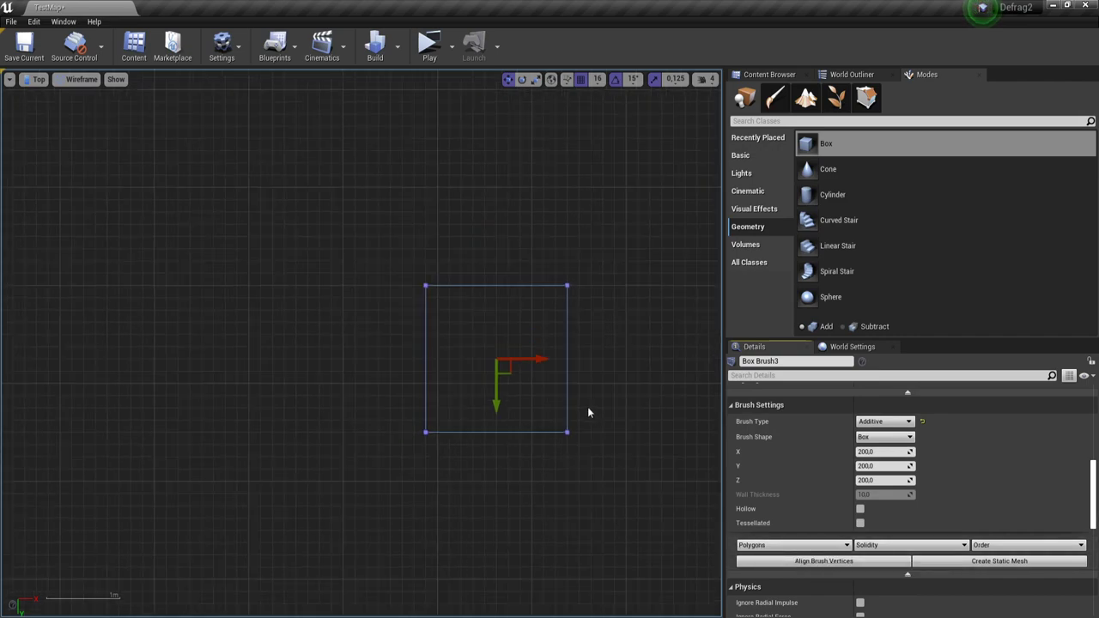
- Reshape the new box brush in geometry editing mode by moving its vertices so that one side becomes slanted
key("shift+4")
left_click_drag(668, 500, 668, 501)
scroll(558, 492, "down", 4)
right_click_drag(558, 492, 373, 459)
left_click_drag(425, 354, 643, 354)
mouse_move(649, 448)
left_mouse_down()
mouse_move(361, 414)
mouse_move(512, 400)
left_mouse_up()
left_click_drag(601, 451, 601, 590)
right_click_drag(565, 497, 497, 373)
scroll(497, 374, "down", 2)
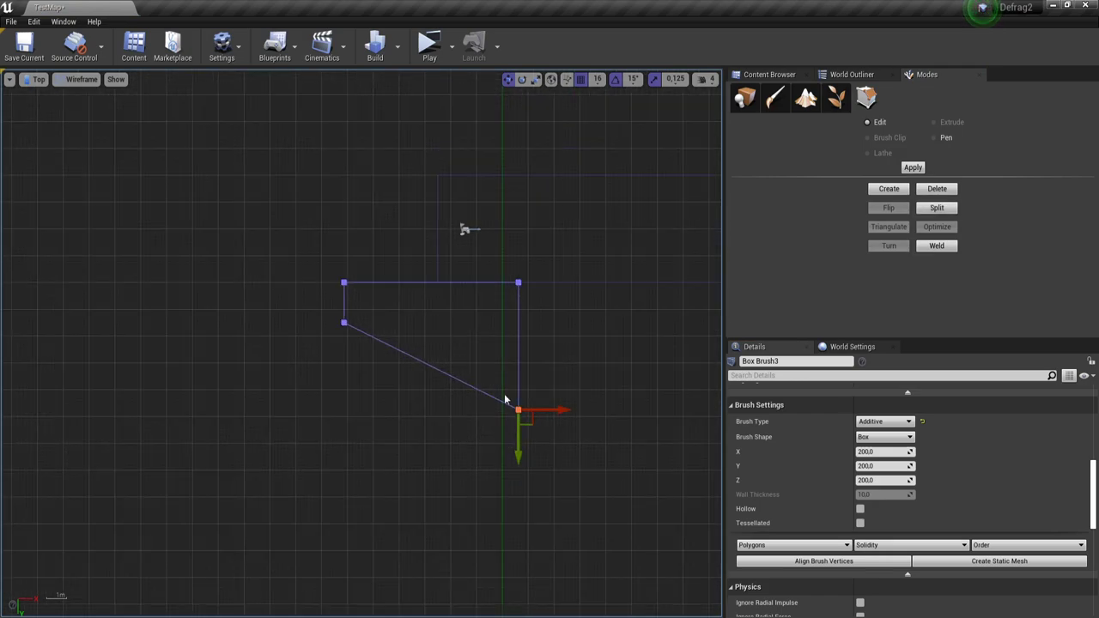
- Return to Place mode, select the long box brush in the Top view, and try moving it along the X axis
key("shift+1")
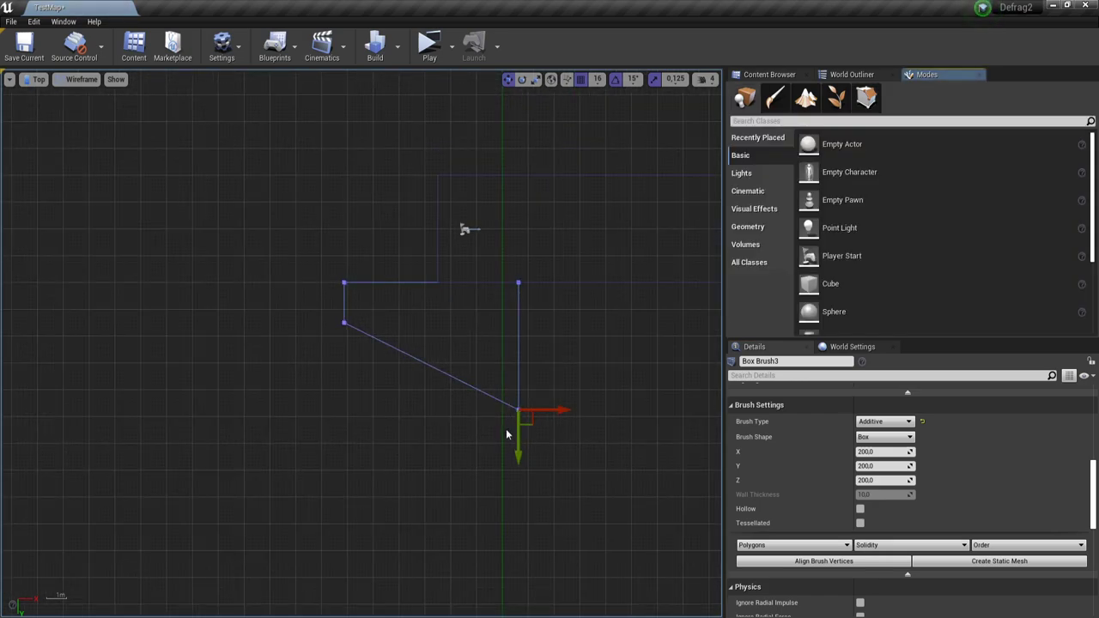
left_click(520, 377)
right_click_drag(452, 256, 334, 319)
left_click(366, 344)
scroll(369, 410, "down", 5)
scroll(392, 336, "up", 5)
left_click_drag(356, 320, 343, 319)
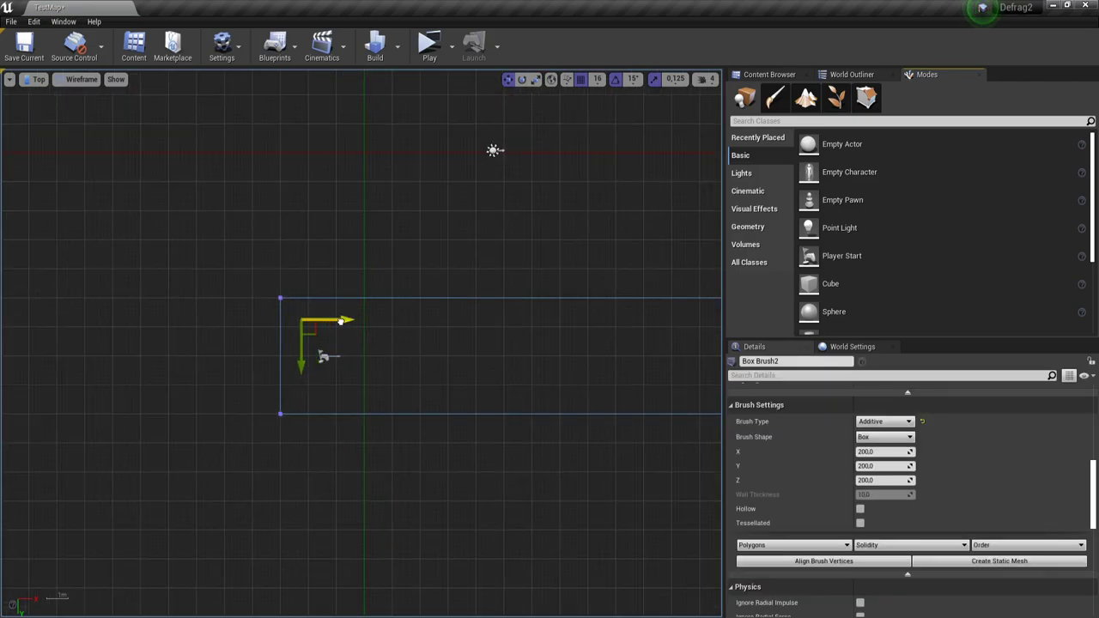
scroll(436, 445, "down", 3)
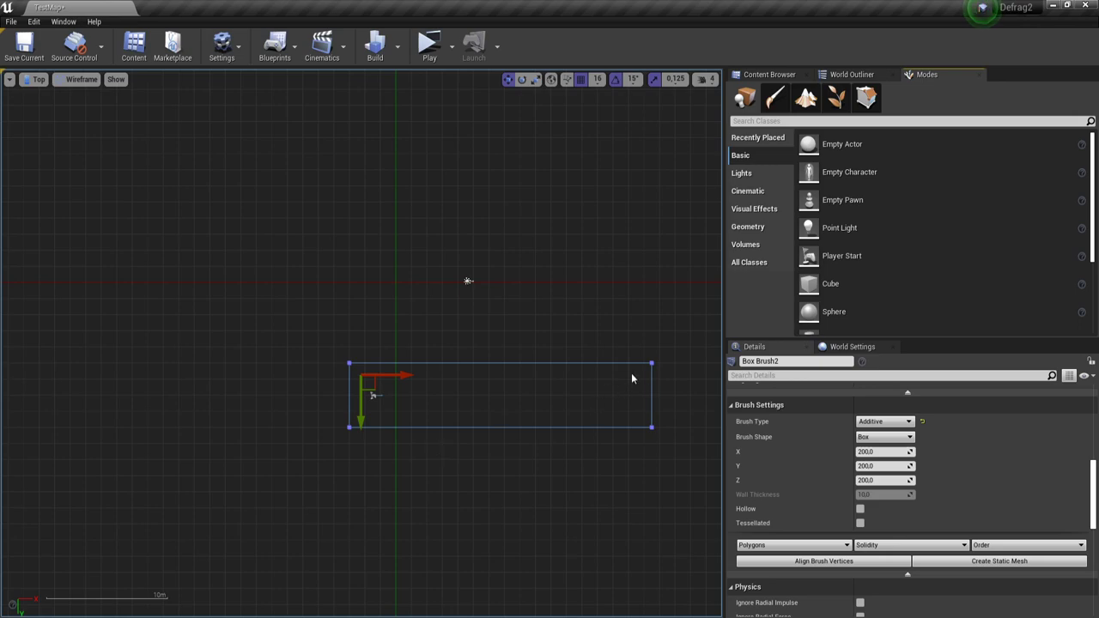
- Try moving the long brush's far-end vertices along X in geometry editing mode, and return to the Perspective view
key("shift+5")
left_click_drag(640, 329, 684, 430, "ctrl+alt")
scroll(684, 429, "up", 1)
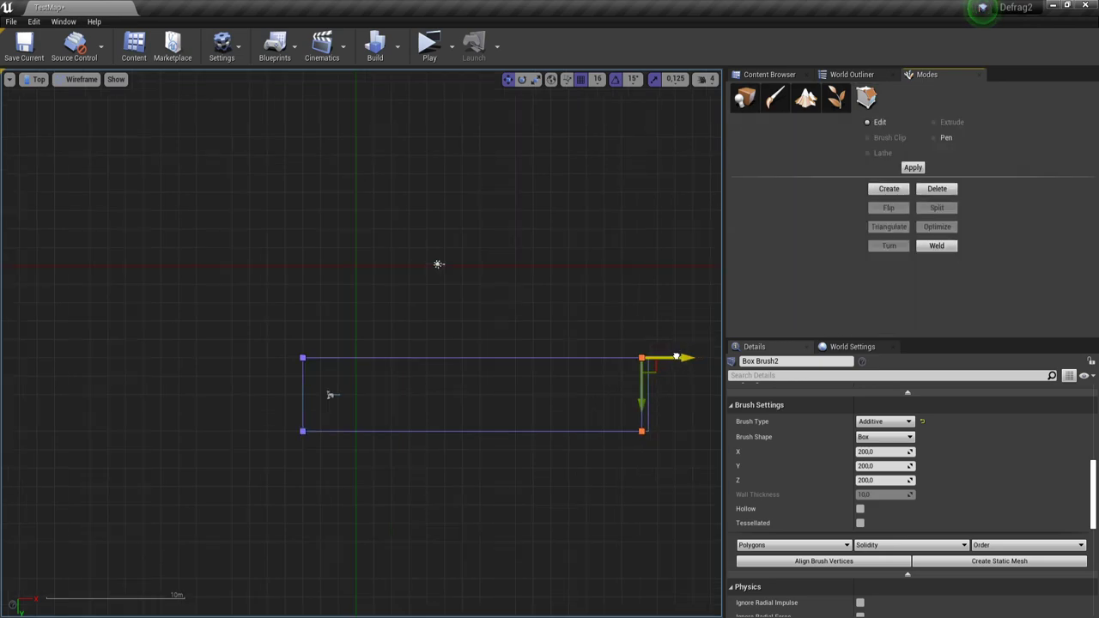
scroll(657, 412, "up", 5)
scroll(370, 467, "down", 5)
mouse_move(370, 467)
right_mouse_down()
mouse_move(521, 416)
mouse_move(454, 398)
right_mouse_up()
key("alt+g")
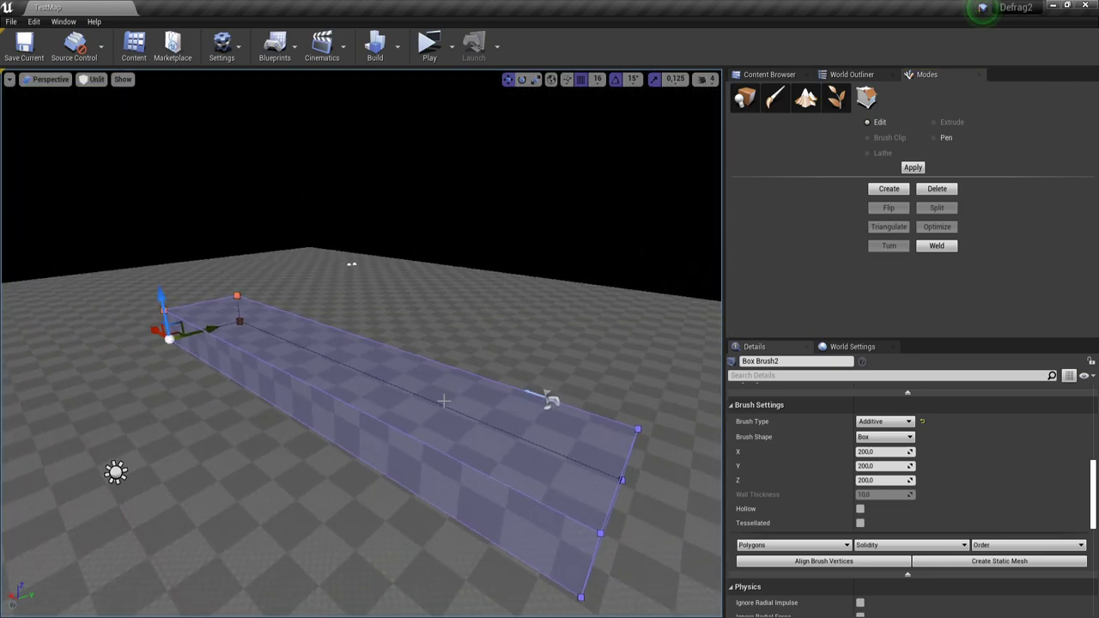
- Select the whole long brush and compare how it is displayed in Place mode and geometry editing mode
left_click(415, 340)
left_click(297, 371)
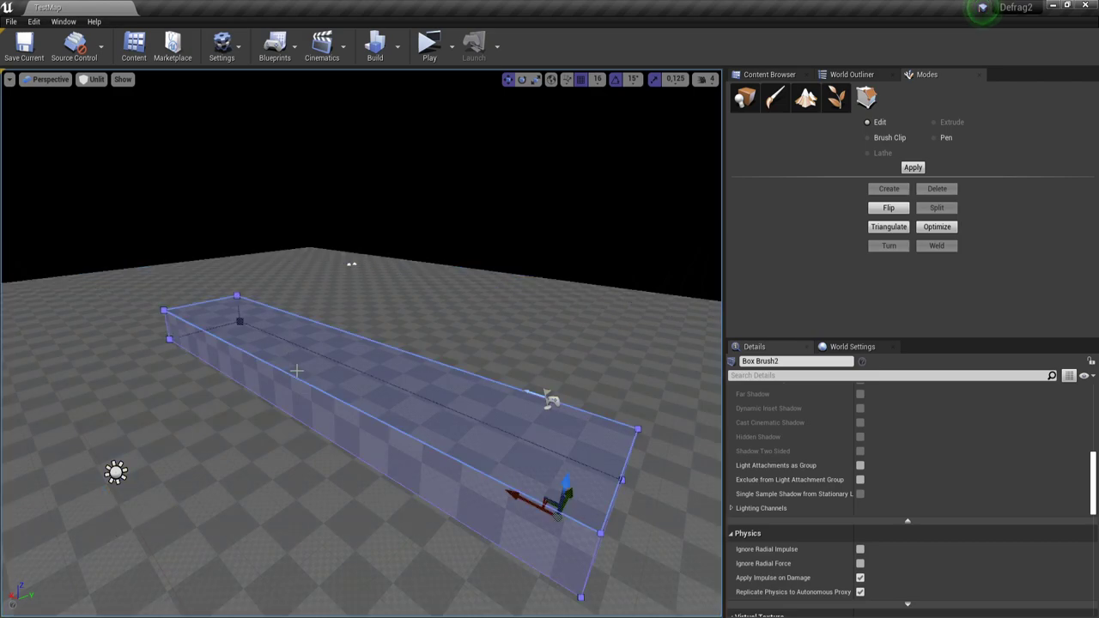
key("Escape")
left_click(298, 371)
left_click(744, 97)
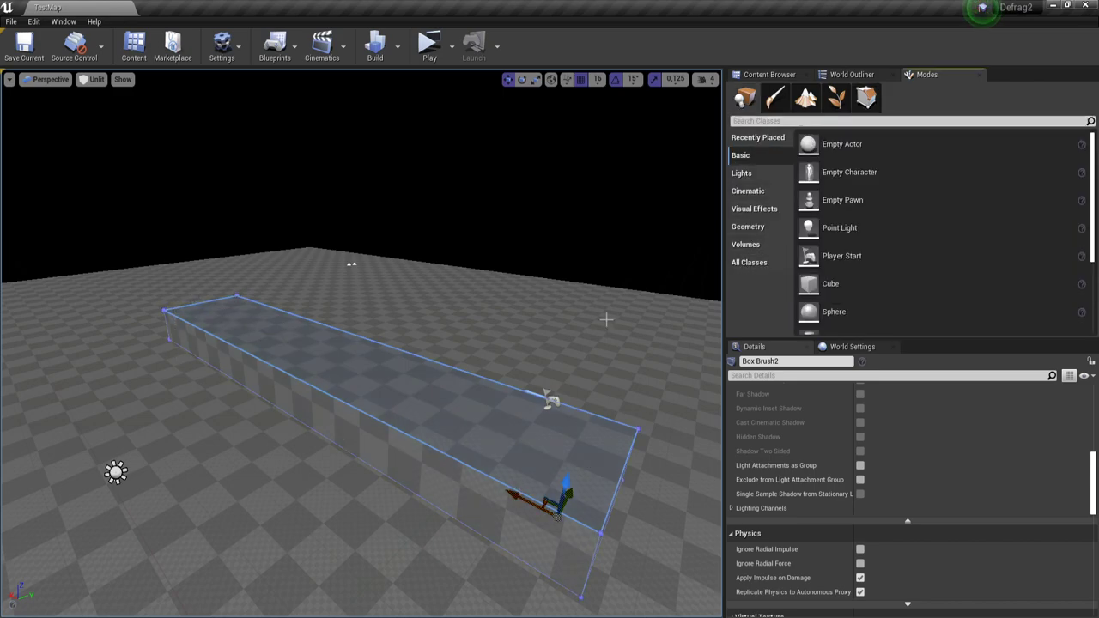
left_click(866, 99)
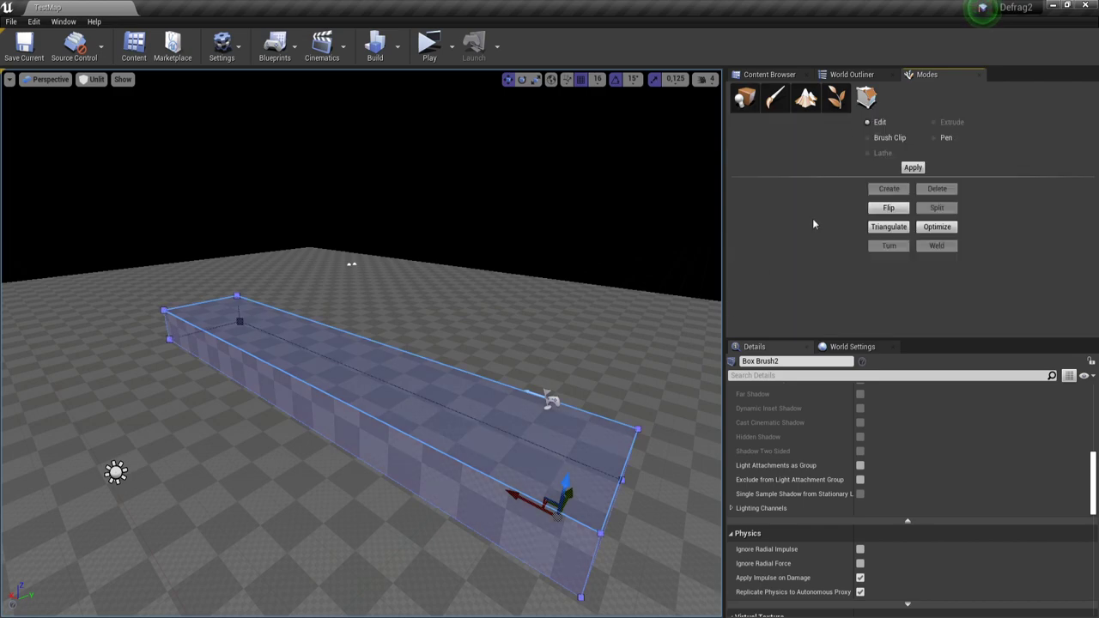
- Try shifting the long brush's top face along X, undo the move, and switch to the Top view
left_click(506, 442)
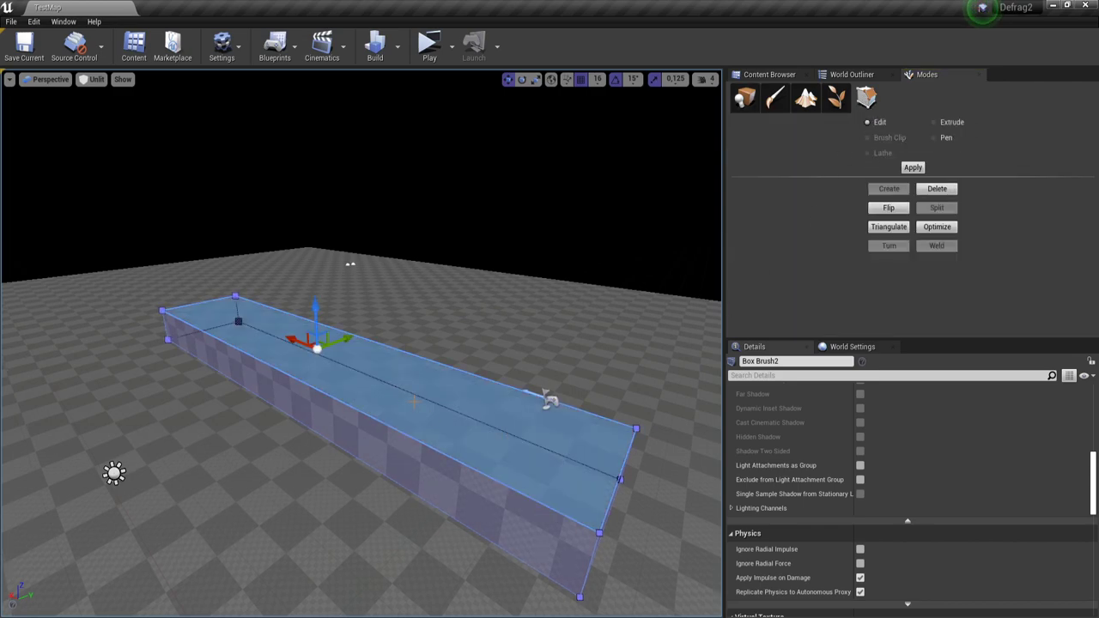
right_click_drag(295, 342, 291, 342)
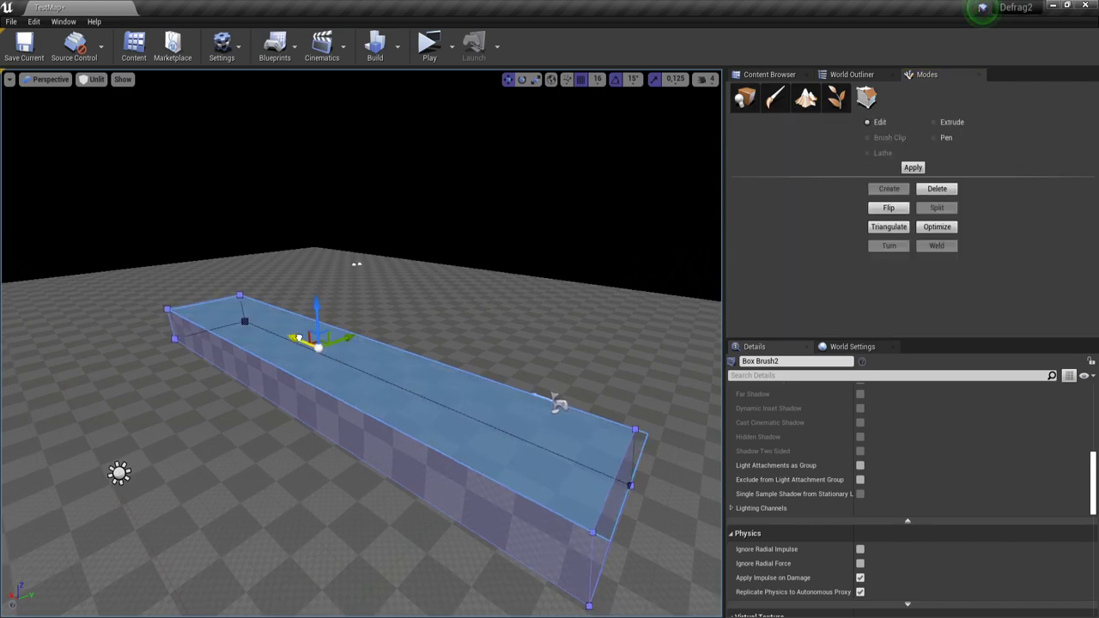
left_click_drag(300, 341, 238, 315)
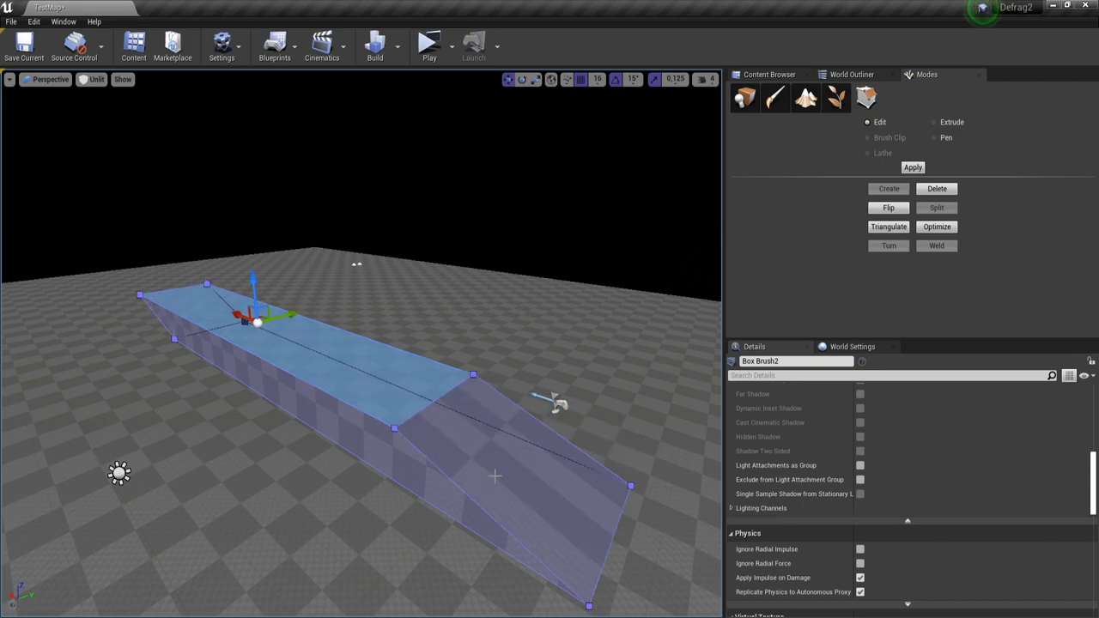
key("ctrl+z")
key("alt+j")
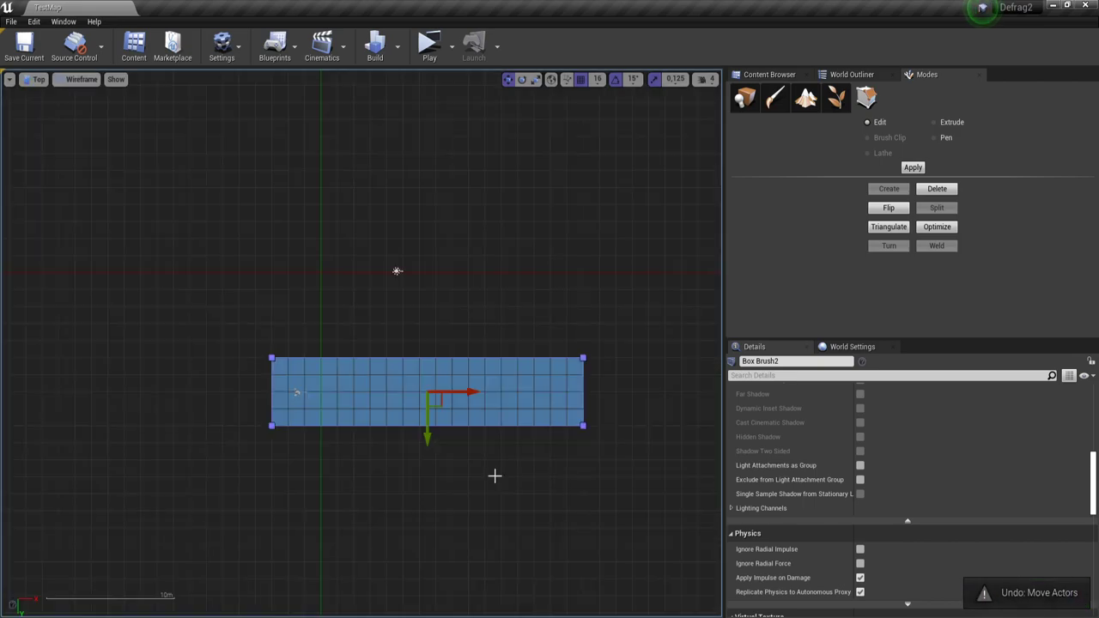
- Select all vertices of the long box brush in the Top view and move them so its near-end corner sits on the world origin
left_click(521, 488)
scroll(521, 487, "down", 2)
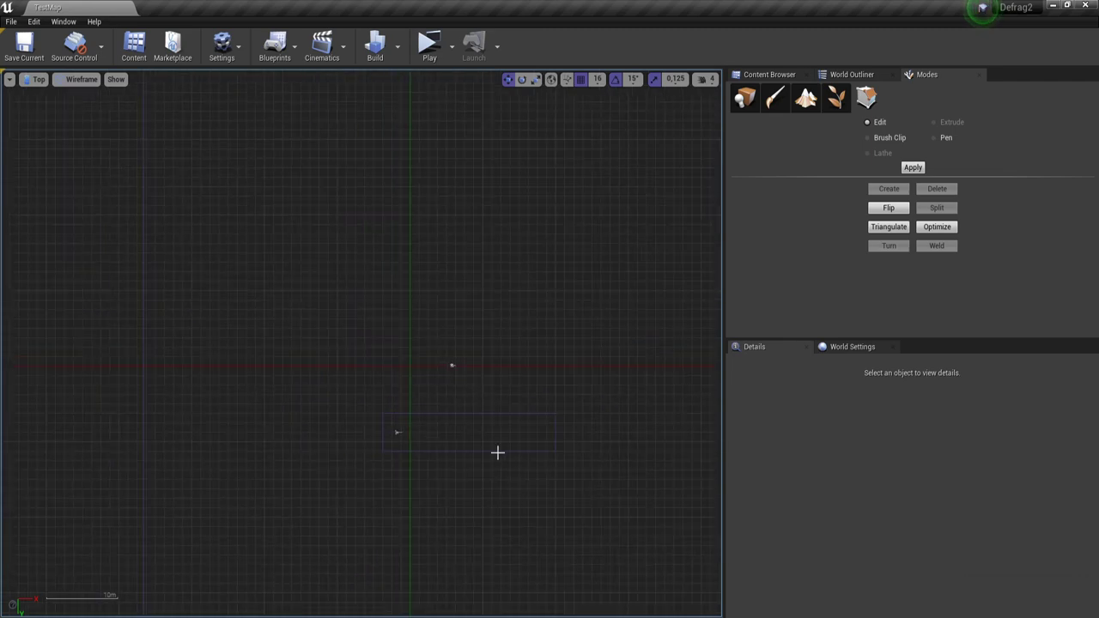
left_click(497, 450)
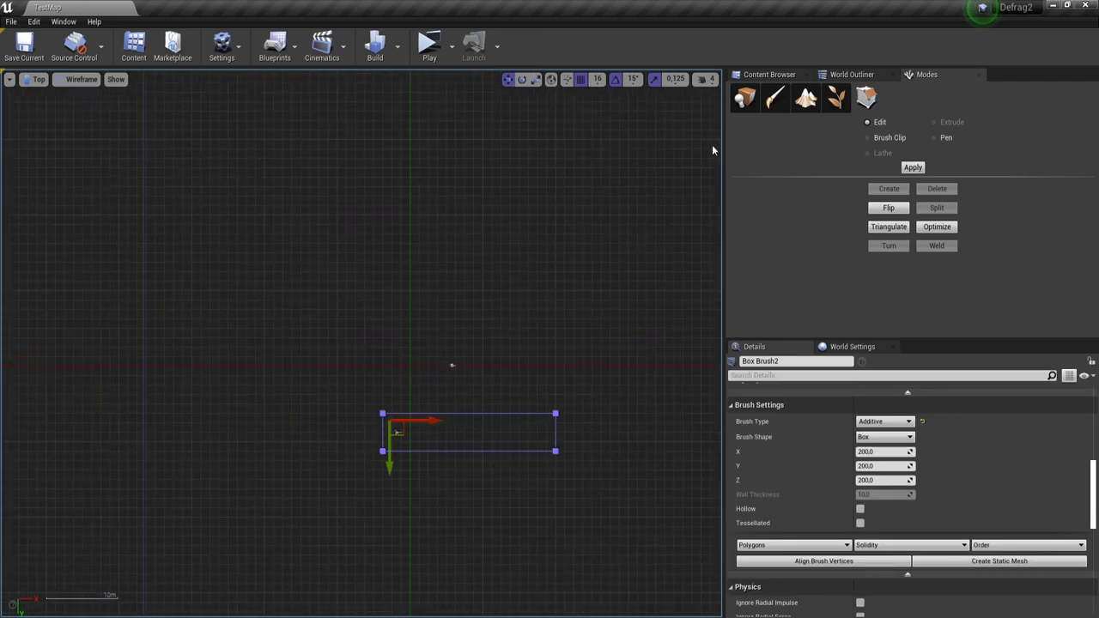
scroll(398, 452, "up", 1)
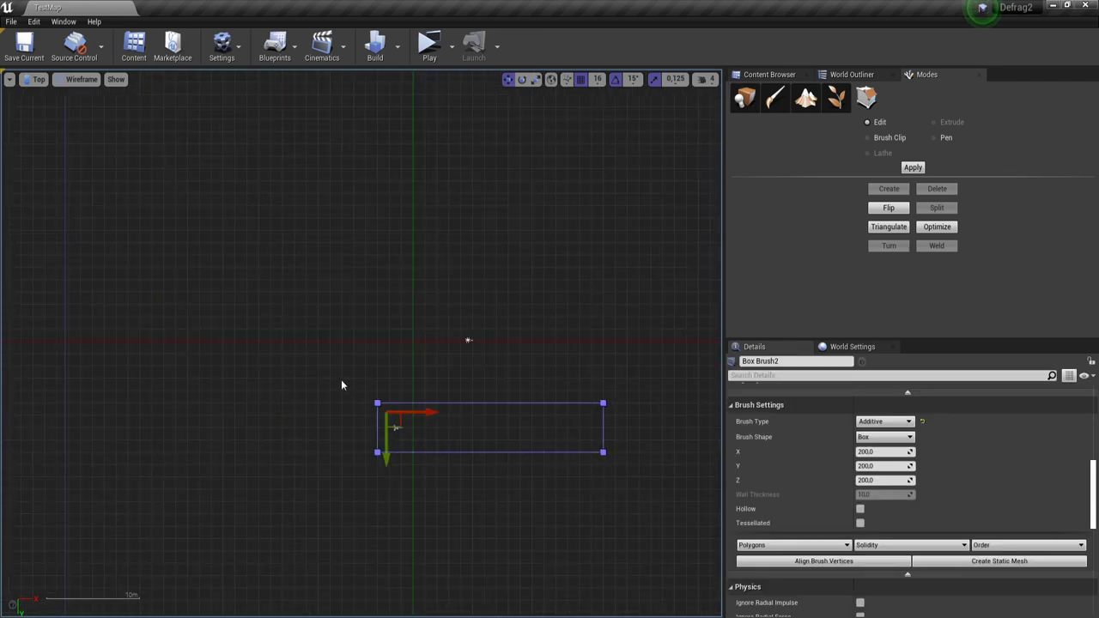
left_click_drag(342, 379, 673, 481)
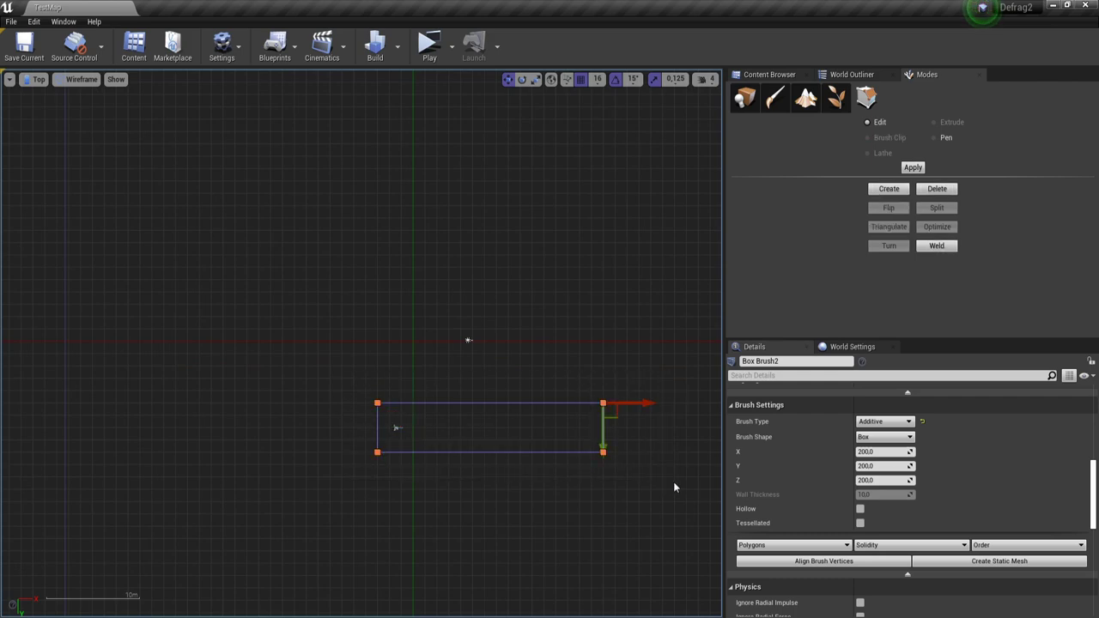
mouse_move(289, 362)
left_mouse_down()
mouse_move(362, 404)
mouse_move(648, 502)
left_mouse_up()
right_click_drag(644, 500, 513, 473)
mouse_move(487, 381)
left_mouse_down()
mouse_move(536, 364)
mouse_move(485, 276)
mouse_move(584, 292)
mouse_move(522, 275)
left_mouse_up()
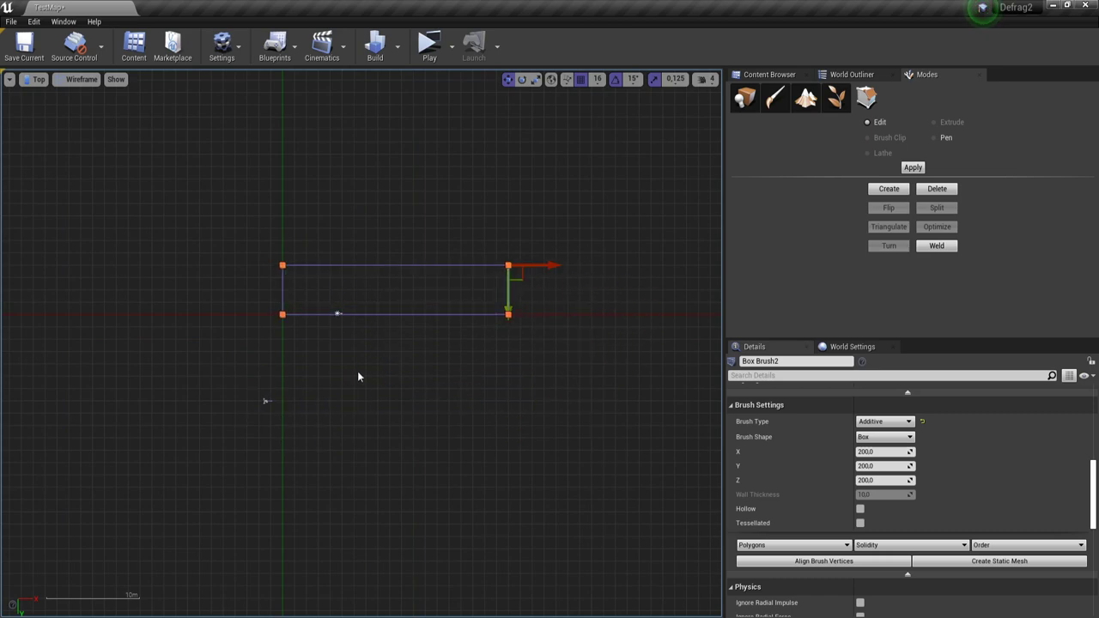
- Return to Place mode and reselect the moved brush to check its pivot location
key("shift+1")
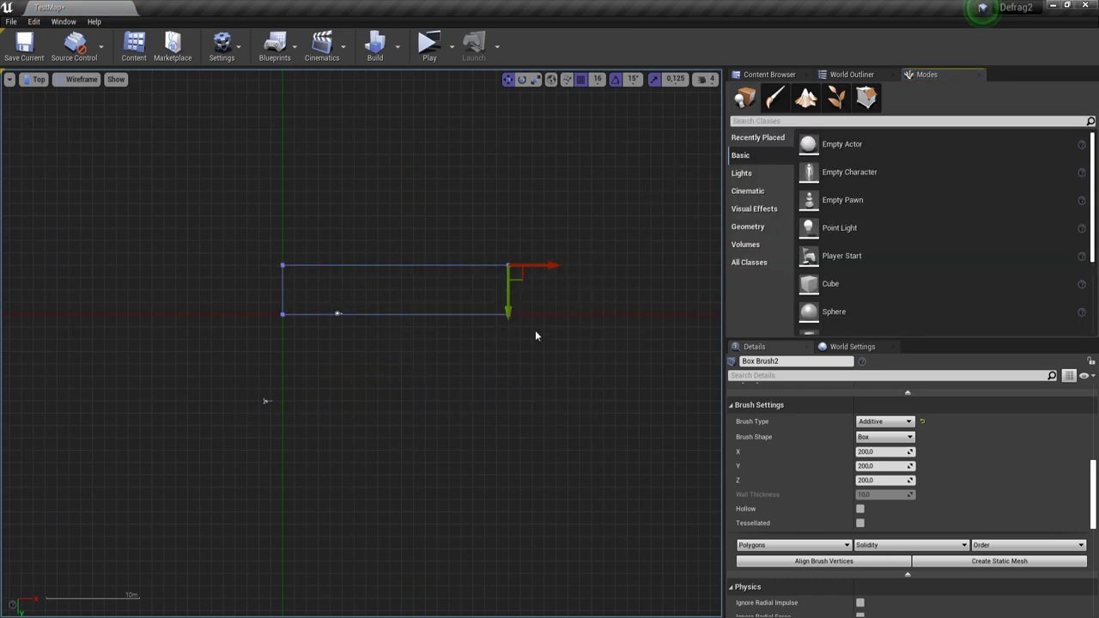
left_click(495, 275)
left_click(509, 273)
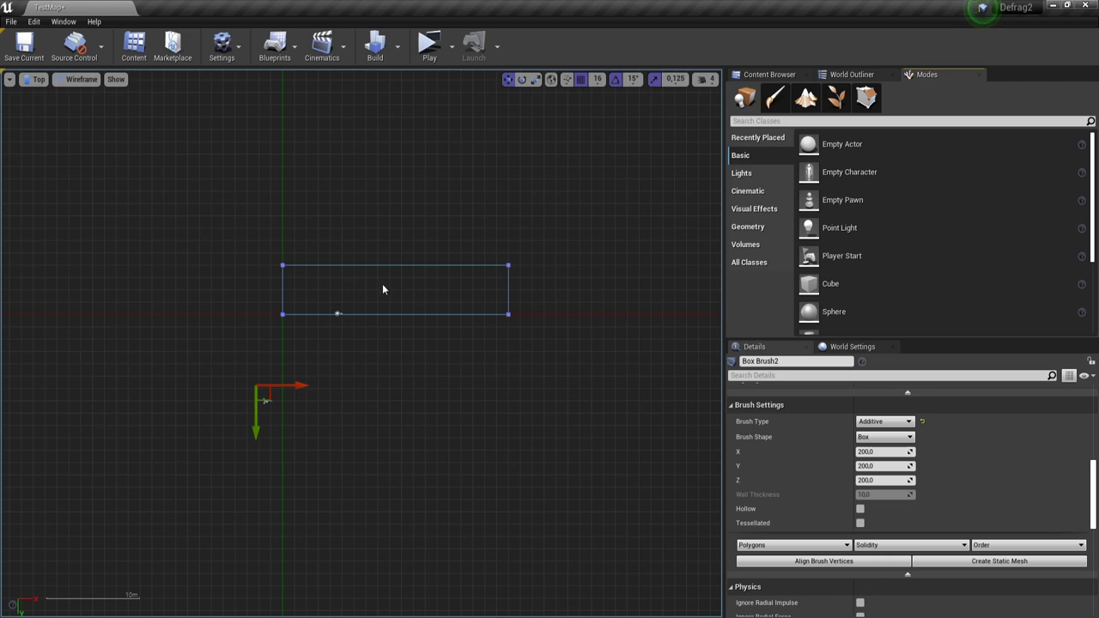
left_click(282, 266)
- Try temporary pivot positions inside the long brush, and reselect the brush to check whether the pivot is kept
scroll(287, 266, "up", 6)
scroll(272, 271, "up", 2)
scroll(417, 329, "down", 5)
right_click_drag(549, 353, 280, 316)
middle_click(407, 339, "alt")
middle_click(513, 331, "alt")
middle_click(431, 317, "alt")
middle_click(375, 344, "alt")
middle_click(545, 341, "alt")
middle_click(465, 340, "alt")
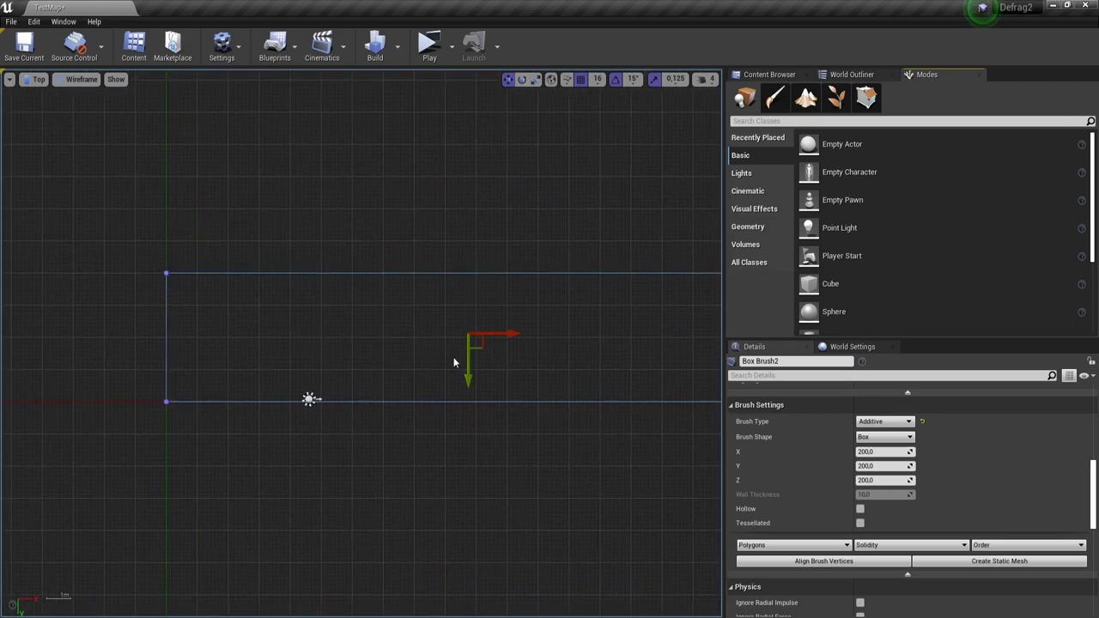
scroll(465, 351, "down", 2)
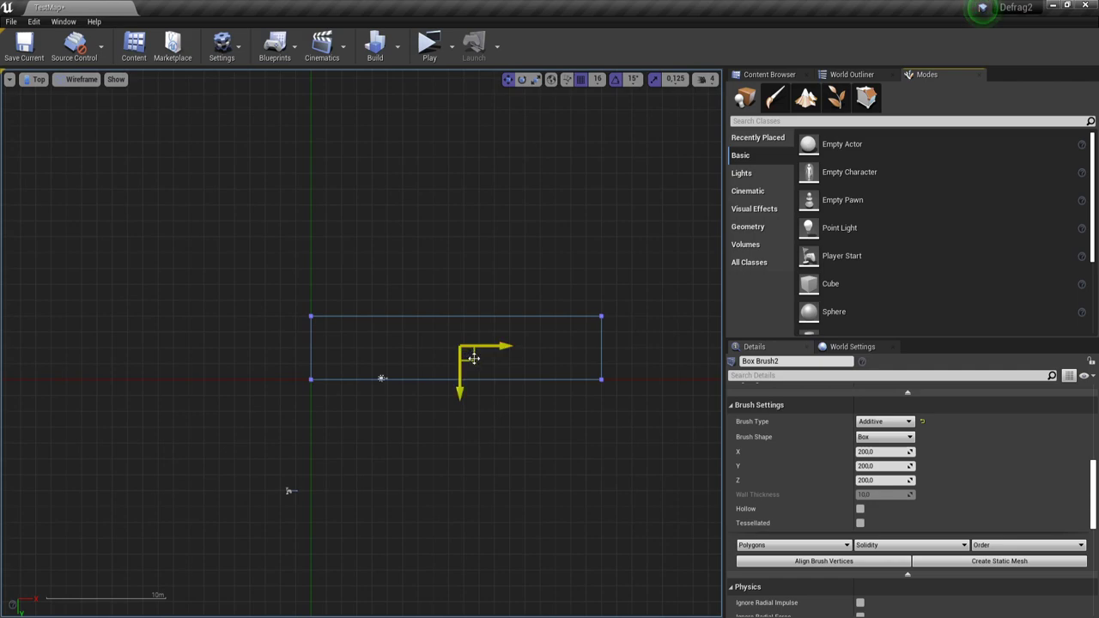
scroll(493, 371, "down", 3)
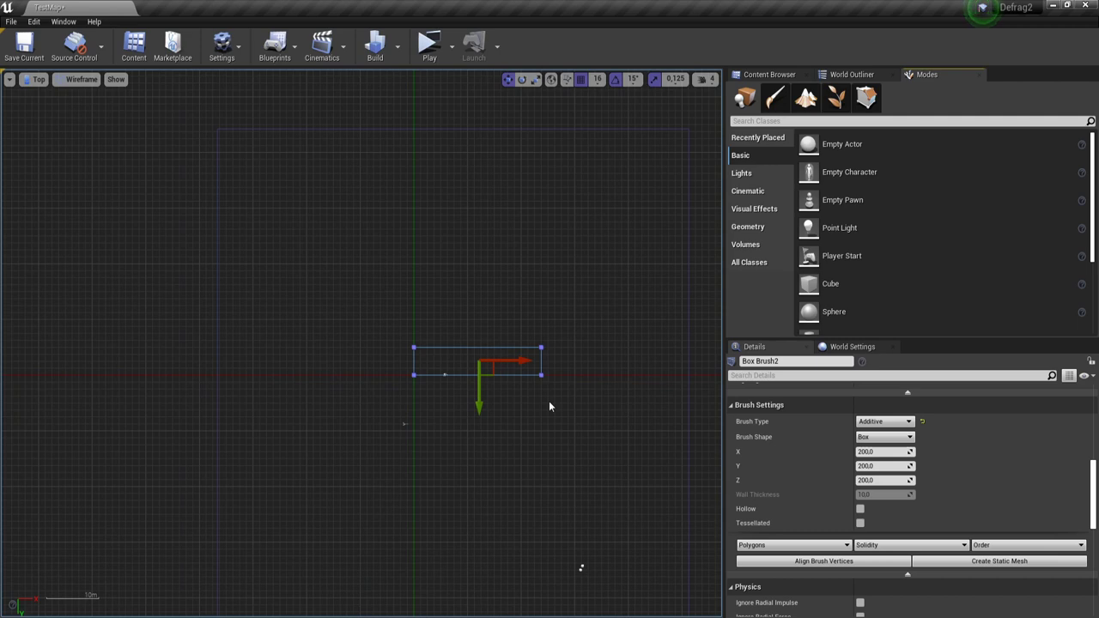
right_click_drag(540, 426, 517, 373)
left_click(465, 309)
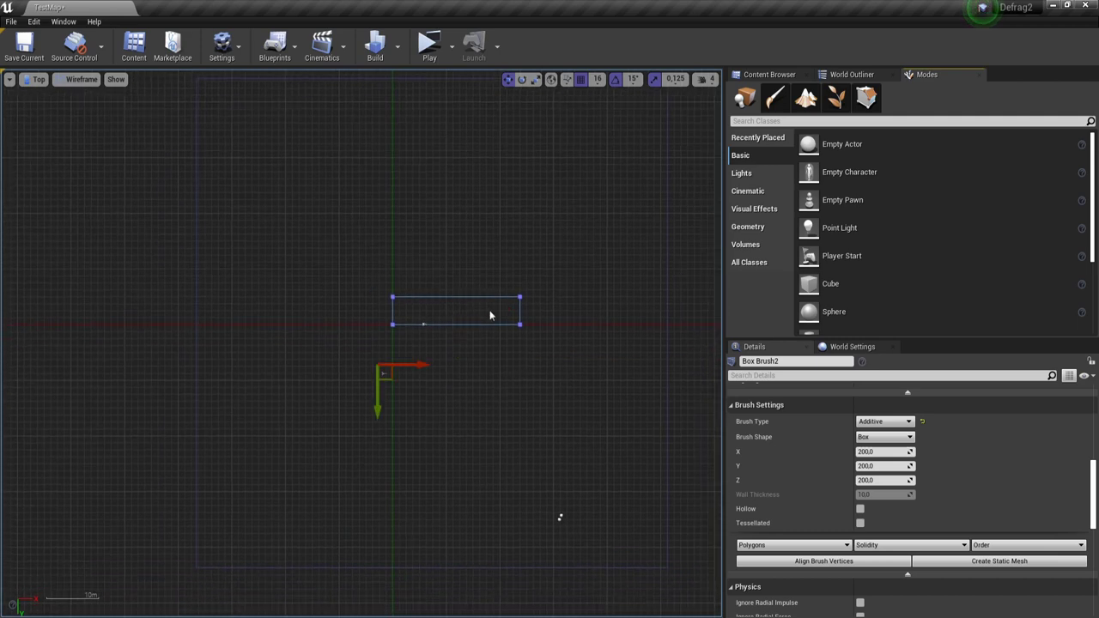
- Use Set Pivot Offset Here at a point near the long brush's centre, and reselect the brush to check its pivot
scroll(448, 315, "up", 3)
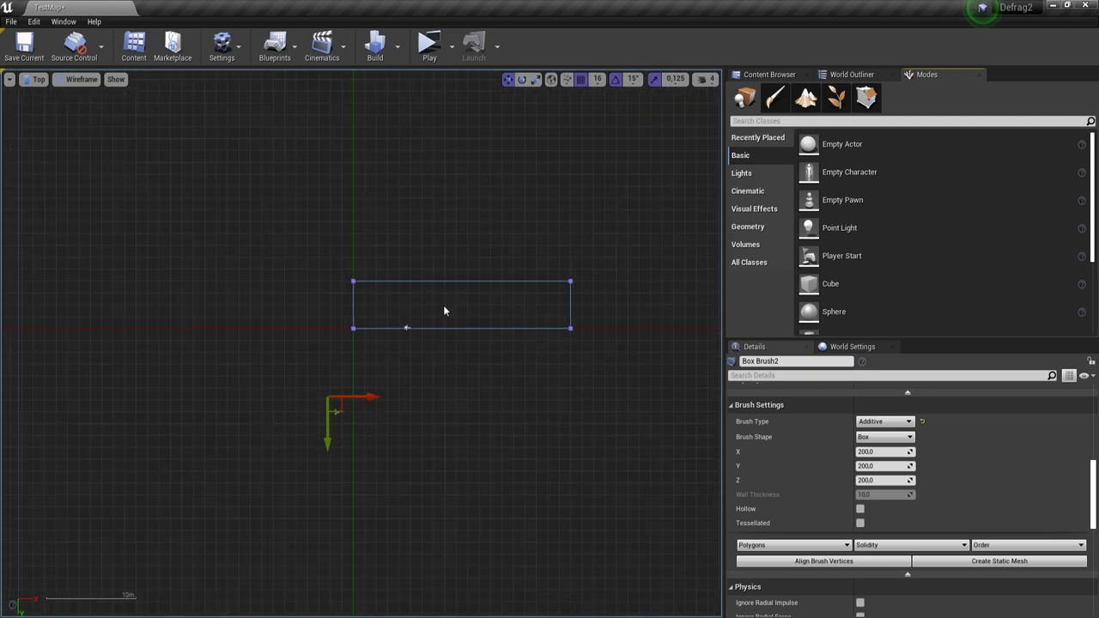
middle_click(445, 308)
scroll(452, 315, "up", 4)
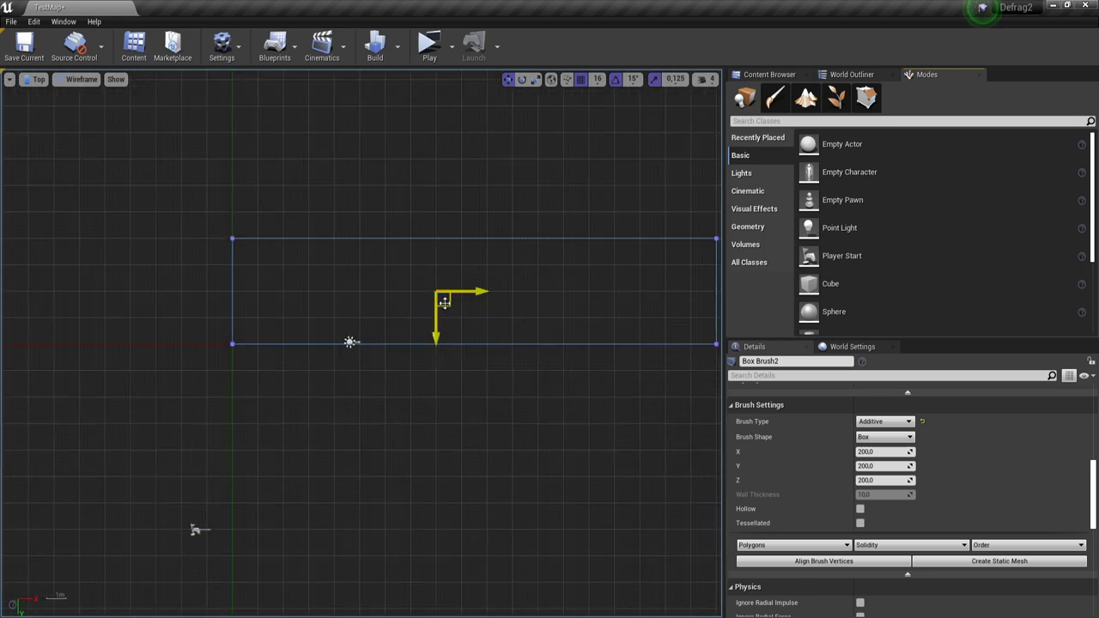
right_click(458, 301)
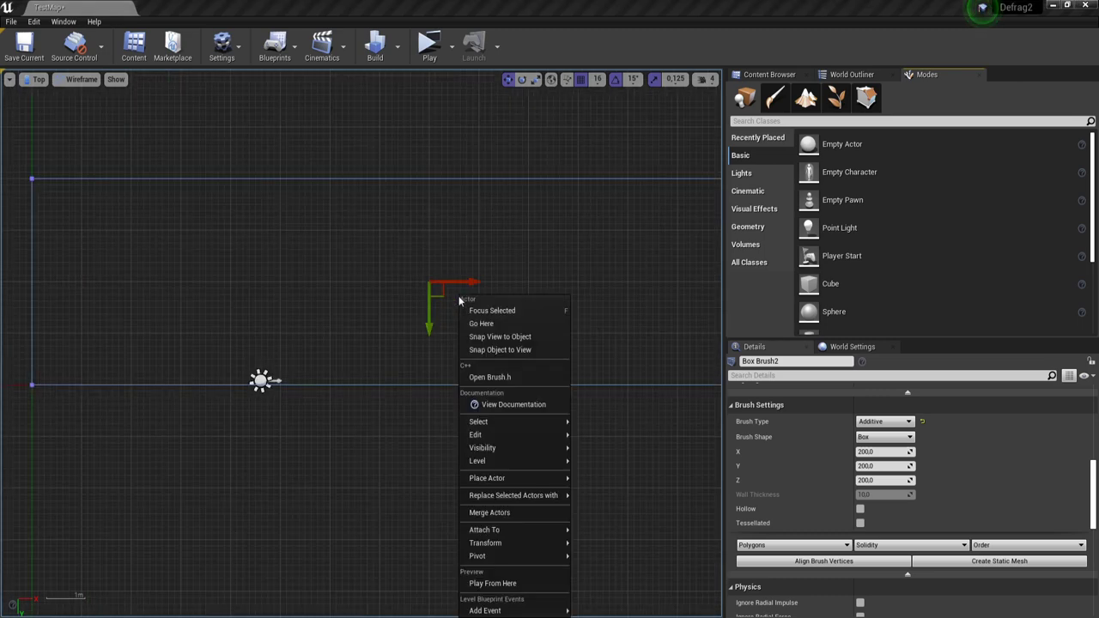
mouse_move(504, 556)
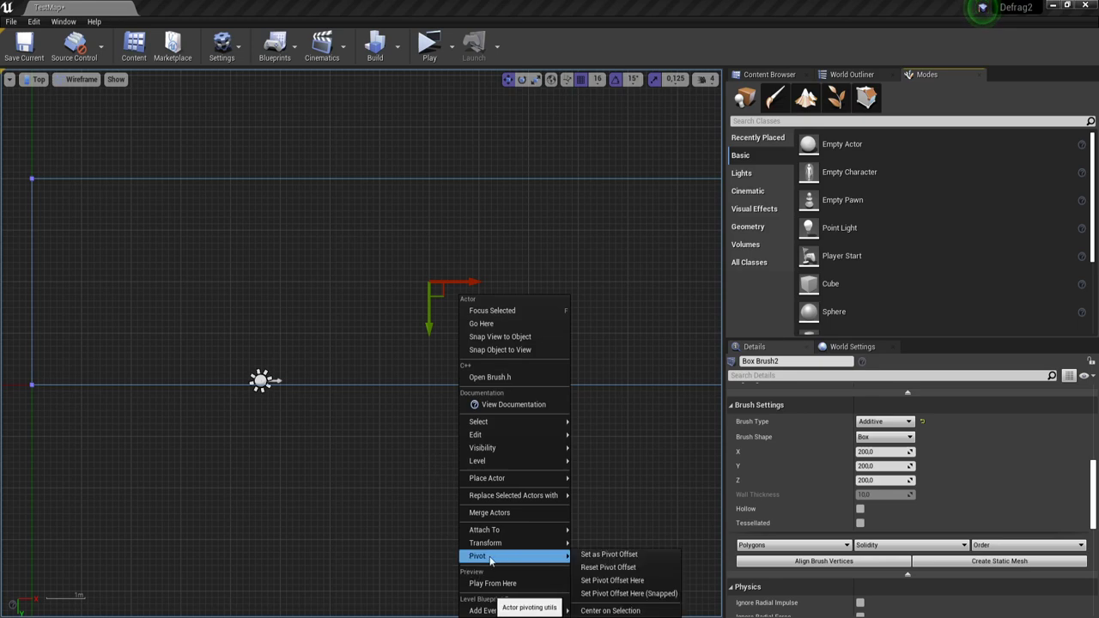
left_click(642, 581)
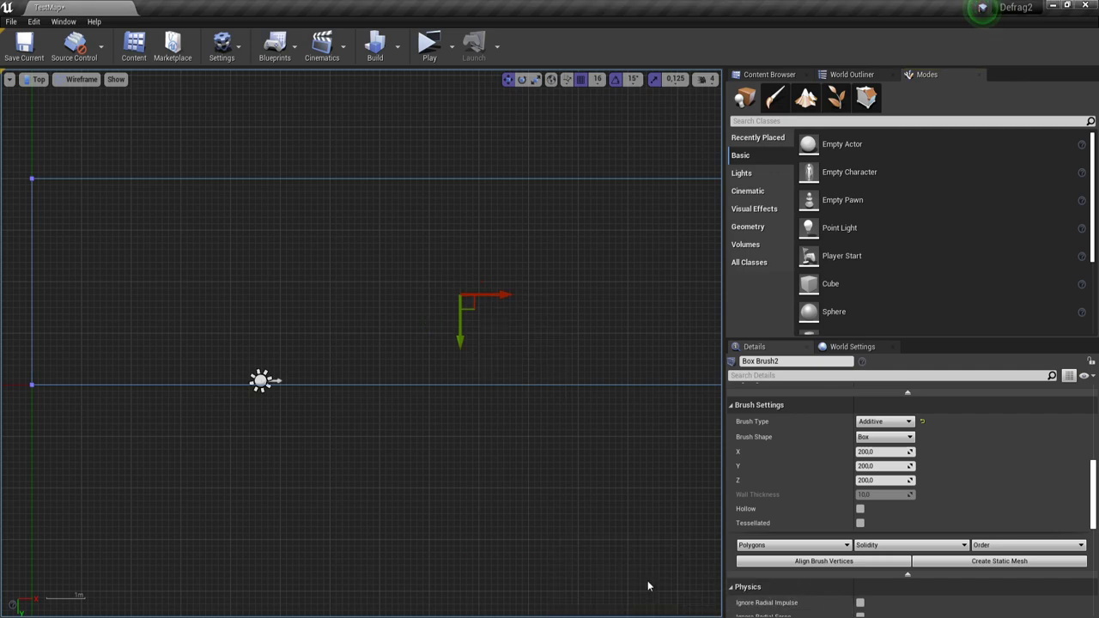
scroll(515, 377, "down", 3)
scroll(517, 377, "down", 5)
right_click_drag(517, 377, 392, 353)
left_click(429, 366)
left_click(428, 358)
- Place the pivot near the long brush's centre, apply Set as Pivot Offset, and reselect the brush to check it
middle_click(391, 327, "alt")
right_click(418, 333)
mouse_move(494, 268)
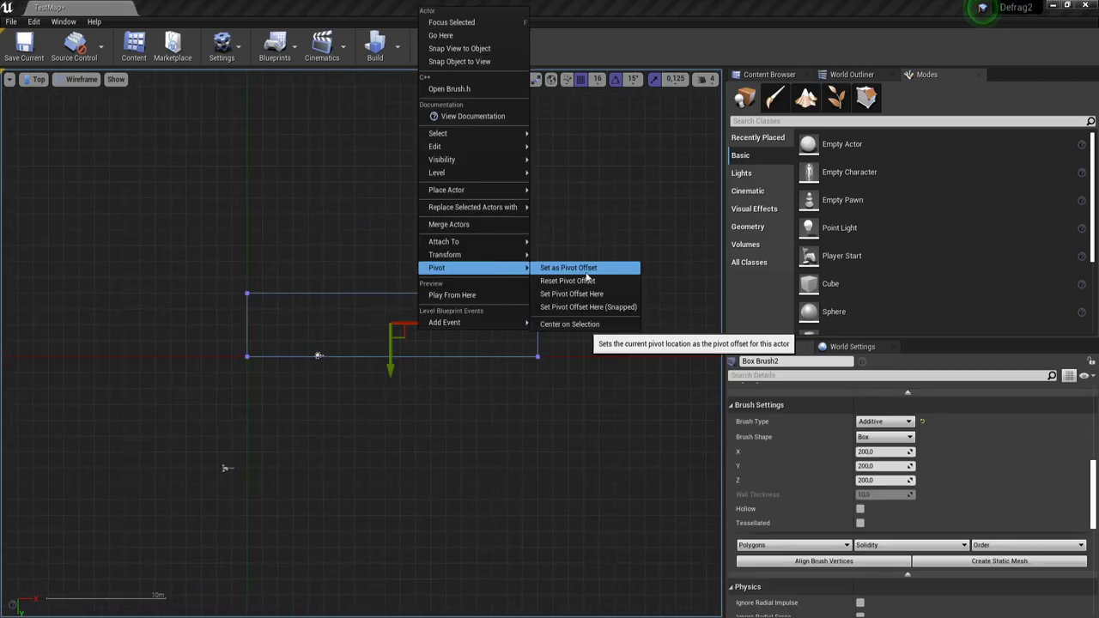
left_click(587, 272)
left_click(411, 359)
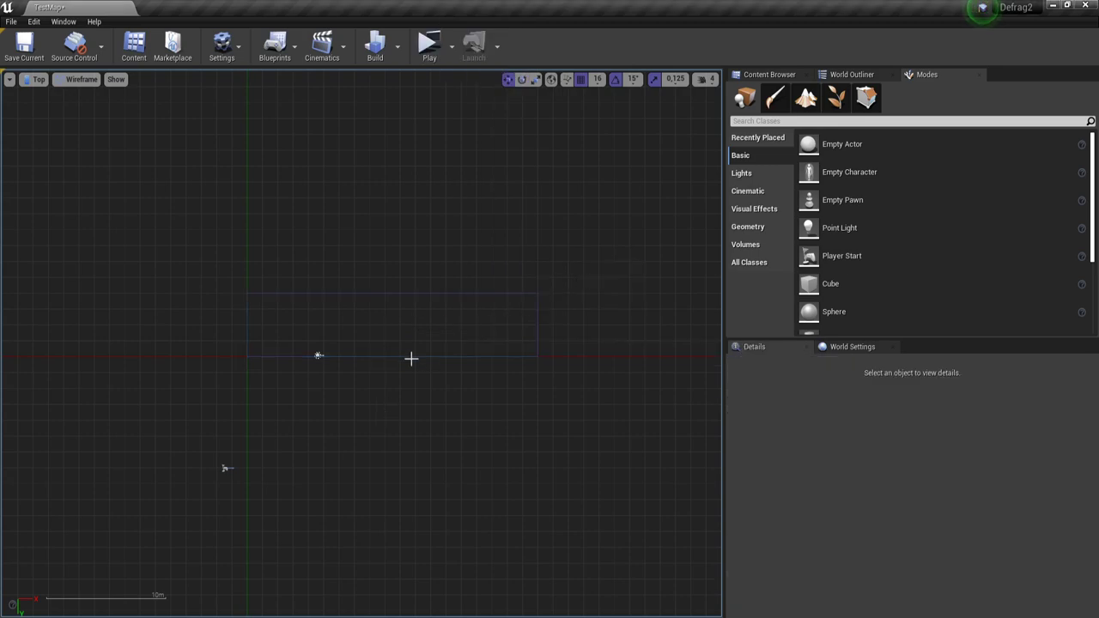
left_click(412, 354)
left_click(417, 375)
left_click(419, 356)
scroll(405, 343, "up", 4)
scroll(406, 348, "up", 1)
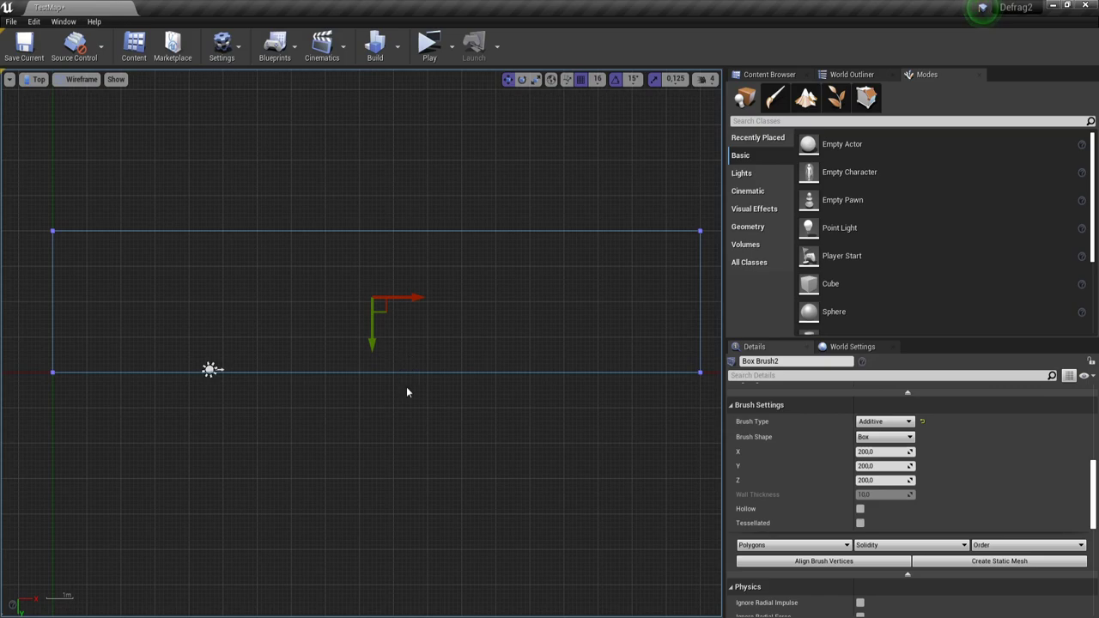
- Move the light along Y away from the long brush's edge, and reselect the brush
left_click(403, 370)
left_click(403, 371)
left_click(210, 371)
left_click_drag(218, 410, 223, 467)
left_click(397, 371)
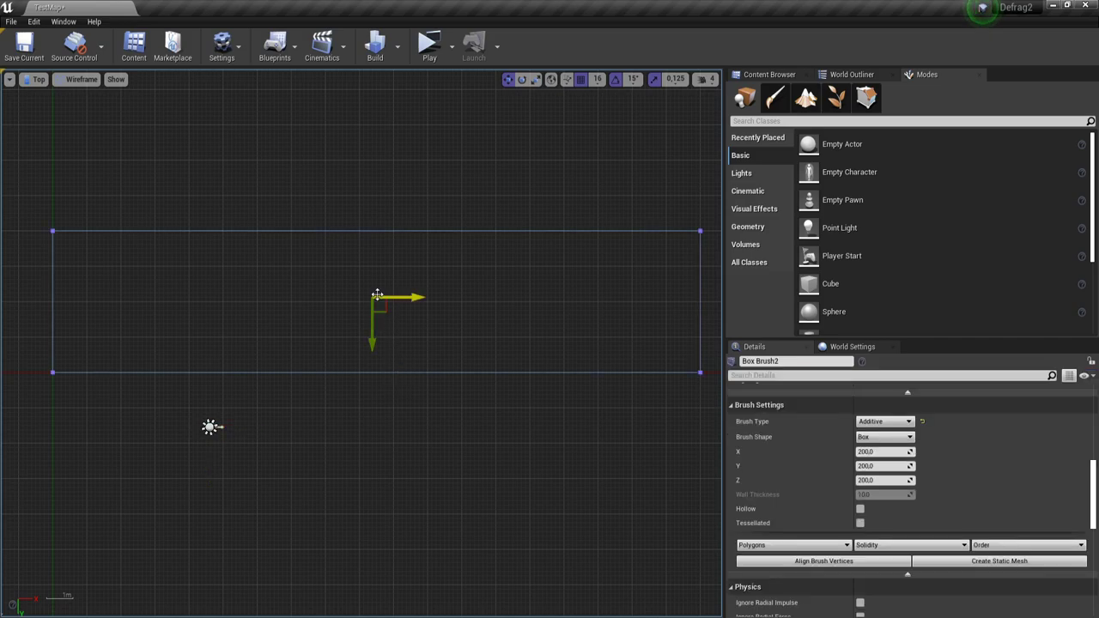
- Duplicate the long brush in the negative Y direction and shift the copy along positive X
scroll(390, 296, "down", 1)
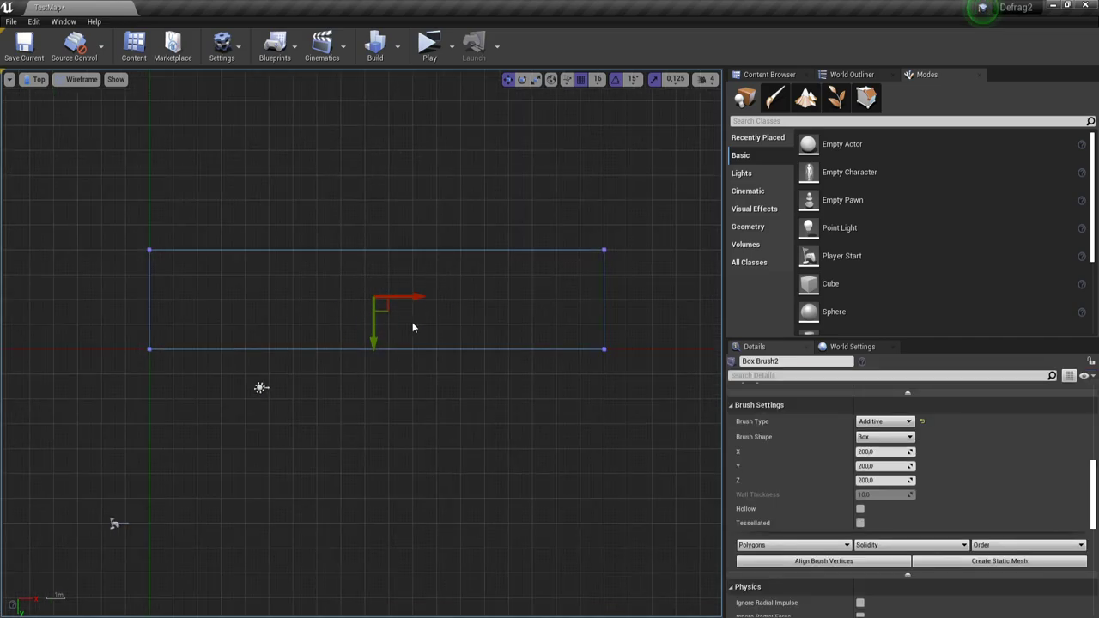
scroll(429, 387, "down", 1)
scroll(428, 388, "down", 1)
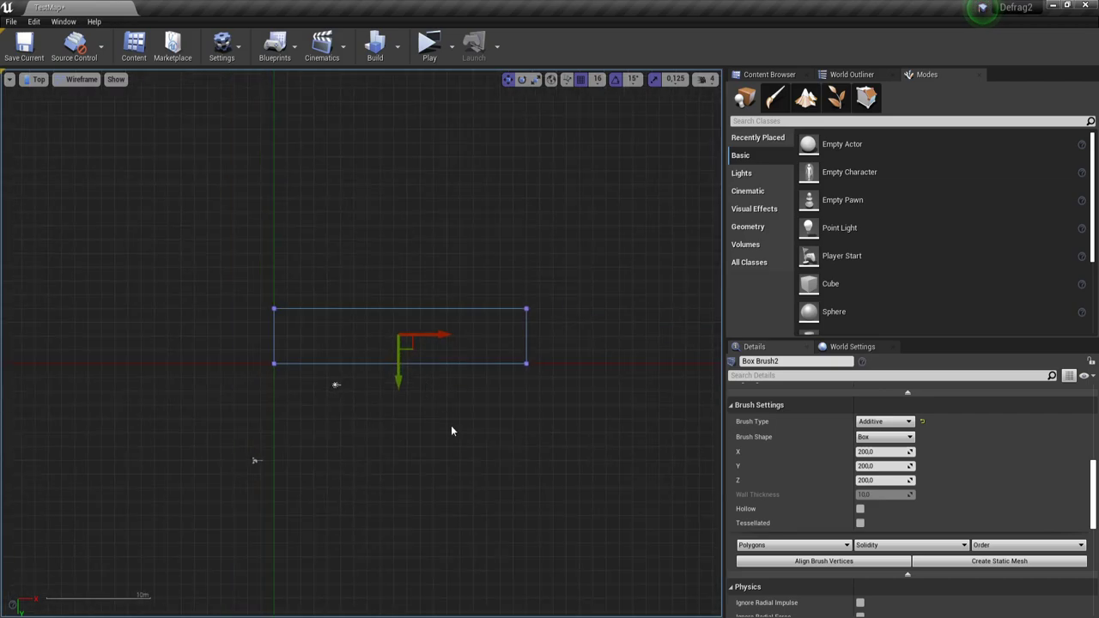
mouse_move(447, 373)
right_mouse_down()
mouse_move(432, 353)
mouse_move(384, 405)
right_mouse_up()
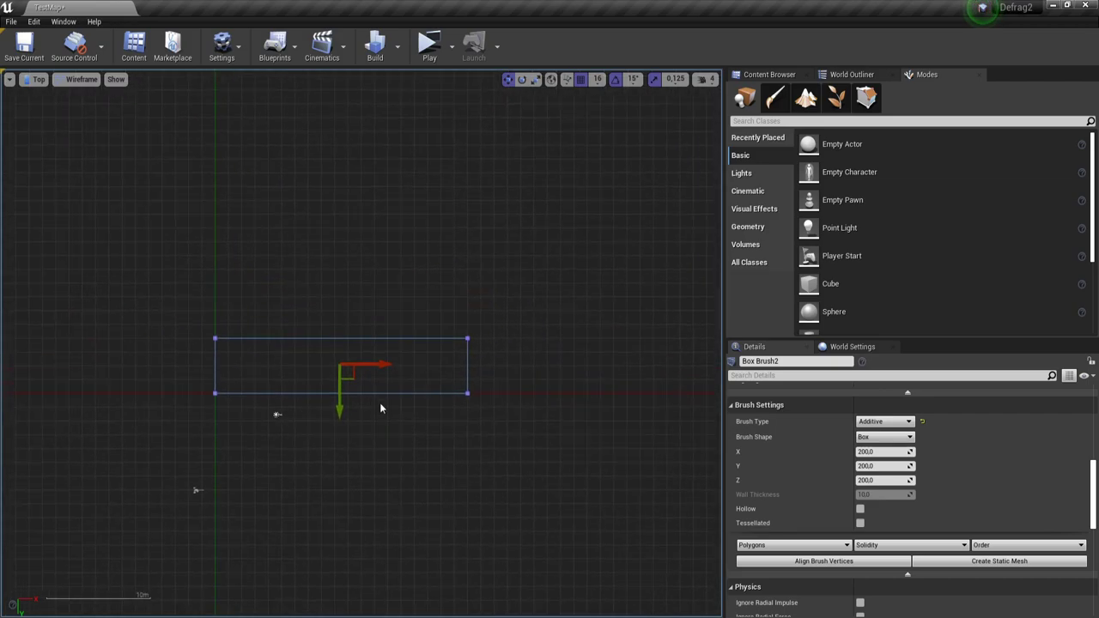
left_click_drag(339, 409, 339, 305, "alt")
left_click_drag(375, 258, 508, 258)
- Select the original long brush, try moving its pivot temporarily toward its near end, and reselect the brush
scroll(558, 462, "down", 1)
mouse_move(559, 461)
right_mouse_down()
mouse_move(375, 397)
mouse_move(486, 292)
right_mouse_up()
left_click(461, 304)
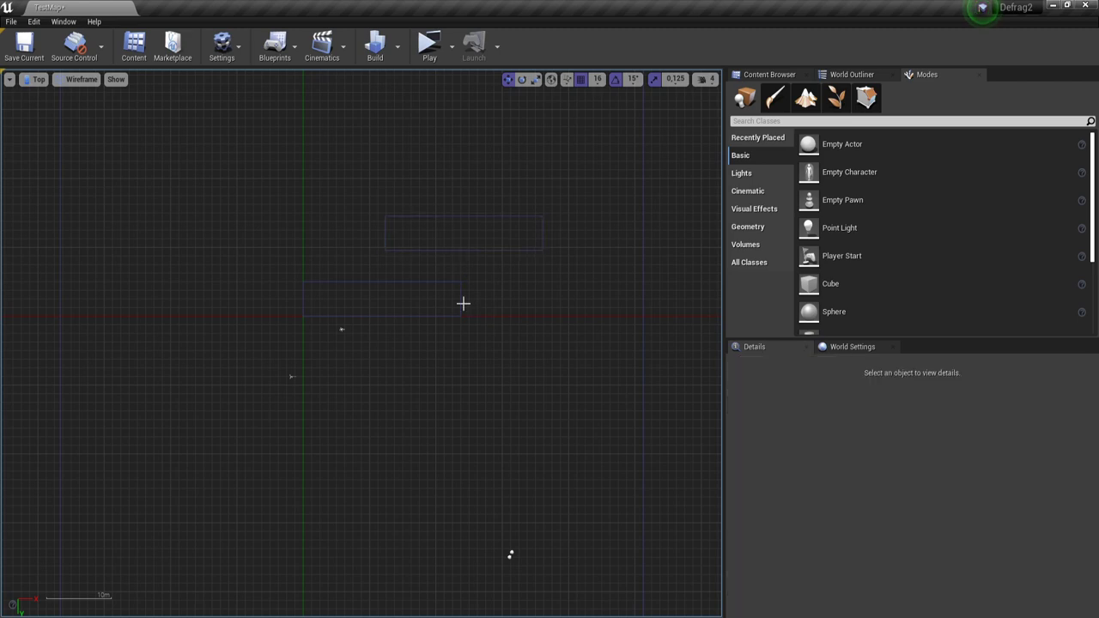
right_click_drag(471, 382, 516, 381)
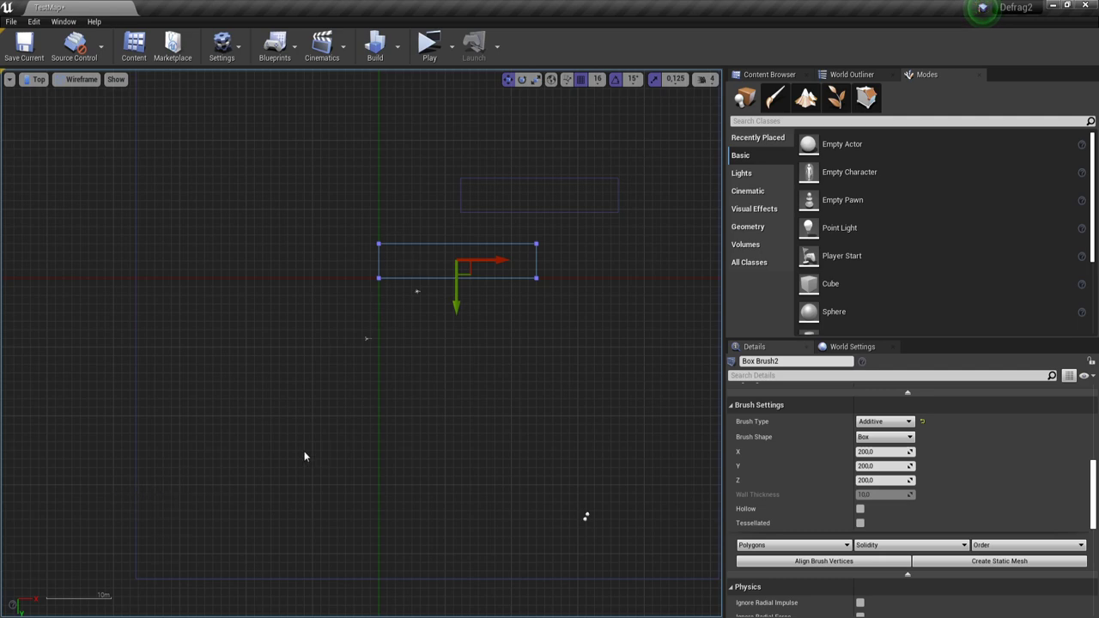
scroll(468, 270, "up", 5)
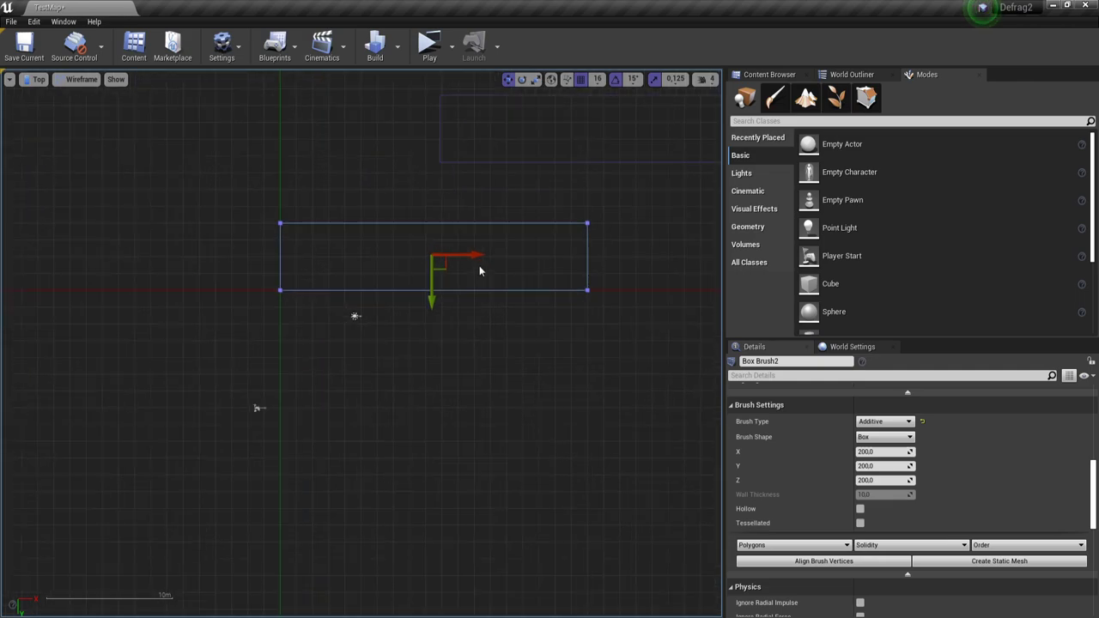
mouse_move(454, 253)
middle_mouse_down()
mouse_move(408, 253)
mouse_move(610, 252)
mouse_move(213, 252)
middle_mouse_up()
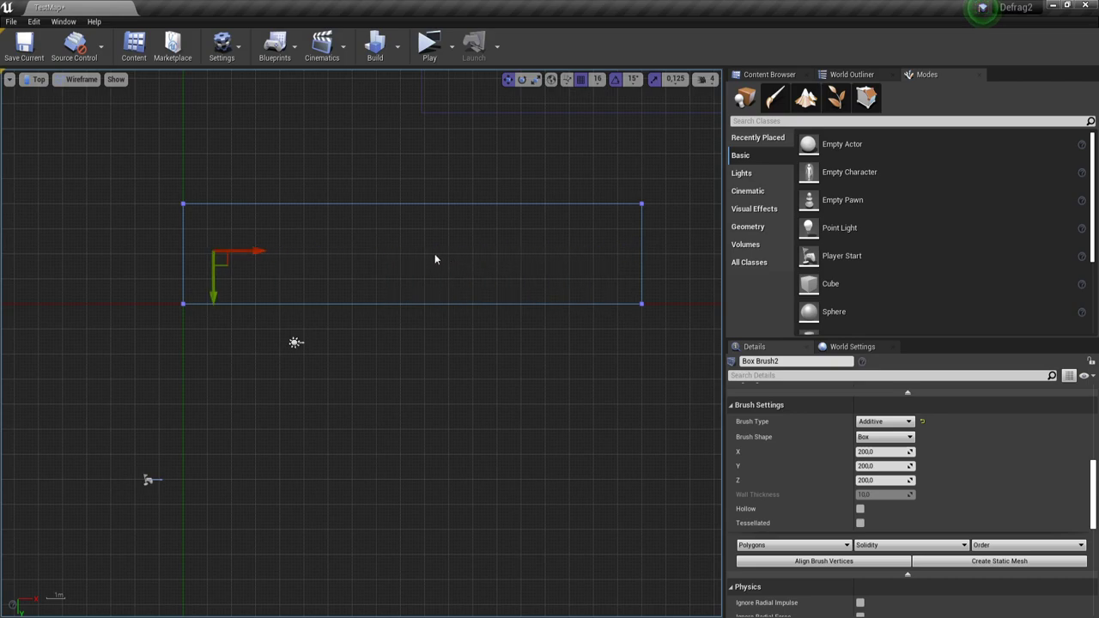
left_click(380, 323)
left_click(399, 302)
- Move the original brush's pivot close to its near end, apply Set as Pivot Offset, and reselect the brush to check it
middle_click_drag(292, 262, 78, 262)
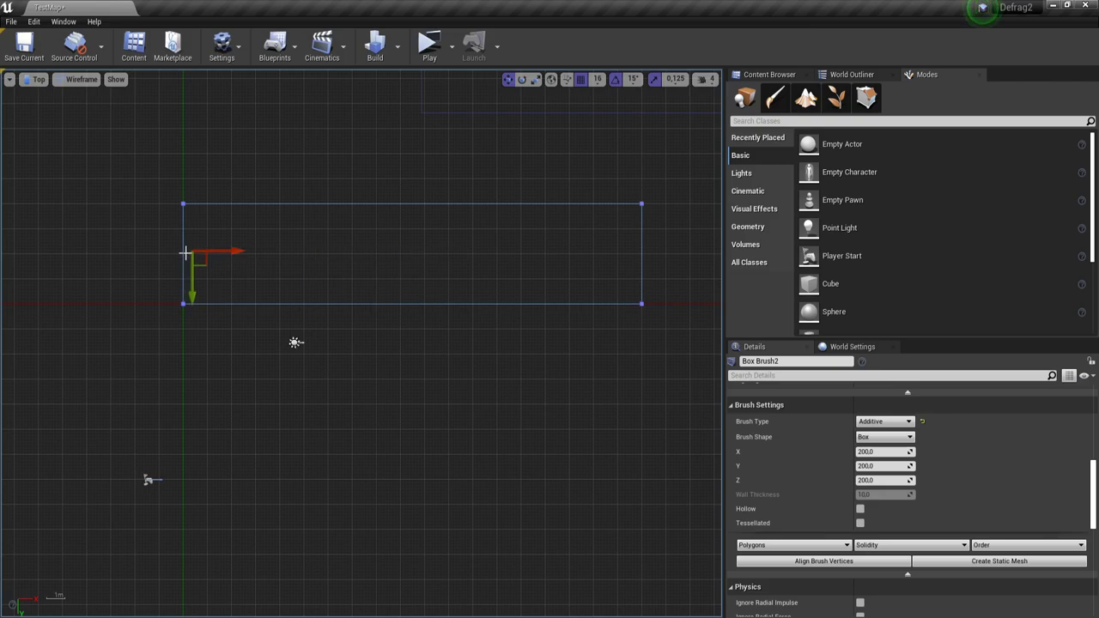
right_click(258, 254)
mouse_move(291, 515)
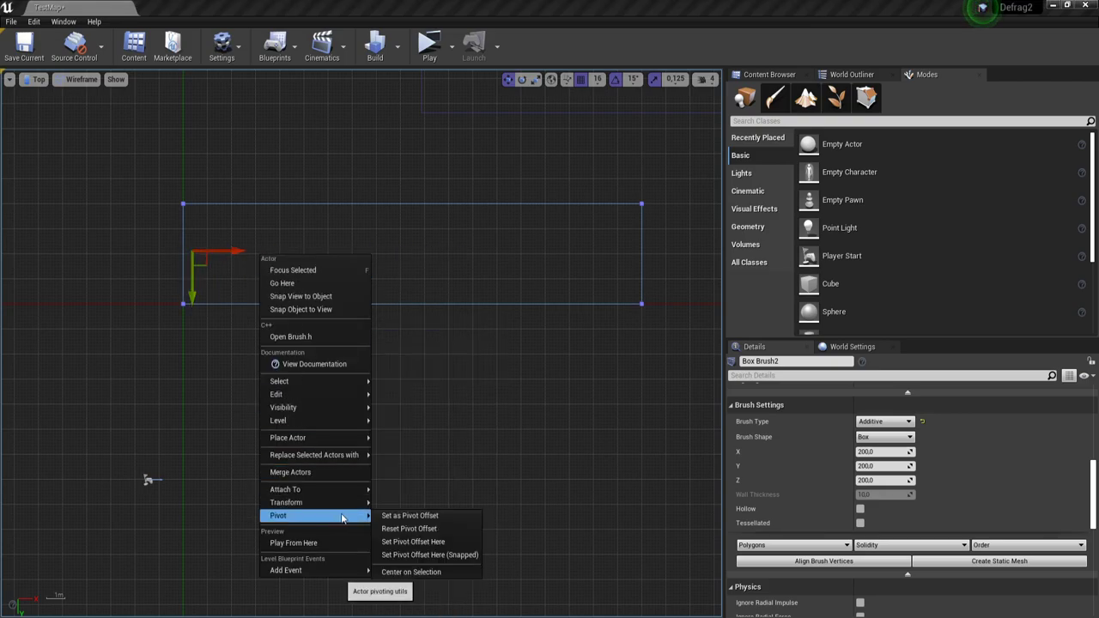
left_click(447, 518)
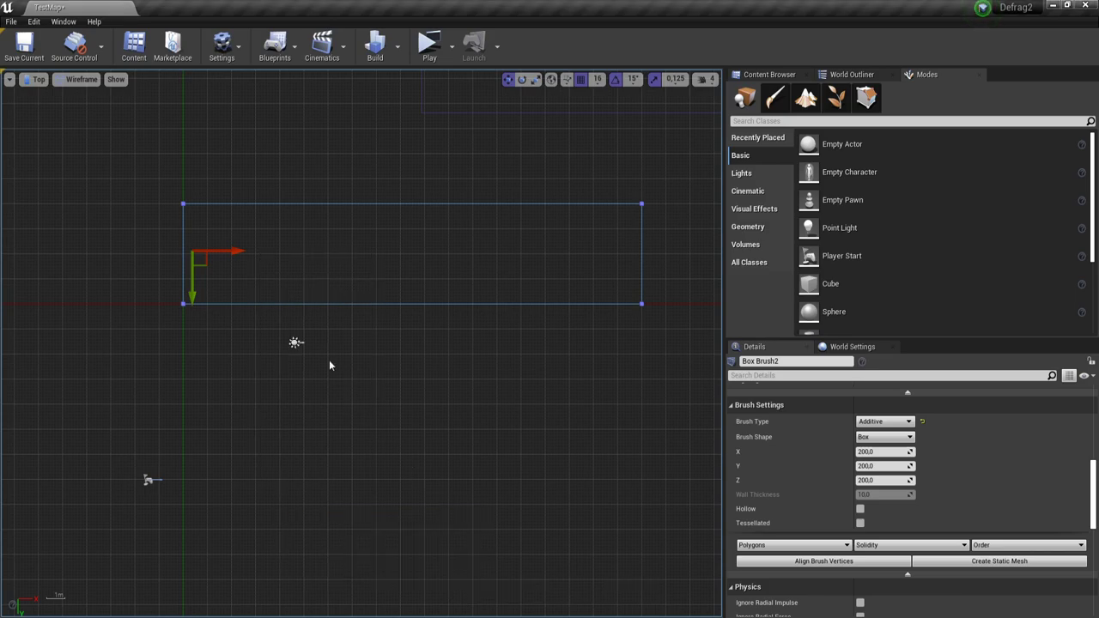
left_click(372, 347)
left_click(361, 304)
- Delete the duplicate brush and view the original long brush in the Perspective view
scroll(436, 350, "down", 3)
left_click(497, 219)
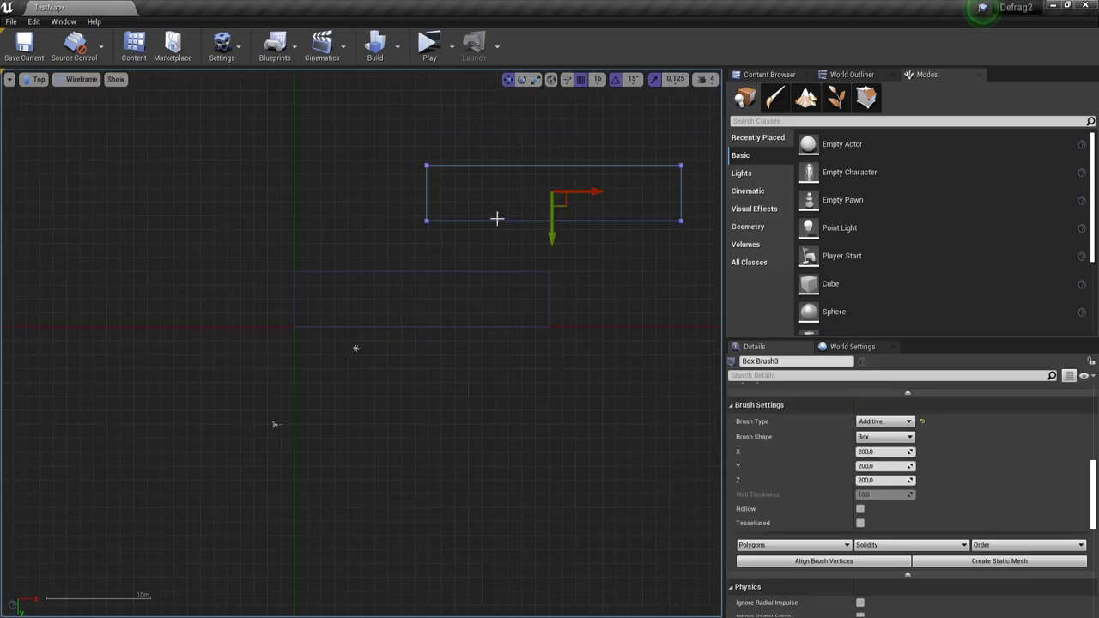
right_click_drag(512, 283, 406, 275)
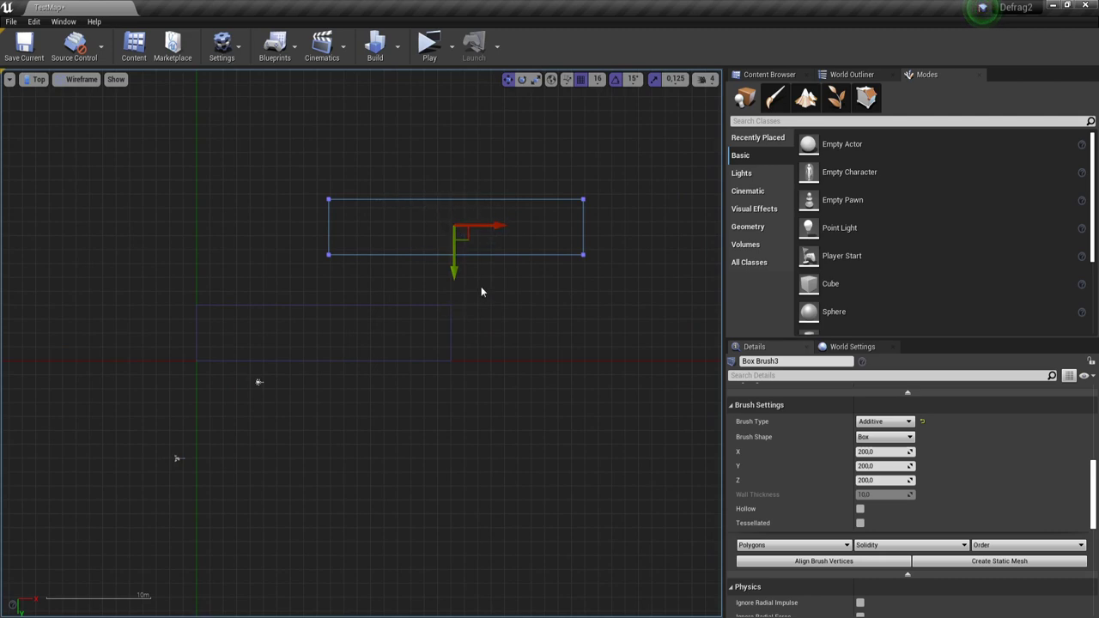
key("Delete")
left_click(448, 334)
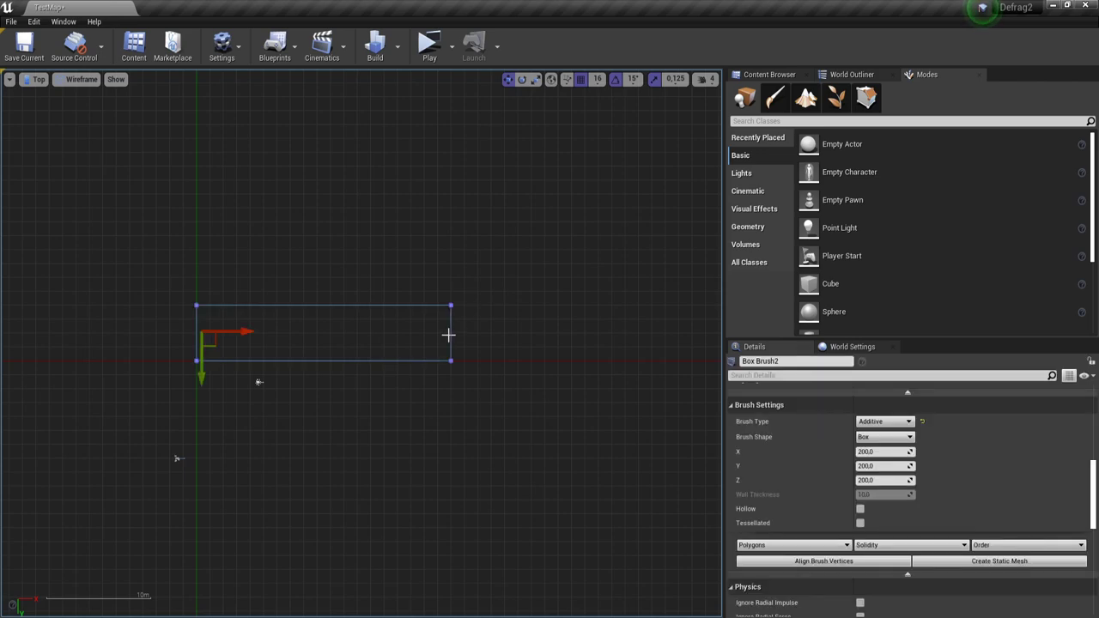
key("alt+g")
mouse_move(377, 408)
right_mouse_down()
mouse_move(206, 377)
mouse_move(283, 480)
mouse_move(249, 468)
mouse_move(159, 468)
right_mouse_up()
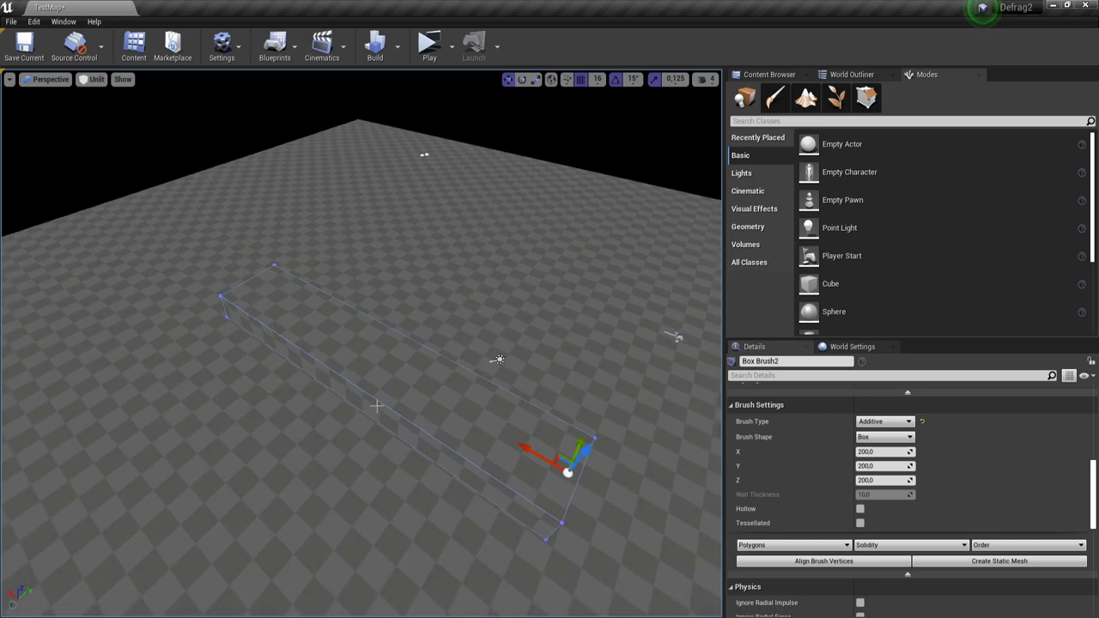